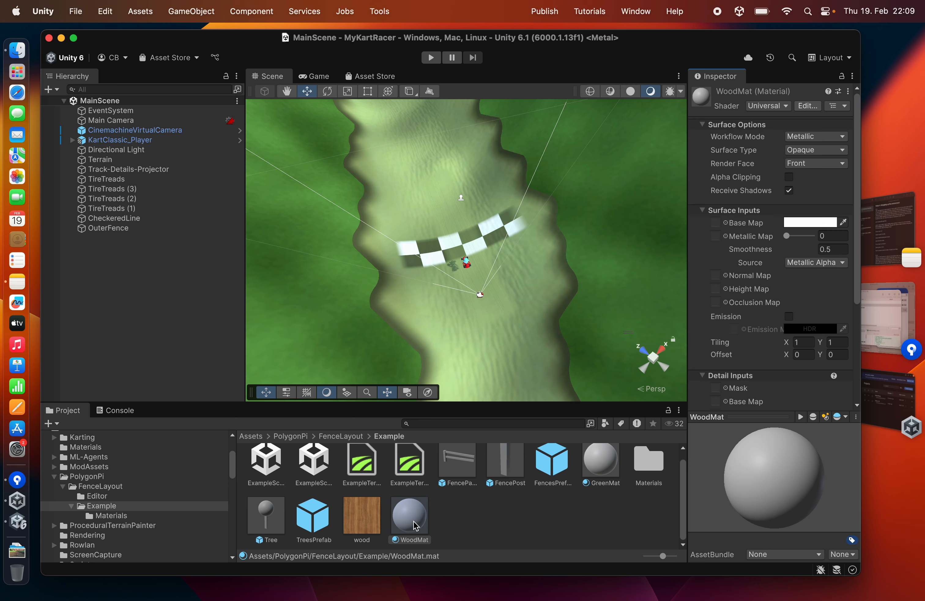
Assign the wood texture to WoodMat's Base Map and check the FencePanel prefab's preview.
{"action": "left_click_drag", "start_coordinate": [363, 529], "coordinate": [716, 226]}
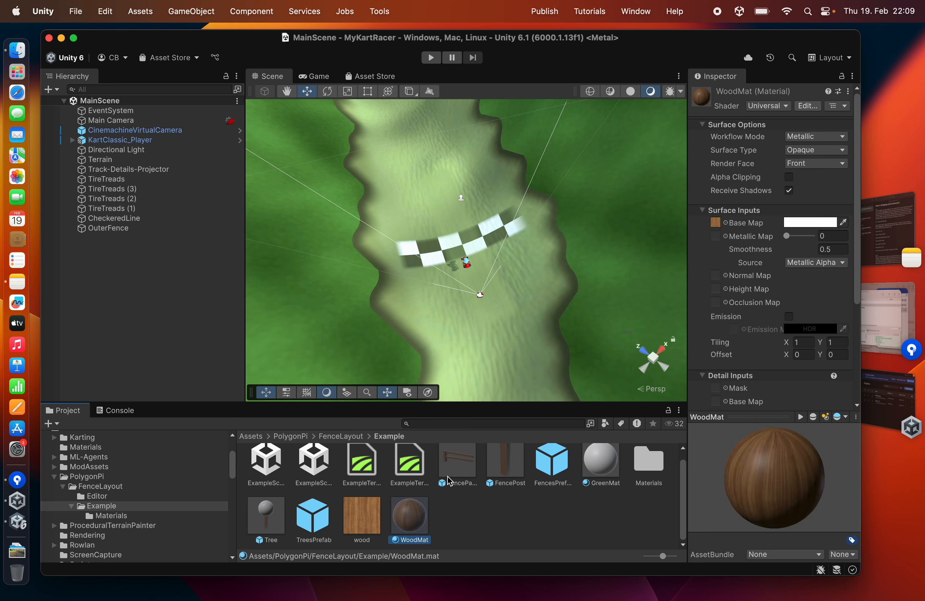
{"action": "left_click", "coordinate": [451, 468]}
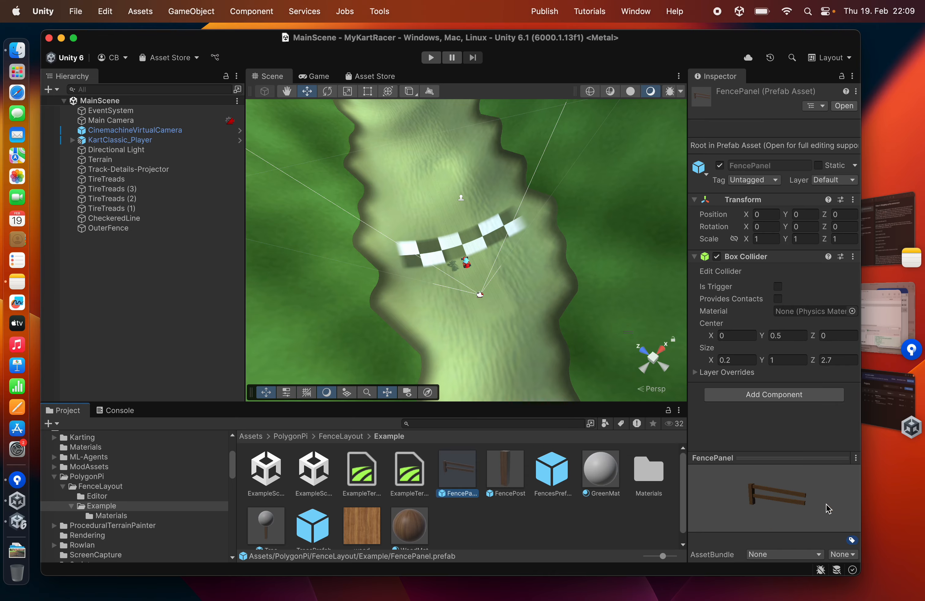
Assign FencePanel as OuterFence's Fence prefab 0 and FencePost as its End post prefab, and save the scene.
{"action": "left_click", "coordinate": [126, 230]}
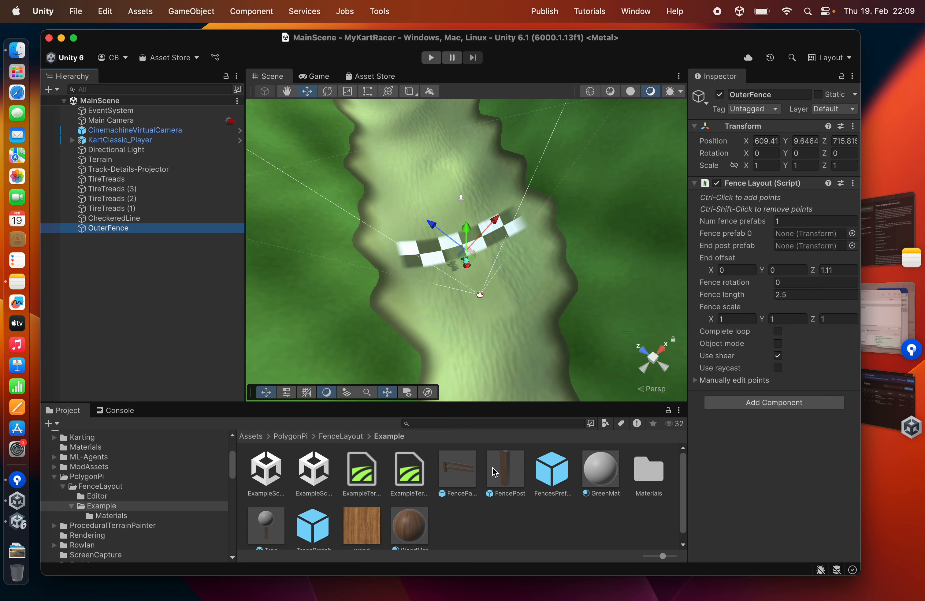
{"action": "left_click_drag", "start_coordinate": [494, 472], "coordinate": [784, 246]}
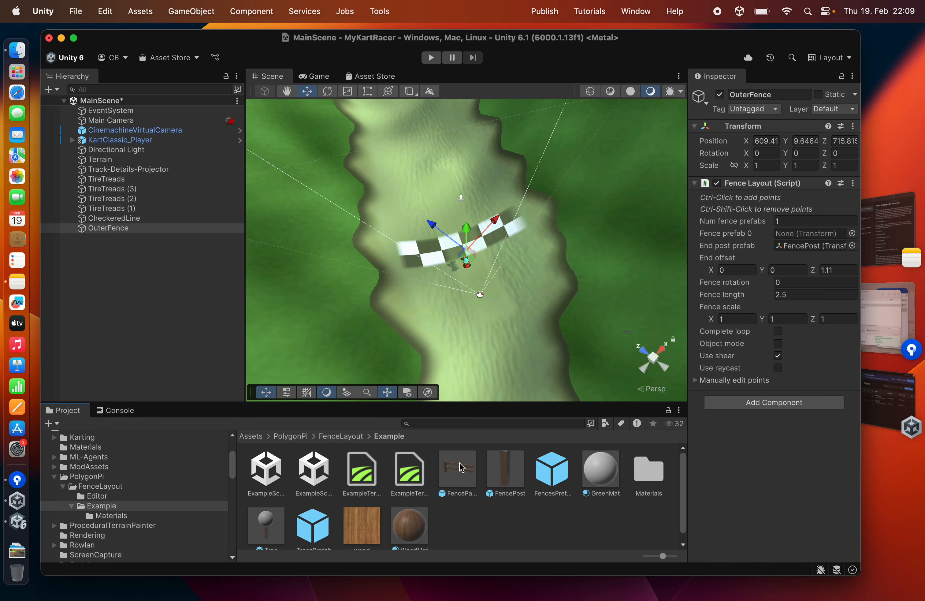
{"action": "left_click_drag", "start_coordinate": [462, 467], "coordinate": [791, 236]}
{"action": "key", "text": "super+s"}
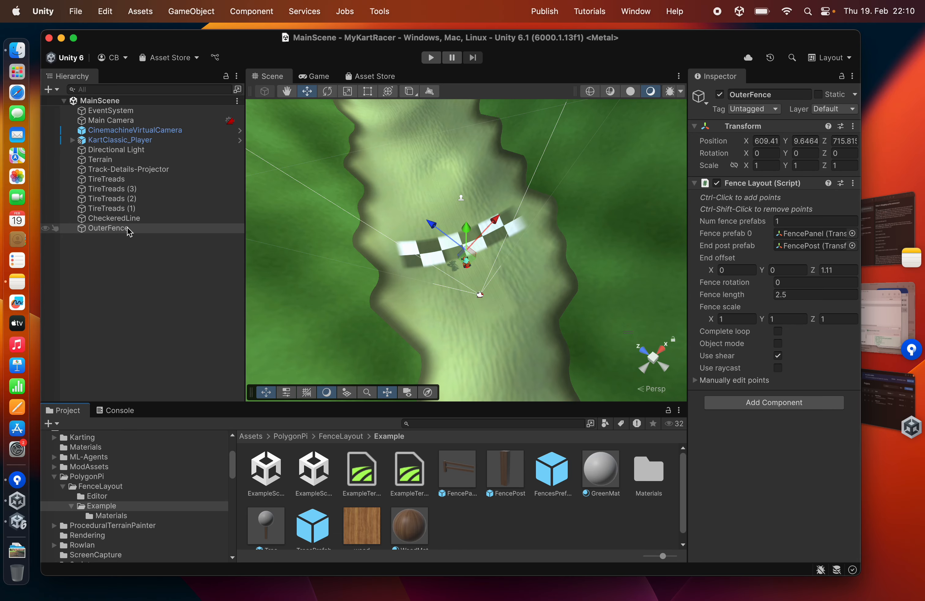
Place the first three OuterFence points on the grass along the track's outer edge, starting near the checkered line.
{"action": "left_click_drag", "start_coordinate": [295, 249], "coordinate": [570, 171], "text": "alt"}
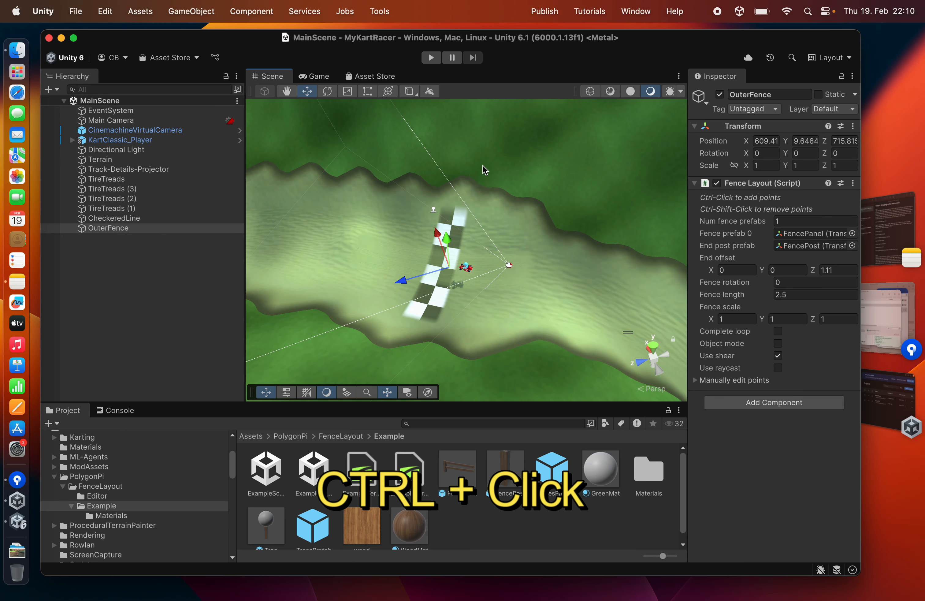
{"action": "middle_click_drag", "start_coordinate": [483, 165], "coordinate": [473, 221]}
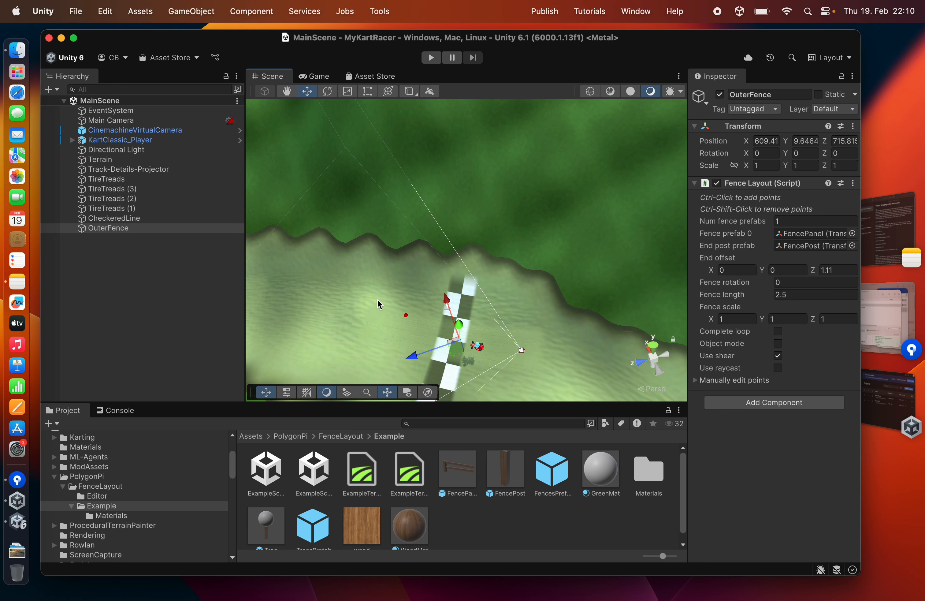
{"action": "right_click_drag", "start_coordinate": [435, 223], "coordinate": [389, 214]}
{"action": "middle_click_drag", "start_coordinate": [389, 214], "coordinate": [392, 221]}
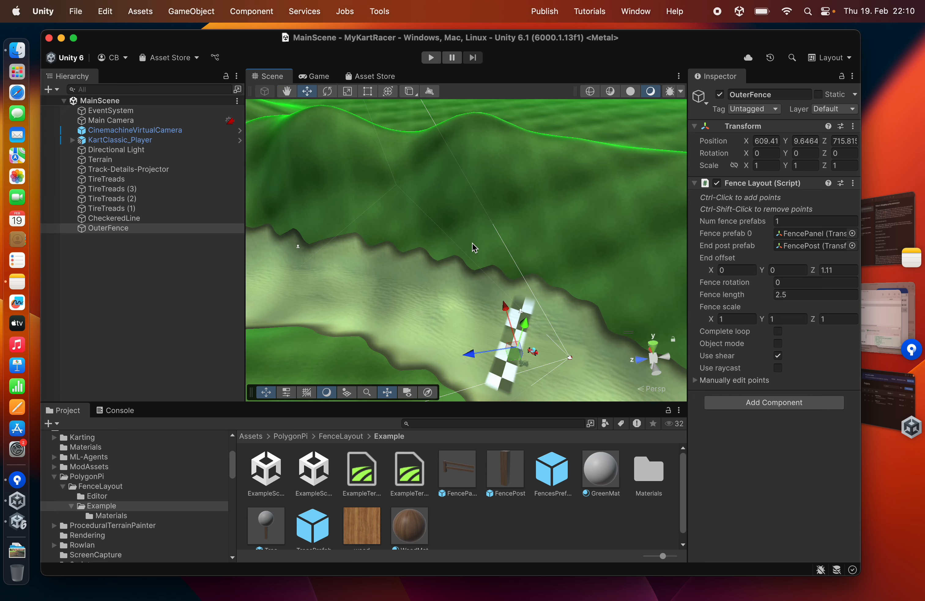
{"action": "scroll", "coordinate": [483, 242], "scroll_direction": "up", "scroll_amount": 2}
{"action": "scroll", "coordinate": [483, 245], "scroll_direction": "up", "scroll_amount": 2}
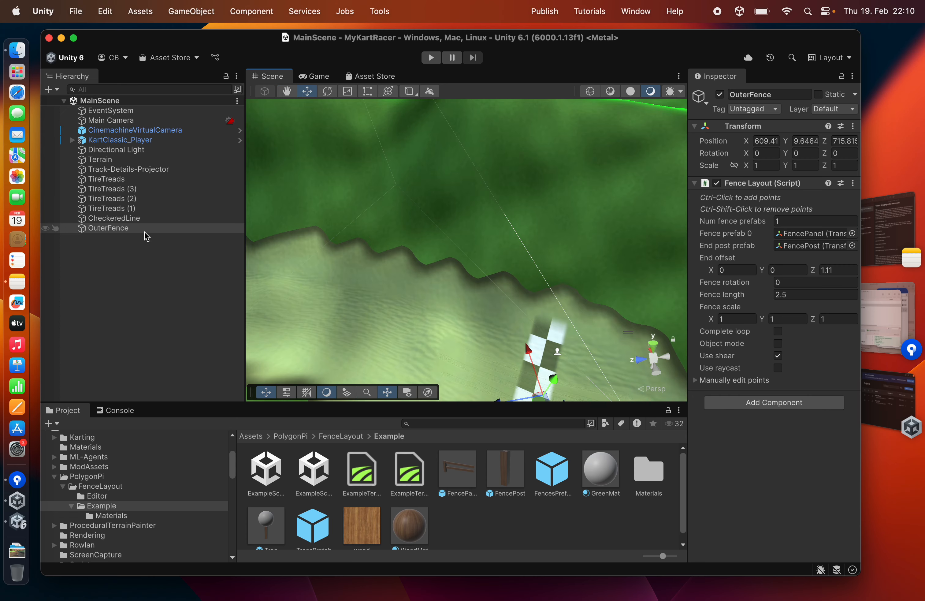
{"action": "right_click", "coordinate": [492, 255]}
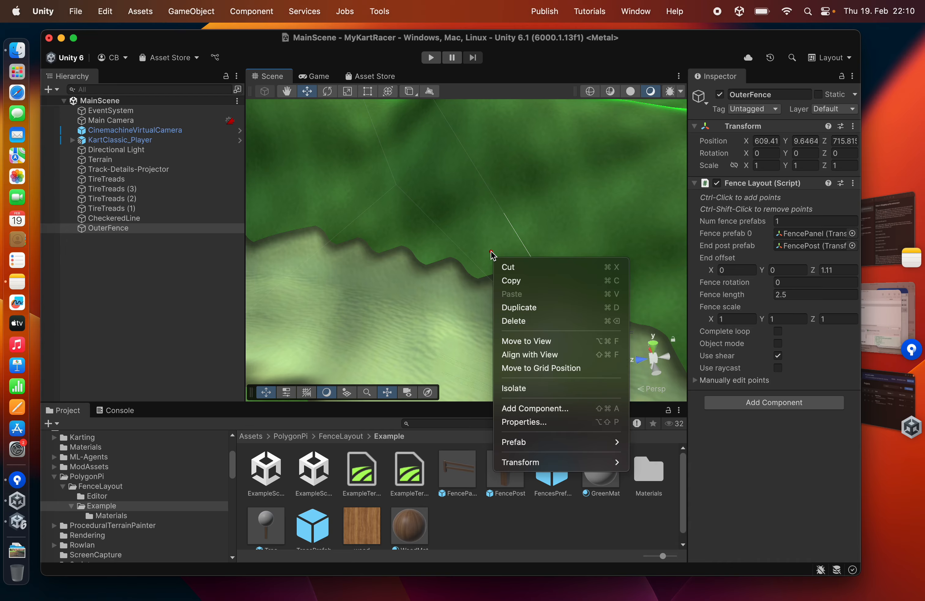
{"action": "left_click", "coordinate": [413, 229], "text": "ctrl"}
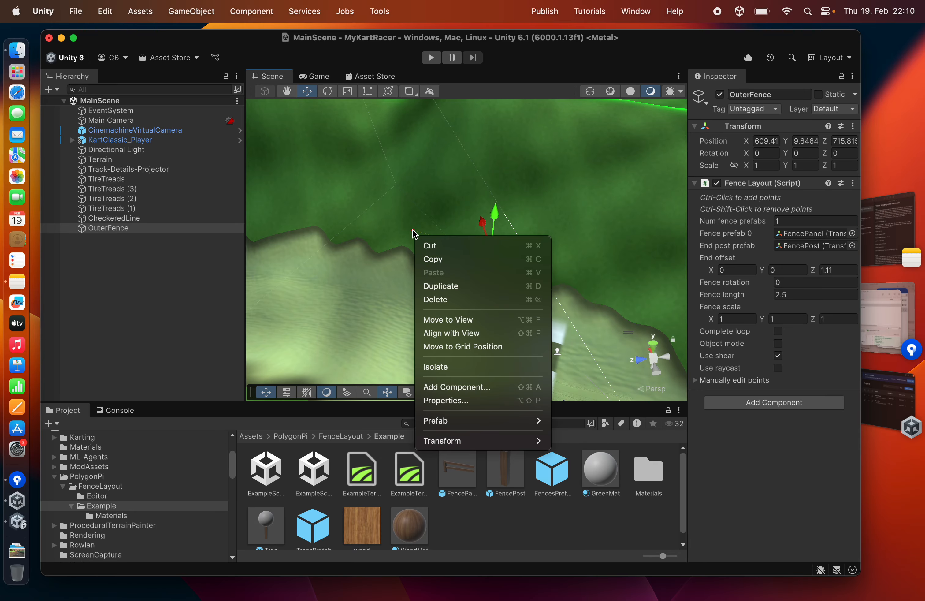
{"action": "left_click", "coordinate": [319, 207], "text": "ctrl"}
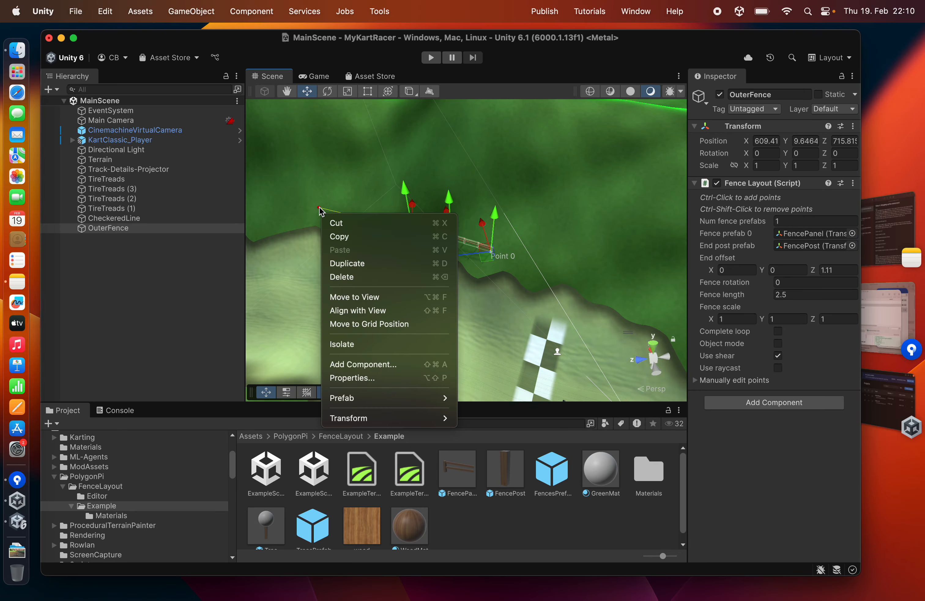
{"action": "left_click", "coordinate": [214, 263]}
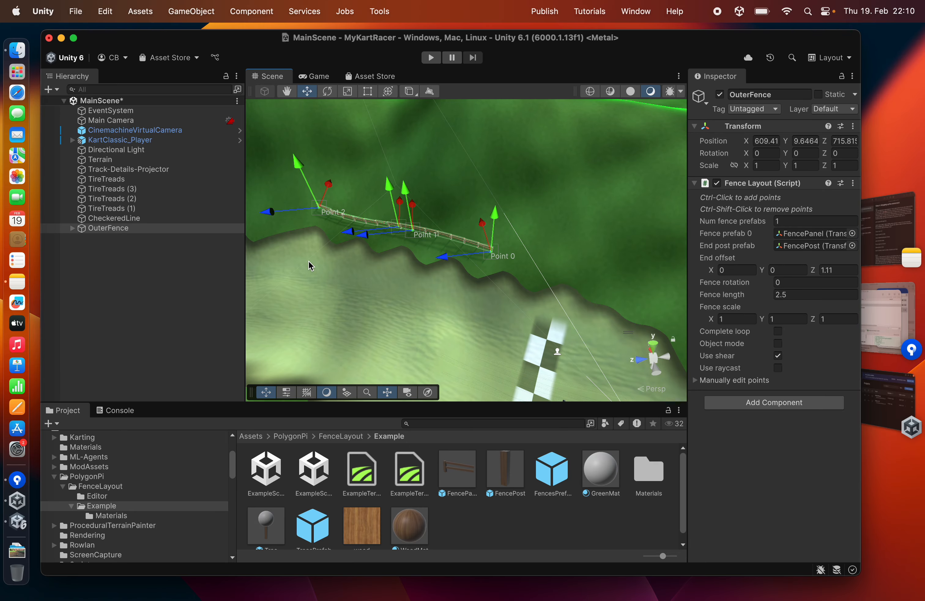
Extend OuterFence by three more points along the outer edge, following on from the first three.
{"action": "middle_click_drag", "start_coordinate": [308, 261], "coordinate": [378, 264]}
{"action": "left_click", "coordinate": [187, 230]}
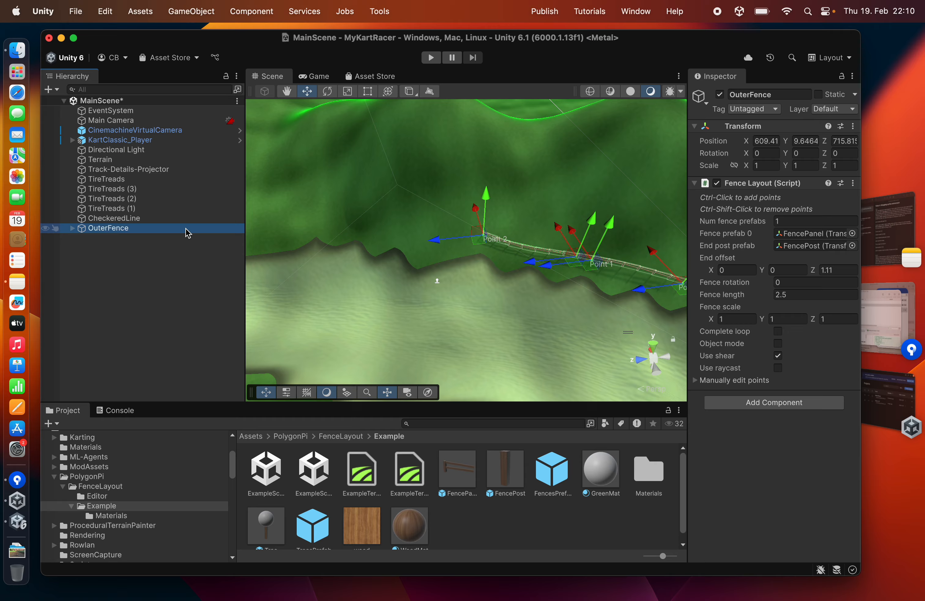
{"action": "left_click", "coordinate": [428, 233], "text": "ctrl"}
{"action": "left_click", "coordinate": [364, 220], "text": "ctrl"}
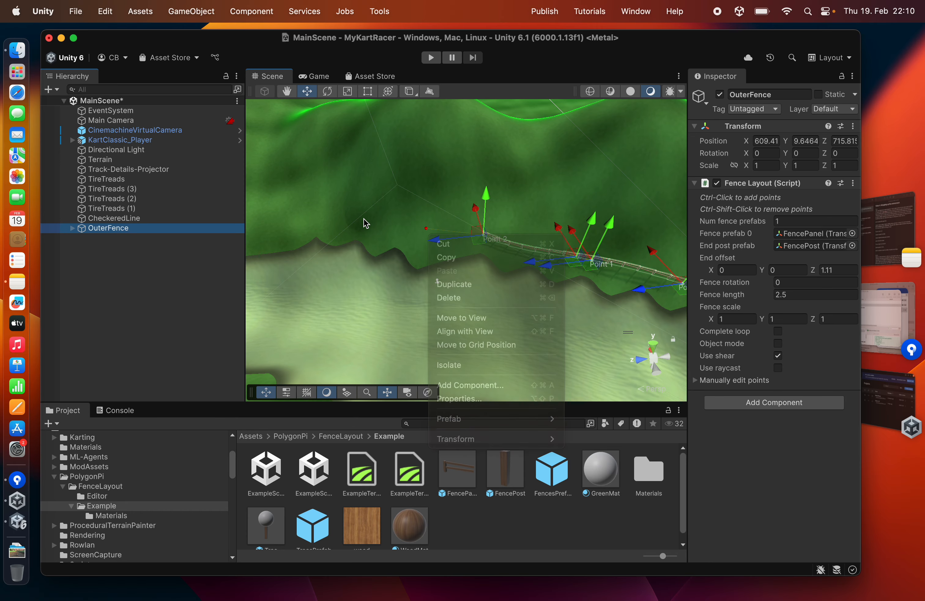
{"action": "left_click", "coordinate": [299, 219], "text": "ctrl"}
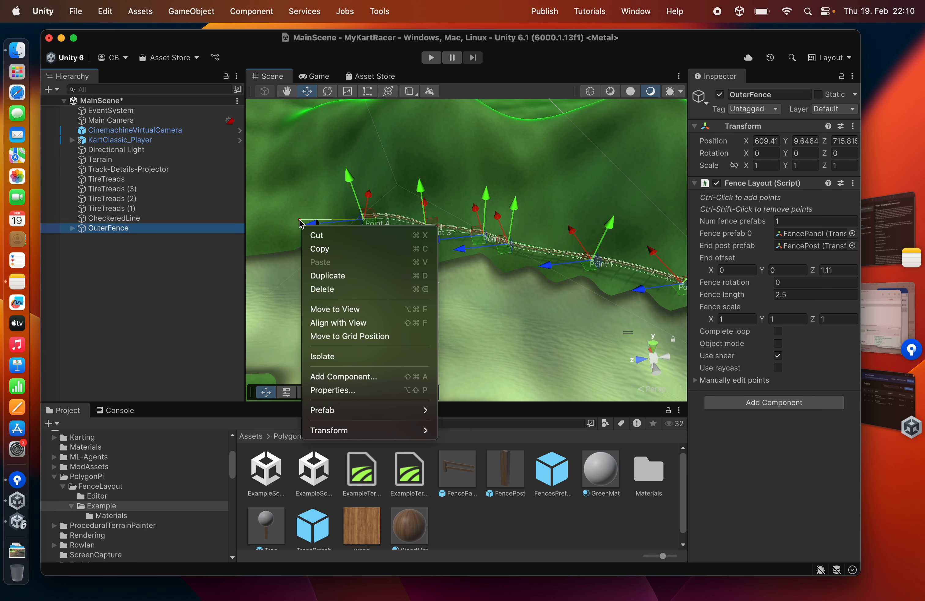
{"action": "left_click", "coordinate": [266, 230]}
Continue adding OuterFence points along the outer edge around the bend to the far side of the track.
{"action": "left_click_drag", "start_coordinate": [293, 245], "coordinate": [273, 249], "text": "alt"}
{"action": "middle_click_drag", "start_coordinate": [273, 250], "coordinate": [460, 248]}
{"action": "left_click", "coordinate": [444, 241], "text": "ctrl"}
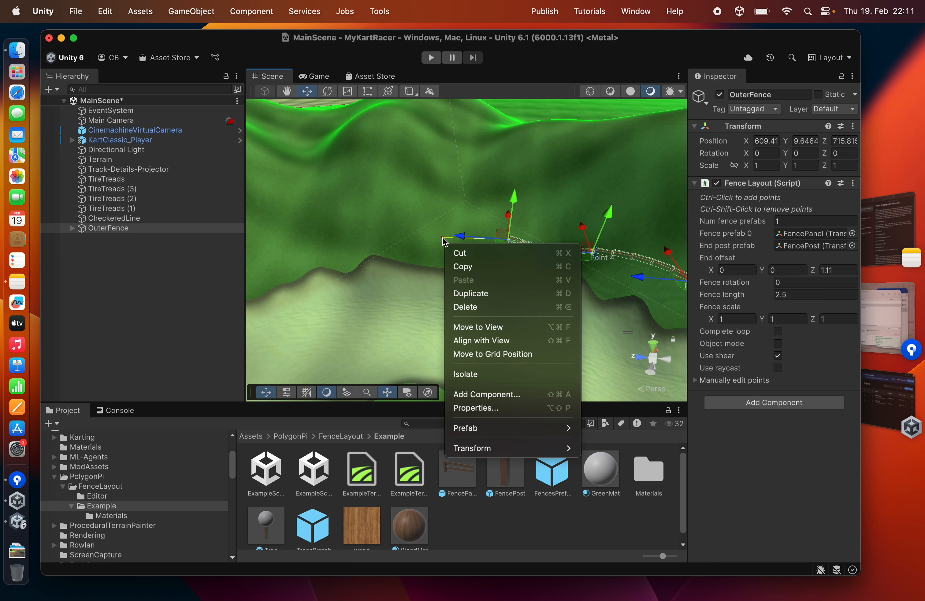
{"action": "left_click", "coordinate": [265, 226]}
{"action": "middle_click_drag", "start_coordinate": [273, 242], "coordinate": [462, 270]}
{"action": "left_click", "coordinate": [322, 265], "text": "ctrl"}
{"action": "left_click", "coordinate": [405, 277], "text": "ctrl"}
{"action": "left_click", "coordinate": [295, 269], "text": "ctrl"}
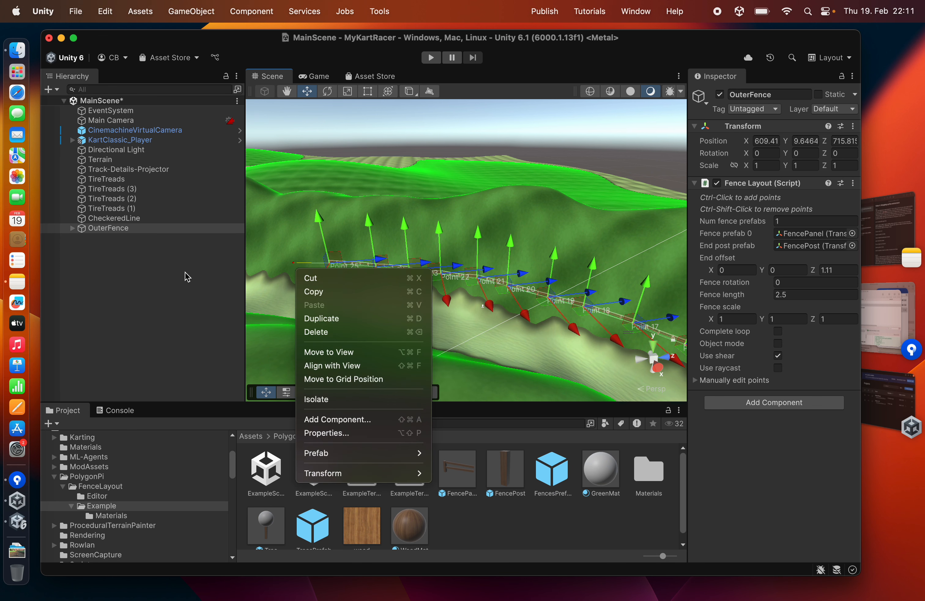
{"action": "left_click", "coordinate": [186, 277]}
Reset the scene zoom on OuterFence and add fence points along the outer edge of the far side.
{"action": "scroll", "coordinate": [416, 263], "scroll_direction": "down", "scroll_amount": 8}
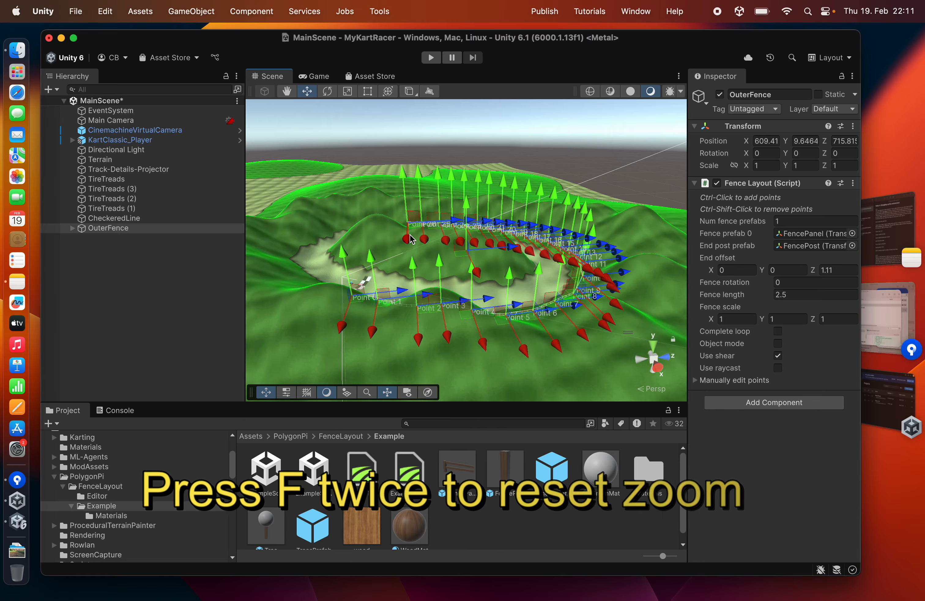
{"action": "key", "text": "f"}
{"action": "key", "text": "f"}
{"action": "scroll", "coordinate": [379, 171], "scroll_direction": "down", "scroll_amount": 8}
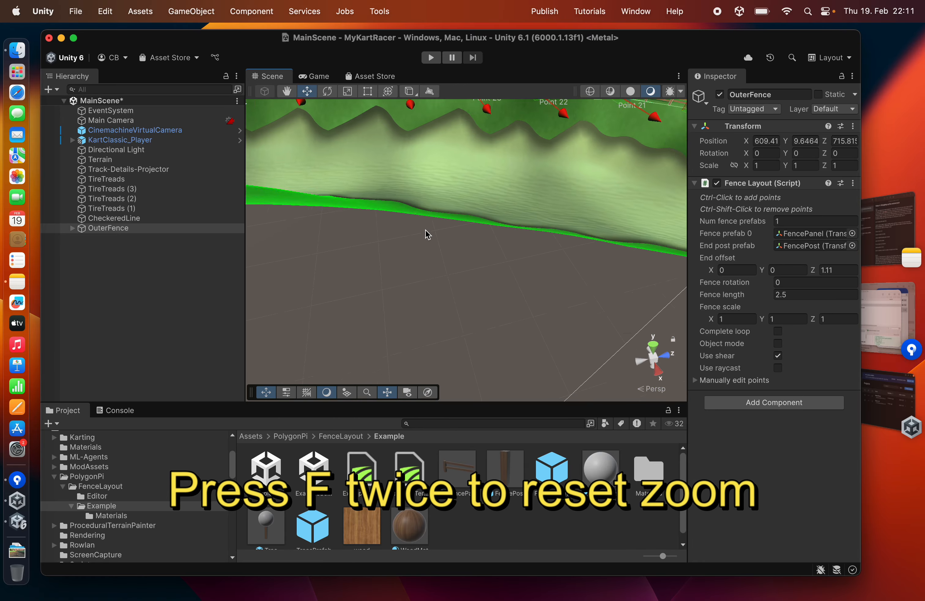
{"action": "middle_click_drag", "start_coordinate": [426, 231], "coordinate": [462, 249]}
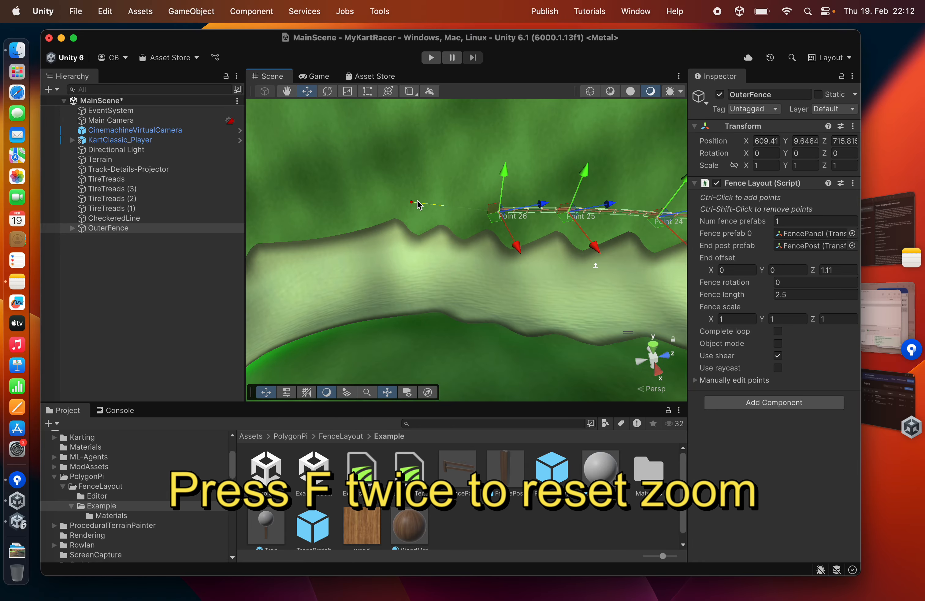
{"action": "left_click", "coordinate": [430, 201], "text": "ctrl"}
{"action": "left_click", "coordinate": [336, 207], "text": "ctrl"}
{"action": "left_click", "coordinate": [306, 213]}
{"action": "left_click_drag", "start_coordinate": [351, 213], "coordinate": [306, 203], "text": "alt"}
{"action": "left_click", "coordinate": [445, 196], "text": "ctrl"}
{"action": "left_click", "coordinate": [408, 195], "text": "ctrl"}
{"action": "left_click", "coordinate": [364, 194], "text": "ctrl"}
{"action": "left_click", "coordinate": [334, 199], "text": "ctrl"}
Place the remaining OuterFence points along the last stretch of the outer edge, back to the checkered line.
{"action": "middle_click_drag", "start_coordinate": [311, 203], "coordinate": [440, 274]}
{"action": "left_click", "coordinate": [456, 245], "text": "ctrl"}
{"action": "left_click", "coordinate": [316, 257], "text": "ctrl"}
{"action": "left_click_drag", "start_coordinate": [294, 271], "coordinate": [434, 314], "text": "alt"}
{"action": "middle_click_drag", "start_coordinate": [435, 314], "coordinate": [516, 237]}
{"action": "scroll", "coordinate": [517, 237], "scroll_direction": "up", "scroll_amount": 2}
{"action": "left_click", "coordinate": [537, 216], "text": "ctrl"}
{"action": "left_click", "coordinate": [491, 211], "text": "ctrl"}
{"action": "left_click", "coordinate": [447, 209], "text": "ctrl"}
{"action": "left_click", "coordinate": [409, 208], "text": "ctrl"}
{"action": "left_click", "coordinate": [369, 205], "text": "ctrl"}
{"action": "left_click", "coordinate": [332, 205], "text": "ctrl"}
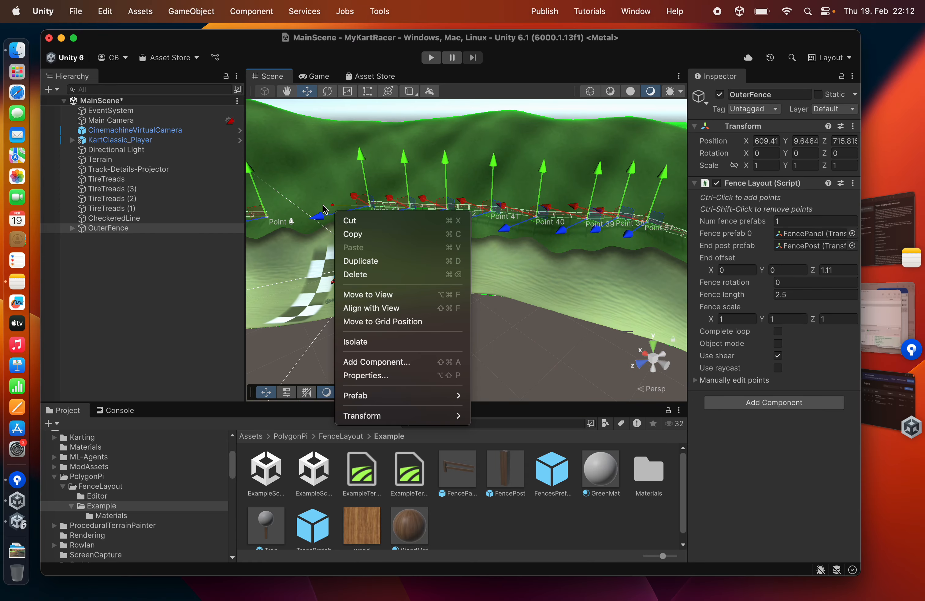
{"action": "left_click", "coordinate": [307, 205], "text": "ctrl"}
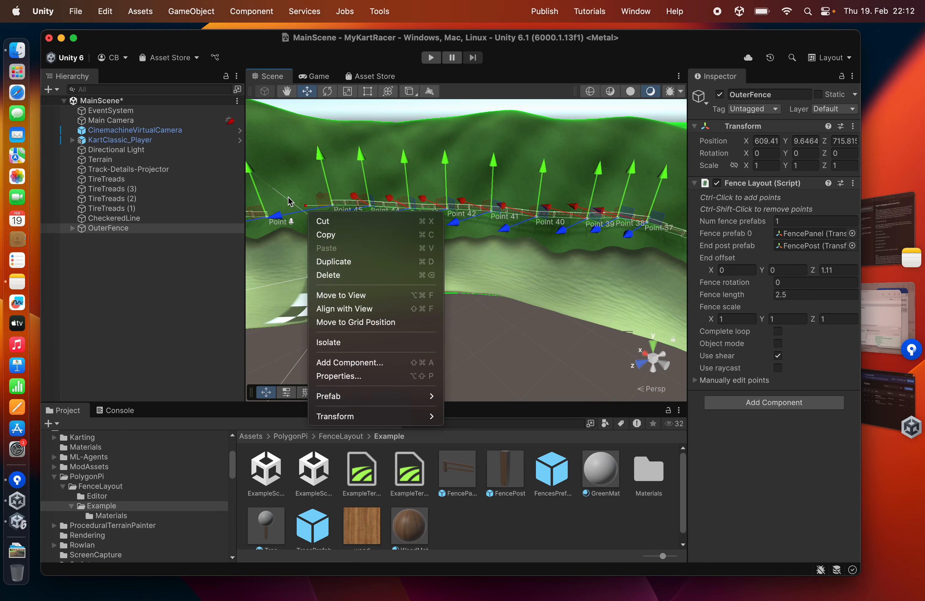
Enable Complete loop in OuterFence's Fence Layout component.
{"action": "mouse_move", "coordinate": [698, 331]}
{"action": "left_mouse_down"}
{"action": "mouse_move", "coordinate": [788, 334]}
{"action": "mouse_move", "coordinate": [746, 337]}
{"action": "left_mouse_up"}
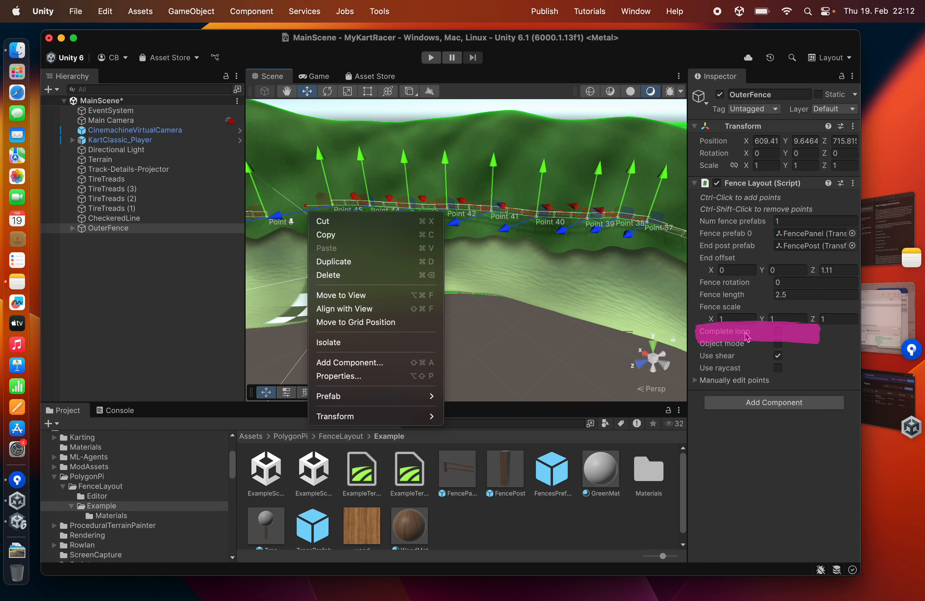
{"action": "left_click", "coordinate": [778, 331]}
{"action": "middle_click_drag", "start_coordinate": [434, 272], "coordinate": [445, 279]}
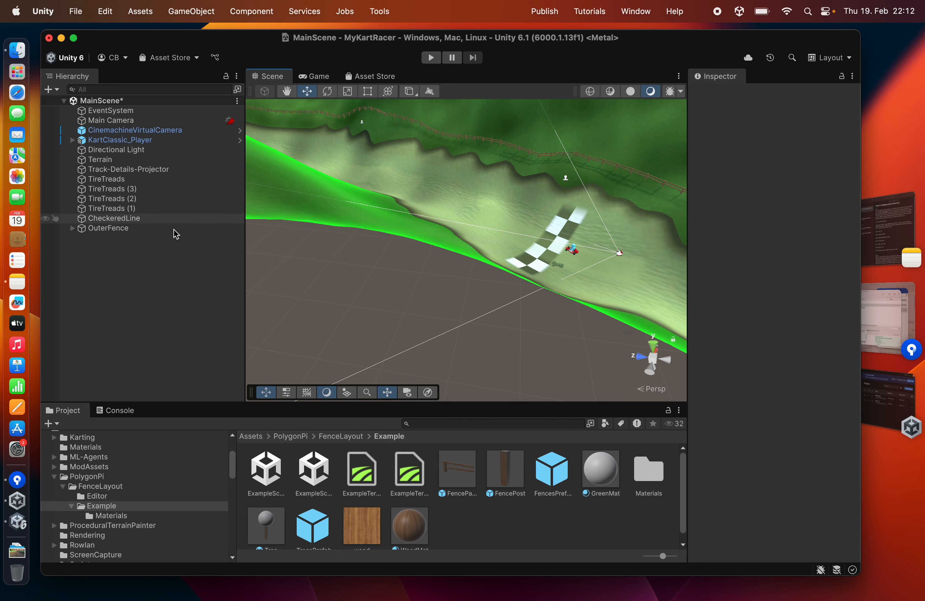
Focus the scene on KartClassic_Player to examine the outer fence beside the checkered line, and open the Game view.
{"action": "left_click", "coordinate": [147, 228]}
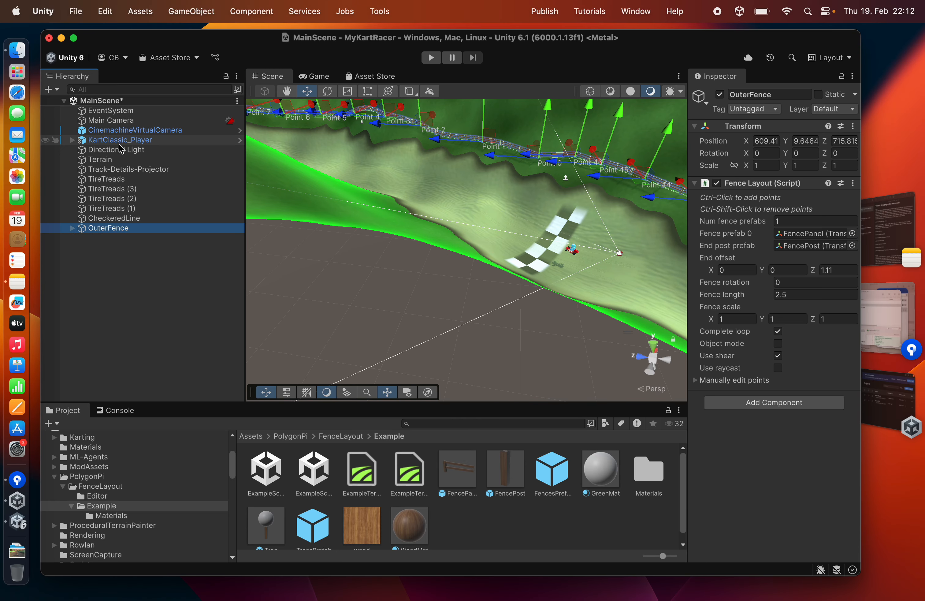
{"action": "left_click", "coordinate": [119, 143]}
{"action": "key", "text": "f"}
{"action": "middle_click_drag", "start_coordinate": [510, 205], "coordinate": [465, 220]}
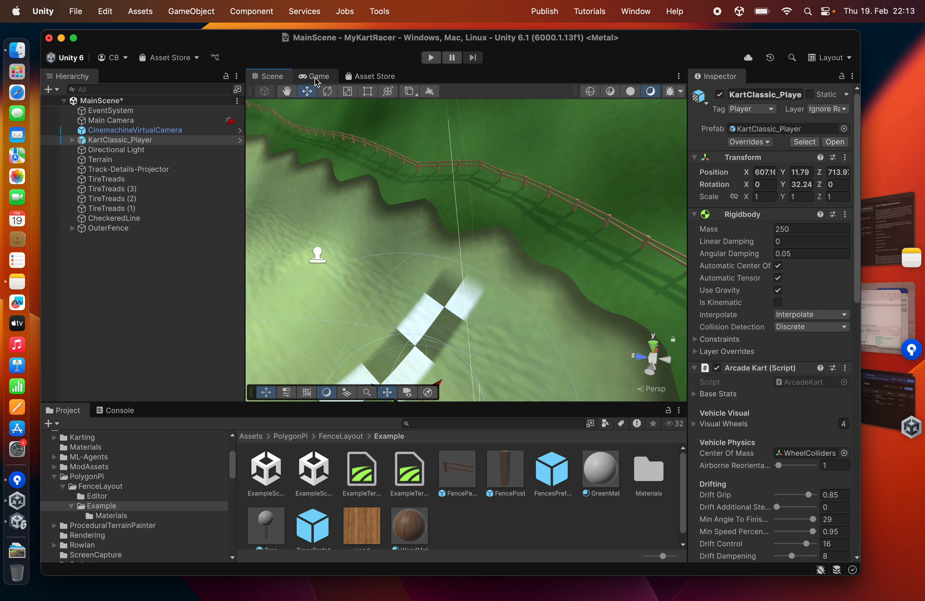
{"action": "left_click", "coordinate": [314, 78]}
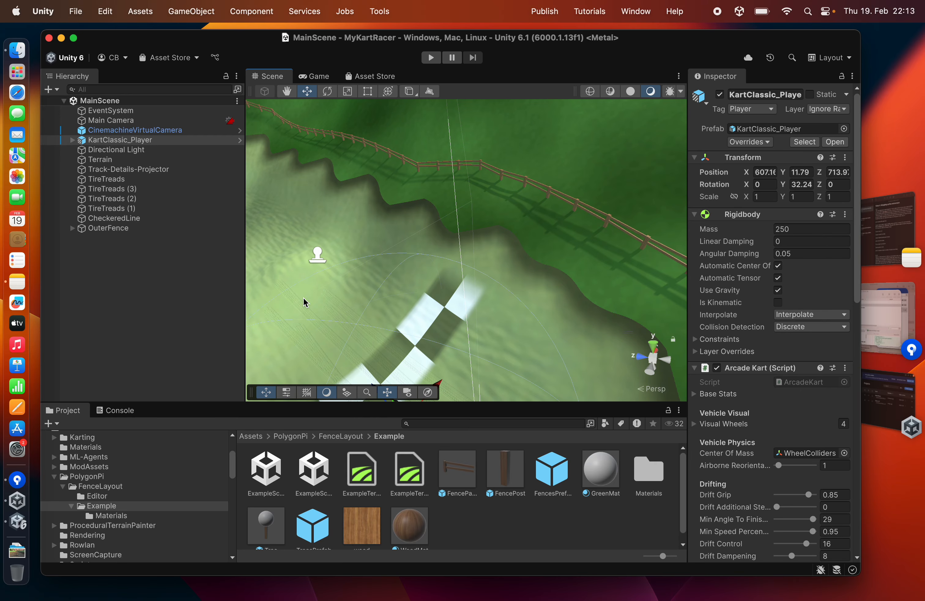
Create an empty game object in the scene and name it InnerFence.
{"action": "left_click_drag", "start_coordinate": [449, 254], "coordinate": [288, 335], "text": "alt"}
{"action": "left_click_drag", "start_coordinate": [433, 238], "coordinate": [449, 252], "text": "alt"}
{"action": "right_click", "coordinate": [99, 296]}
{"action": "left_click", "coordinate": [148, 384]}
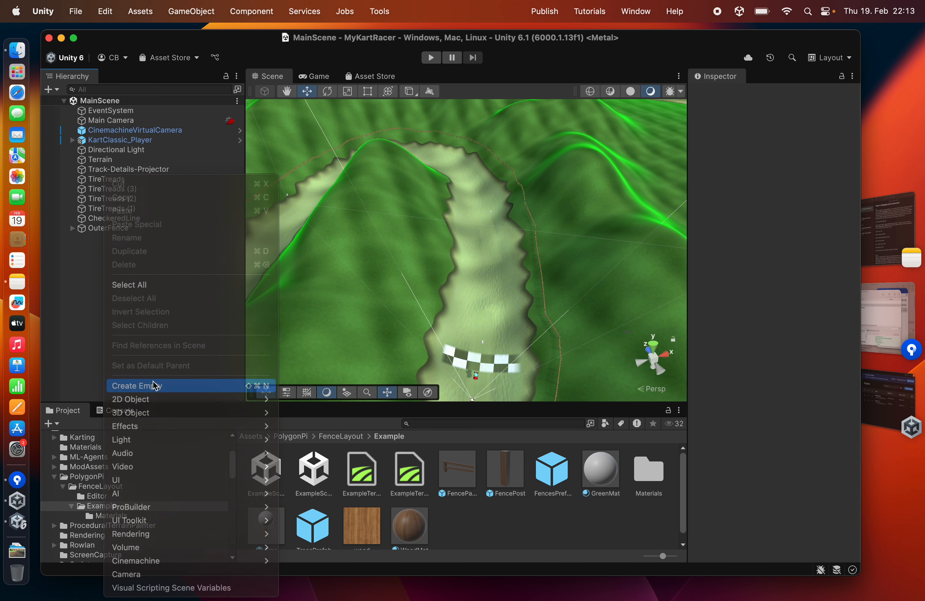
{"action": "key", "text": "BackSpace"}
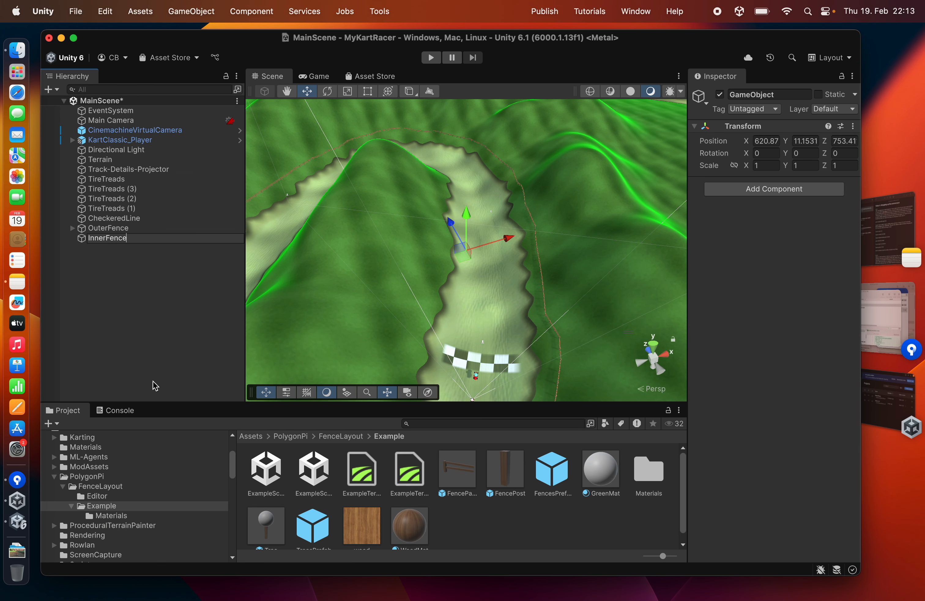
{"action": "key", "text": "Return"}
Add a Fence Layout component to InnerFence with End offset Z 1.11 and Fence length 2.5.
{"action": "left_click", "coordinate": [731, 190]}
{"action": "type", "text": "fence"}
{"action": "key", "text": "Return"}
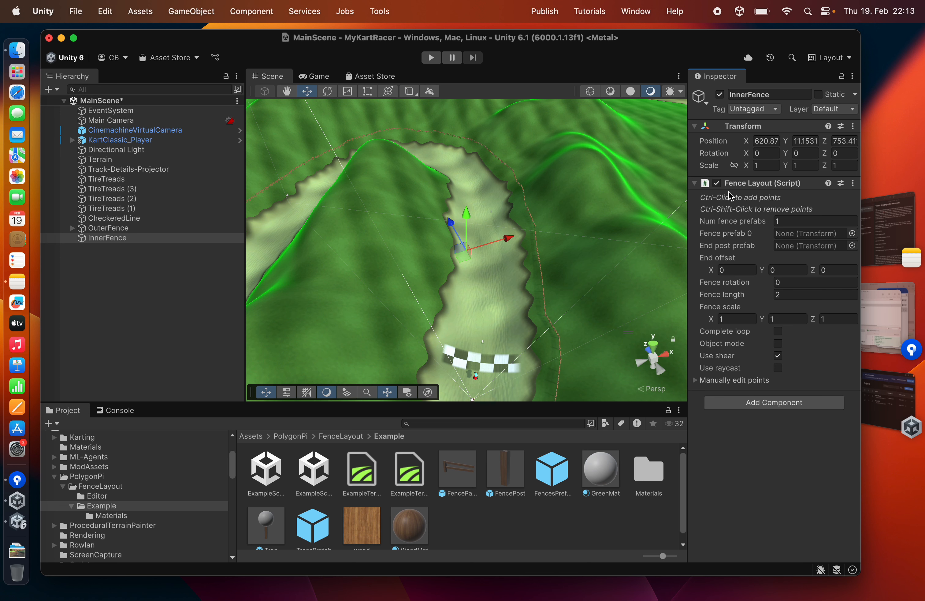
{"action": "left_click", "coordinate": [832, 270]}
{"action": "type", "text": "1.11"}
{"action": "left_click", "coordinate": [790, 295]}
{"action": "left_click", "coordinate": [775, 456]}
Assign FencePost as InnerFence's End post prefab and FencePanel as its Fence prefab 0.
{"action": "left_click_drag", "start_coordinate": [507, 472], "coordinate": [796, 245]}
{"action": "left_click_drag", "start_coordinate": [457, 472], "coordinate": [780, 238]}
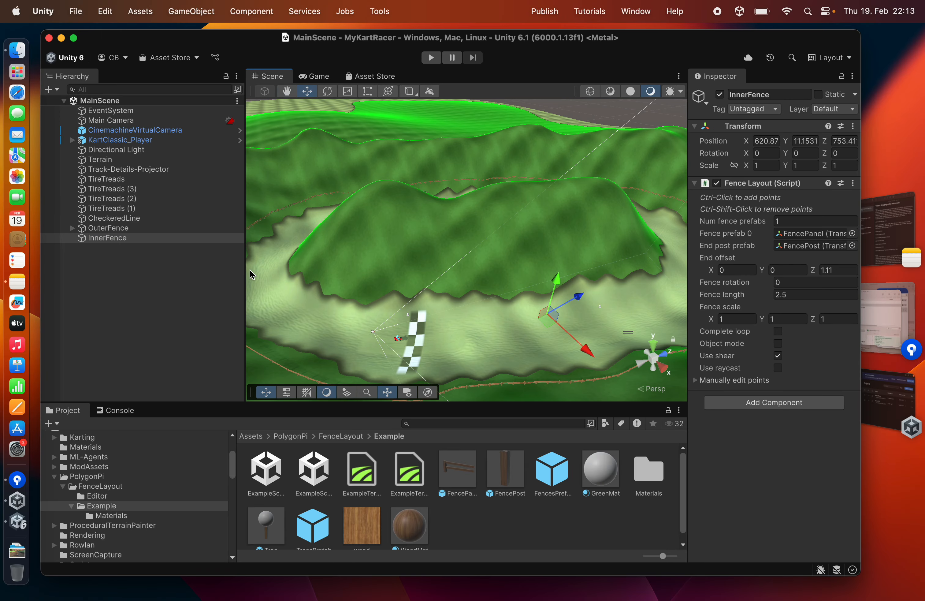
Place InnerFence points all the way around the track's inner edge, starting and ending near the checkered line.
{"action": "left_click_drag", "start_coordinate": [606, 315], "coordinate": [543, 309], "text": "alt"}
{"action": "left_click_drag", "start_coordinate": [425, 327], "coordinate": [496, 286], "text": "alt"}
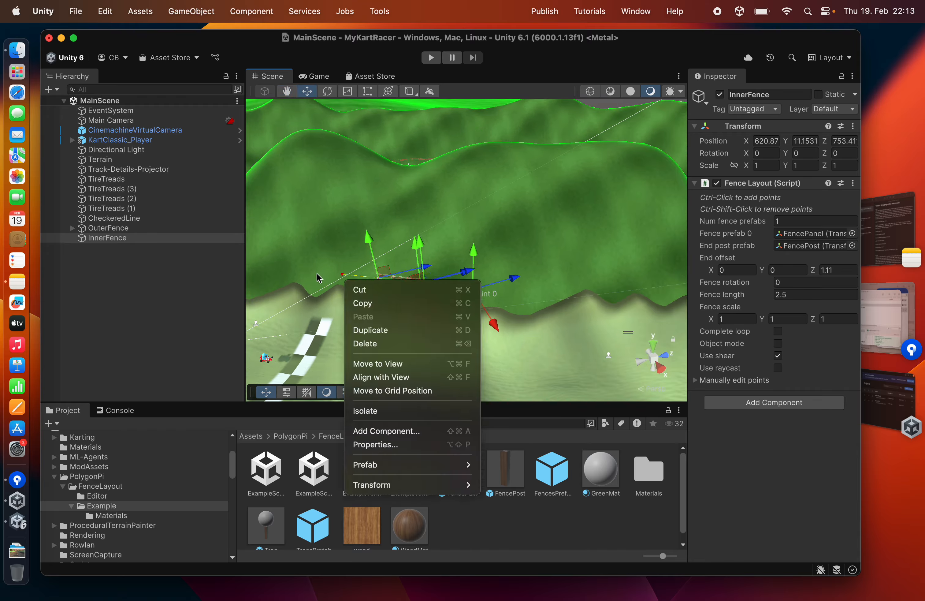
{"action": "right_click_drag", "start_coordinate": [393, 279], "coordinate": [339, 240]}
{"action": "left_click", "coordinate": [383, 235], "text": "ctrl"}
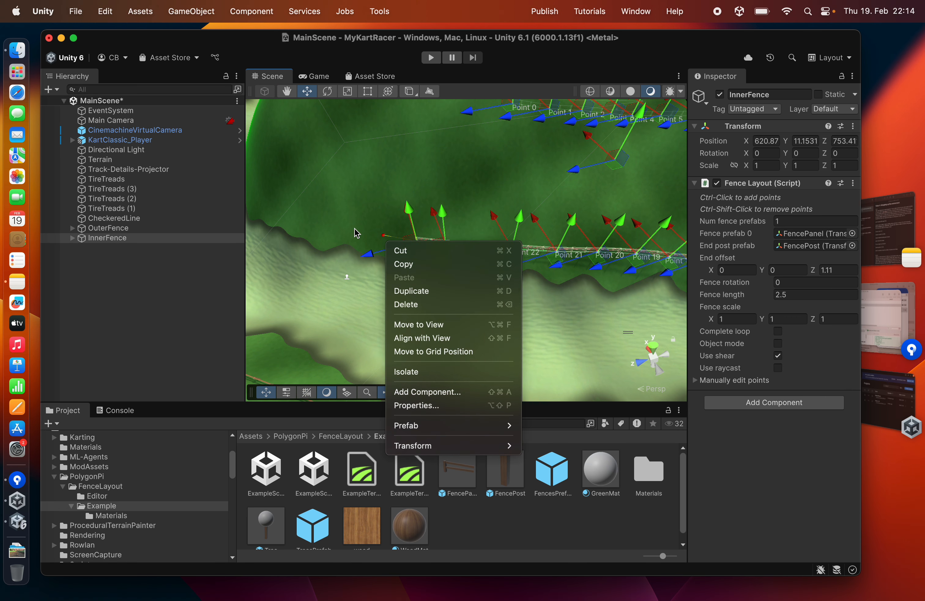
{"action": "left_click", "coordinate": [530, 192], "text": "ctrl"}
{"action": "left_click_drag", "start_coordinate": [480, 188], "coordinate": [460, 196], "text": "alt"}
{"action": "left_click", "coordinate": [460, 196], "text": "ctrl"}
{"action": "left_click", "coordinate": [296, 180], "text": "ctrl"}
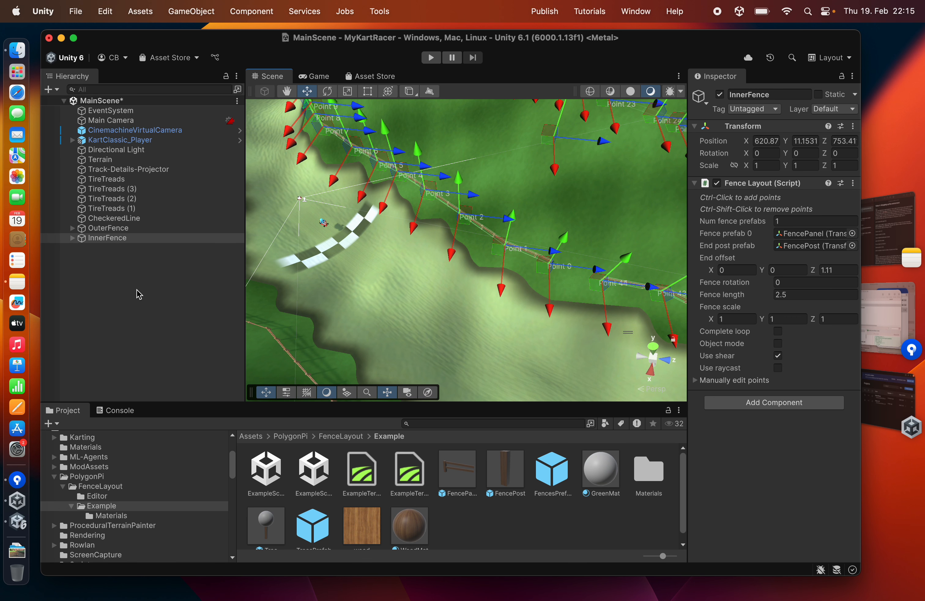
Turn on the Complete loop option in InnerFence's Fence Layout component.
{"action": "left_click", "coordinate": [777, 332]}
Playtest the scene by driving the kart a full lap around the track to check both fences, and stop the game at the checkered line.
{"action": "left_click", "coordinate": [430, 57]}
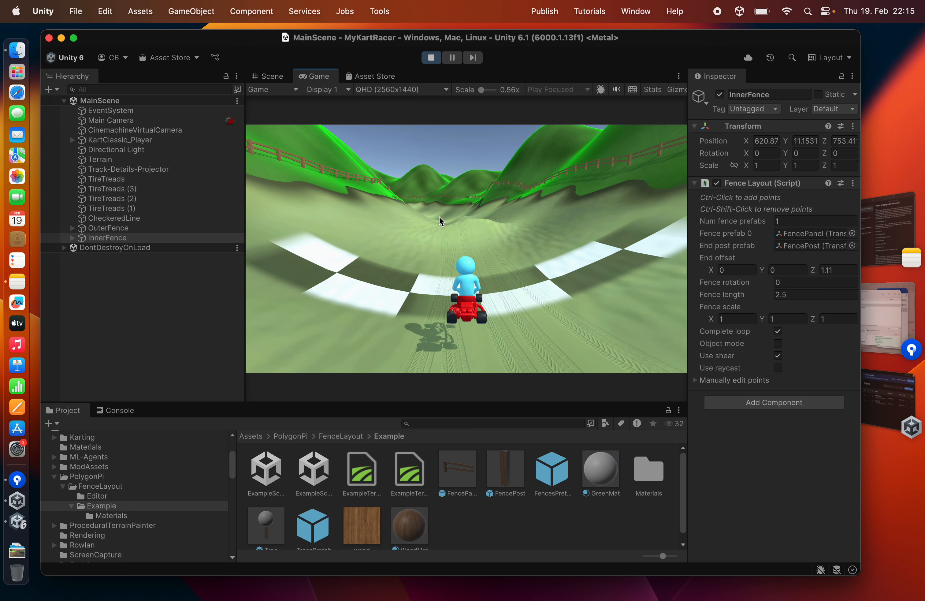
{"action": "key", "text": "w"}
{"action": "key", "text": "a"}
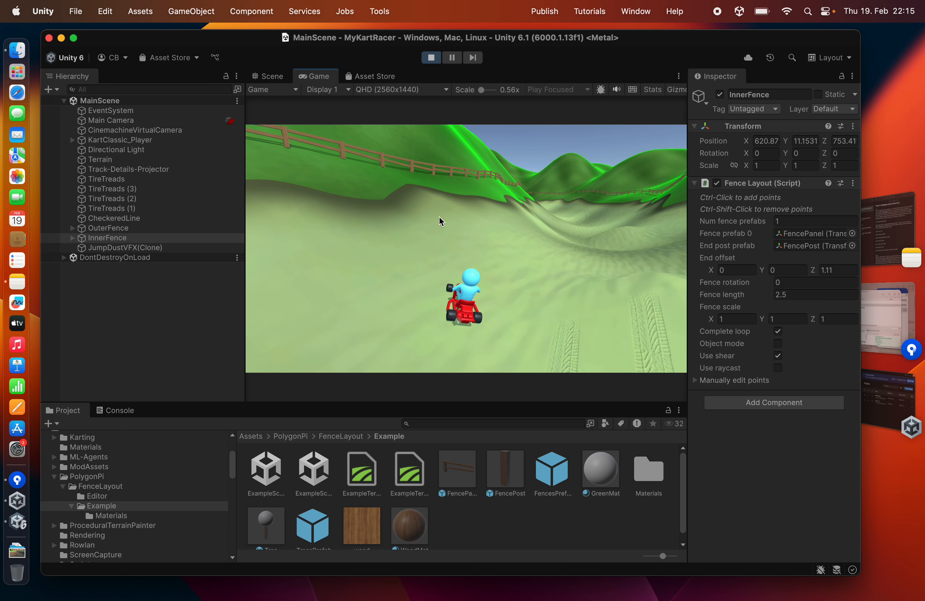
{"action": "key", "text": "d"}
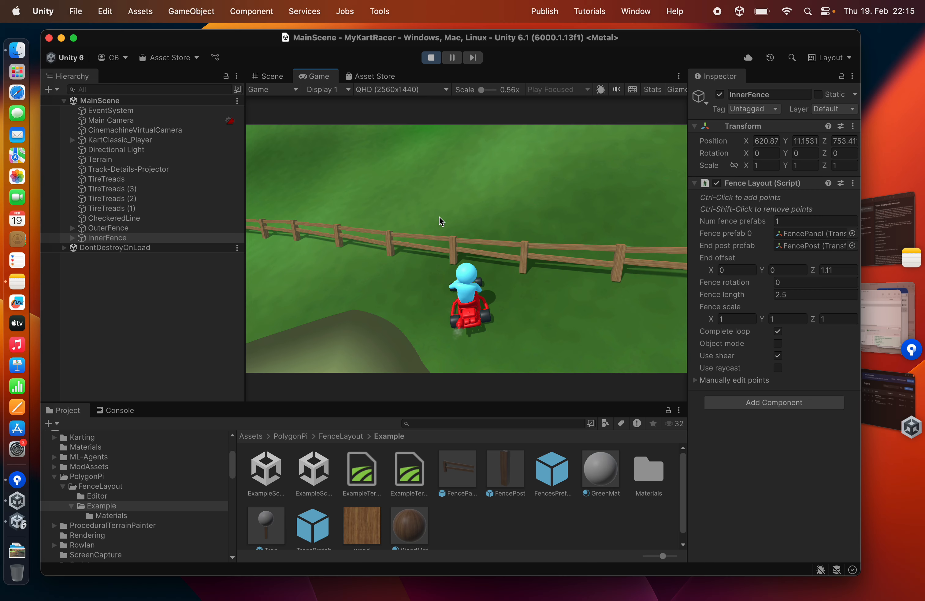
{"action": "key", "text": "d"}
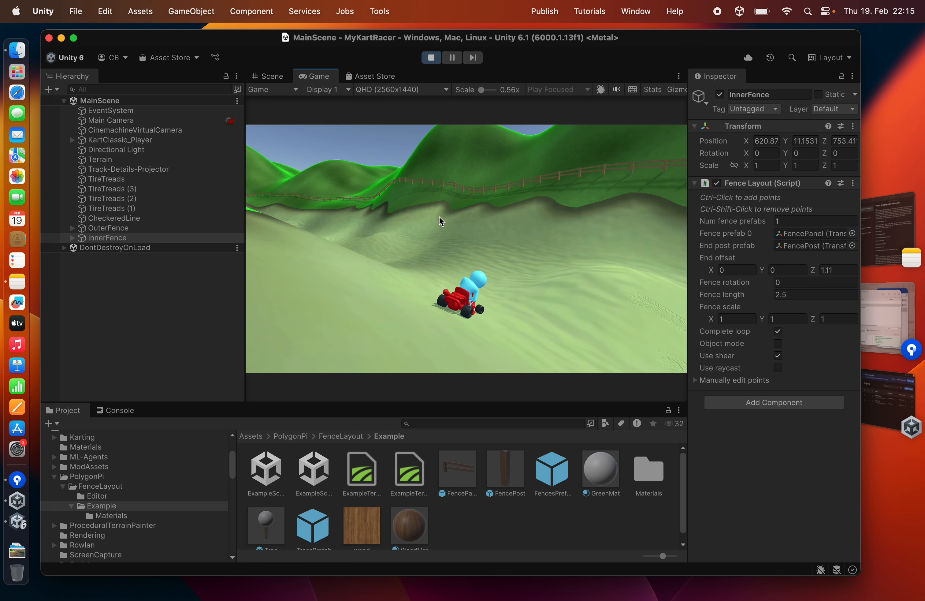
{"action": "key", "text": "a"}
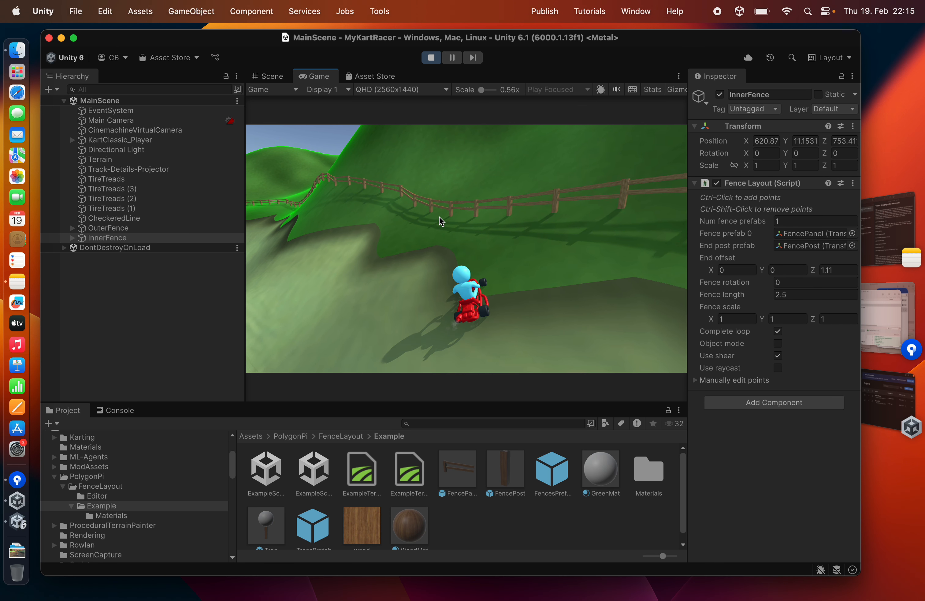
{"action": "key", "text": "d"}
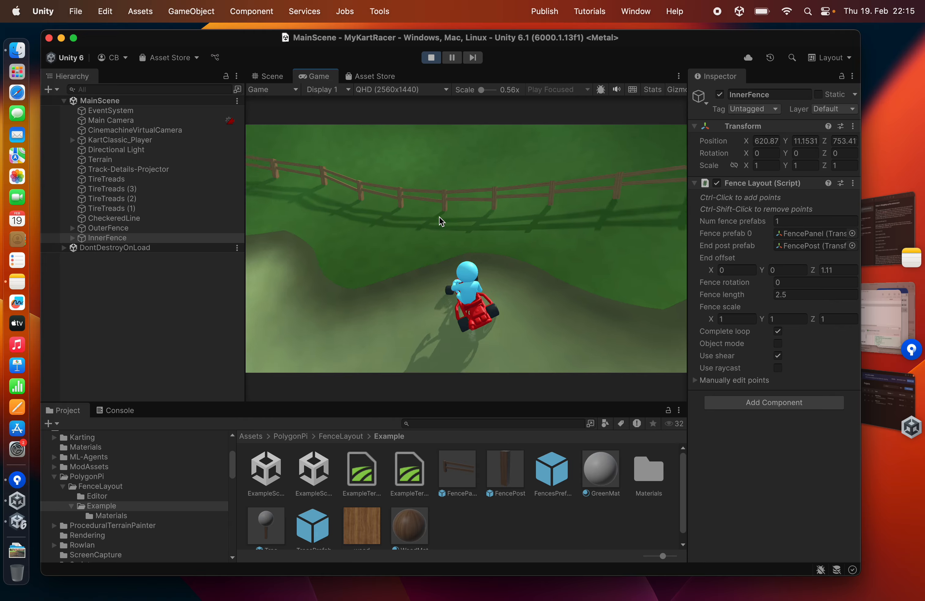
{"action": "key", "text": "d"}
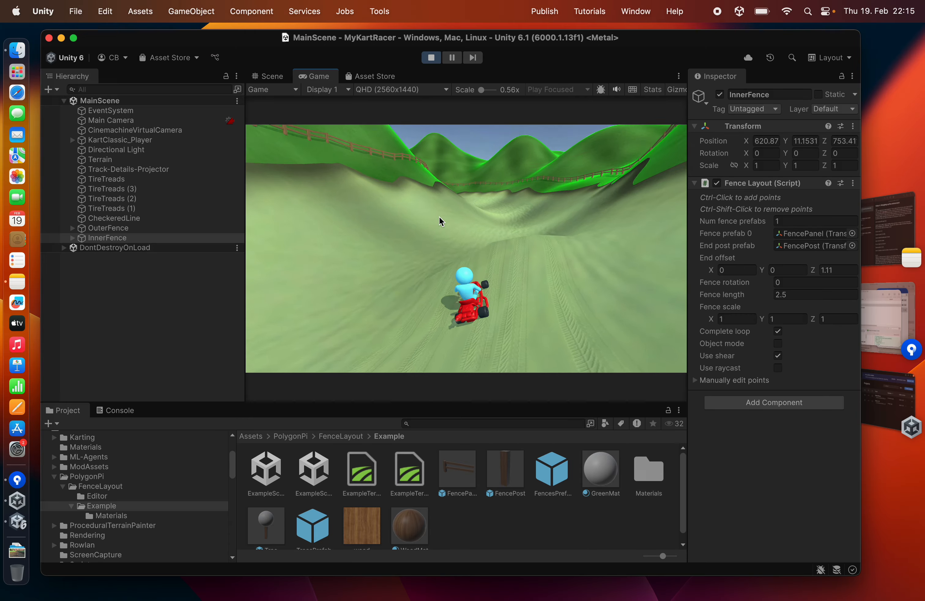
{"action": "key", "text": "w"}
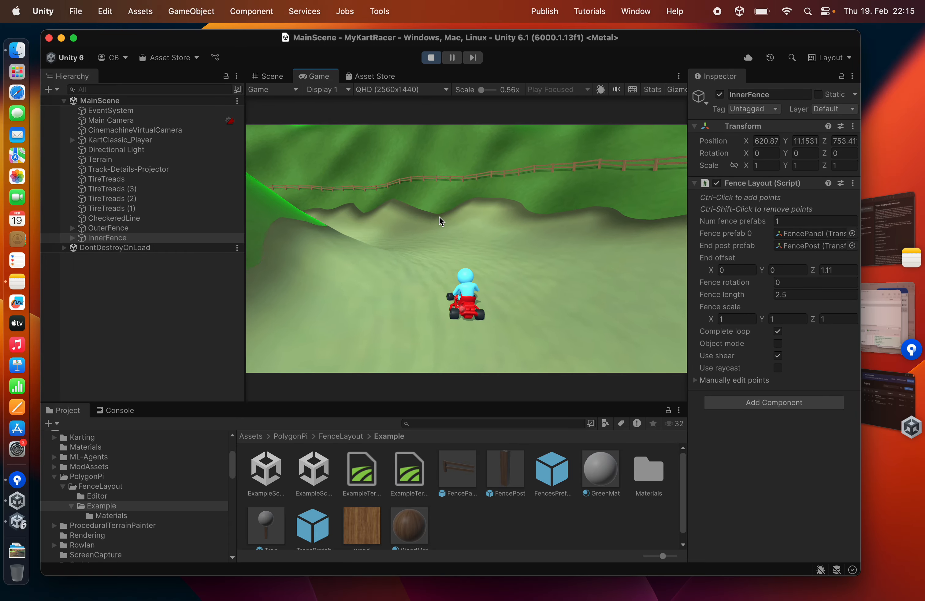
{"action": "key", "text": "a"}
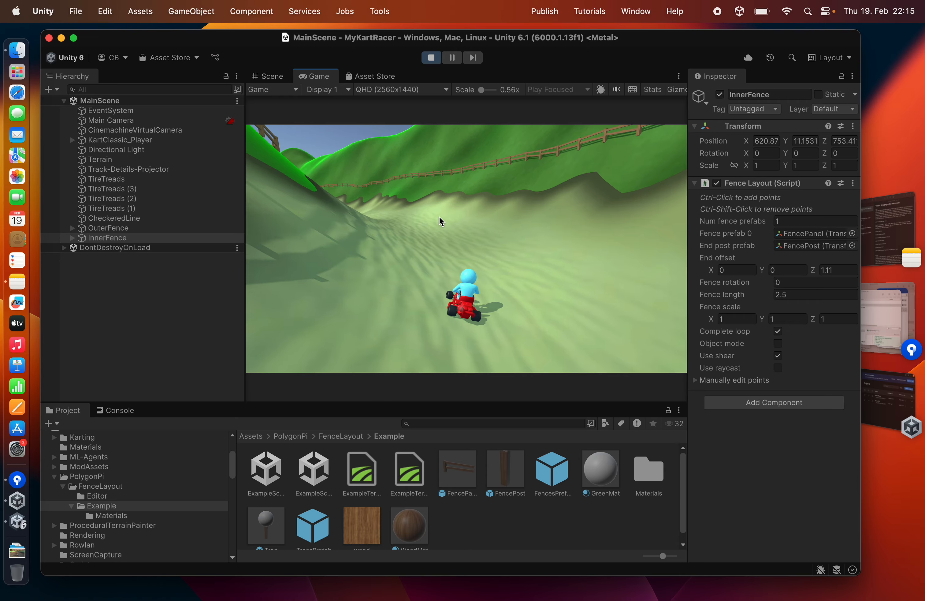
{"action": "key", "text": "w"}
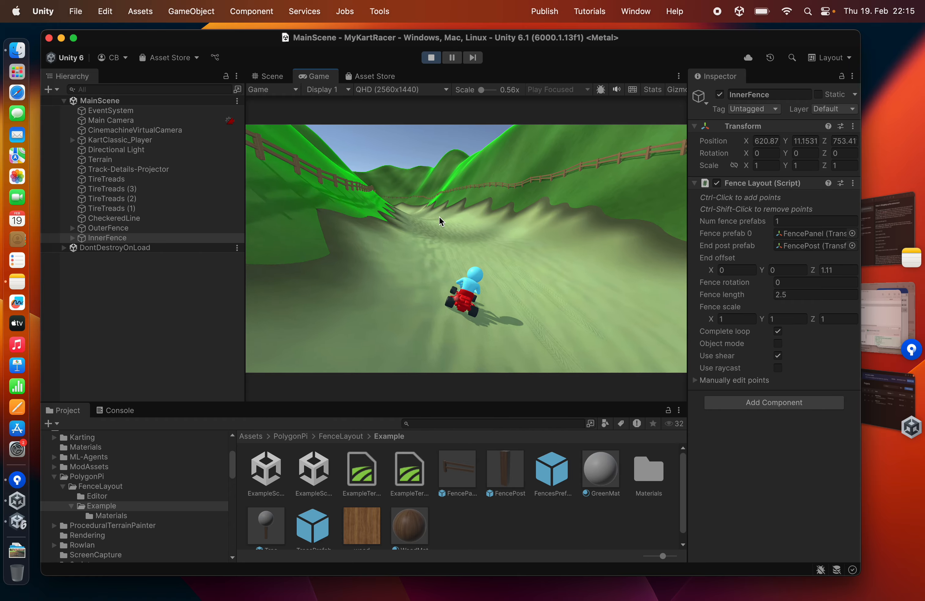
{"action": "key", "text": "w"}
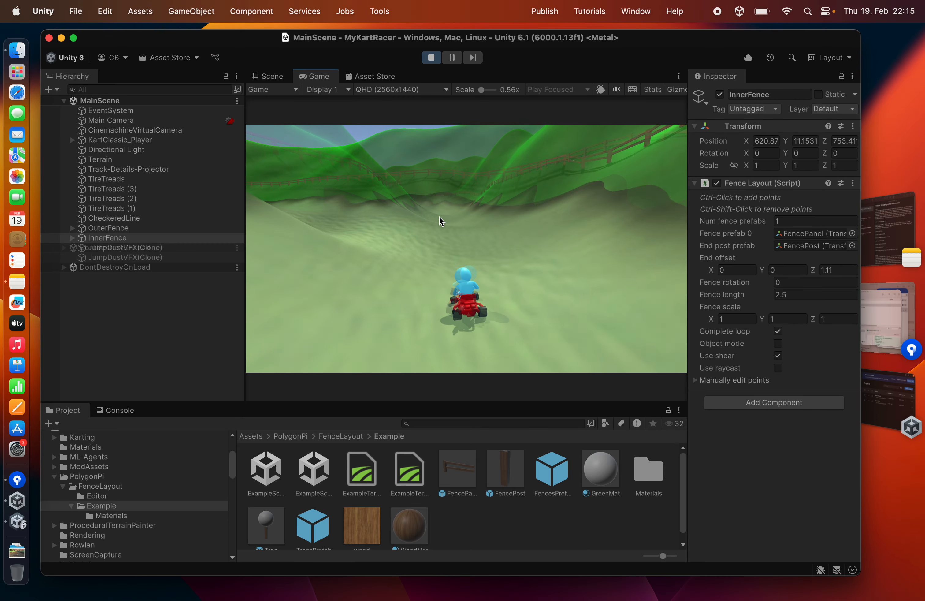
{"action": "key", "text": "w"}
{"action": "key", "text": "a"}
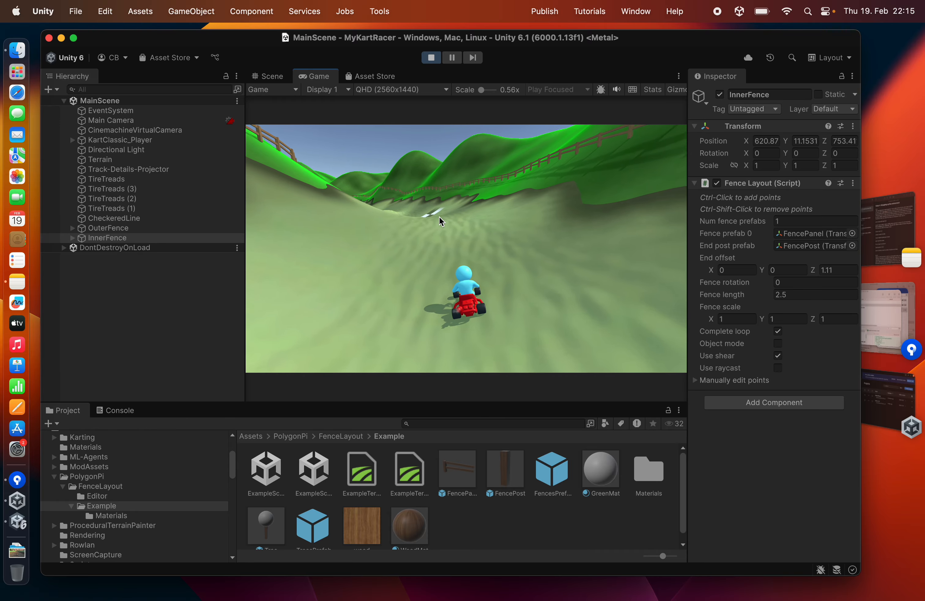
{"action": "key", "text": "w"}
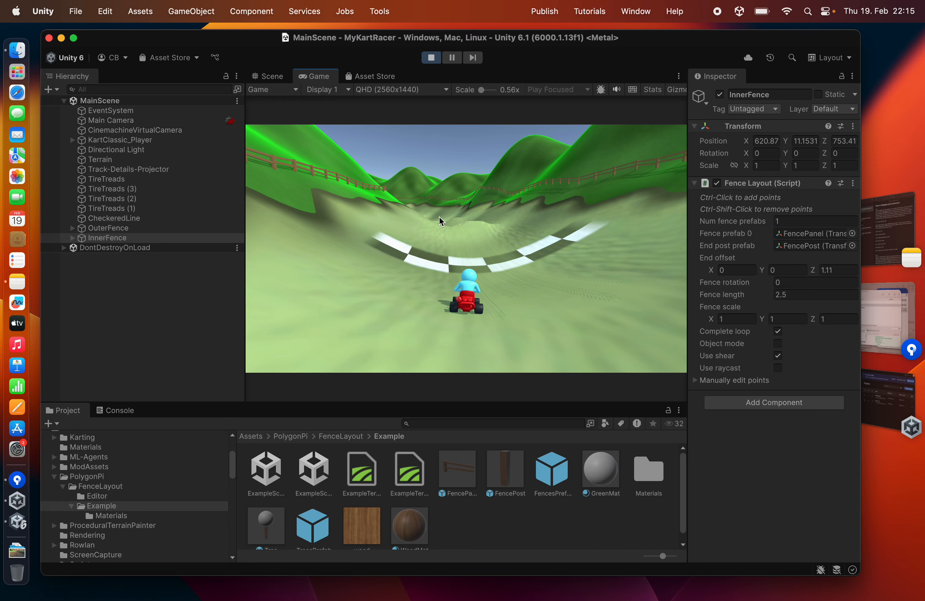
{"action": "left_click", "coordinate": [434, 58]}
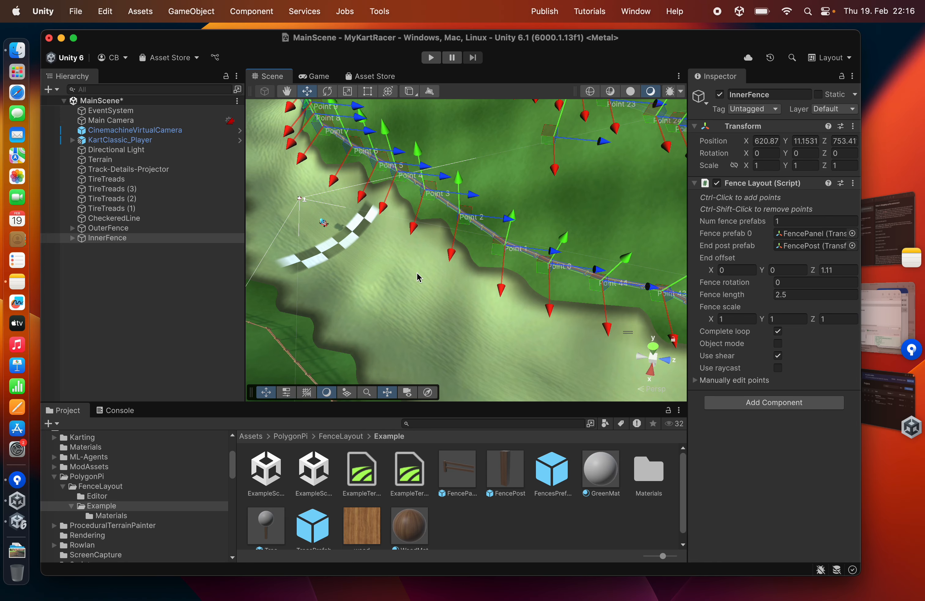
Add a 3D cylinder to the scene just beyond the checkered line and raise it above the track surface.
{"action": "left_click", "coordinate": [138, 299]}
{"action": "left_click_drag", "start_coordinate": [407, 269], "coordinate": [561, 231], "text": "alt"}
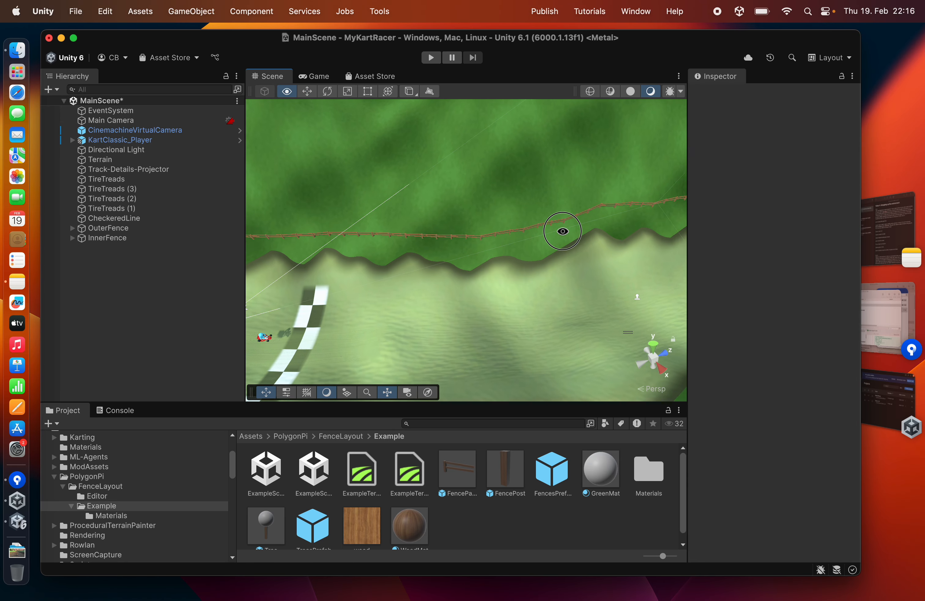
{"action": "left_click_drag", "start_coordinate": [382, 307], "coordinate": [554, 258], "text": "alt"}
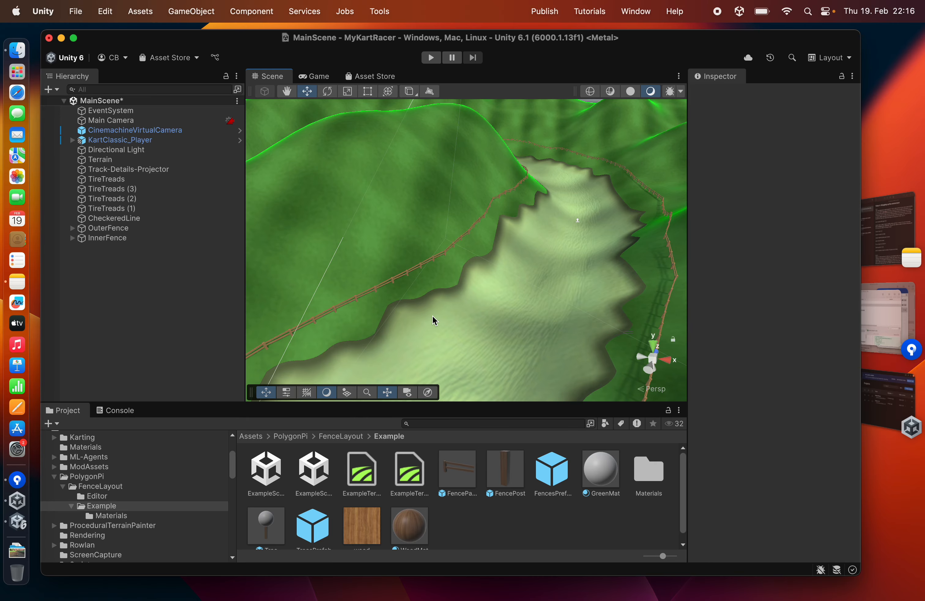
{"action": "left_click_drag", "start_coordinate": [432, 316], "coordinate": [454, 314], "text": "alt"}
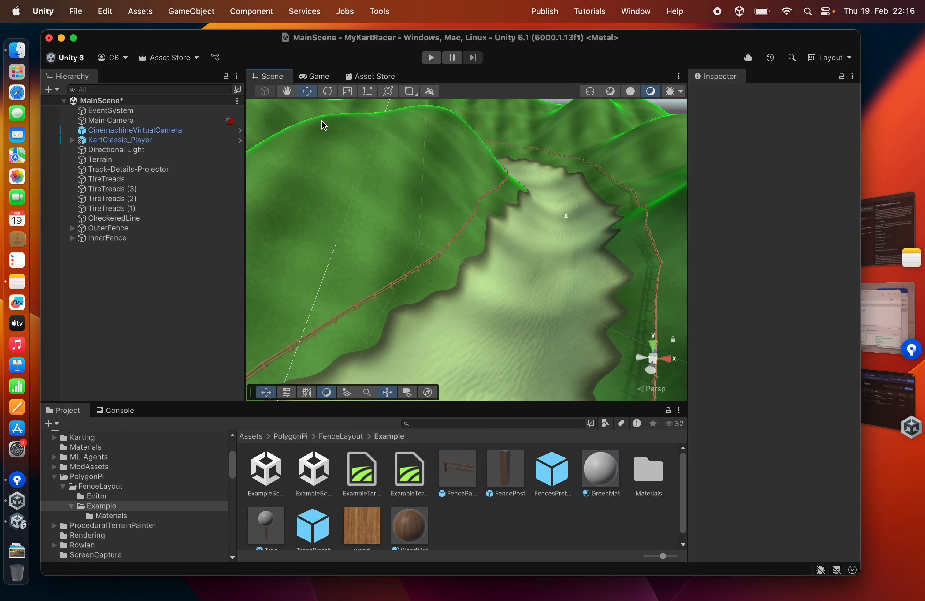
{"action": "left_click", "coordinate": [312, 76]}
{"action": "left_click", "coordinate": [264, 76]}
{"action": "left_click_drag", "start_coordinate": [503, 308], "coordinate": [459, 283], "text": "alt"}
{"action": "scroll", "coordinate": [498, 273], "scroll_direction": "up", "scroll_amount": 5}
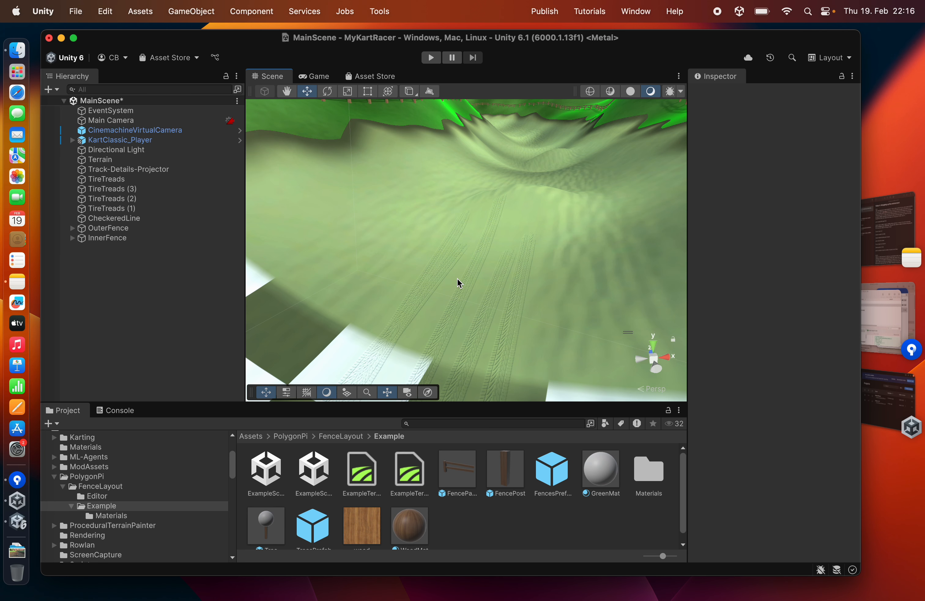
{"action": "right_click", "coordinate": [133, 270]}
{"action": "mouse_move", "coordinate": [155, 413]}
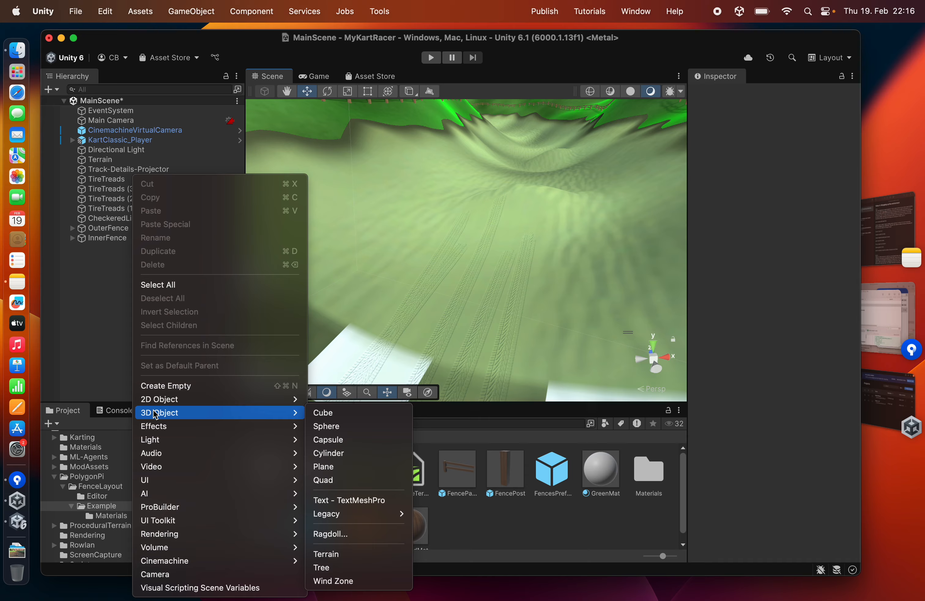
{"action": "left_click", "coordinate": [328, 454]}
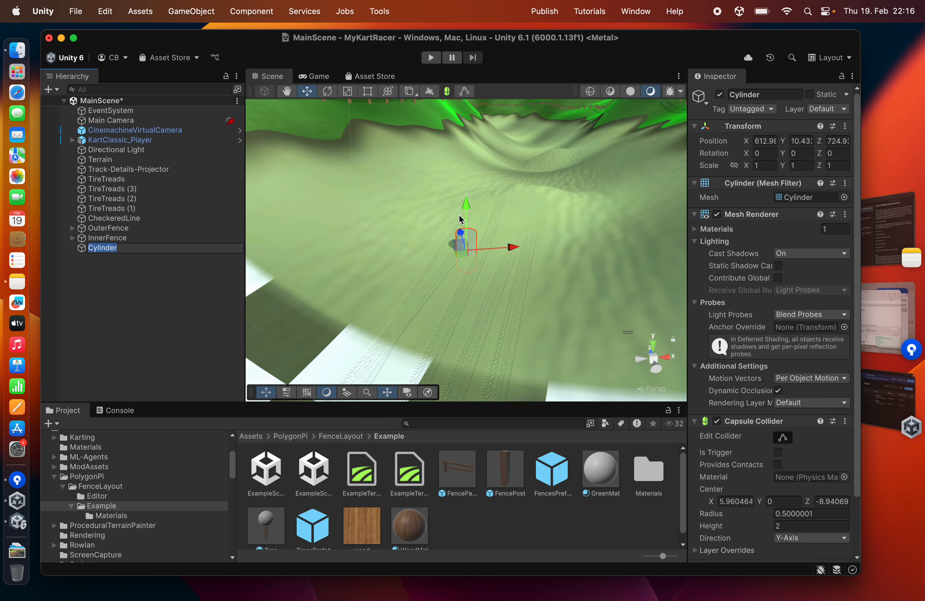
{"action": "left_click_drag", "start_coordinate": [465, 209], "coordinate": [463, 166]}
Add a 3D sphere to the scene and raise it to about Y 14.18, just above the cylinder.
{"action": "right_click", "coordinate": [155, 276]}
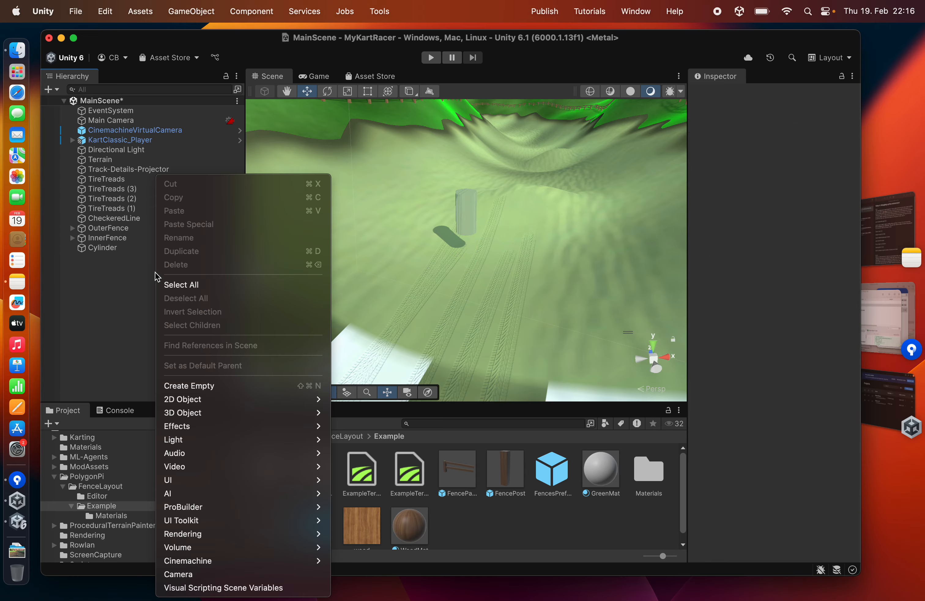
{"action": "mouse_move", "coordinate": [191, 413]}
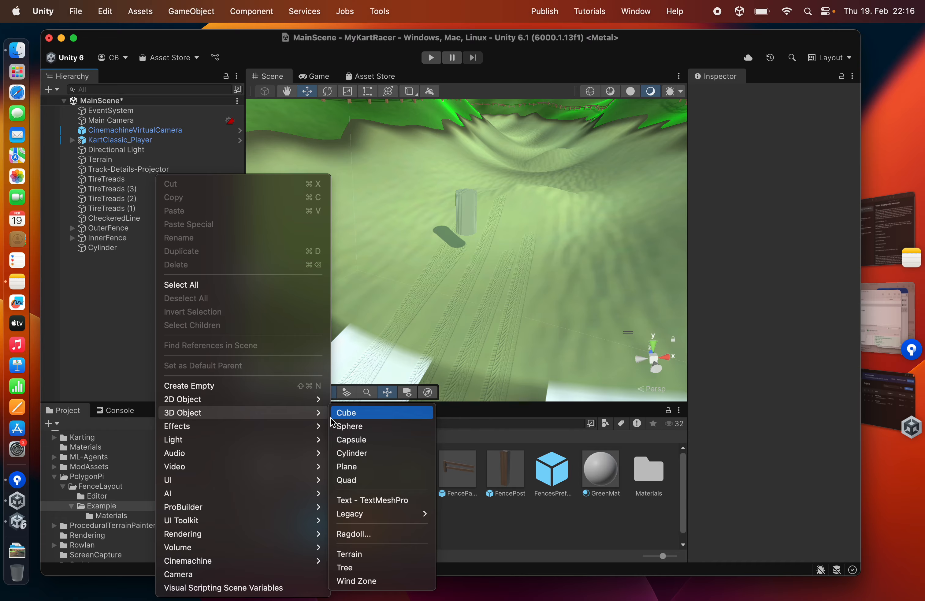
{"action": "left_click", "coordinate": [335, 425]}
{"action": "left_click_drag", "start_coordinate": [460, 164], "coordinate": [450, 124]}
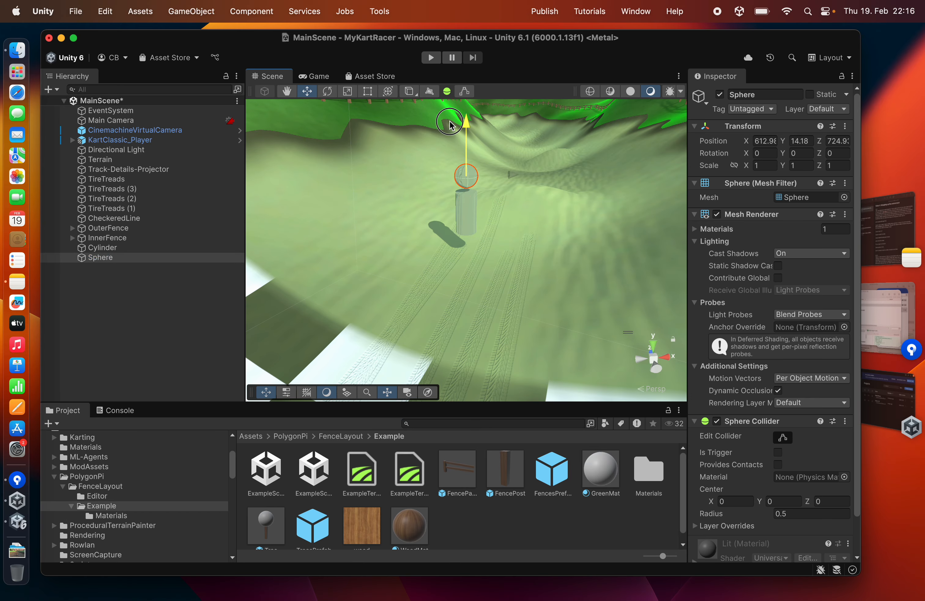
Create a folder named Prefabs in the project's Assets folder and open it.
{"action": "scroll", "coordinate": [57, 482], "scroll_direction": "up", "scroll_amount": 5}
{"action": "scroll", "coordinate": [102, 497], "scroll_direction": "down", "scroll_amount": 3}
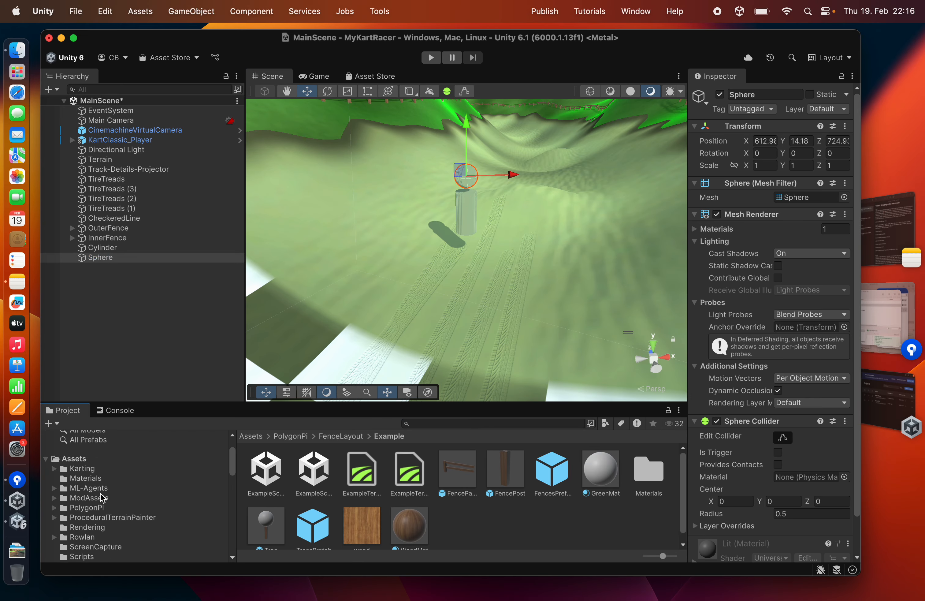
{"action": "left_click", "coordinate": [74, 459]}
{"action": "right_click", "coordinate": [76, 459]}
{"action": "mouse_move", "coordinate": [163, 271]}
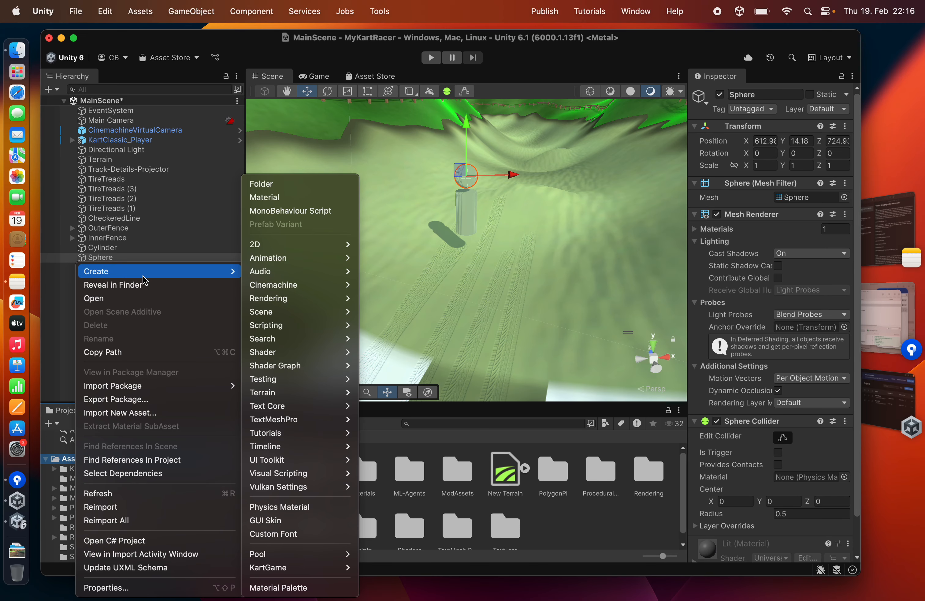
{"action": "left_click", "coordinate": [277, 184]}
{"action": "type", "text": "Prefab"}
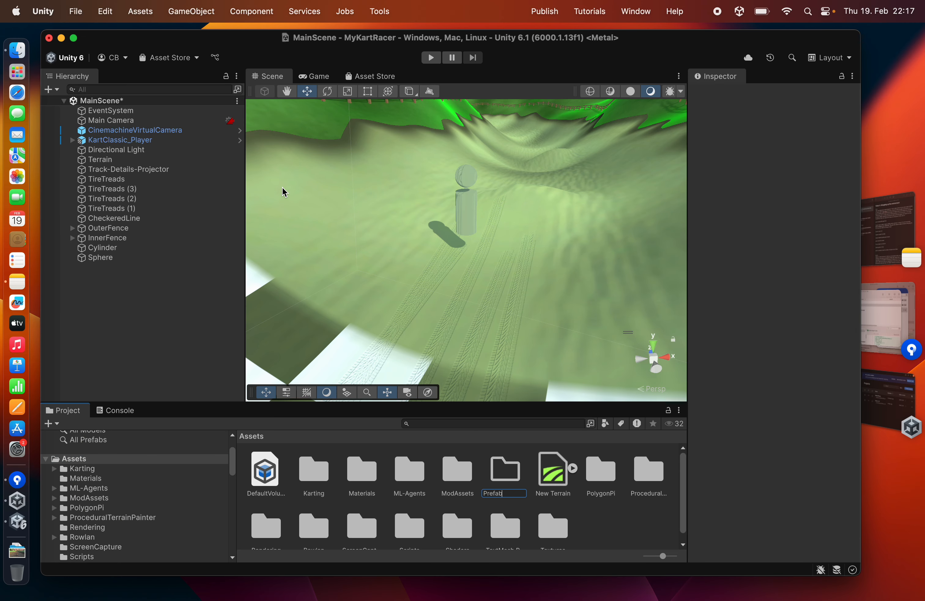
{"action": "type", "text": "s"}
{"action": "key", "text": "Return"}
{"action": "double_click", "coordinate": [593, 481]}
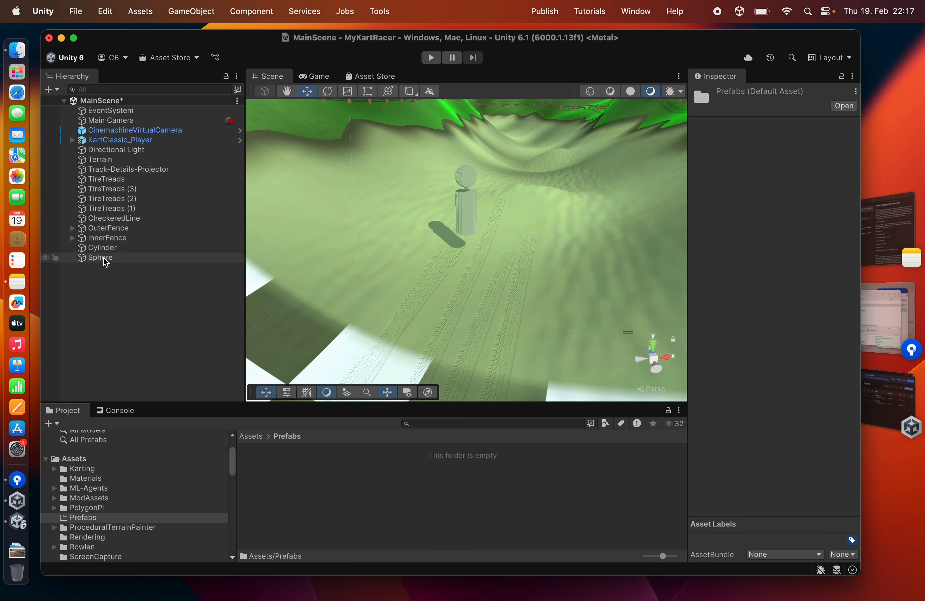
Save the sphere as a prefab named LeafBall in the Prefabs folder and delete the sphere from the scene.
{"action": "left_click_drag", "start_coordinate": [106, 258], "coordinate": [279, 476]}
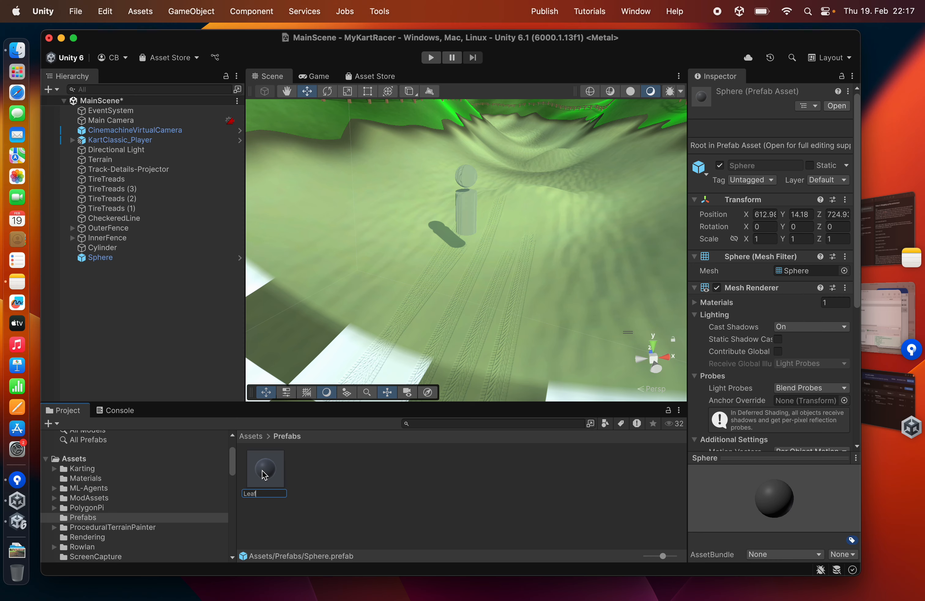
{"action": "type", "text": "all"}
{"action": "key", "text": "Return"}
{"action": "left_click", "coordinate": [106, 259]}
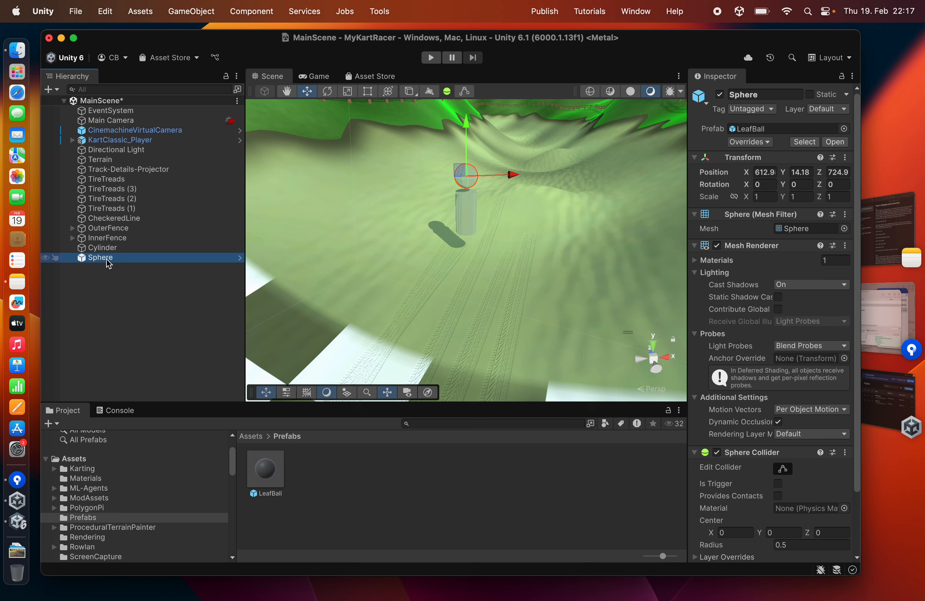
{"action": "key", "text": "super+BackSpace"}
Create an empty game object in the scene and name it Leaves.
{"action": "right_click", "coordinate": [108, 263]}
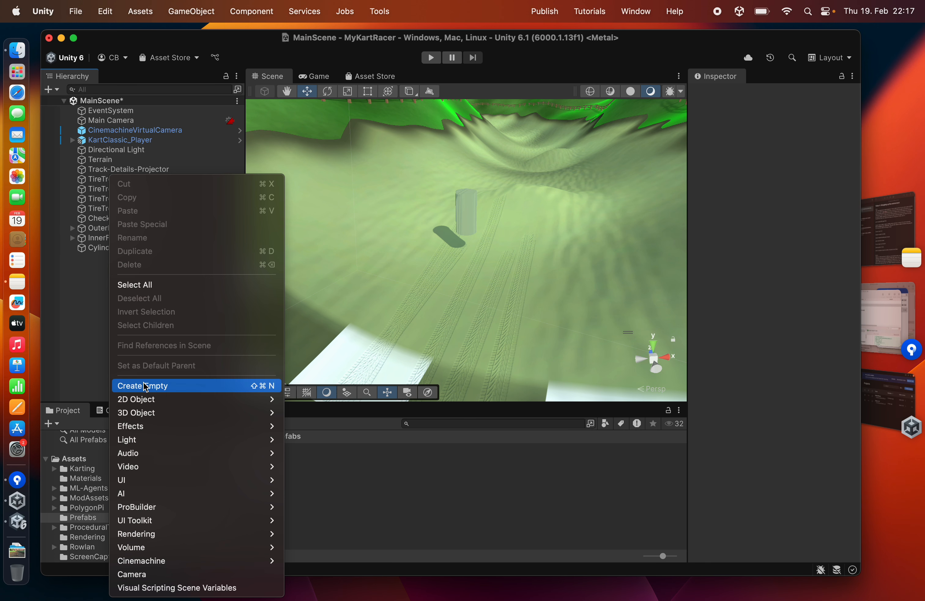
{"action": "left_click", "coordinate": [152, 391]}
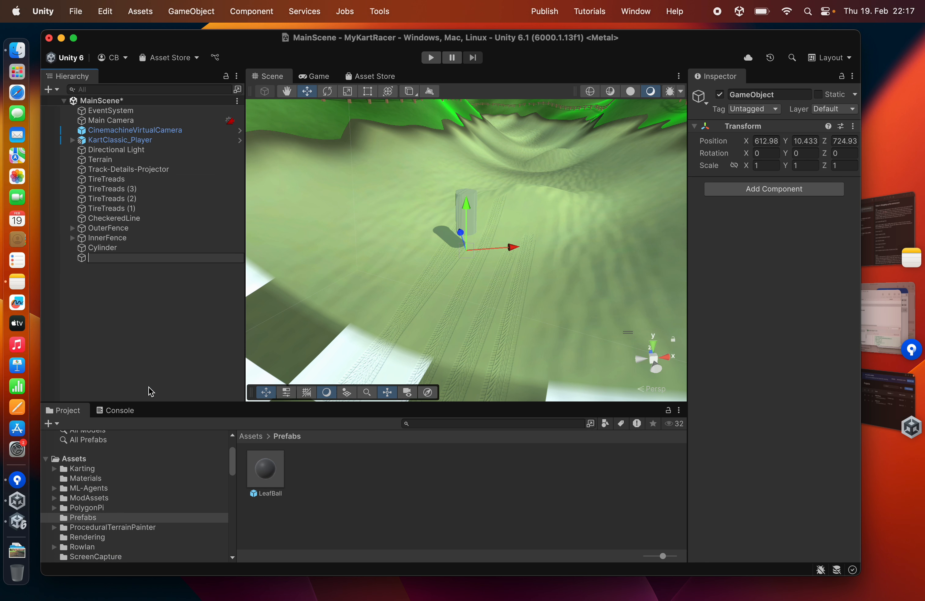
{"action": "type", "text": "Leaves"}
{"action": "key", "text": "Return"}
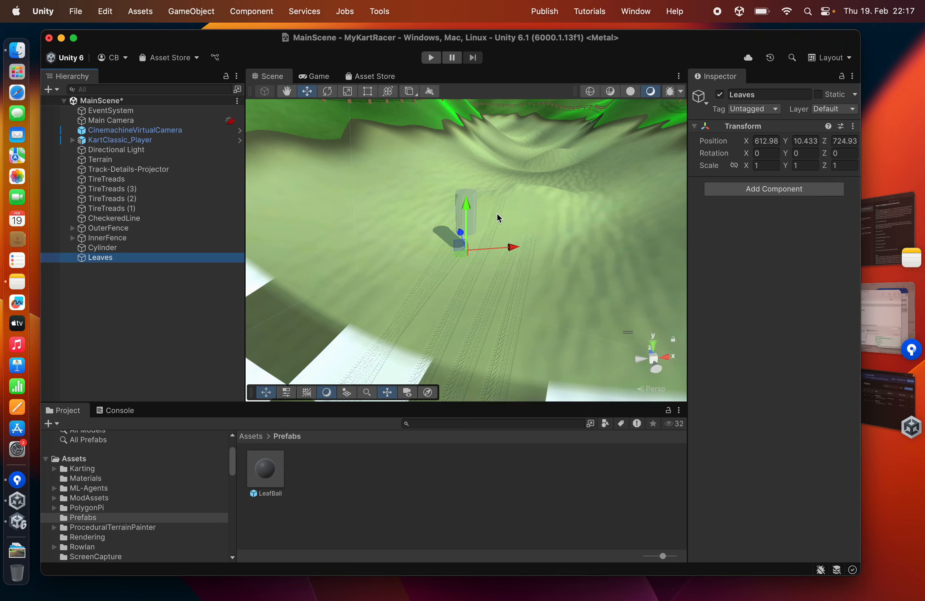
Switch to Finder to examine the trees in the reference image maxresdefault.jpg, and return to the Unity scene.
{"action": "key", "text": "super+Tab"}
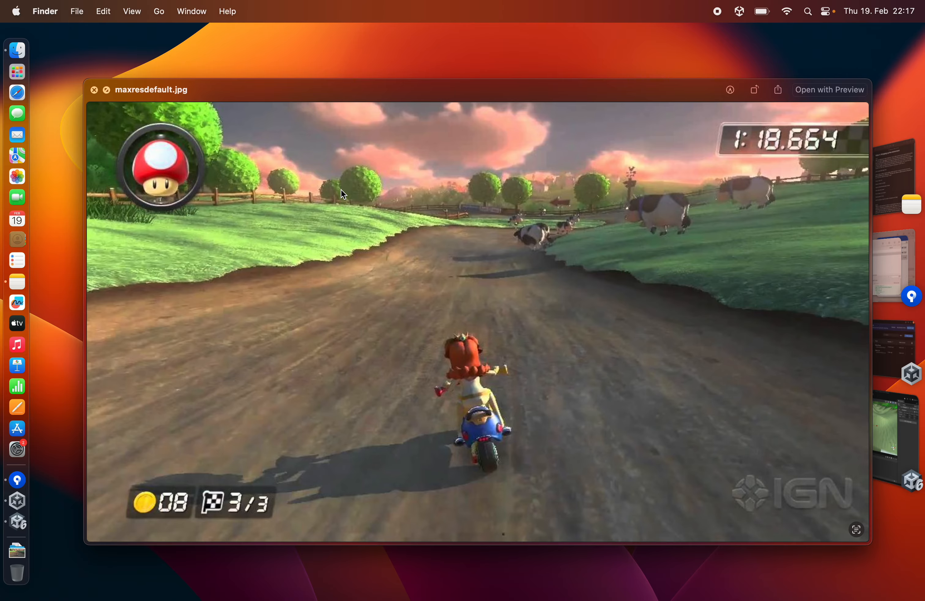
{"action": "scroll", "coordinate": [341, 190], "scroll_direction": "up", "scroll_amount": 5, "text": "alt"}
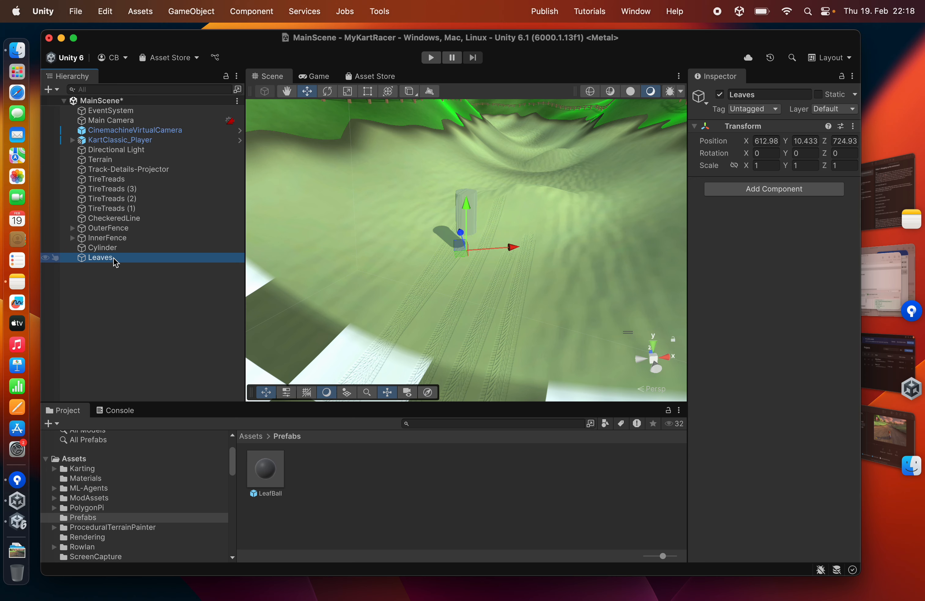
{"action": "scroll", "coordinate": [85, 521], "scroll_direction": "down", "scroll_amount": 3}
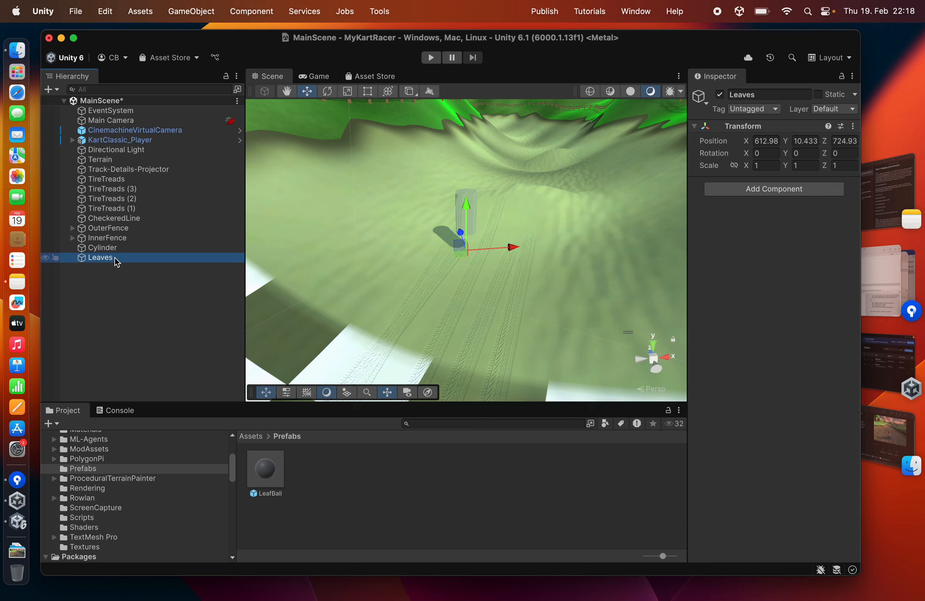
Create a new script named TreeCrownSpawner and add it as a component to the Leaves object.
{"action": "left_click", "coordinate": [759, 191]}
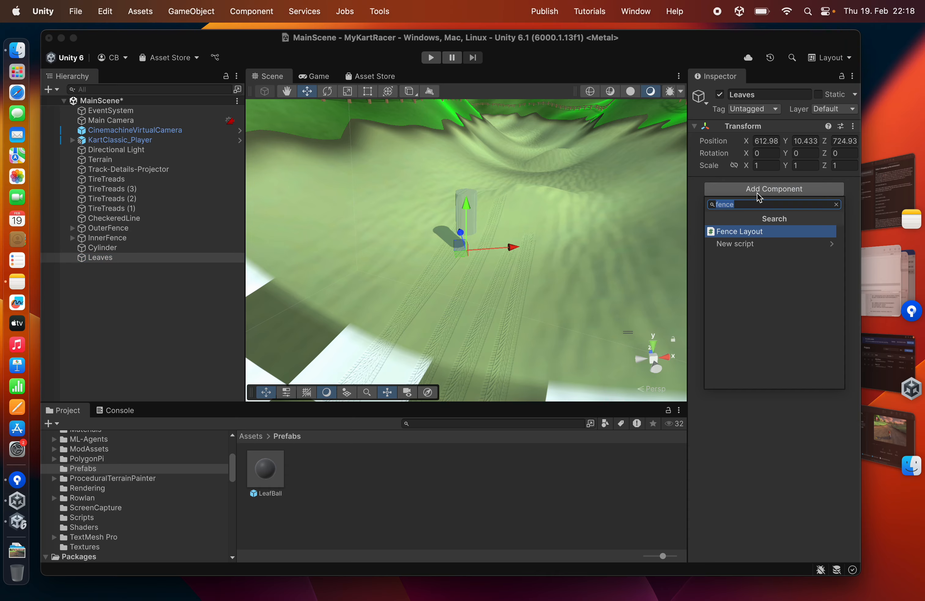
{"action": "type", "text": "TreeCr"}
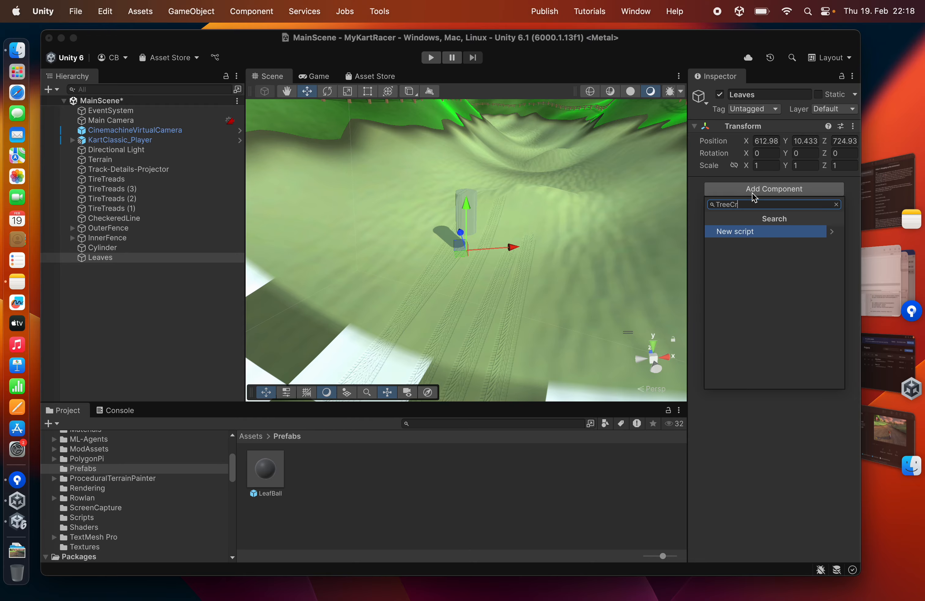
{"action": "type", "text": "ownSpan"}
{"action": "key", "text": "Return"}
{"action": "key", "text": "Return"}
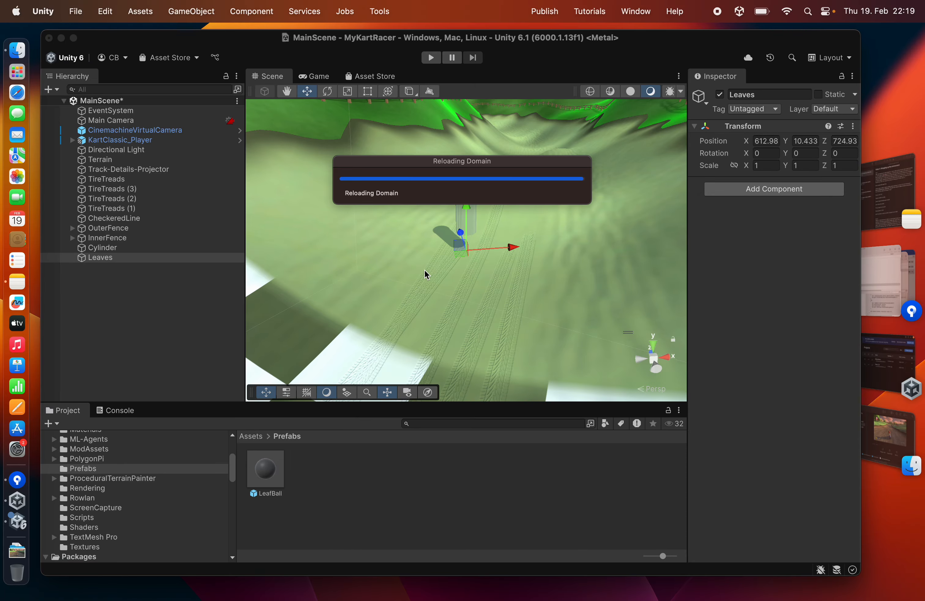
Open the TreeCrownSpawner script in the code editor and replace all its contents with the copied tree crown spawner code.
{"action": "double_click", "coordinate": [801, 198]}
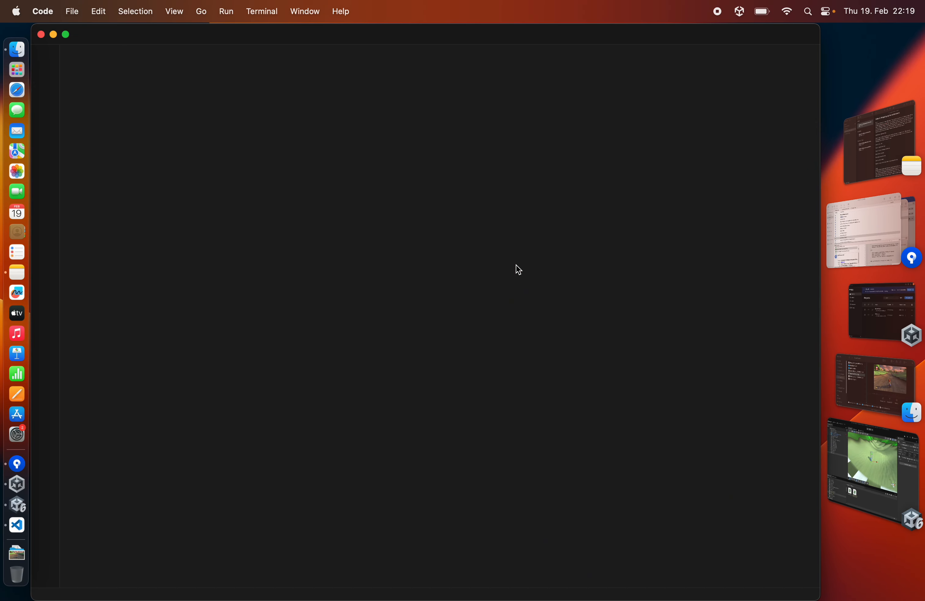
{"action": "key", "text": "super+a"}
{"action": "key", "text": "super+v"}
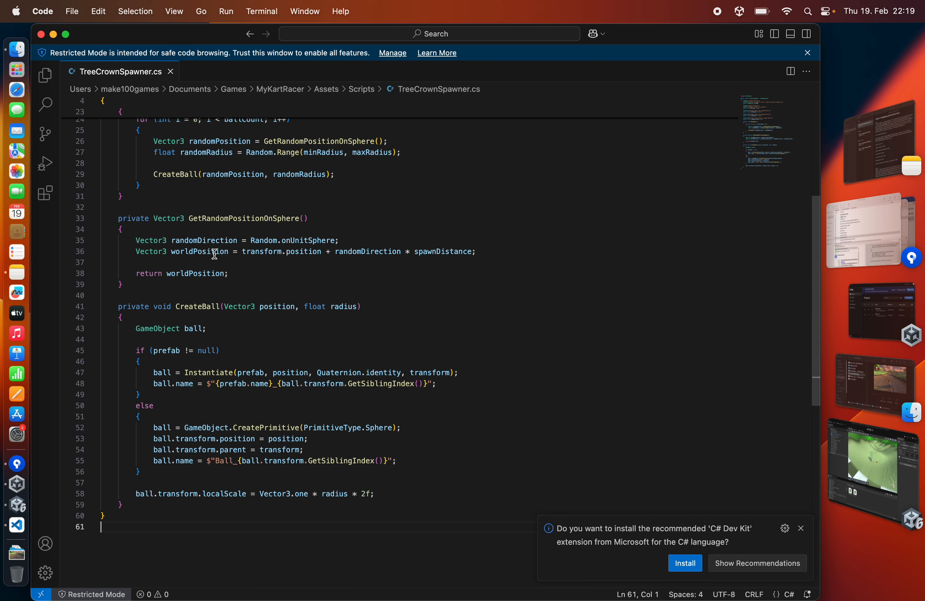
{"action": "scroll", "coordinate": [214, 254], "scroll_direction": "up", "scroll_amount": 7}
Return to Unity and assign the LeafBall prefab from the Prefabs folder to the Tree Crown Spawner's Prefab setting.
{"action": "key", "text": "super+Tab"}
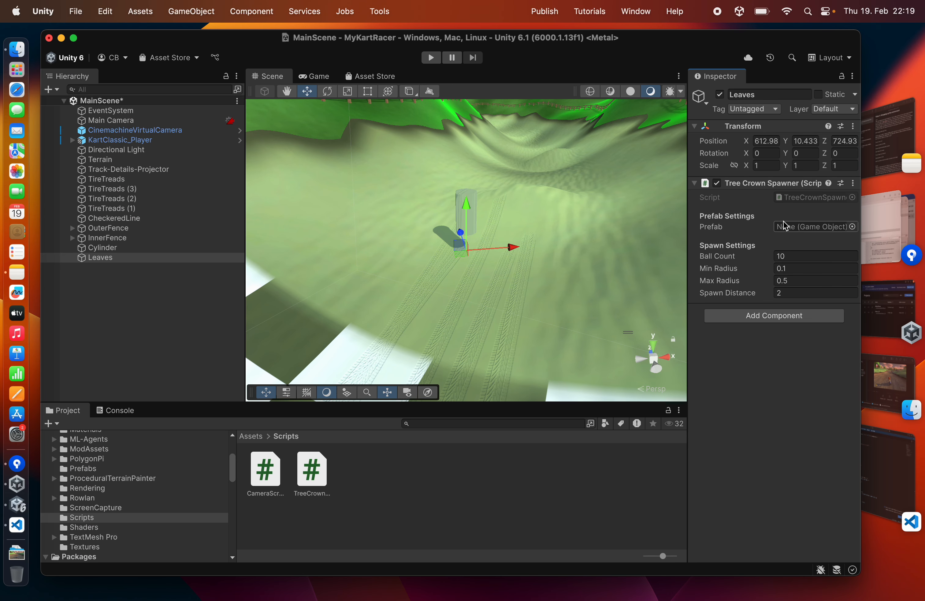
{"action": "left_click", "coordinate": [88, 468]}
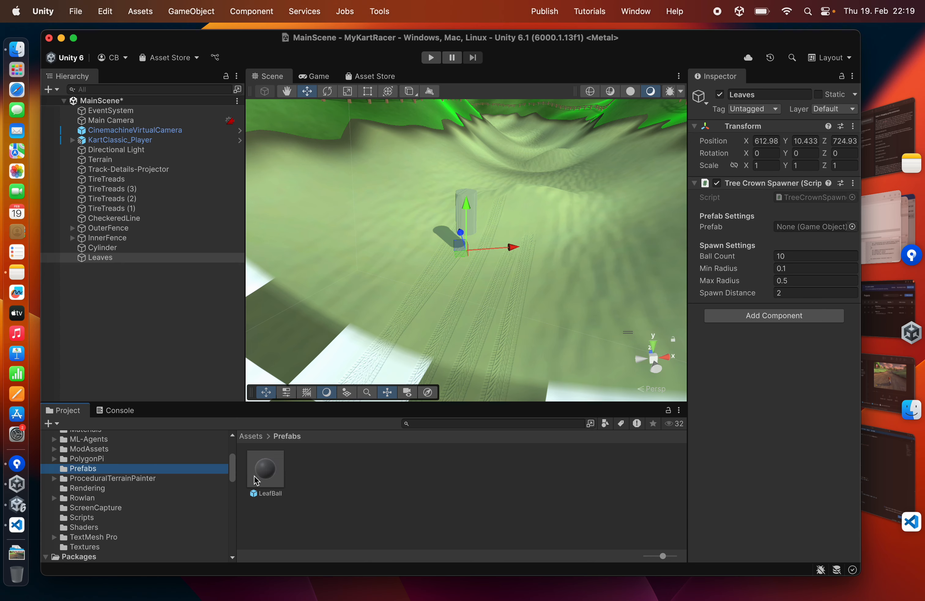
{"action": "left_click_drag", "start_coordinate": [255, 476], "coordinate": [799, 230]}
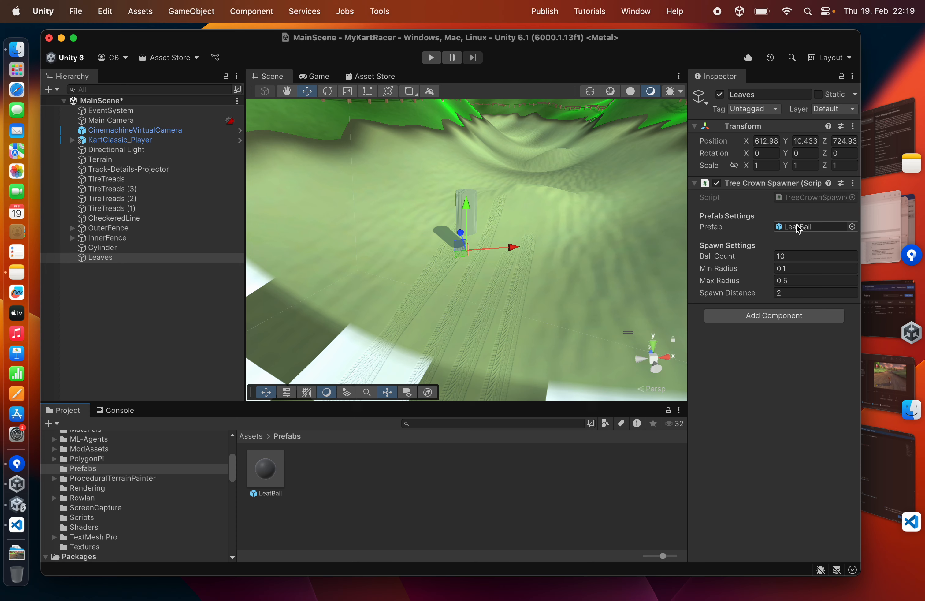
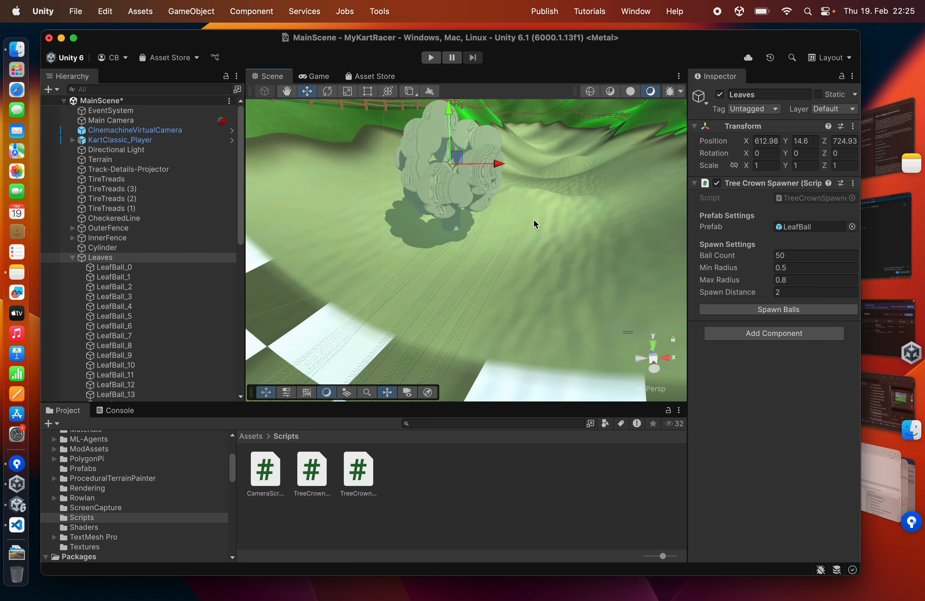
Set the Tree Crown Spawner's Spawn Distance to 1 on the Leaves object.
{"action": "left_click", "coordinate": [146, 266]}
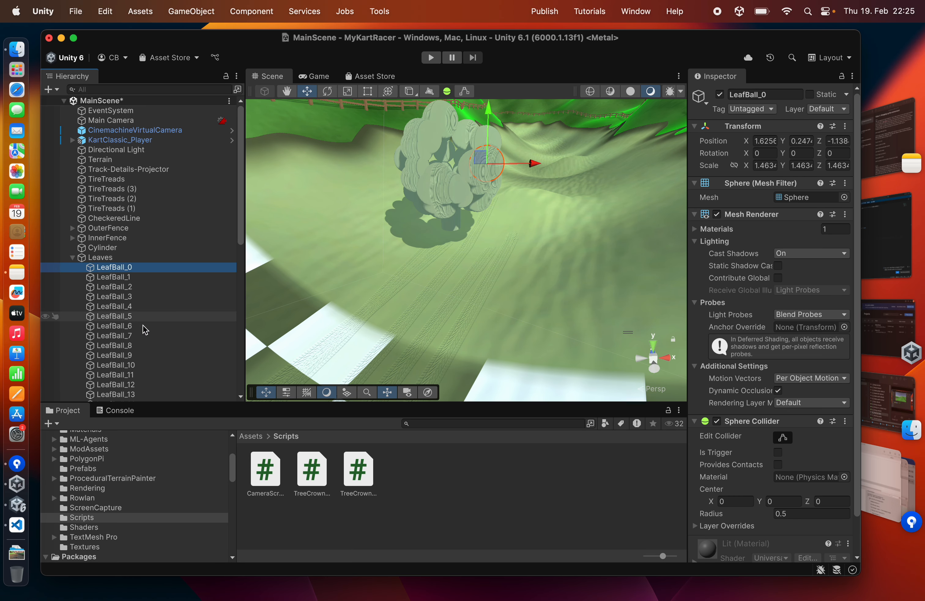
{"action": "scroll", "coordinate": [146, 343], "scroll_direction": "down", "scroll_amount": 5}
{"action": "scroll", "coordinate": [141, 363], "scroll_direction": "down", "scroll_amount": 6}
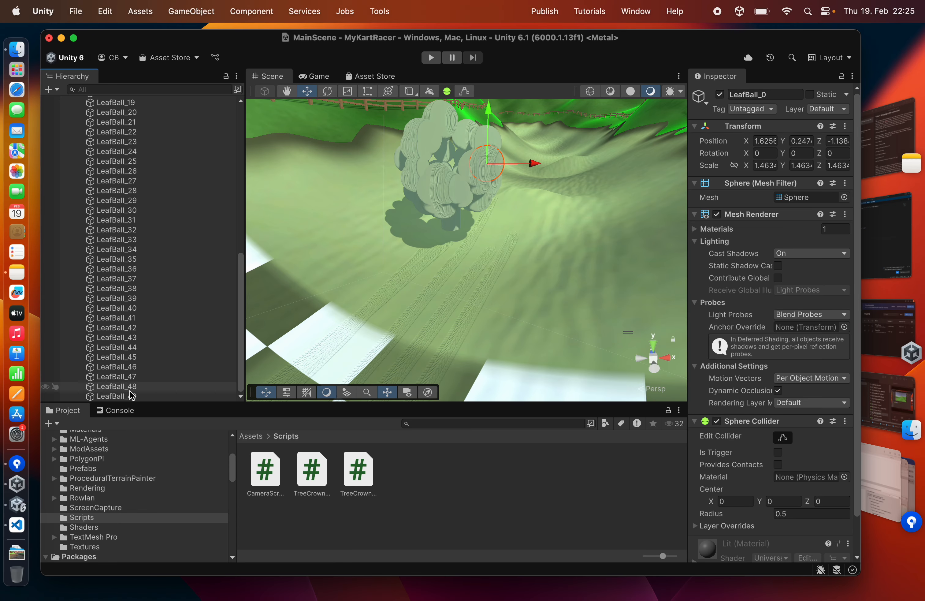
{"action": "scroll", "coordinate": [155, 258], "scroll_direction": "up", "scroll_amount": 12}
{"action": "left_click", "coordinate": [100, 257]}
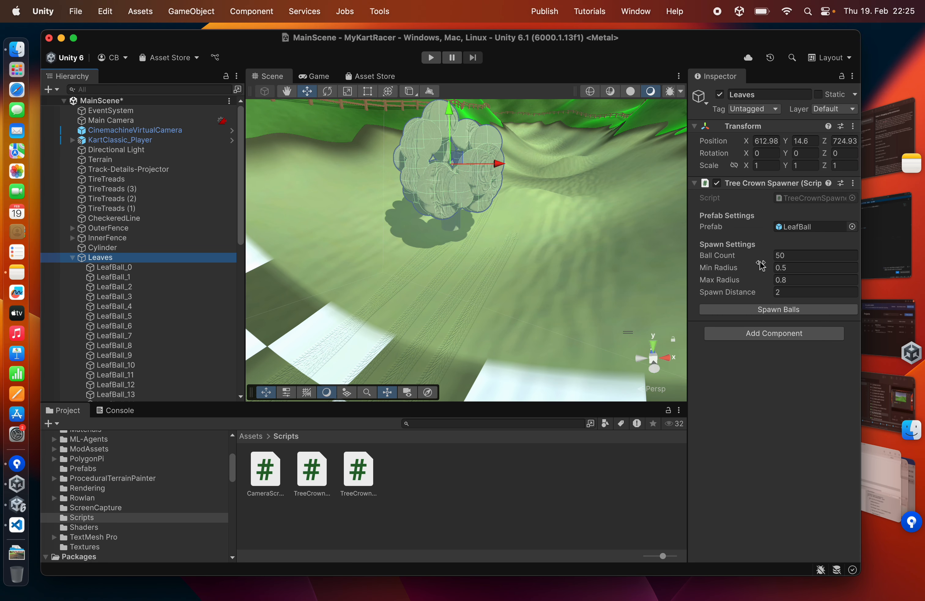
{"action": "left_click", "coordinate": [794, 292]}
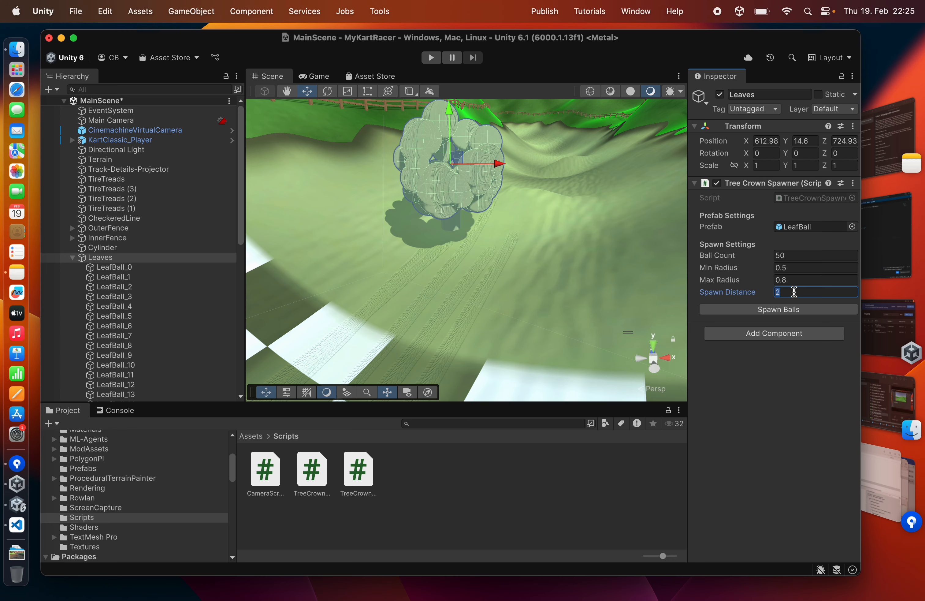
Delete all the spawned LeafBall objects under Leaves, starting from LeafBall_0.
{"action": "left_click", "coordinate": [125, 268]}
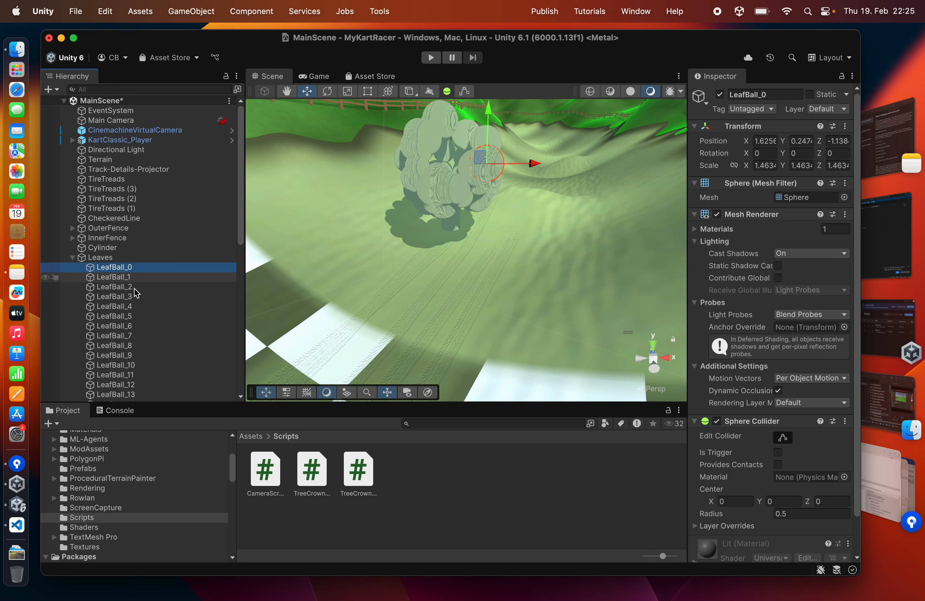
{"action": "scroll", "coordinate": [138, 327], "scroll_direction": "down", "scroll_amount": 12}
{"action": "left_click", "coordinate": [117, 396], "text": "shift"}
{"action": "key", "text": "super+BackSpace"}
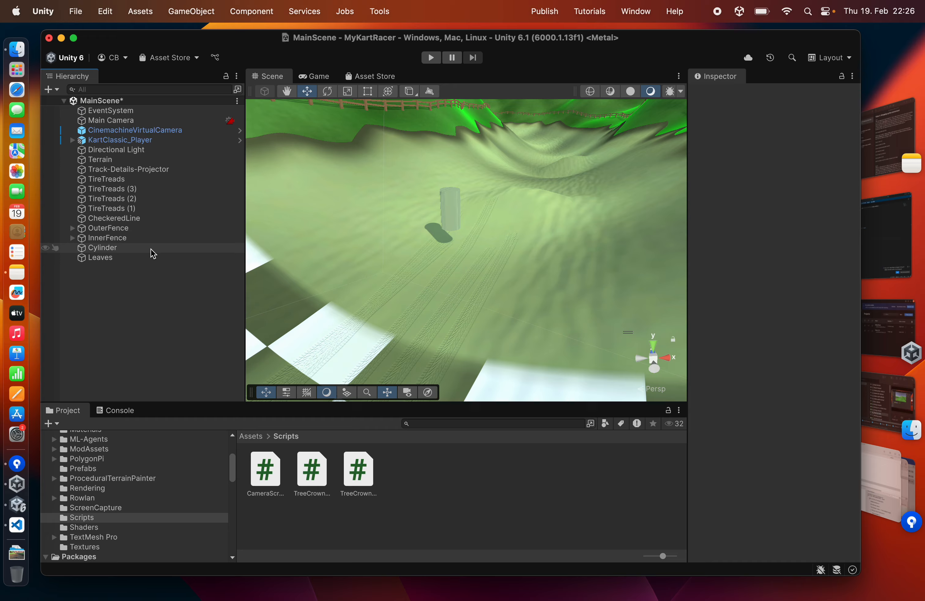
Spawn a fresh set of leaf balls from the Leaves object and check the crown above the cylinder.
{"action": "left_click", "coordinate": [101, 257]}
{"action": "left_click", "coordinate": [741, 312]}
{"action": "left_click_drag", "start_coordinate": [440, 213], "coordinate": [464, 182], "text": "alt"}
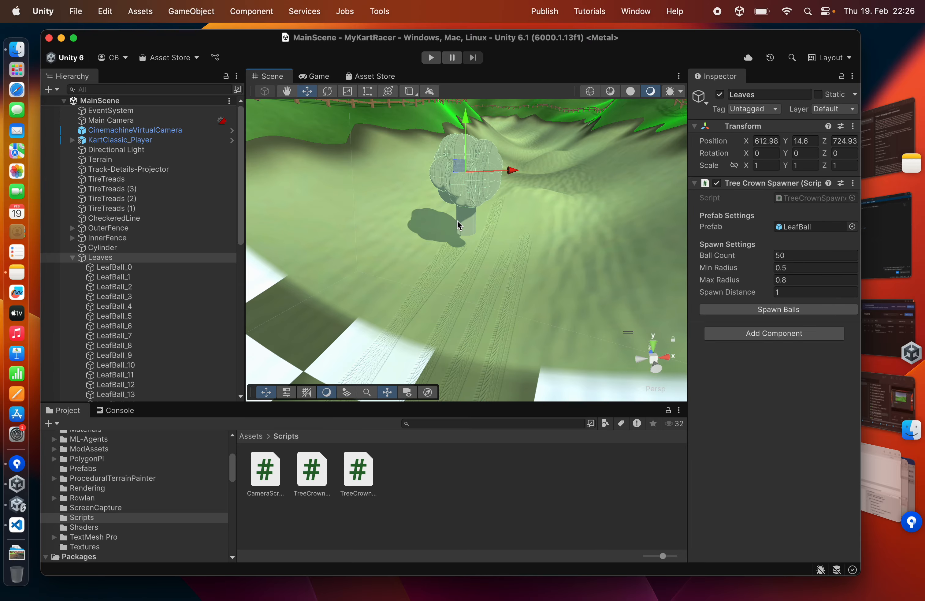
Find Blender with the system search and launch it.
{"action": "key", "text": "super+space"}
{"action": "key", "text": "BackSpace"}
{"action": "type", "text": "blender"}
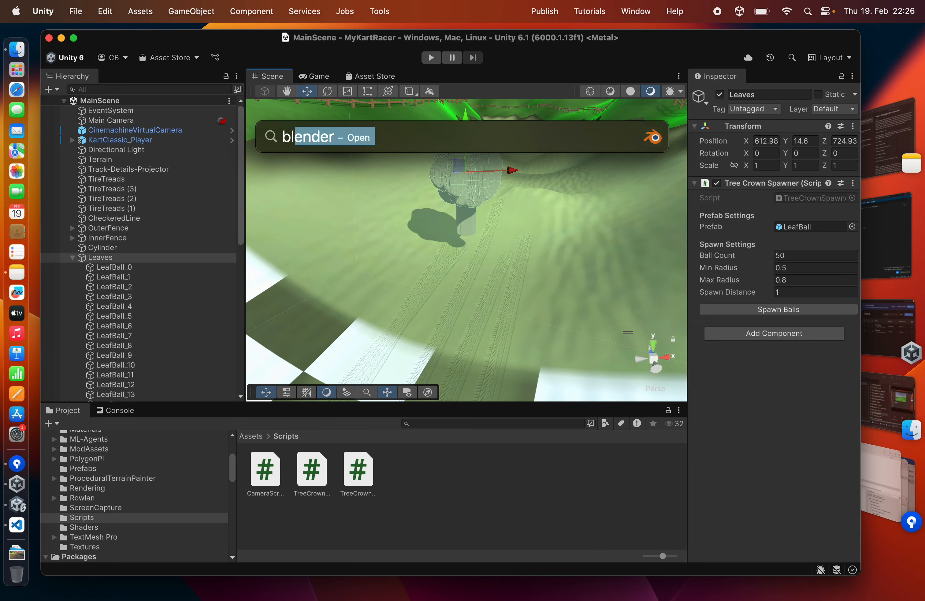
{"action": "key", "text": "Return"}
Delete the default cube and add a cylinder mesh to the scene.
{"action": "left_click", "coordinate": [415, 217]}
{"action": "key", "text": "Delete"}
{"action": "key", "text": "shift+a"}
{"action": "mouse_move", "coordinate": [393, 297]}
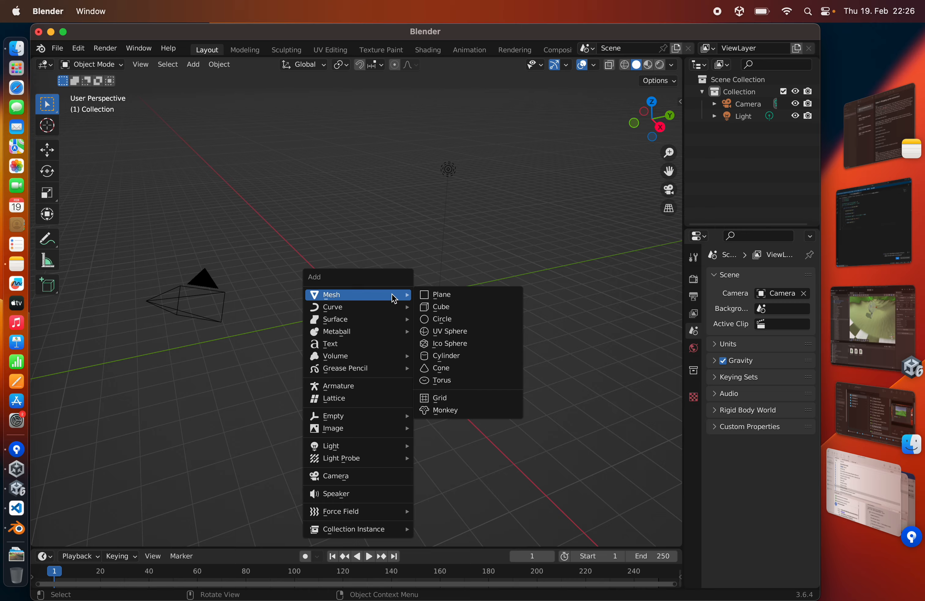
{"action": "left_click", "coordinate": [442, 355]}
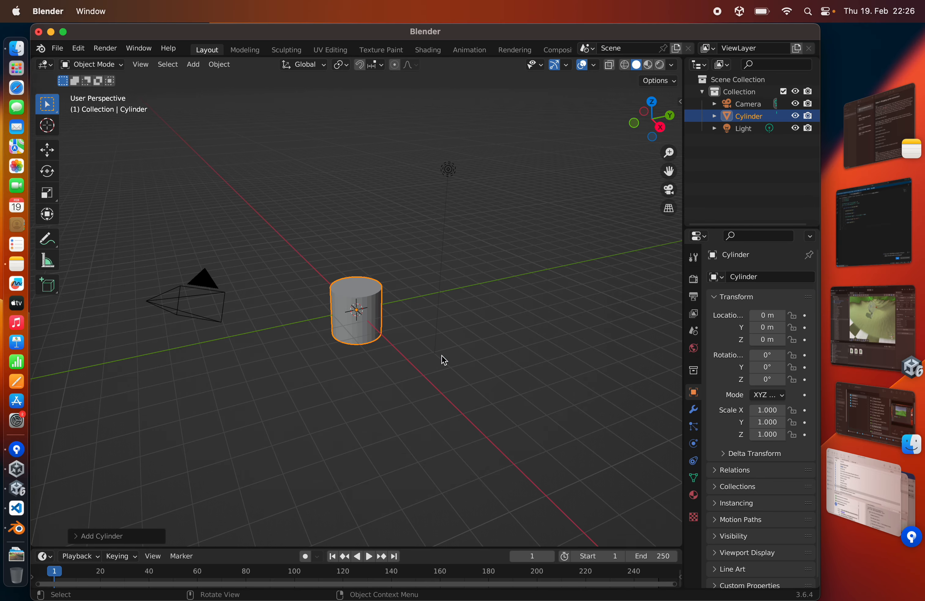
Edit the cylinder's mesh in face mode, raising its top face along Z and scaling that face down slightly.
{"action": "key", "text": "Tab"}
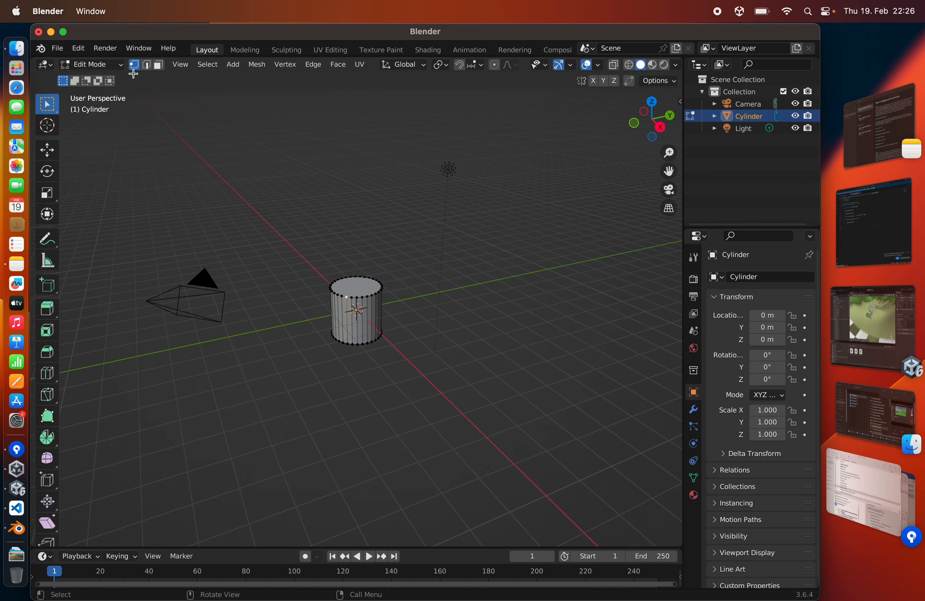
{"action": "left_click", "coordinate": [158, 65]}
{"action": "left_click", "coordinate": [351, 288]}
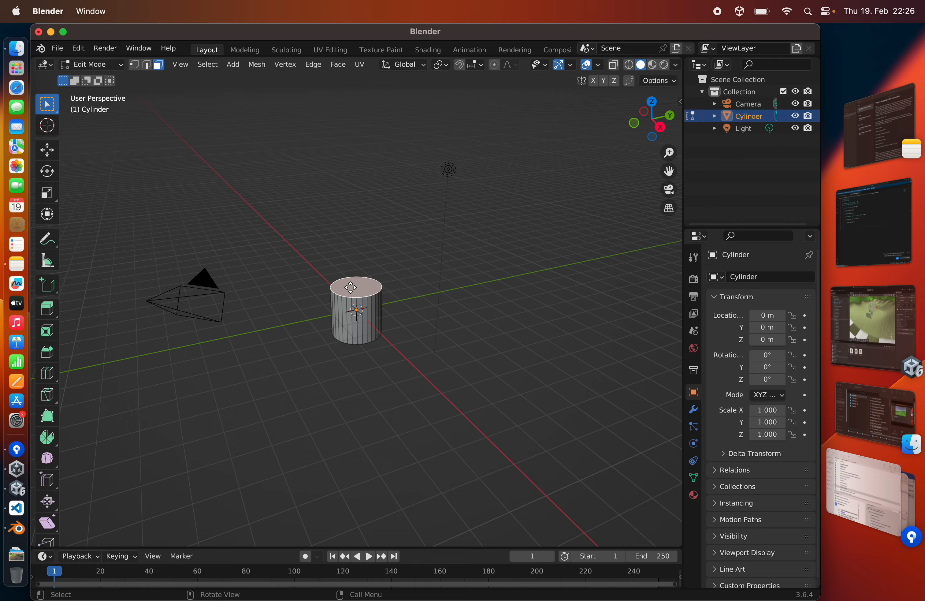
{"action": "key", "text": "g"}
{"action": "key", "text": "z"}
{"action": "left_click", "coordinate": [347, 260]}
{"action": "mouse_move", "coordinate": [348, 259]}
{"action": "middle_mouse_down"}
{"action": "mouse_move", "coordinate": [314, 255]}
{"action": "mouse_move", "coordinate": [343, 332]}
{"action": "mouse_move", "coordinate": [309, 324]}
{"action": "mouse_move", "coordinate": [320, 384]}
{"action": "mouse_move", "coordinate": [356, 267]}
{"action": "middle_mouse_up"}
{"action": "key", "text": "s"}
{"action": "left_click", "coordinate": [324, 394]}
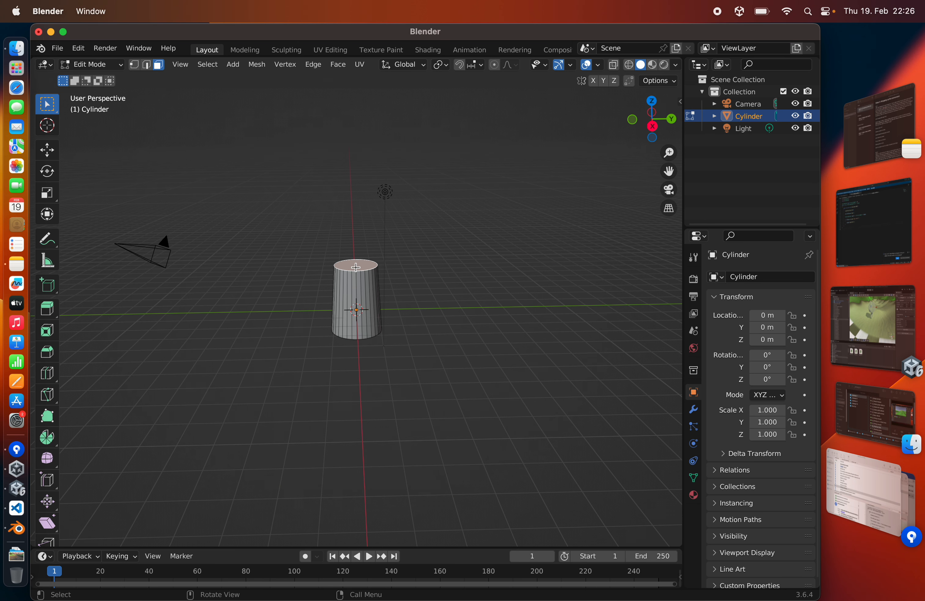
Raise the cylinder's top face further along Z and scale it again to adjust the trunk's taper.
{"action": "key", "text": "g"}
{"action": "key", "text": "z"}
{"action": "left_click", "coordinate": [356, 251]}
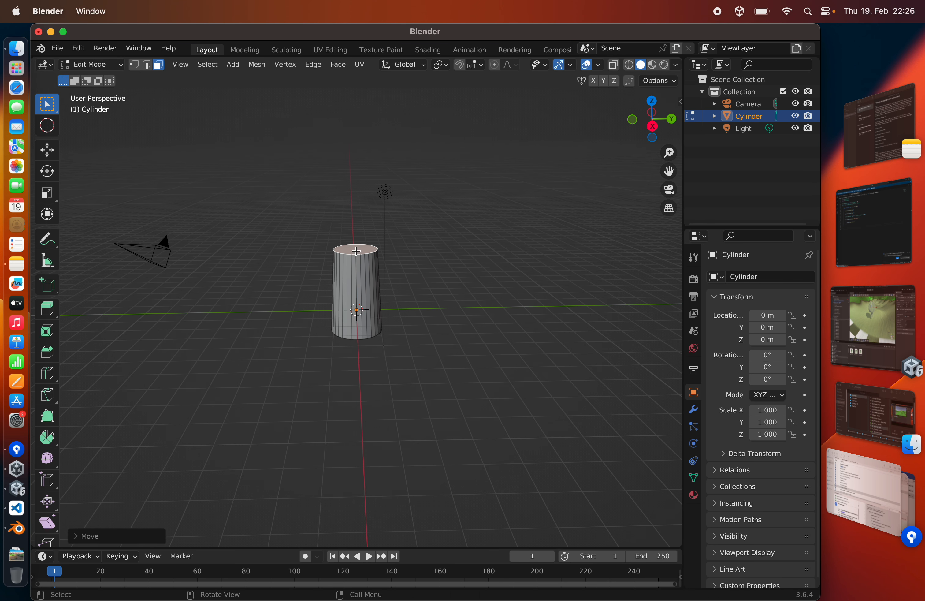
{"action": "key", "text": "s"}
{"action": "left_click", "coordinate": [349, 292]}
Extrude the trunk's bottom face downward about 0.08 m and scale it slightly outward.
{"action": "middle_click_drag", "start_coordinate": [349, 293], "coordinate": [308, 266]}
{"action": "scroll", "coordinate": [331, 332], "scroll_direction": "up", "scroll_amount": 5}
{"action": "left_click", "coordinate": [348, 368]}
{"action": "middle_click_drag", "start_coordinate": [347, 367], "coordinate": [349, 398]}
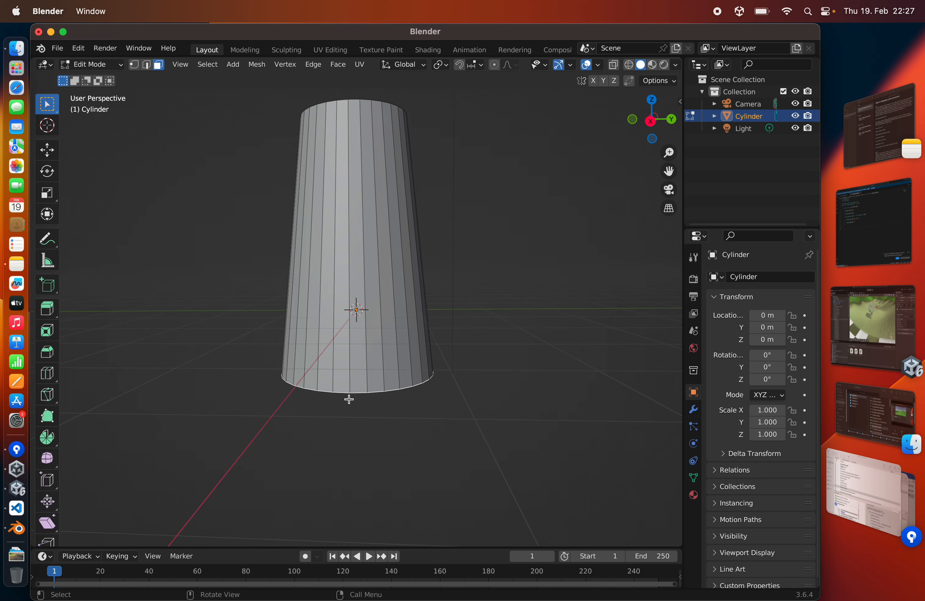
{"action": "key", "text": "e"}
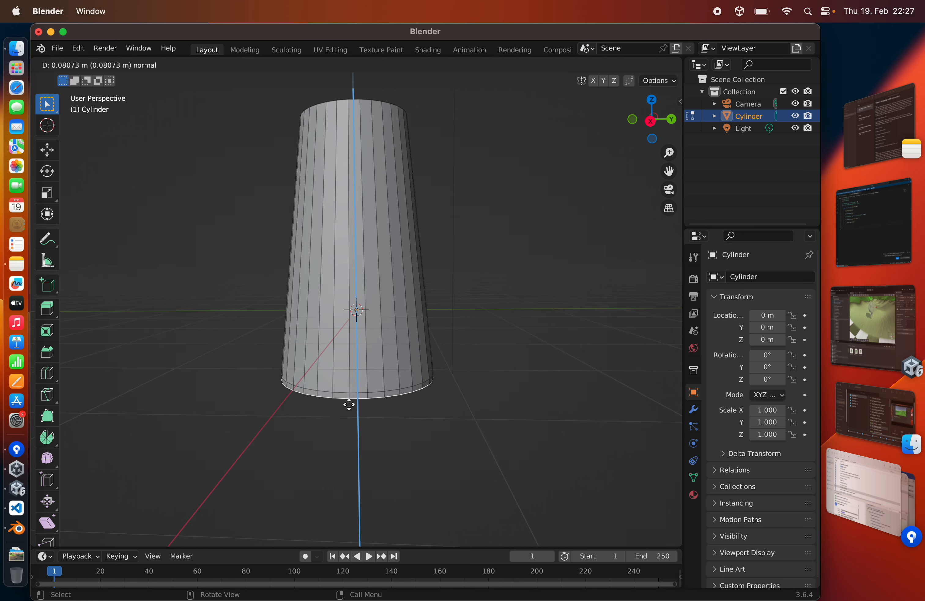
{"action": "left_click", "coordinate": [349, 404]}
{"action": "key", "text": "s"}
{"action": "left_click", "coordinate": [348, 406]}
Extrude the trunk's base another 0.04 m or so and enlarge the new ring by a factor of about 1.04.
{"action": "key", "text": "e"}
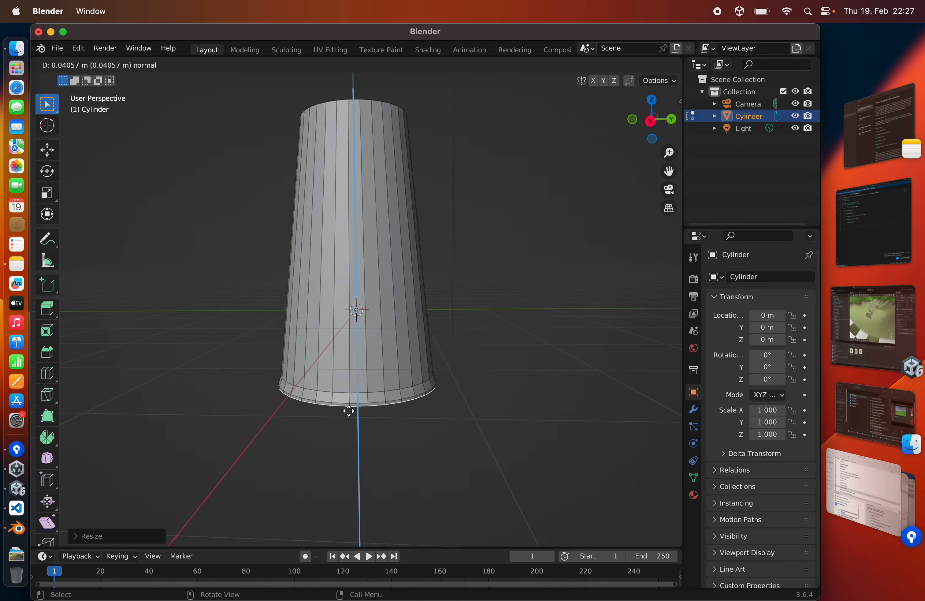
{"action": "left_click", "coordinate": [350, 412]}
{"action": "key", "text": "s"}
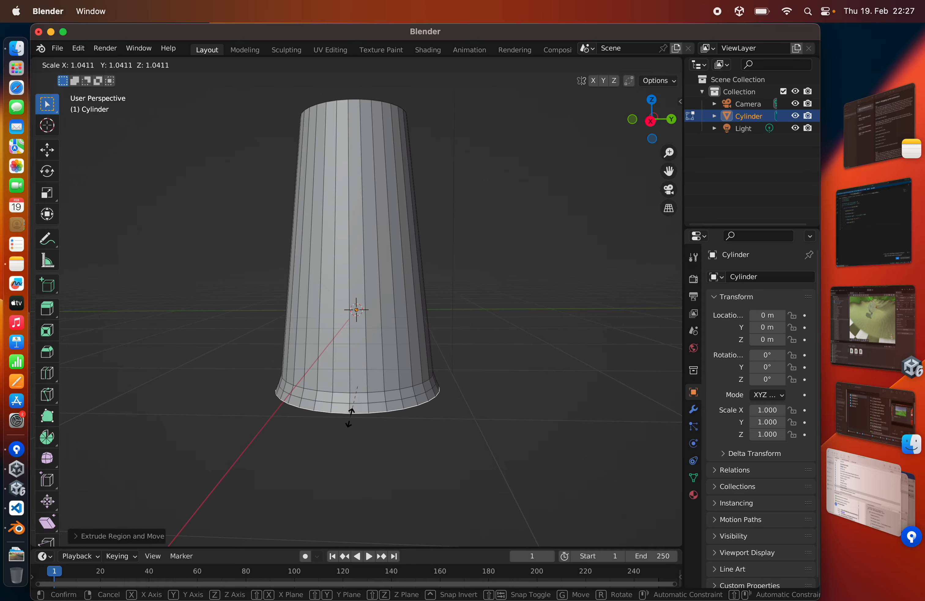
{"action": "left_click", "coordinate": [351, 410]}
Extrude the trunk's base further down and scale the new rings outward into a wide flared foot.
{"action": "key", "text": "e"}
{"action": "left_click", "coordinate": [353, 432]}
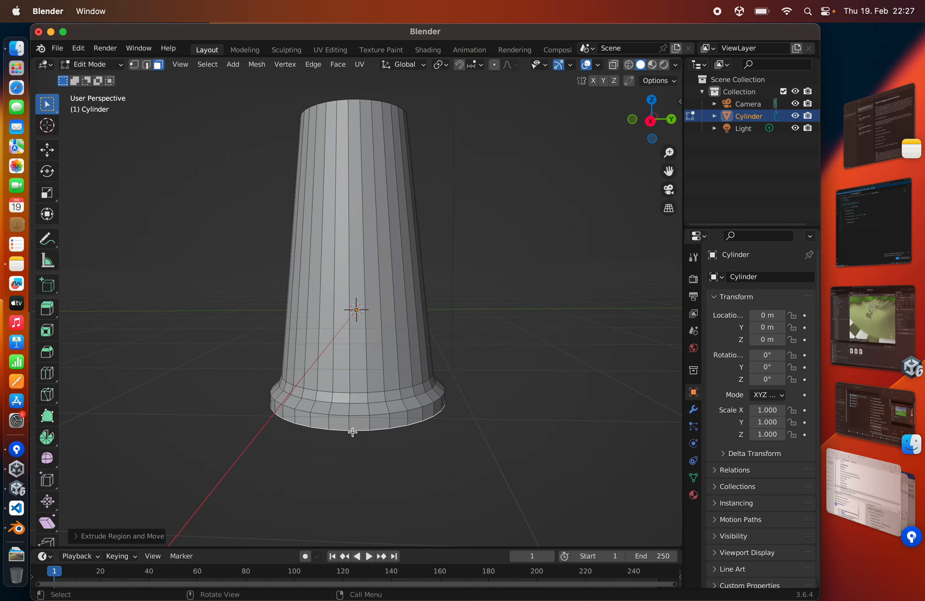
{"action": "key", "text": "s"}
{"action": "left_click", "coordinate": [355, 428]}
{"action": "key", "text": "e"}
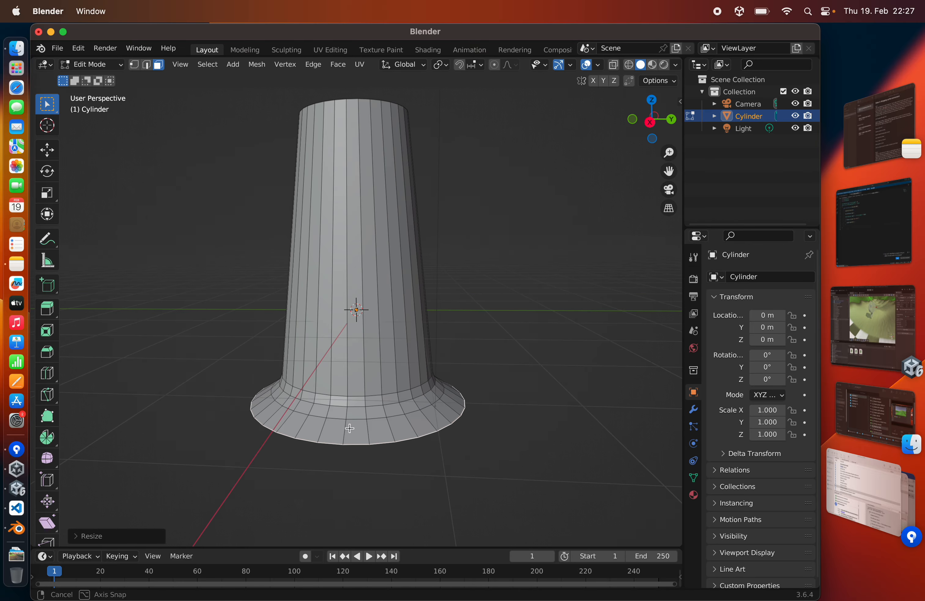
Pull one face of the flared foot outward about 0.18 m along X as a root and resize it.
{"action": "left_click", "coordinate": [350, 428]}
{"action": "middle_click_drag", "start_coordinate": [350, 430], "coordinate": [335, 471]}
{"action": "key", "text": "g"}
{"action": "key", "text": "x"}
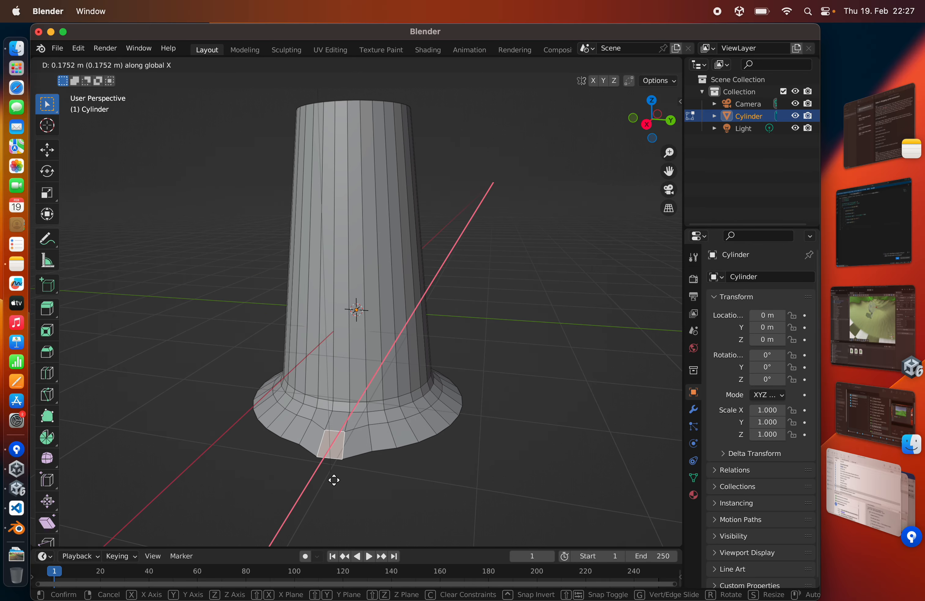
{"action": "left_click", "coordinate": [333, 483]}
{"action": "key", "text": "s"}
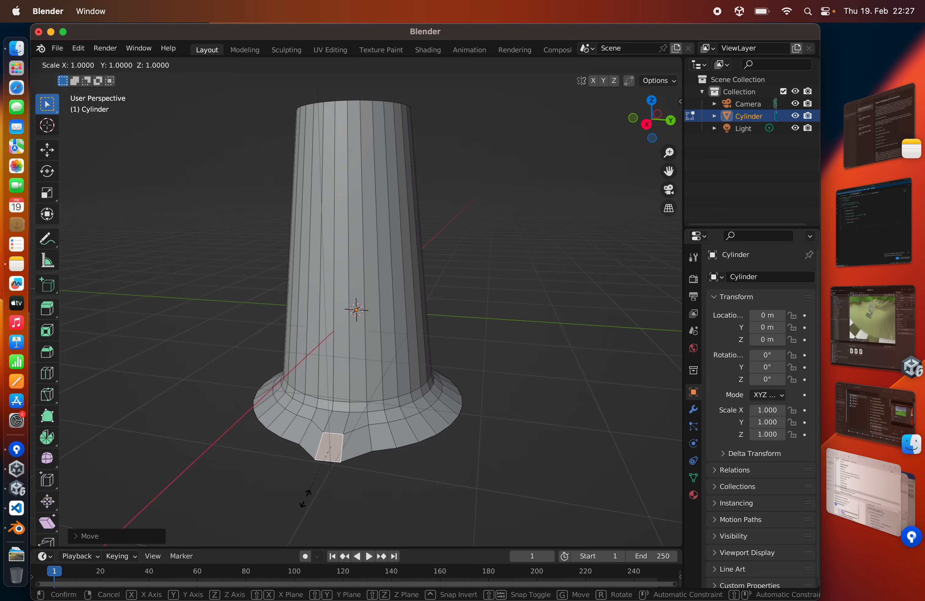
{"action": "left_click", "coordinate": [306, 492]}
Pull another face on the rim of the flared foot outward along X to form a second root.
{"action": "middle_click_drag", "start_coordinate": [304, 458], "coordinate": [331, 459]}
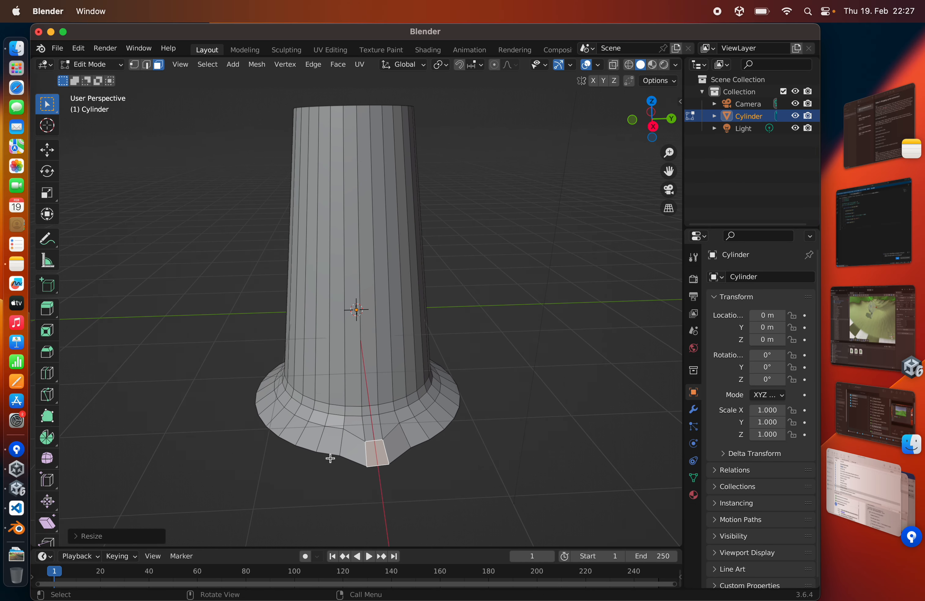
{"action": "left_click", "coordinate": [311, 445]}
{"action": "key", "text": "g"}
{"action": "key", "text": "x"}
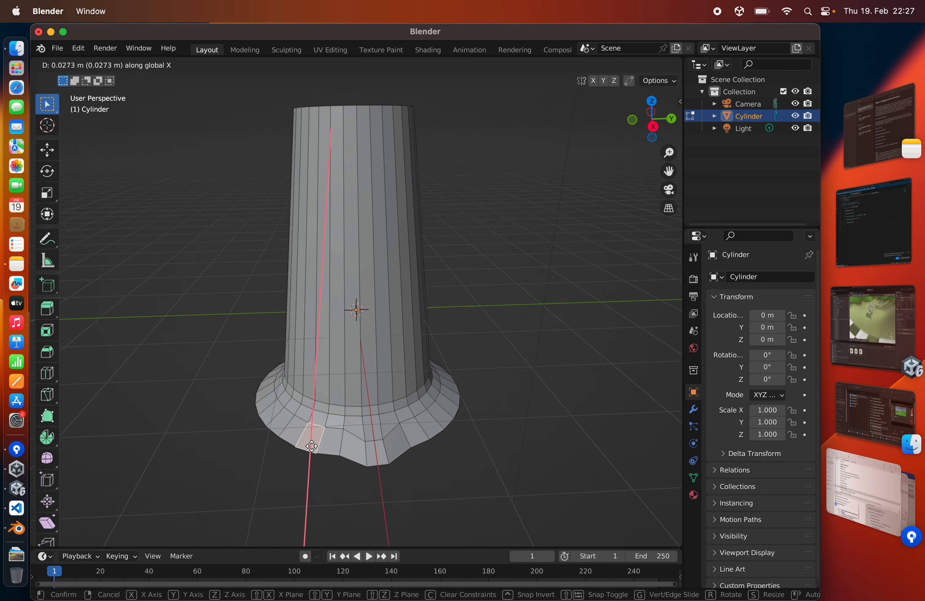
{"action": "key", "text": "Escape"}
Pull a face on the flared foot's rim about 0.36 m in the negative Y direction to form a root.
{"action": "middle_click_drag", "start_coordinate": [295, 482], "coordinate": [336, 469]}
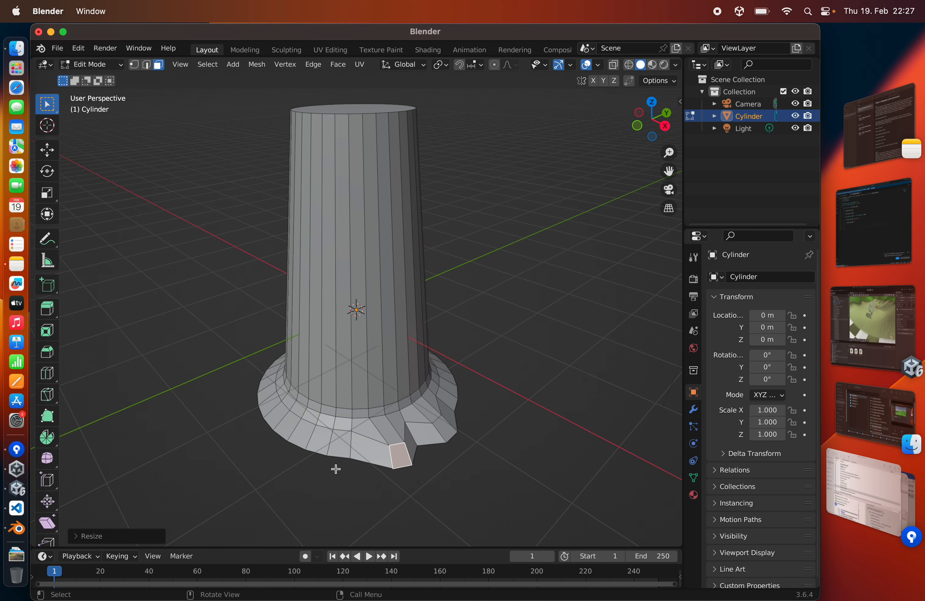
{"action": "left_click", "coordinate": [326, 448]}
{"action": "key", "text": "g"}
{"action": "key", "text": "y"}
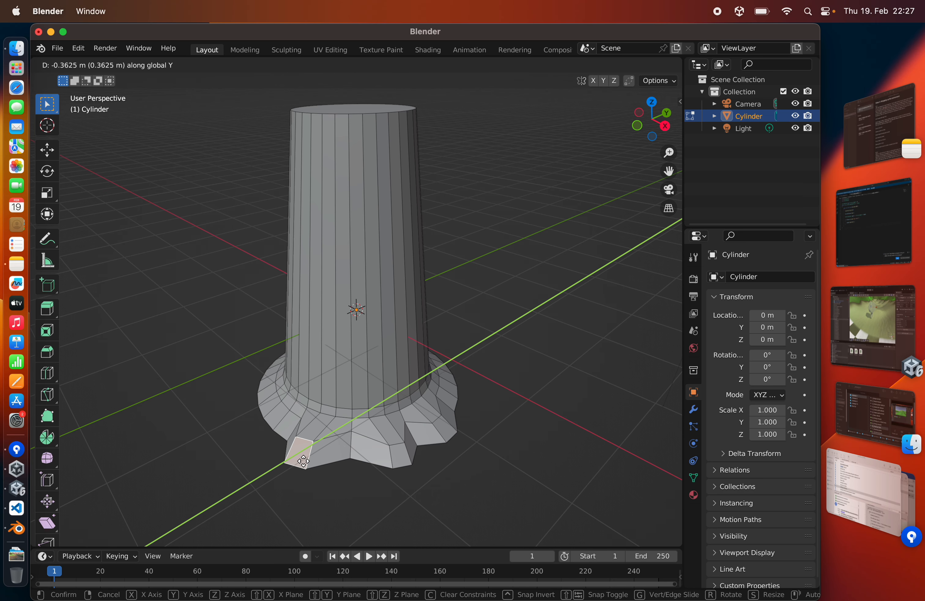
{"action": "left_click", "coordinate": [303, 460]}
Pull a further rim face of the flared foot outward along Y as another root.
{"action": "middle_click_drag", "start_coordinate": [304, 461], "coordinate": [328, 480]}
{"action": "left_click", "coordinate": [302, 434]}
{"action": "key", "text": "g"}
{"action": "key", "text": "y"}
{"action": "left_click", "coordinate": [299, 436]}
{"action": "middle_click_drag", "start_coordinate": [300, 436], "coordinate": [360, 452]}
{"action": "left_click", "coordinate": [352, 419], "text": "alt"}
{"action": "key", "text": "s"}
{"action": "key", "text": "Escape"}
Shift a rim face on the next undeformed side of the flared foot outward along X.
{"action": "left_click", "coordinate": [333, 453]}
{"action": "key", "text": "g"}
{"action": "key", "text": "x"}
{"action": "left_click", "coordinate": [332, 454]}
Pull a neighbouring rim face of the foot outward along X as a root and resize its tip.
{"action": "left_click", "coordinate": [312, 445]}
{"action": "key", "text": "g"}
{"action": "key", "text": "x"}
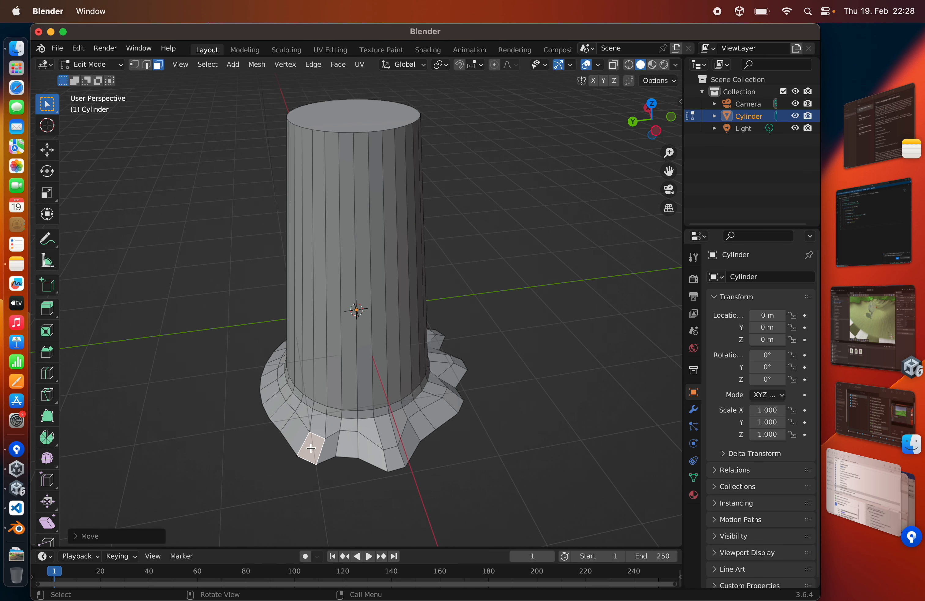
{"action": "key", "text": "s"}
{"action": "left_click", "coordinate": [289, 481]}
Pull another rim face of the foot outward along Y and shrink its tip to about 0.62 of its size.
{"action": "middle_click_drag", "start_coordinate": [237, 388], "coordinate": [310, 435]}
{"action": "left_click", "coordinate": [299, 430]}
{"action": "key", "text": "g"}
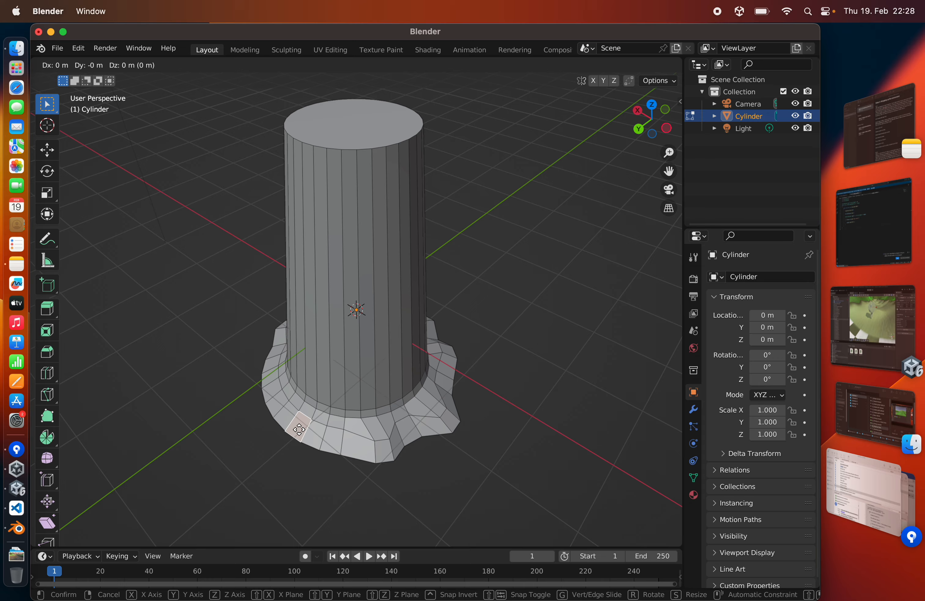
{"action": "key", "text": "y"}
{"action": "left_click", "coordinate": [282, 437]}
{"action": "key", "text": "s"}
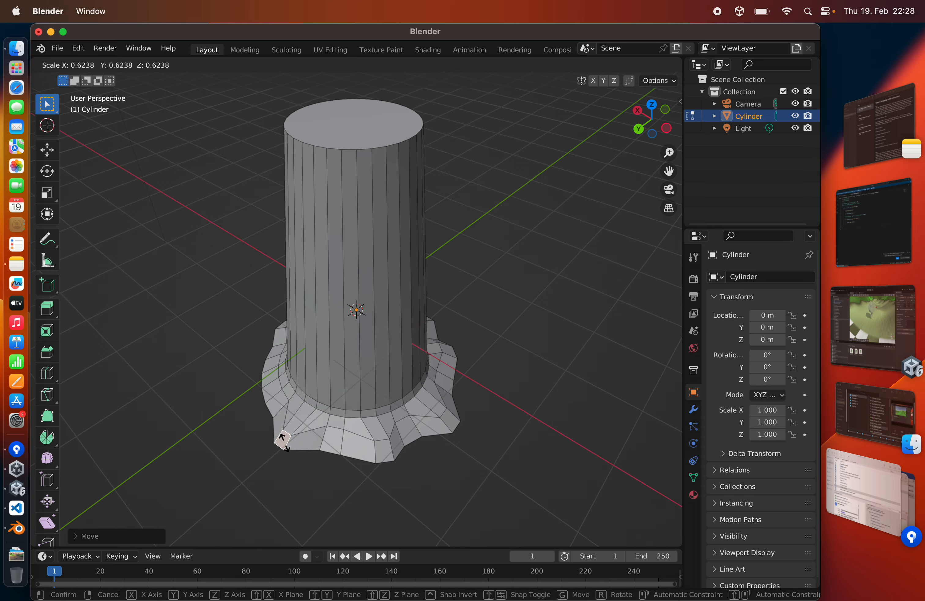
{"action": "left_click", "coordinate": [283, 441]}
Review the shape of the rooted trunk from several angles in Object Mode and resume mesh editing.
{"action": "middle_click_drag", "start_coordinate": [262, 375], "coordinate": [342, 380]}
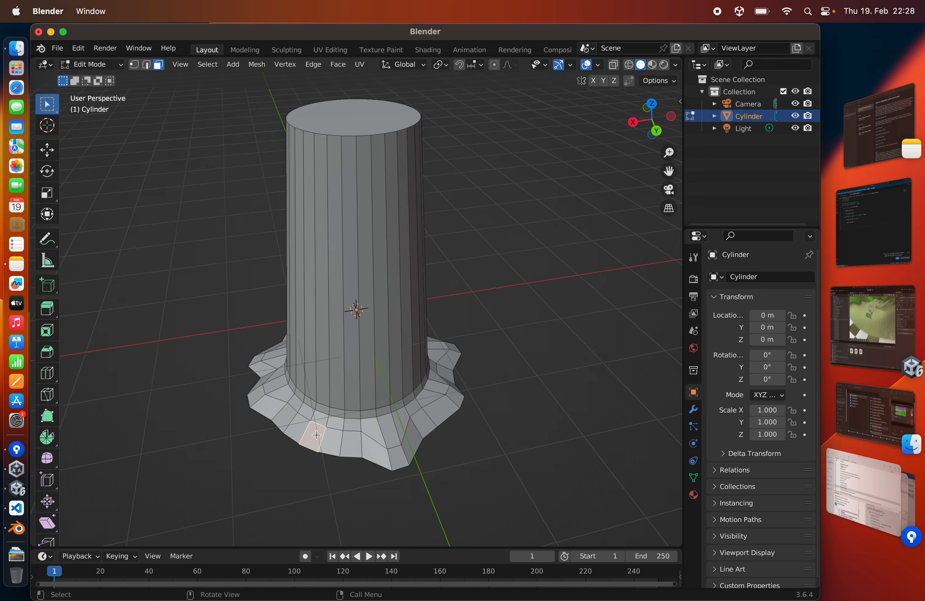
{"action": "key", "text": "Tab"}
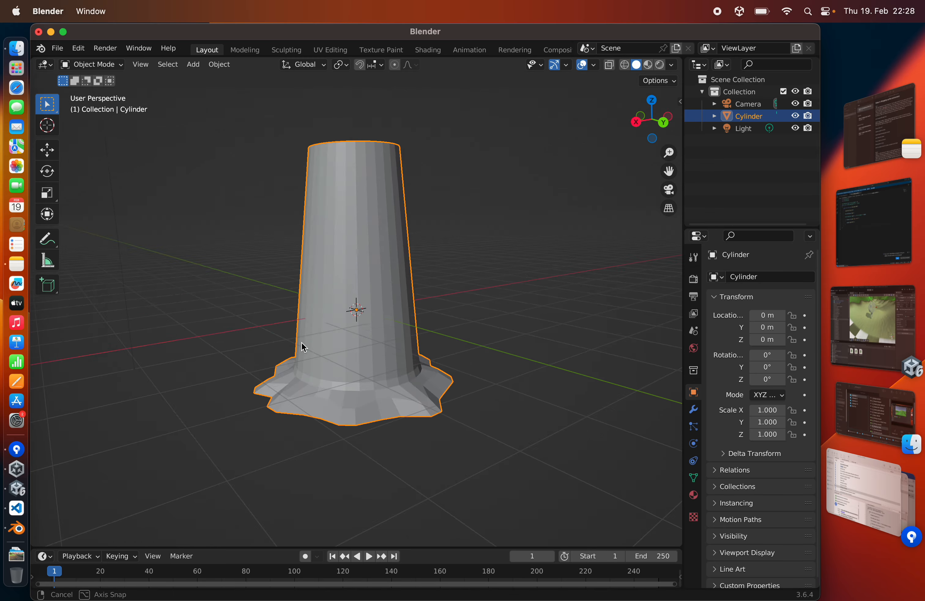
{"action": "middle_click_drag", "start_coordinate": [286, 488], "coordinate": [221, 394]}
{"action": "key", "text": "Tab"}
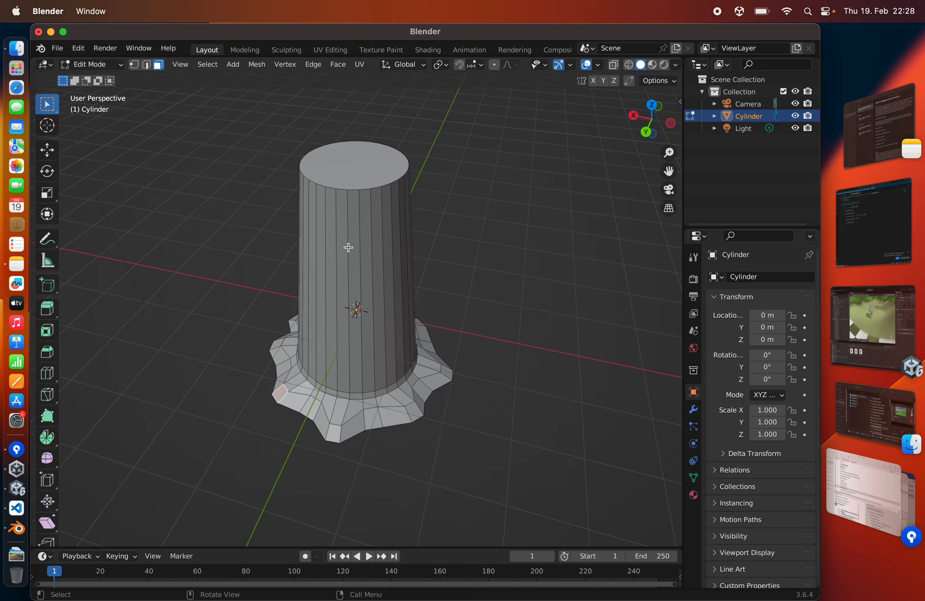
Mark seams along one vertical edge line of the trunk, around its top rim and around the foot's outer rim.
{"action": "left_click", "coordinate": [348, 248]}
{"action": "left_click", "coordinate": [148, 65]}
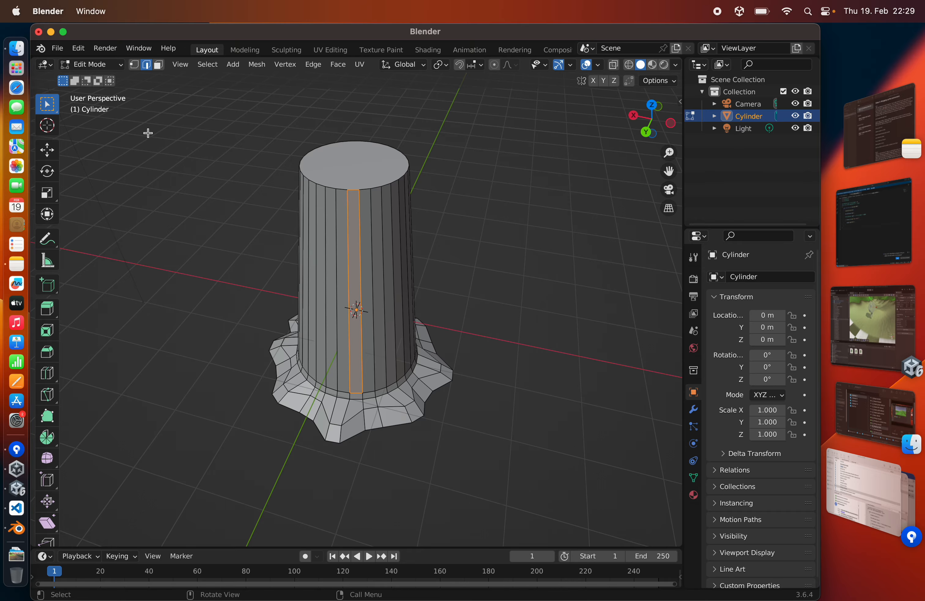
{"action": "left_click", "coordinate": [349, 257]}
{"action": "left_click", "coordinate": [349, 258], "text": "alt"}
{"action": "middle_click_drag", "start_coordinate": [349, 260], "coordinate": [332, 326]}
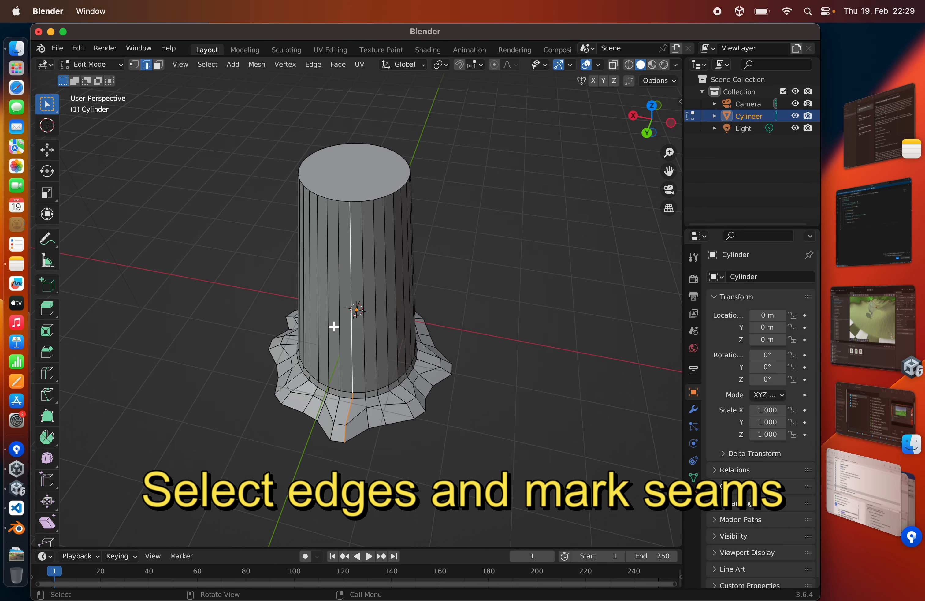
{"action": "left_click", "coordinate": [370, 201], "text": "alt+shift"}
{"action": "left_click", "coordinate": [349, 444], "text": "alt+shift"}
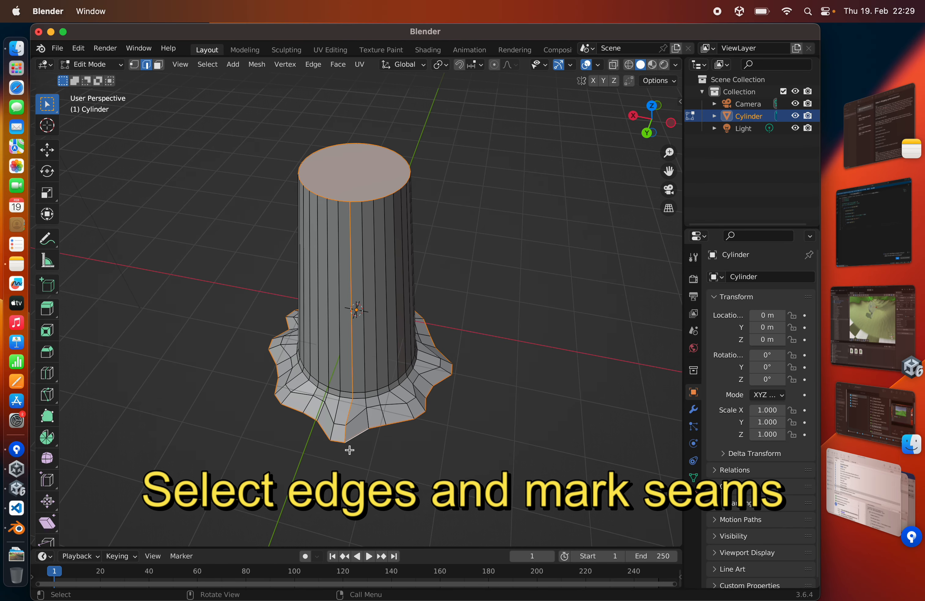
{"action": "key", "text": "F3"}
{"action": "type", "text": "mar"}
{"action": "key", "text": "Return"}
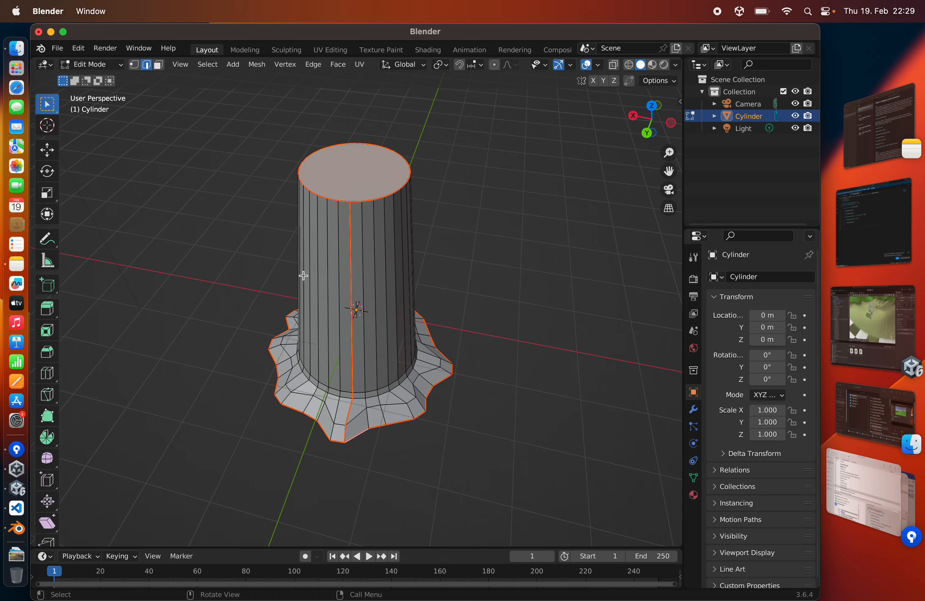
Split the 3D viewport in two and turn the new area into a UV Editor.
{"action": "middle_click_drag", "start_coordinate": [303, 275], "coordinate": [241, 220]}
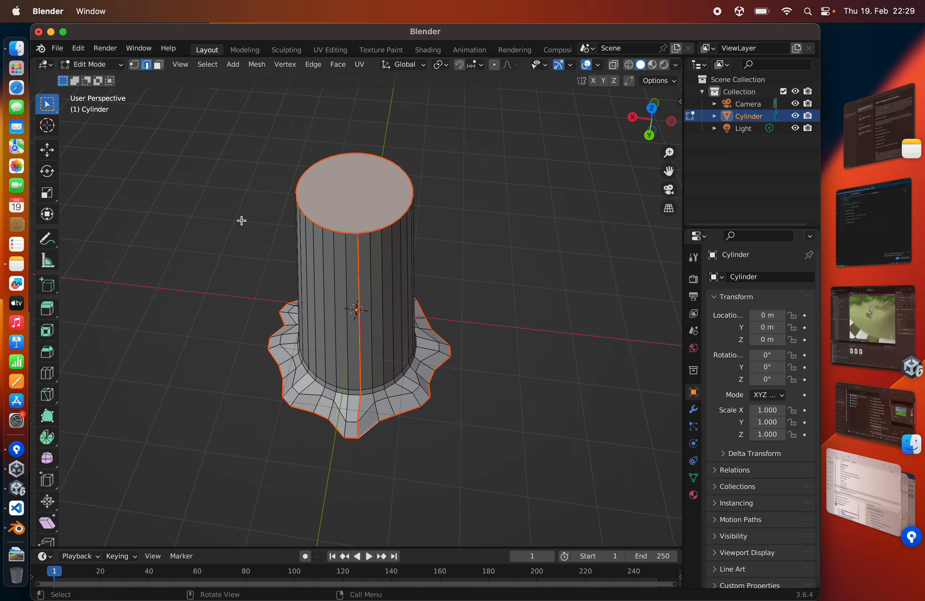
{"action": "left_click_drag", "start_coordinate": [34, 62], "coordinate": [361, 78]}
{"action": "left_click", "coordinate": [45, 64]}
{"action": "left_click", "coordinate": [69, 129]}
Unwrap the entire trunk mesh along the marked seams.
{"action": "left_click", "coordinate": [531, 309]}
{"action": "key", "text": "a"}
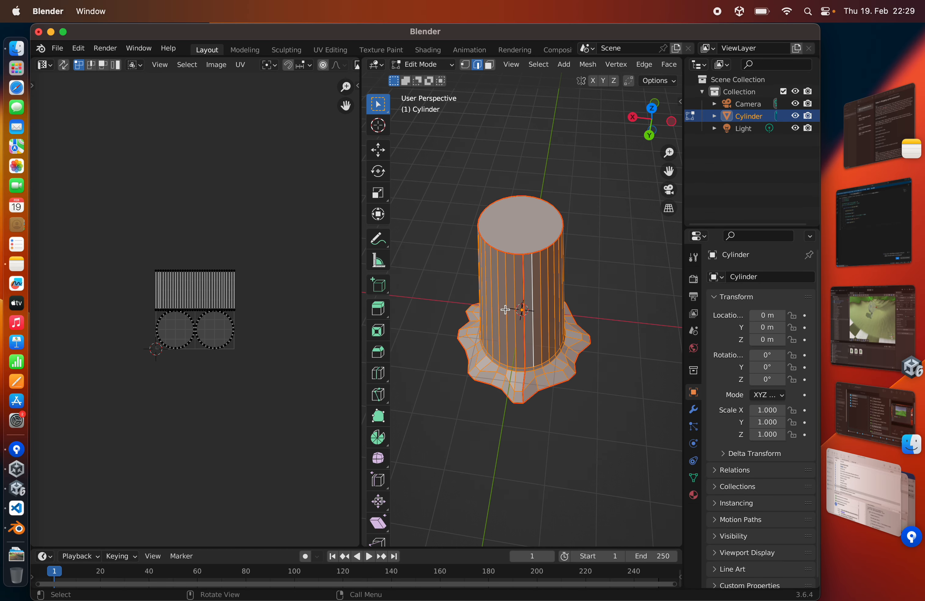
{"action": "key", "text": "u"}
{"action": "left_click", "coordinate": [496, 314]}
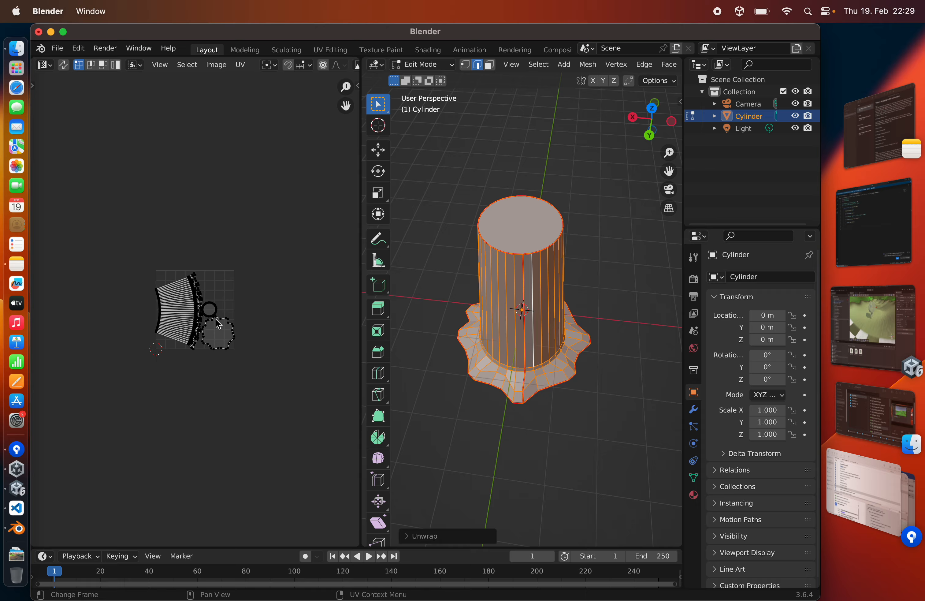
Move the small round UV island of the trunk's top outside the UV square and shrink it.
{"action": "scroll", "coordinate": [174, 321], "scroll_direction": "up", "scroll_amount": 5}
{"action": "scroll", "coordinate": [174, 322], "scroll_direction": "down", "scroll_amount": 5}
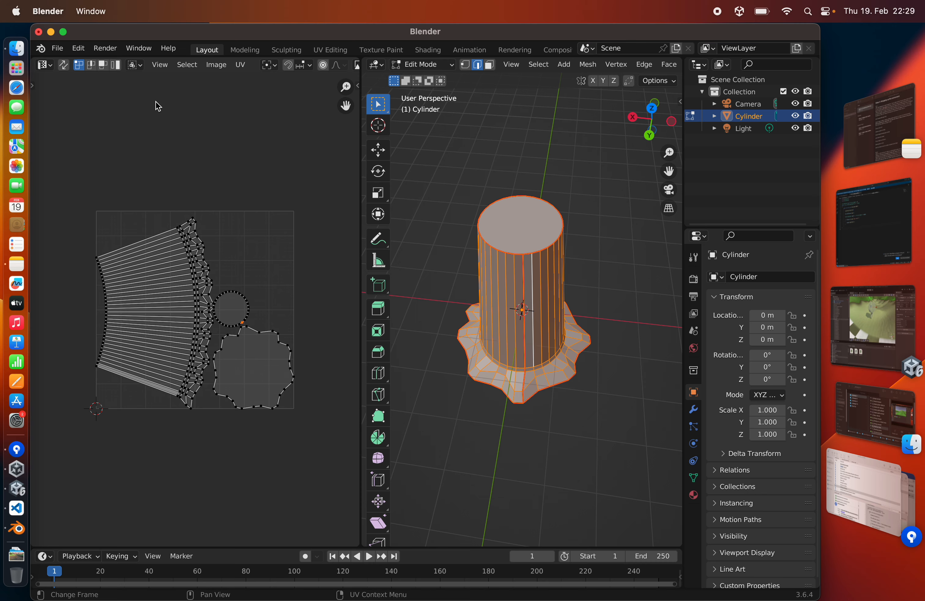
{"action": "key", "text": "l"}
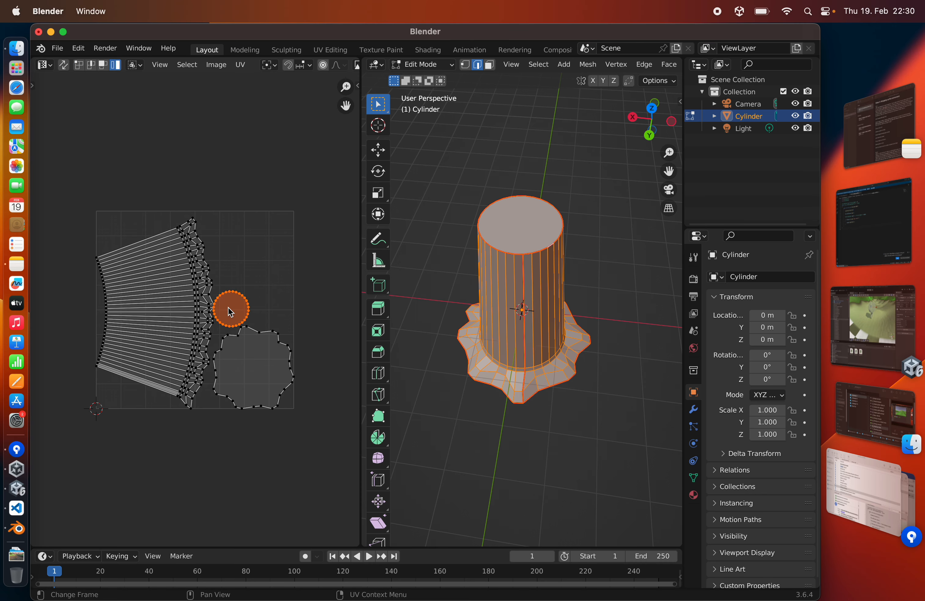
{"action": "key", "text": "g"}
{"action": "left_click", "coordinate": [276, 165]}
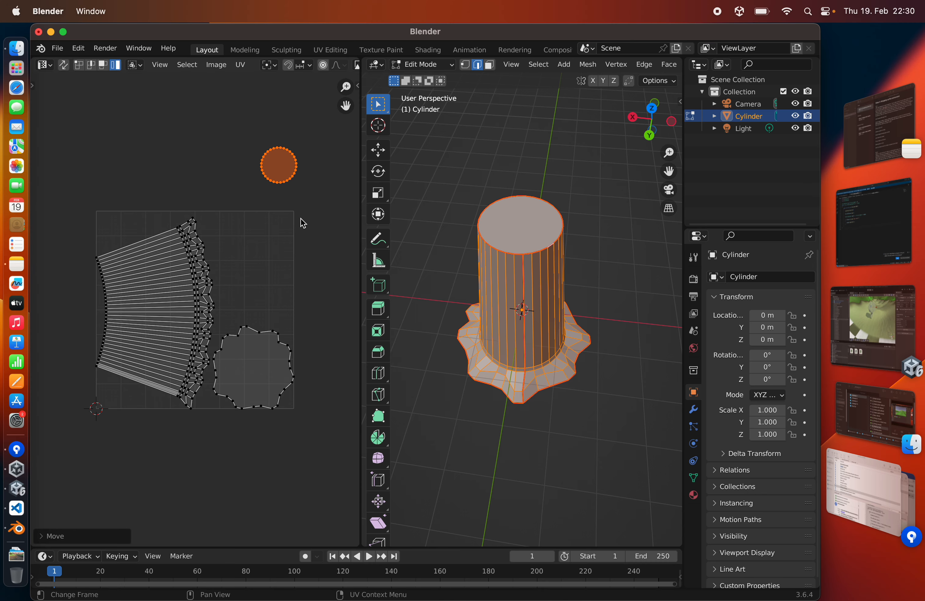
{"action": "key", "text": "s"}
{"action": "left_click", "coordinate": [289, 203]}
Move the jagged UV island of the foot's underside above the UV square and shrink it.
{"action": "key", "text": "l"}
{"action": "key", "text": "g"}
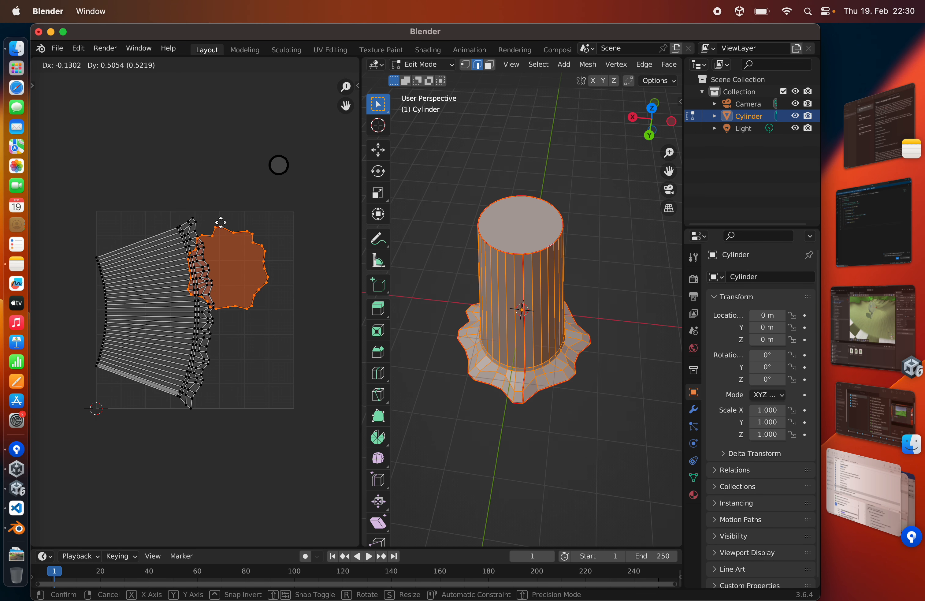
{"action": "left_click", "coordinate": [199, 121]}
{"action": "key", "text": "s"}
{"action": "left_click", "coordinate": [205, 176]}
Centre the fan-shaped UV island of the trunk's side in the UV square and scale it down slightly.
{"action": "key", "text": "l"}
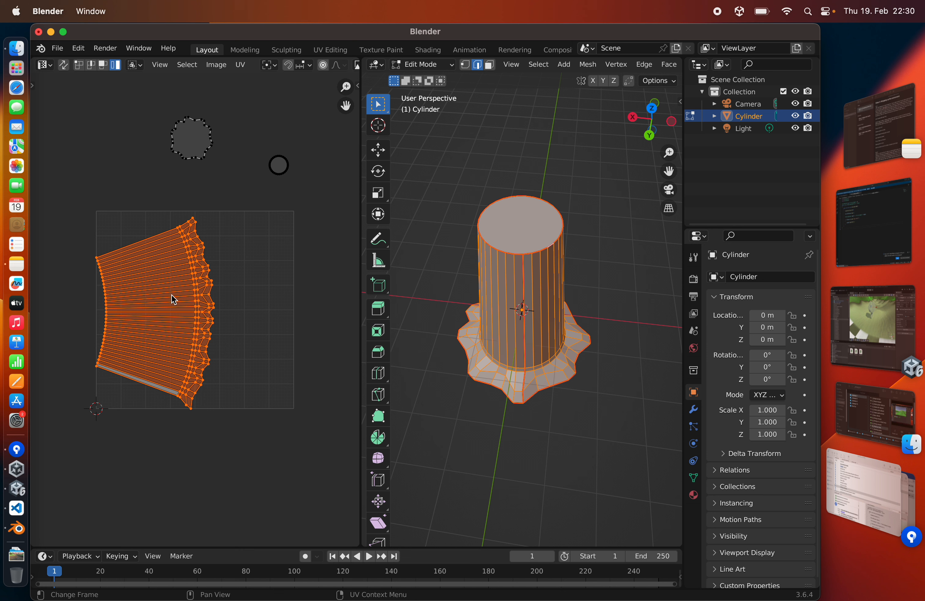
{"action": "key", "text": "g"}
{"action": "left_click", "coordinate": [207, 294]}
{"action": "scroll", "coordinate": [214, 383], "scroll_direction": "up", "scroll_amount": 2}
{"action": "key", "text": "s"}
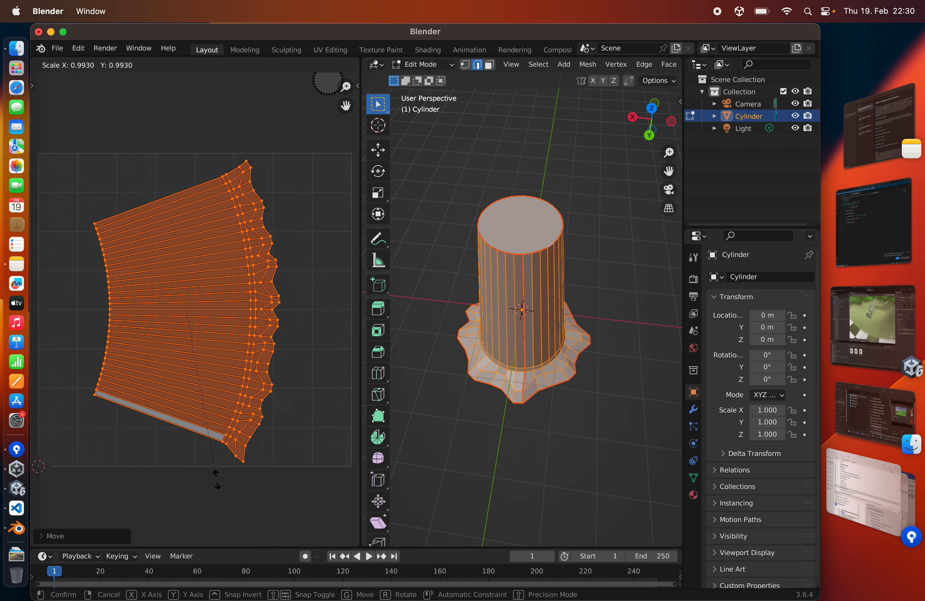
{"action": "left_click", "coordinate": [217, 448]}
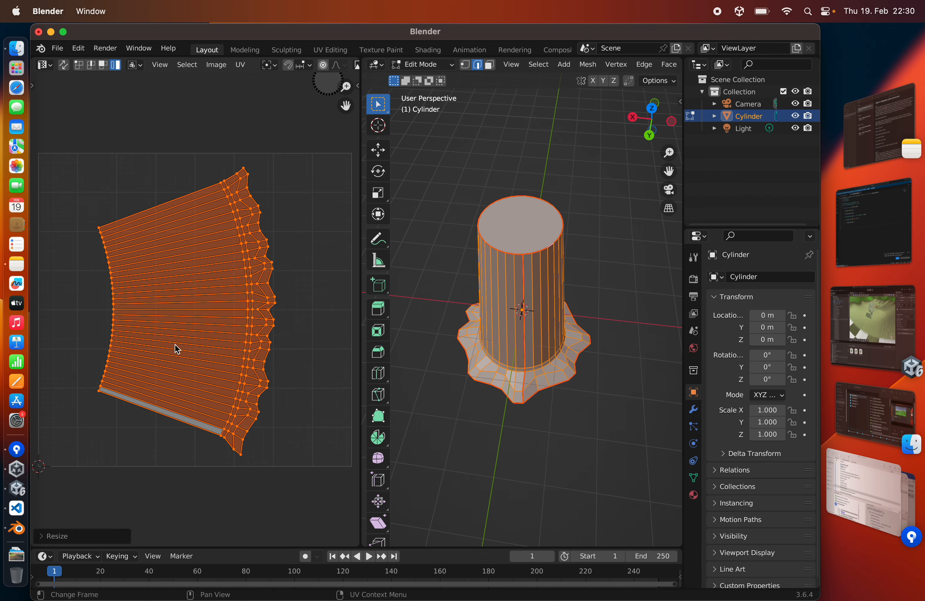
{"action": "scroll", "coordinate": [177, 349], "scroll_direction": "down", "scroll_amount": 2}
Export the UV layout as TreeTrunk-UV-Layout.png at 1024 × 1024.
{"action": "left_click", "coordinate": [241, 64]}
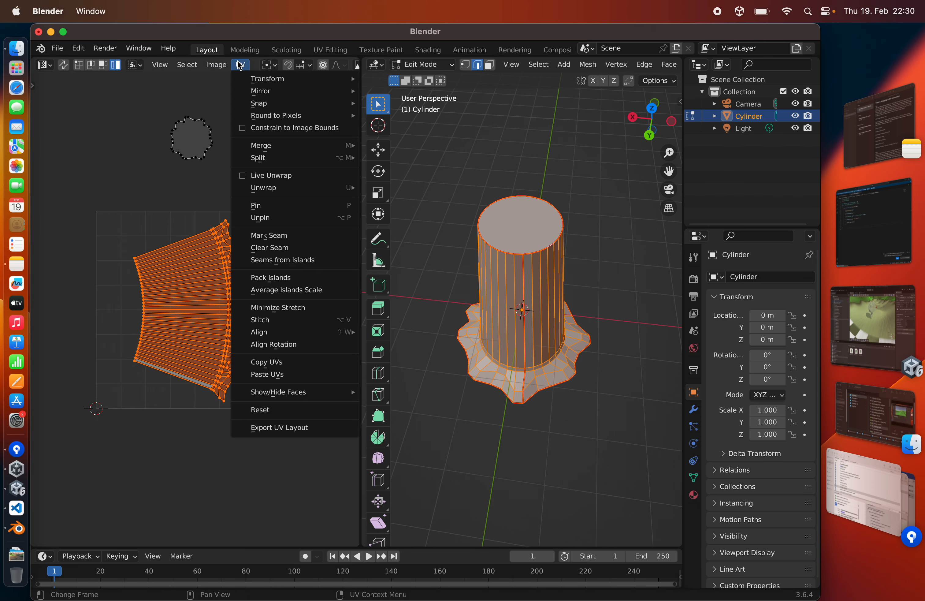
{"action": "left_click", "coordinate": [269, 429]}
{"action": "type", "text": "TreeTru"}
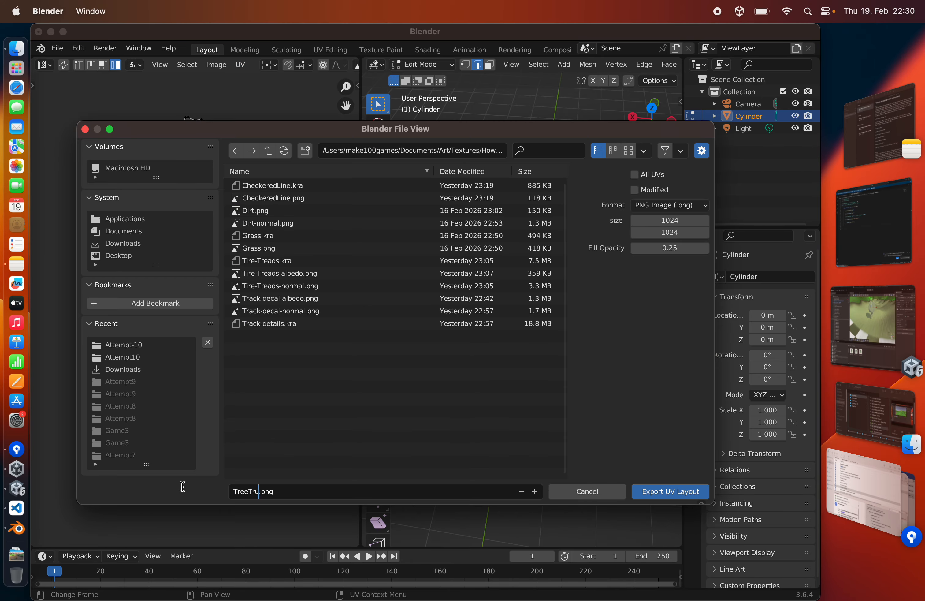
{"action": "type", "text": "nk-UV-Layout"}
{"action": "left_click", "coordinate": [659, 491]}
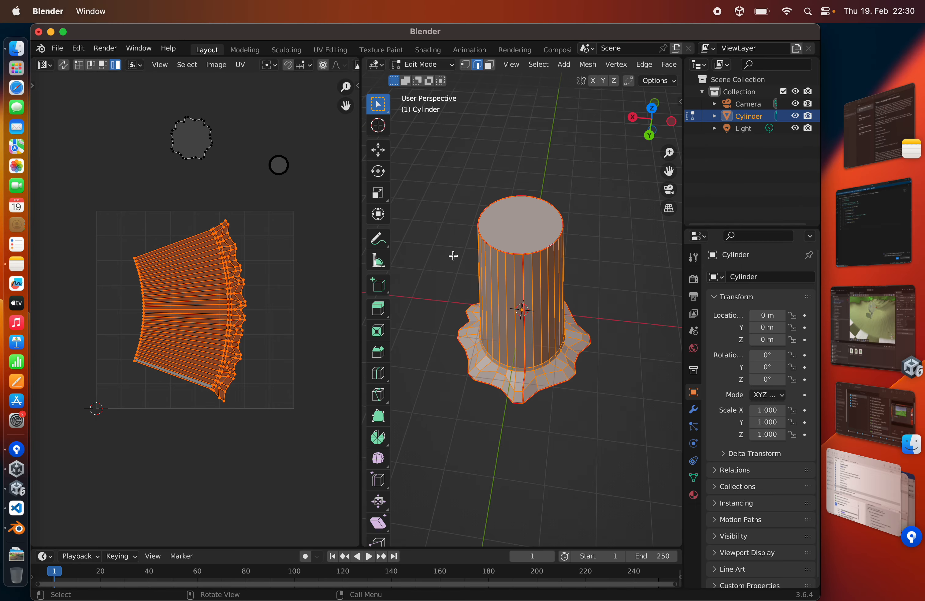
Return to Object Mode, give the trunk a new material and show its nodes in a Shader Editor.
{"action": "key", "text": "Tab"}
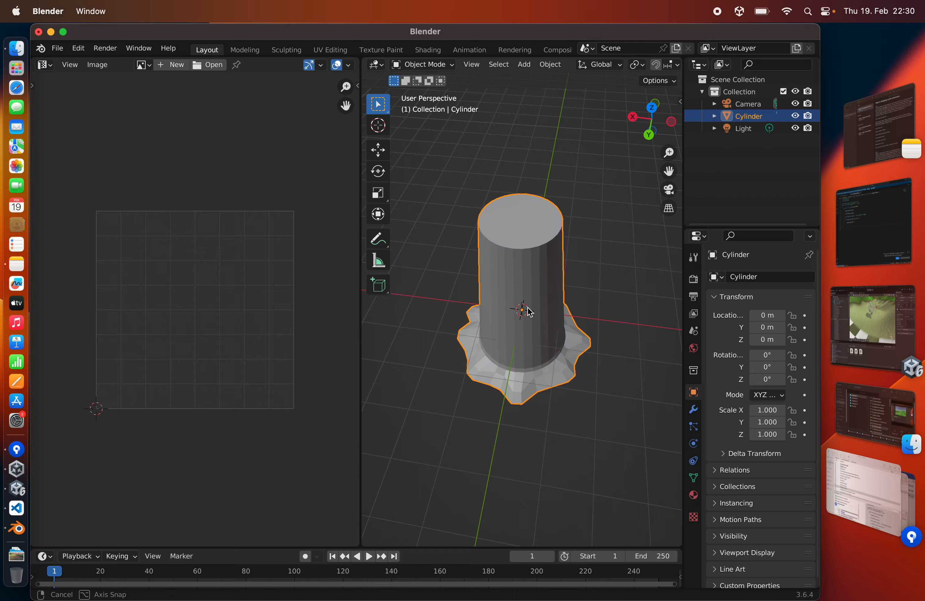
{"action": "mouse_move", "coordinate": [527, 310]}
{"action": "middle_mouse_down"}
{"action": "mouse_move", "coordinate": [520, 283]}
{"action": "mouse_move", "coordinate": [507, 274]}
{"action": "mouse_move", "coordinate": [504, 284]}
{"action": "mouse_move", "coordinate": [512, 302]}
{"action": "mouse_move", "coordinate": [512, 278]}
{"action": "middle_mouse_up"}
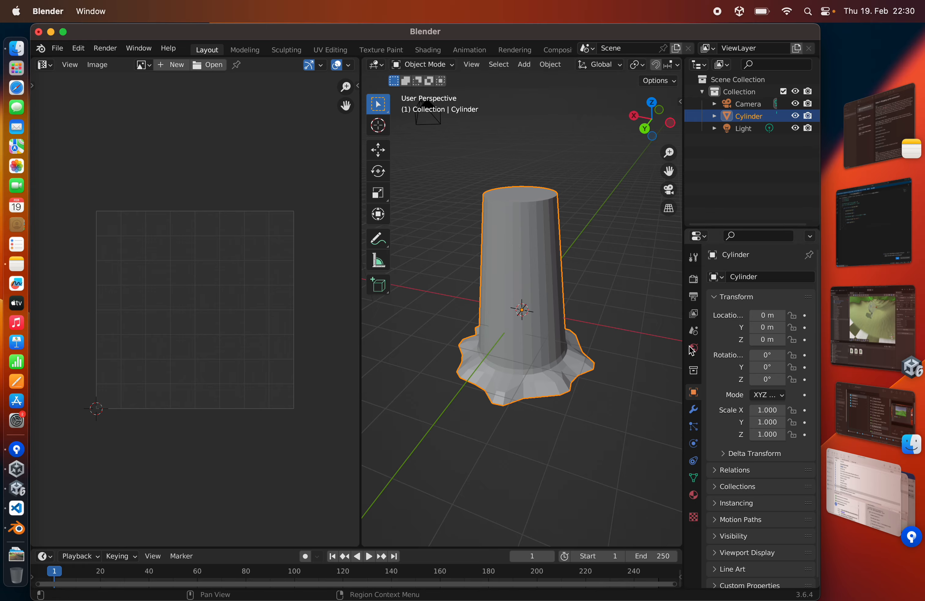
{"action": "left_click", "coordinate": [695, 495]}
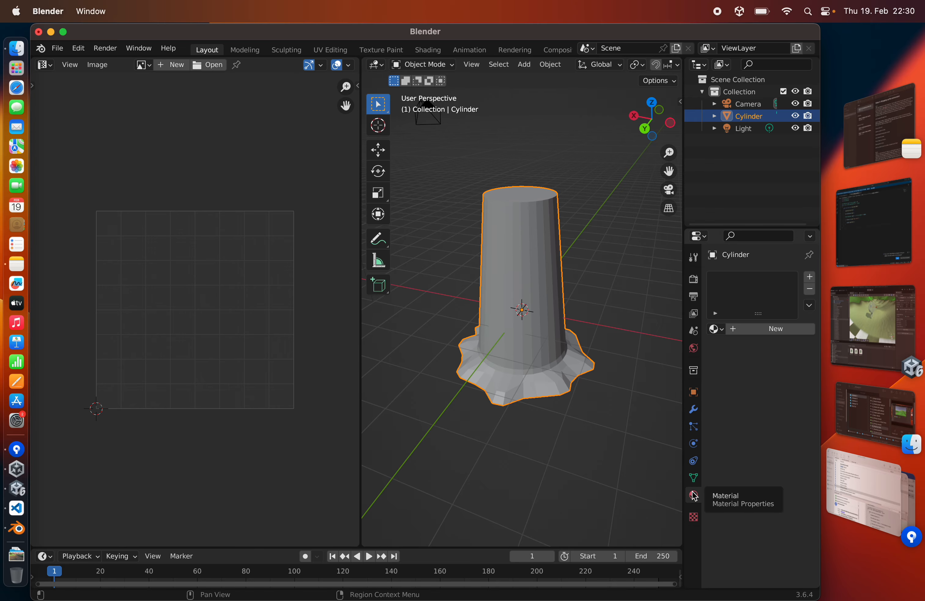
{"action": "left_click", "coordinate": [748, 336]}
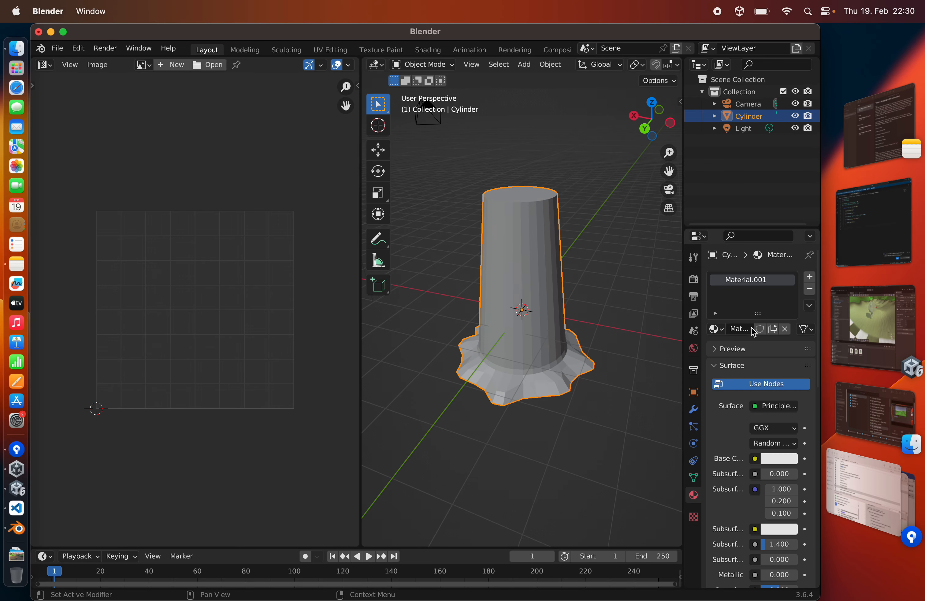
{"action": "left_click", "coordinate": [50, 67]}
{"action": "left_click", "coordinate": [64, 176]}
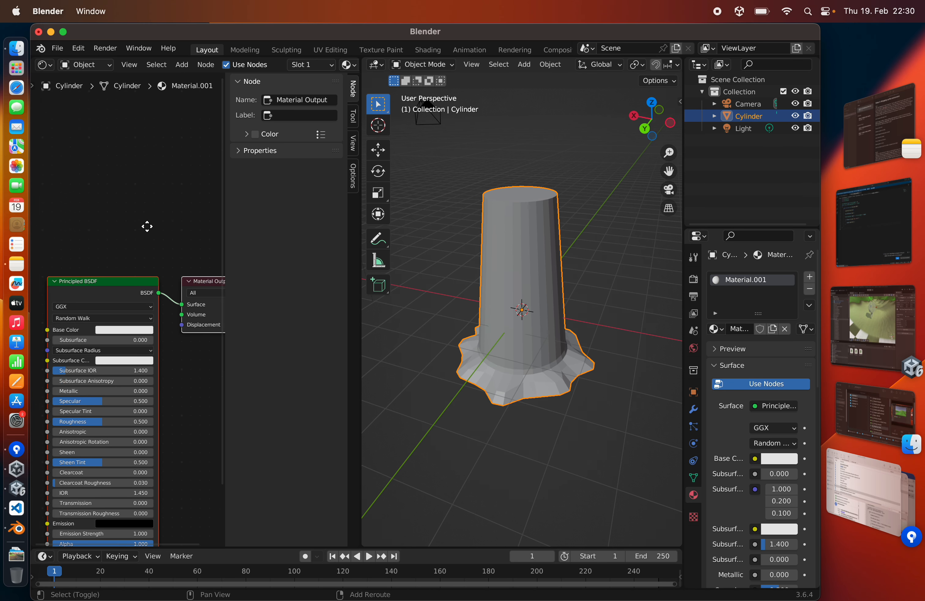
Add an Image Texture node to the trunk's material with a new 1024 × 1024 px image named AO.
{"action": "scroll", "coordinate": [132, 234], "scroll_direction": "down", "scroll_amount": 2}
{"action": "key", "text": "shift+a"}
{"action": "mouse_move", "coordinate": [122, 238]}
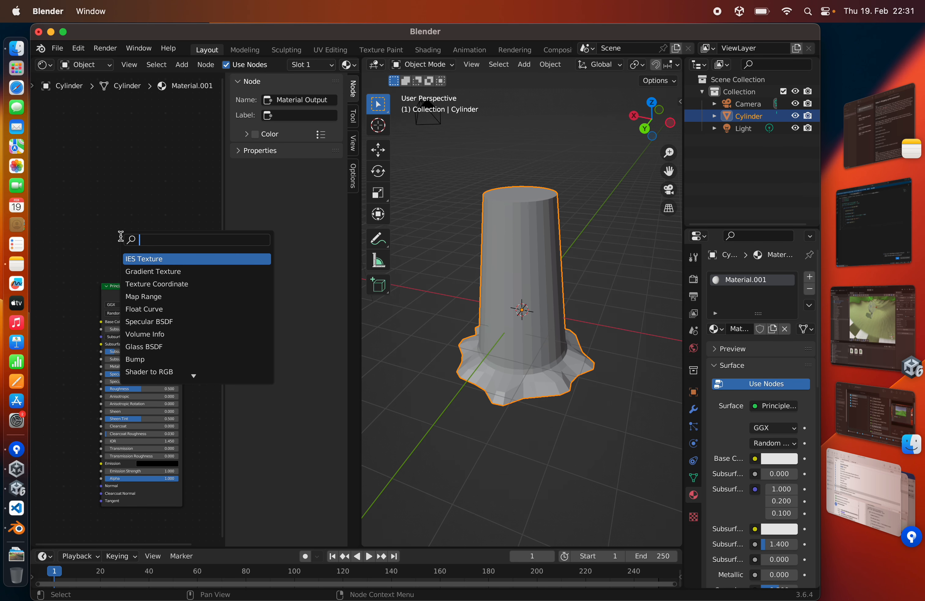
{"action": "type", "text": "image"}
{"action": "key", "text": "Return"}
{"action": "left_click", "coordinate": [121, 213]}
{"action": "left_click", "coordinate": [121, 218]}
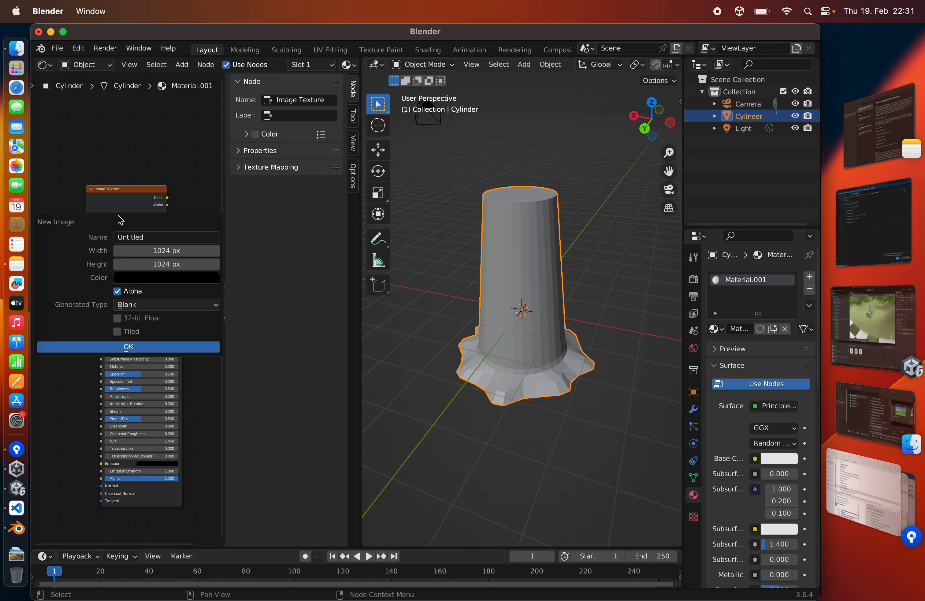
{"action": "left_click", "coordinate": [131, 236]}
{"action": "type", "text": "AO"}
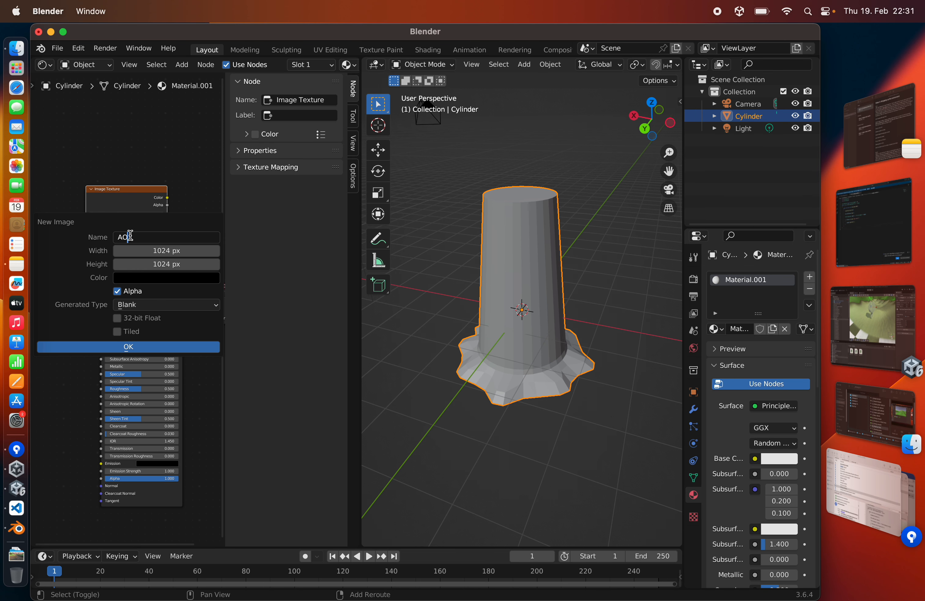
{"action": "left_click", "coordinate": [122, 347]}
{"action": "scroll", "coordinate": [109, 274], "scroll_direction": "up", "scroll_amount": 2}
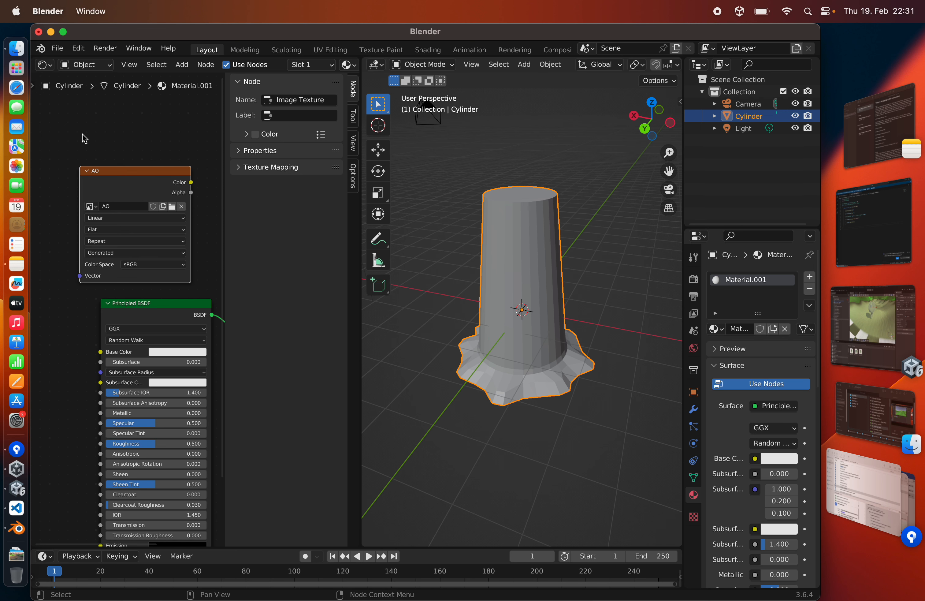
Replace the node editor with an Image Editor and set the render engine to Cycles.
{"action": "left_click", "coordinate": [49, 68]}
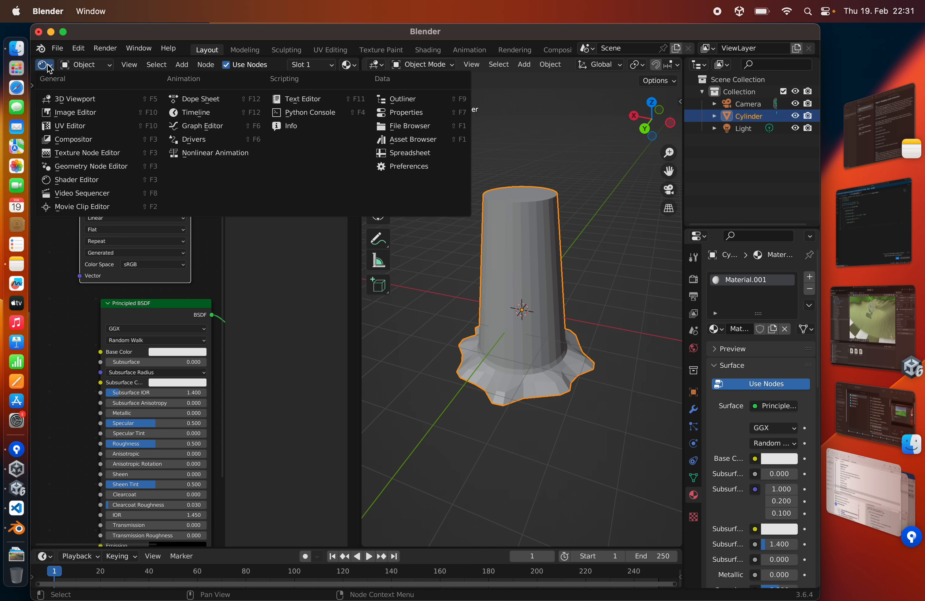
{"action": "left_click", "coordinate": [59, 114]}
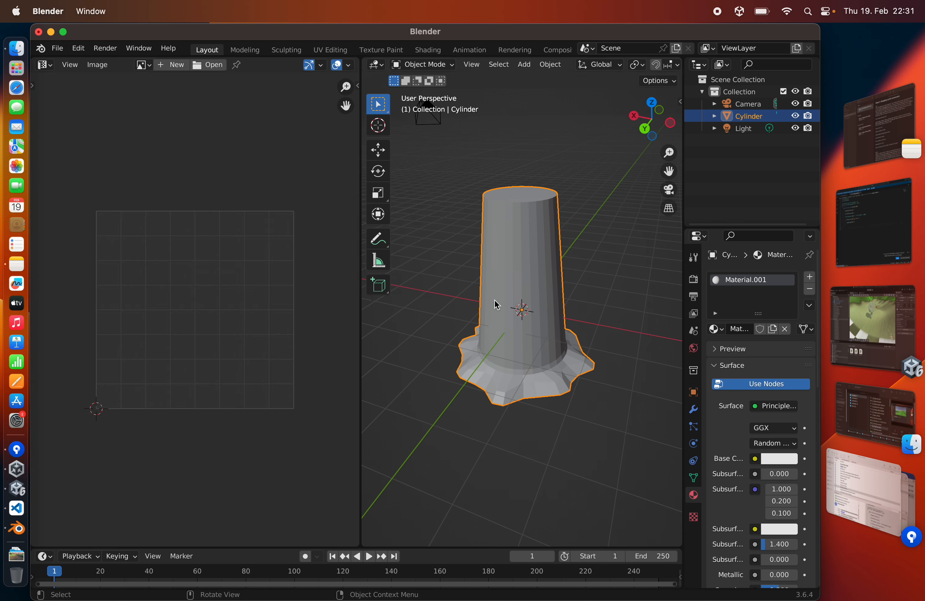
{"action": "left_click", "coordinate": [696, 280]}
{"action": "left_click", "coordinate": [778, 277]}
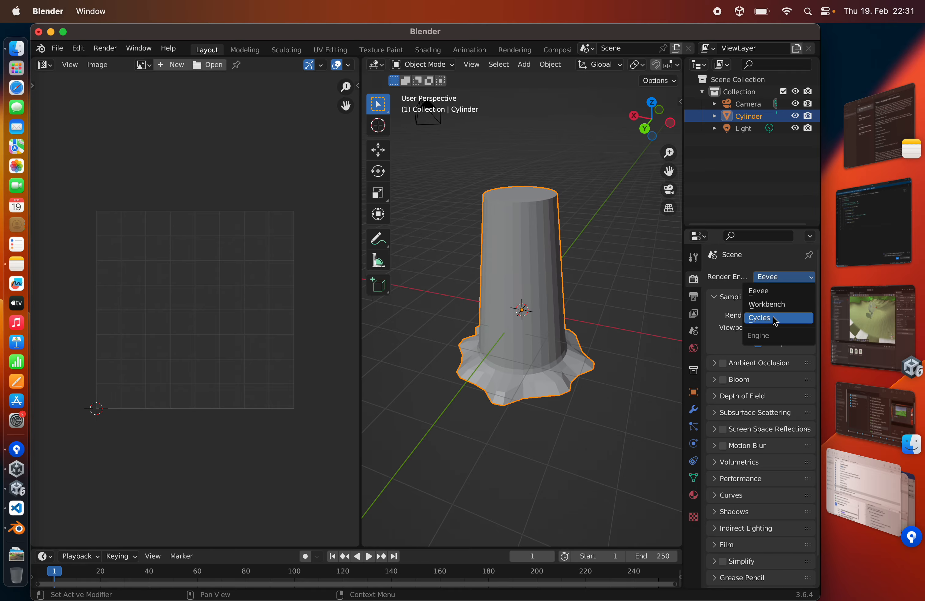
{"action": "left_click", "coordinate": [762, 317]}
Set the bake type to Ambient Occlusion and bake the trunk's map into the AO image.
{"action": "scroll", "coordinate": [735, 432], "scroll_direction": "down", "scroll_amount": 5}
{"action": "scroll", "coordinate": [735, 432], "scroll_direction": "down", "scroll_amount": 4}
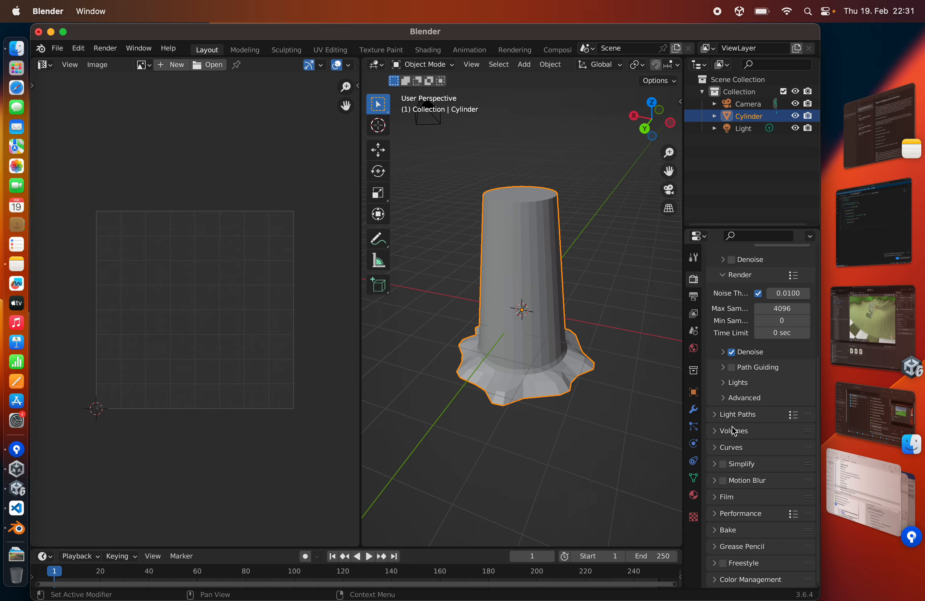
{"action": "left_click", "coordinate": [716, 537]}
{"action": "scroll", "coordinate": [714, 445], "scroll_direction": "down", "scroll_amount": 4}
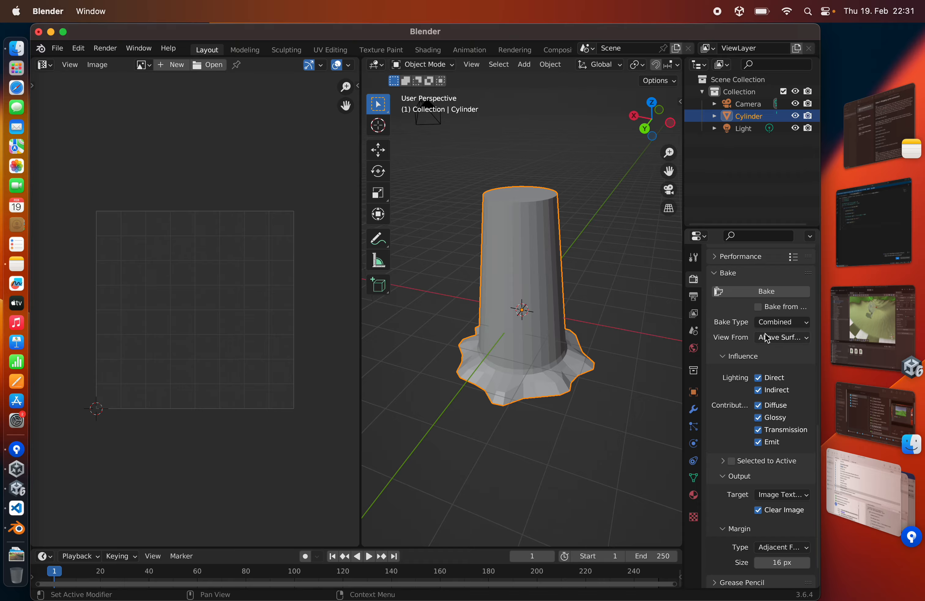
{"action": "left_click", "coordinate": [773, 324]}
{"action": "left_click", "coordinate": [766, 350]}
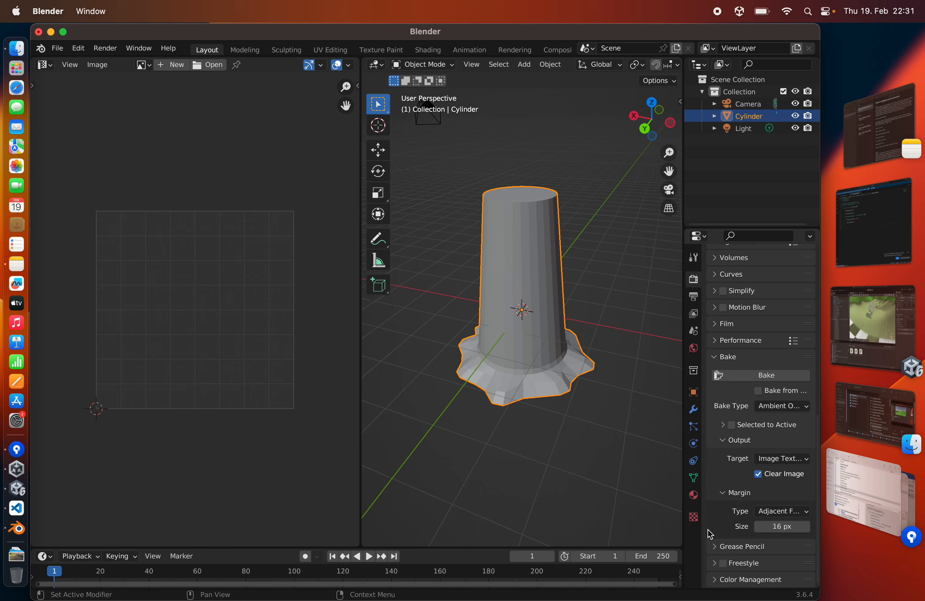
{"action": "left_click", "coordinate": [739, 376]}
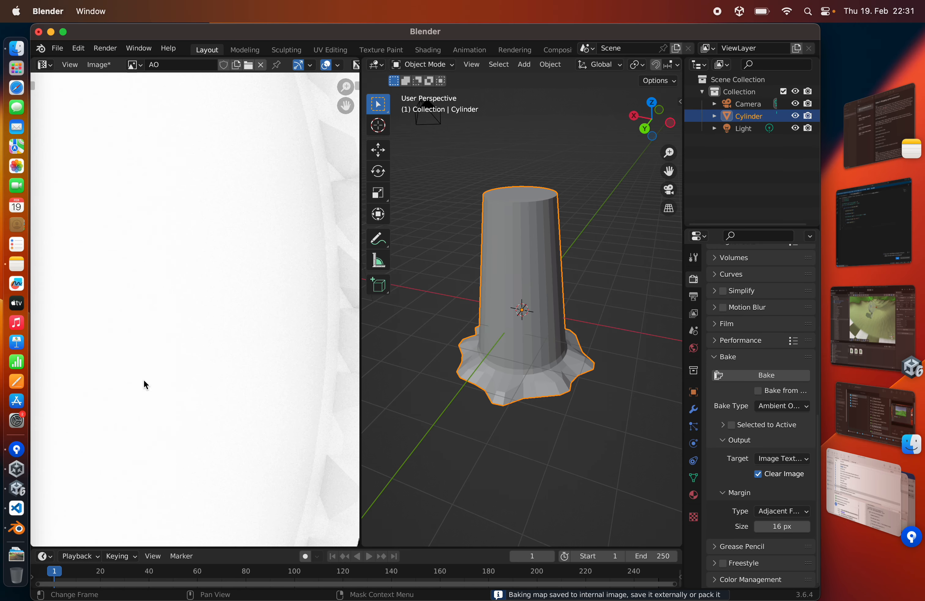
Save the baked AO image as TreeTrunk-AO.png in the HowTo textures folder.
{"action": "scroll", "coordinate": [144, 304], "scroll_direction": "down", "scroll_amount": 5}
{"action": "scroll", "coordinate": [154, 281], "scroll_direction": "up", "scroll_amount": 2}
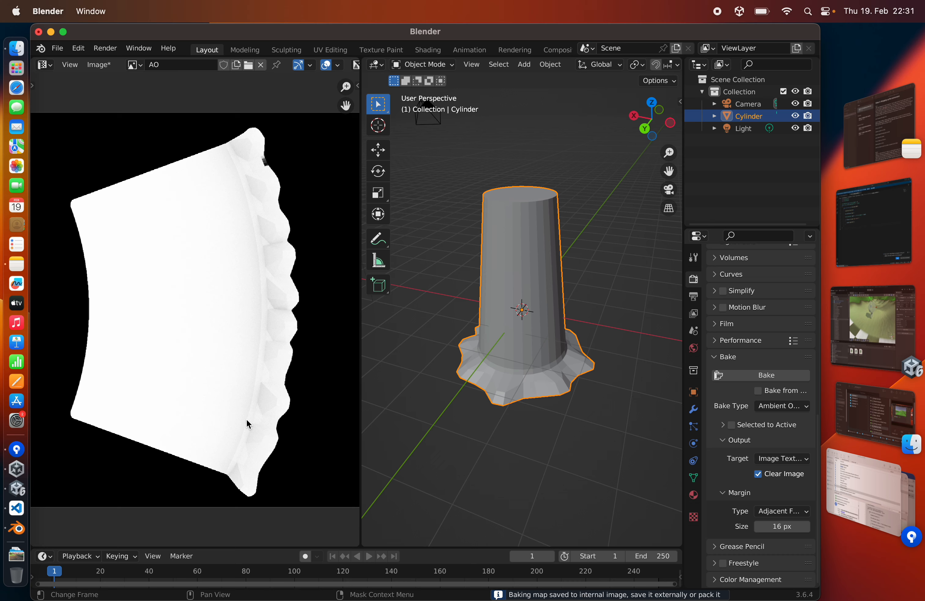
{"action": "left_click", "coordinate": [102, 65]}
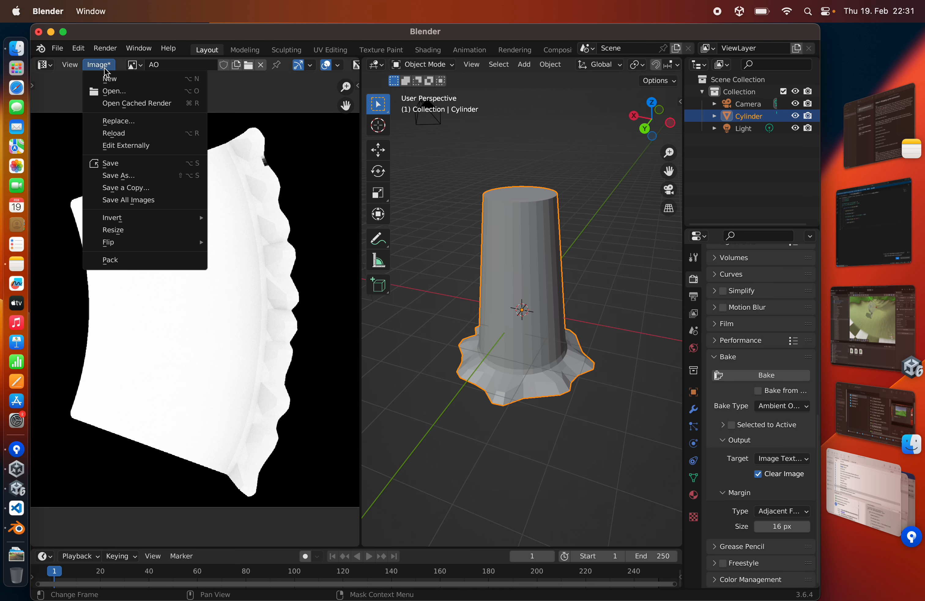
{"action": "left_click", "coordinate": [130, 176]}
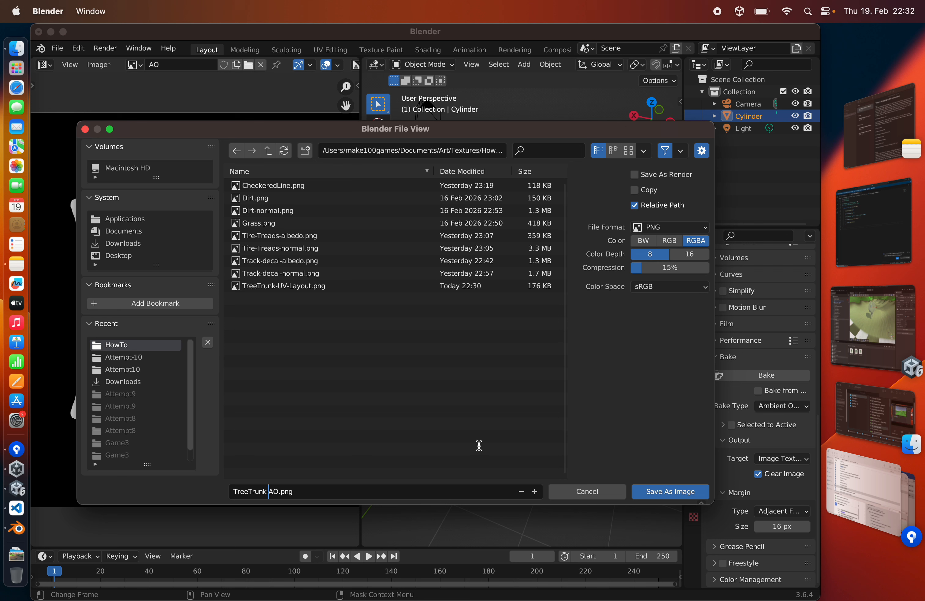
{"action": "left_click", "coordinate": [641, 487]}
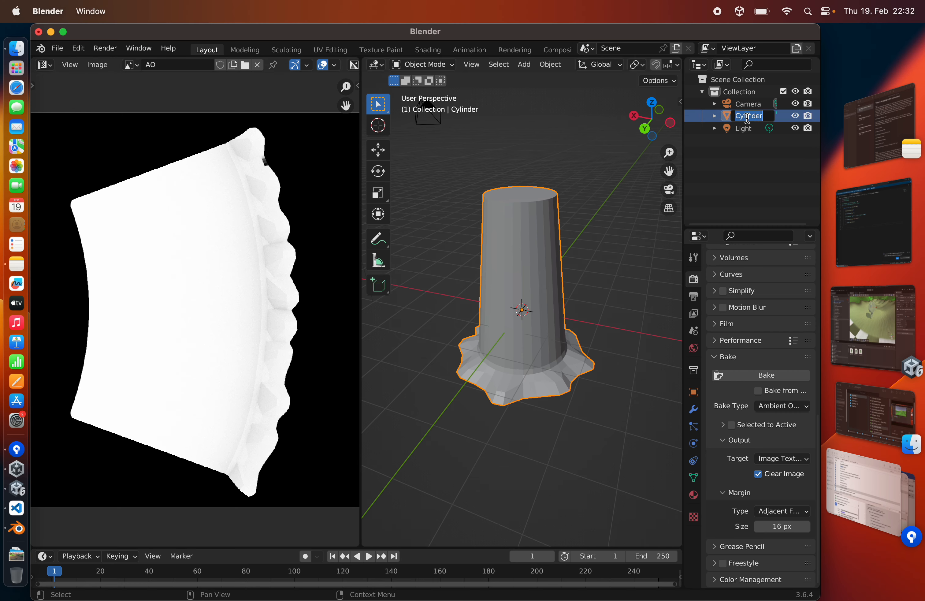
Rename the trunk's Cylinder object as Trunk and save the Blender file.
{"action": "type", "text": "Trunk"}
{"action": "key", "text": "Return"}
{"action": "key", "text": "super+s"}
Start an FBX export and limit its object types to Mesh.
{"action": "left_click", "coordinate": [77, 50]}
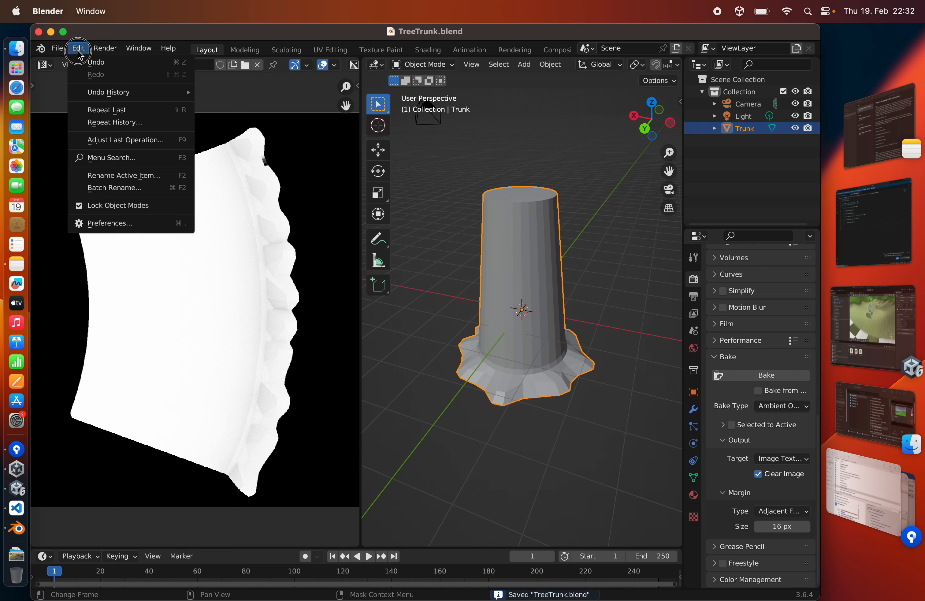
{"action": "mouse_move", "coordinate": [62, 50]}
{"action": "mouse_move", "coordinate": [103, 226]}
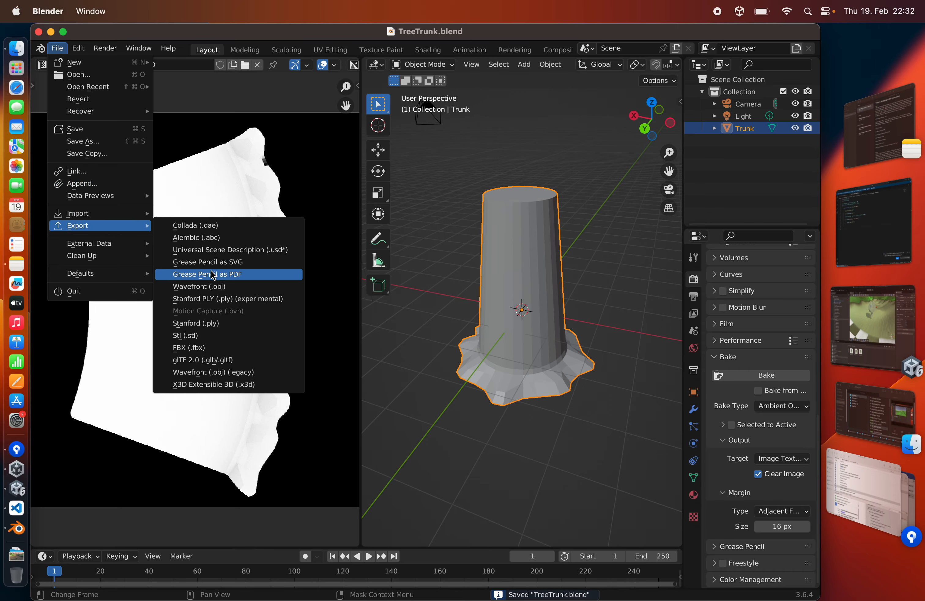
{"action": "left_click", "coordinate": [183, 333]}
{"action": "left_click", "coordinate": [661, 338]}
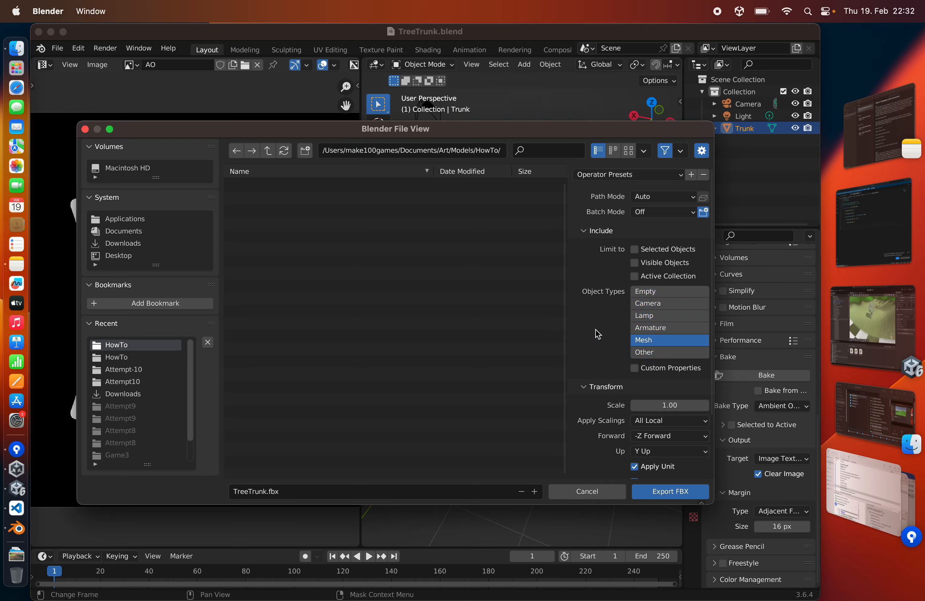
Enable Apply Transform, turn off Add Leaf Bones and Bake Animation, and export the model as TreeTrunk.fbx.
{"action": "scroll", "coordinate": [597, 333], "scroll_direction": "down", "scroll_amount": 3}
{"action": "scroll", "coordinate": [598, 333], "scroll_direction": "down", "scroll_amount": 1}
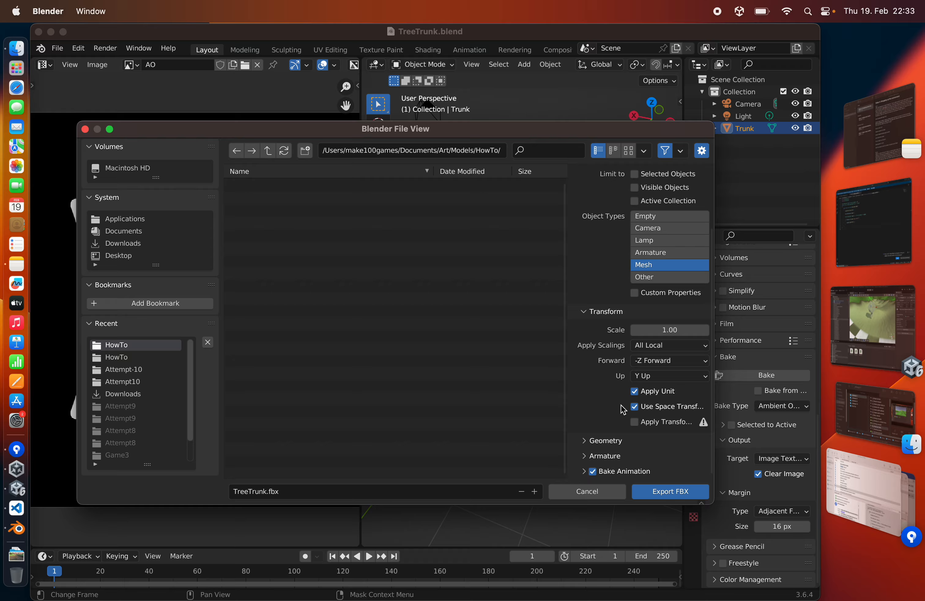
{"action": "left_click", "coordinate": [635, 422]}
{"action": "left_click", "coordinate": [589, 441]}
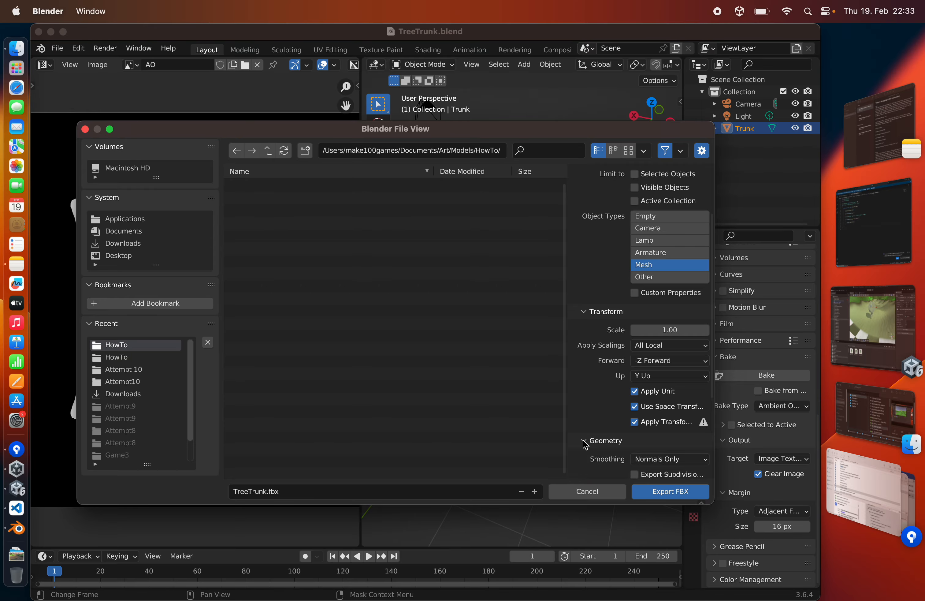
{"action": "scroll", "coordinate": [606, 403], "scroll_direction": "down", "scroll_amount": 8}
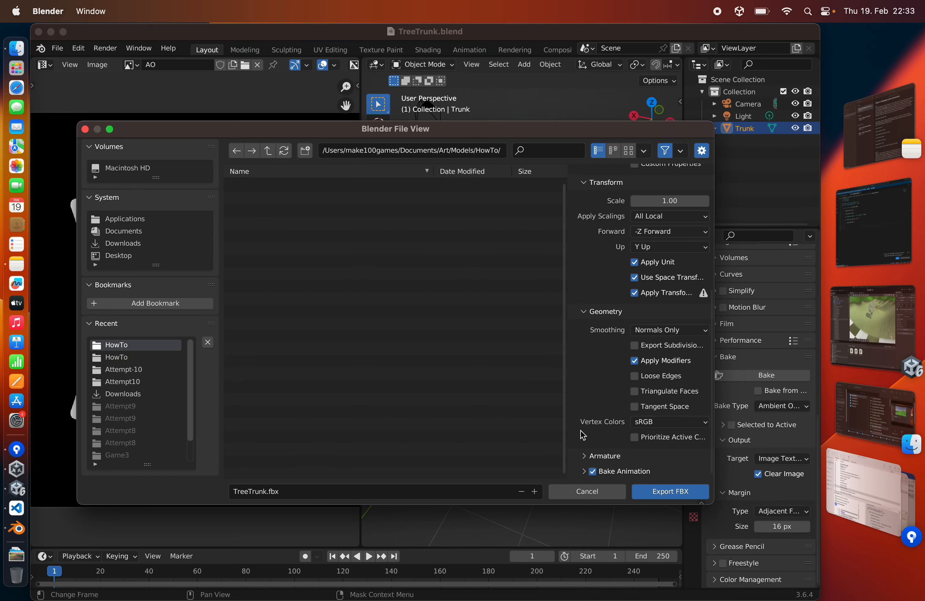
{"action": "left_click", "coordinate": [584, 456]}
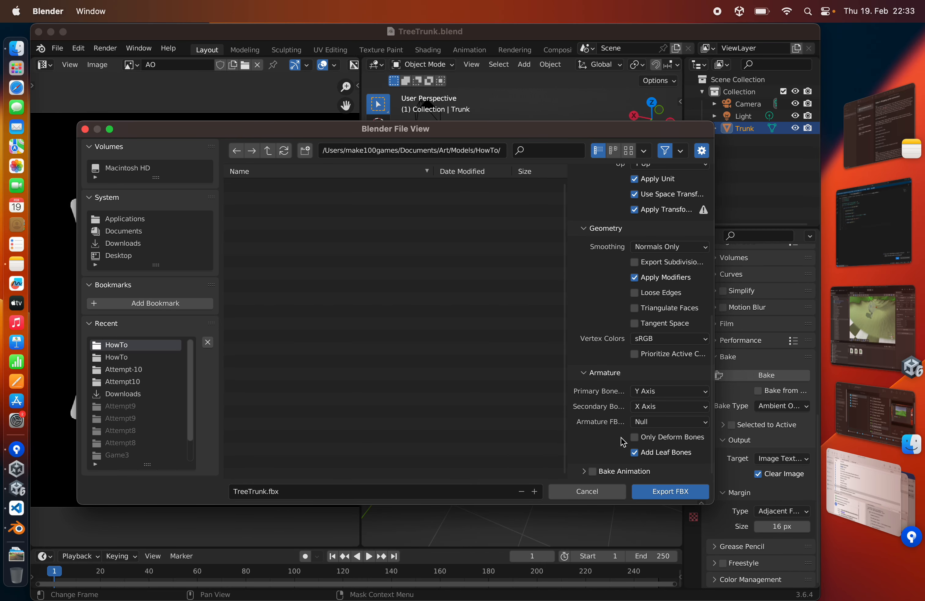
{"action": "left_click", "coordinate": [634, 452]}
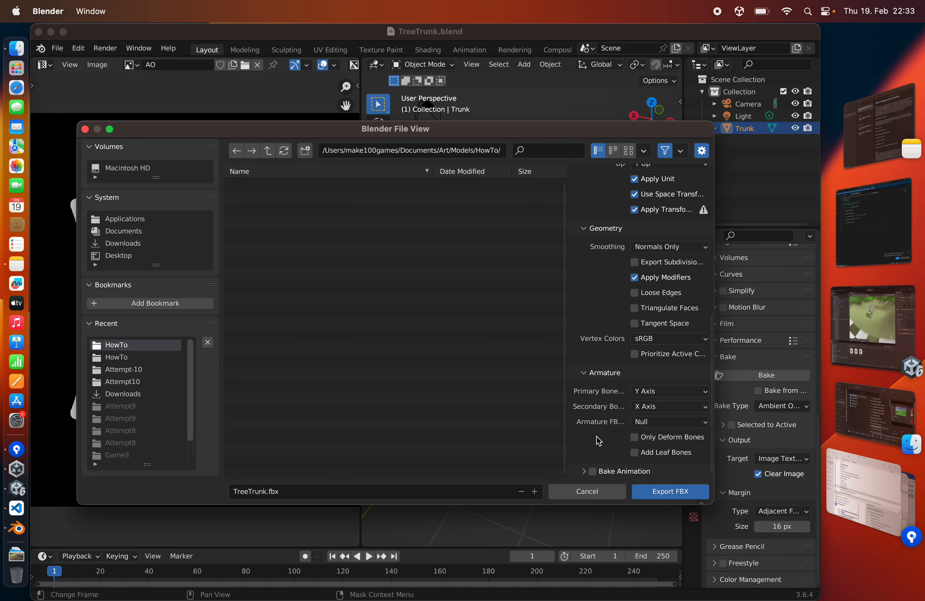
{"action": "left_click", "coordinate": [666, 491]}
Switch to Krita and create a new 1024 × 1024 px document.
{"action": "key", "text": "super+space"}
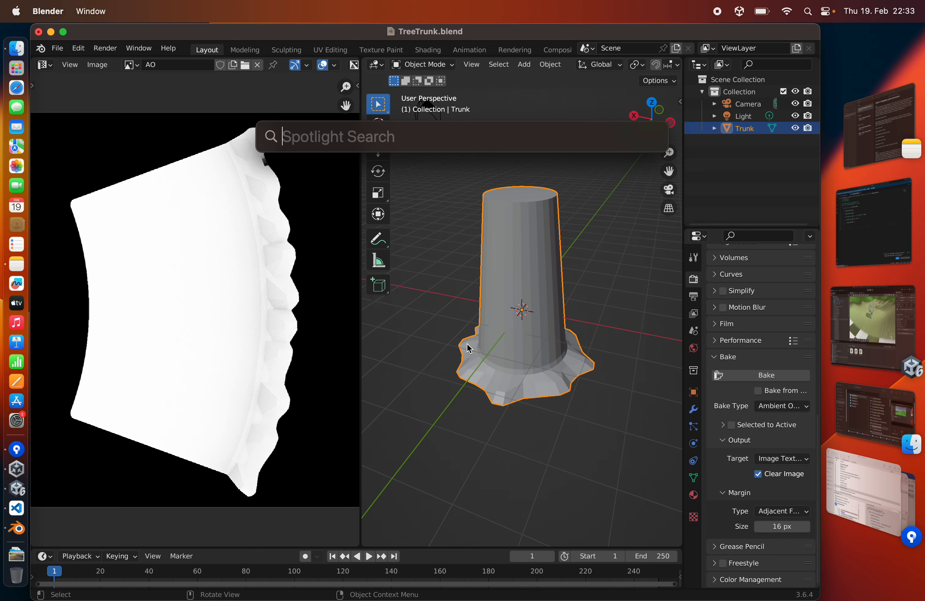
{"action": "type", "text": "krita"}
{"action": "key", "text": "Return"}
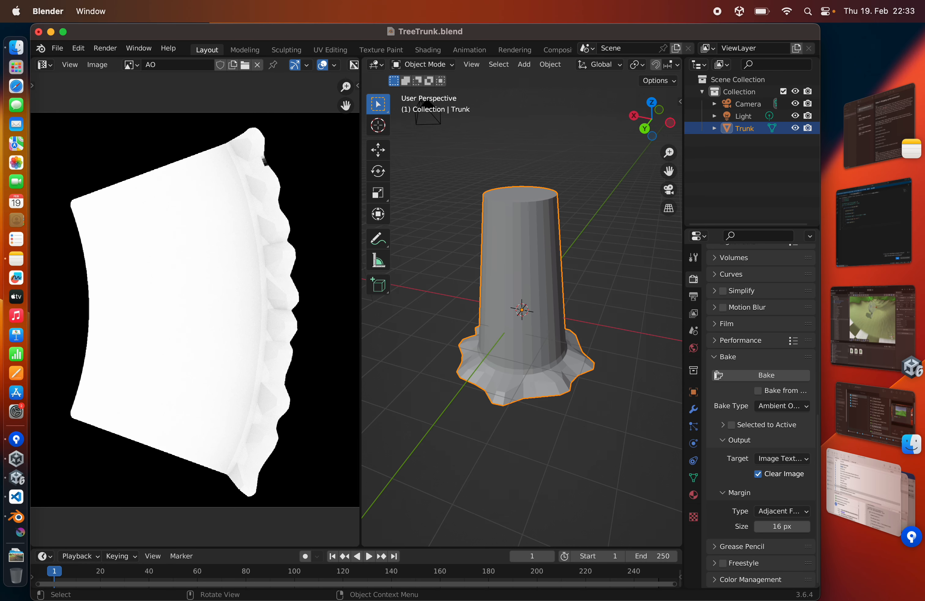
{"action": "key", "text": "super+n"}
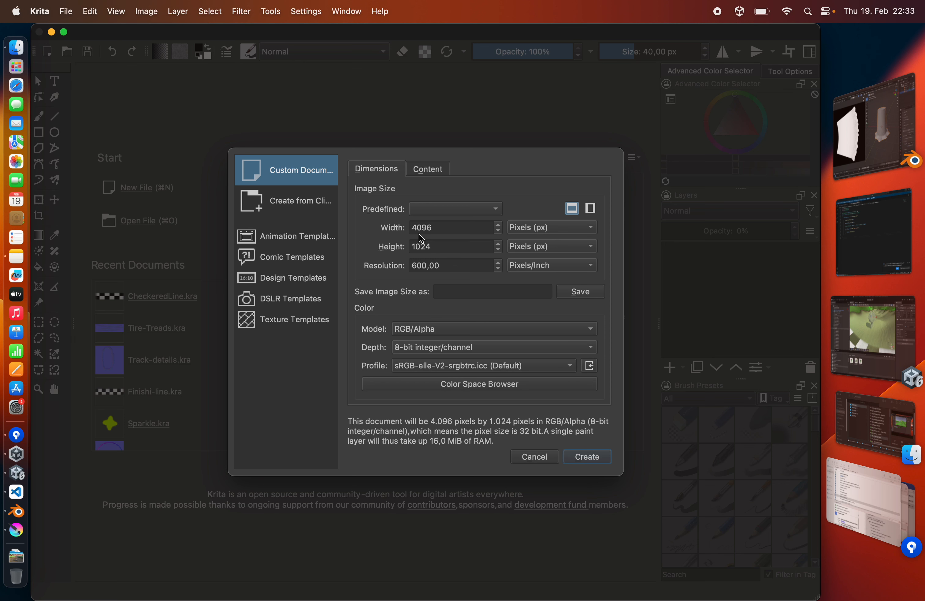
{"action": "double_click", "coordinate": [436, 228]}
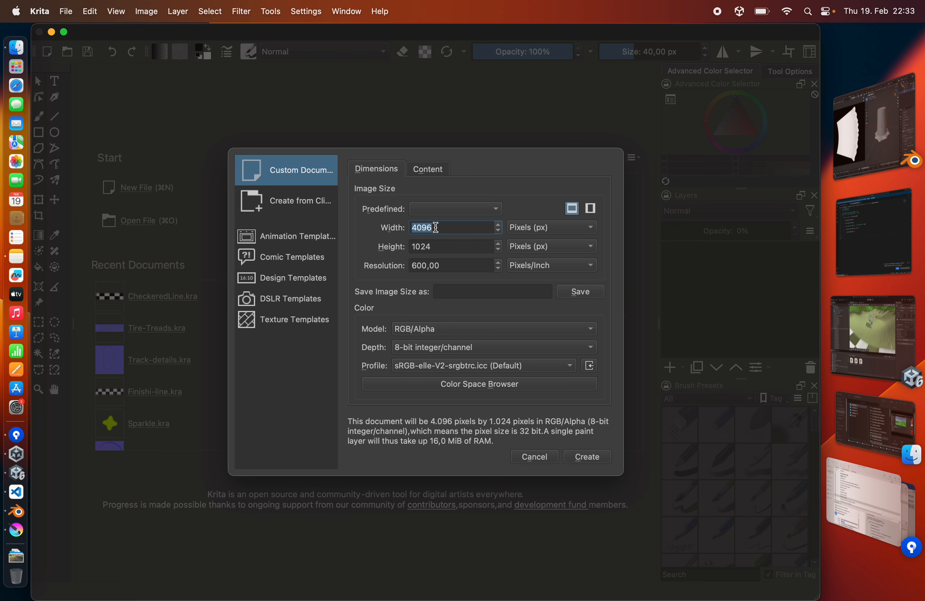
{"action": "type", "text": "1024"}
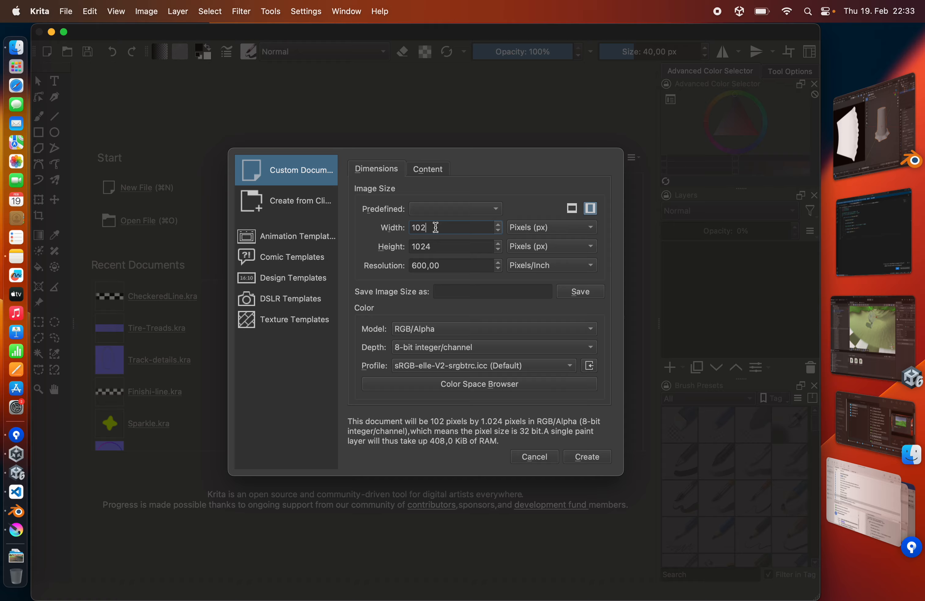
{"action": "left_click", "coordinate": [587, 457]}
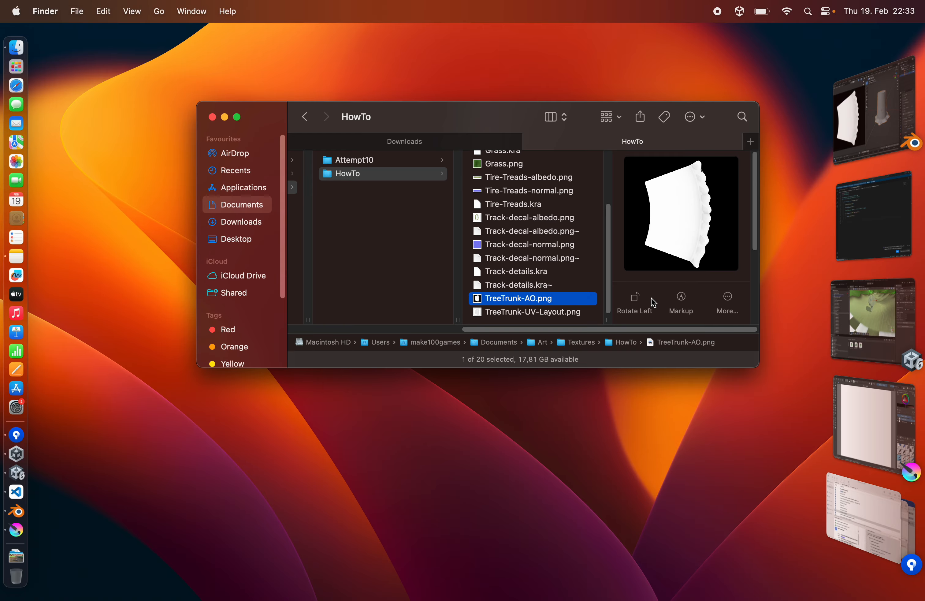
Insert TreeTrunk-AO.png and TreeTrunk-UV-Layout.png from Finder as new layers and set the AO layer's blending mode to Overlay.
{"action": "key", "text": "Down"}
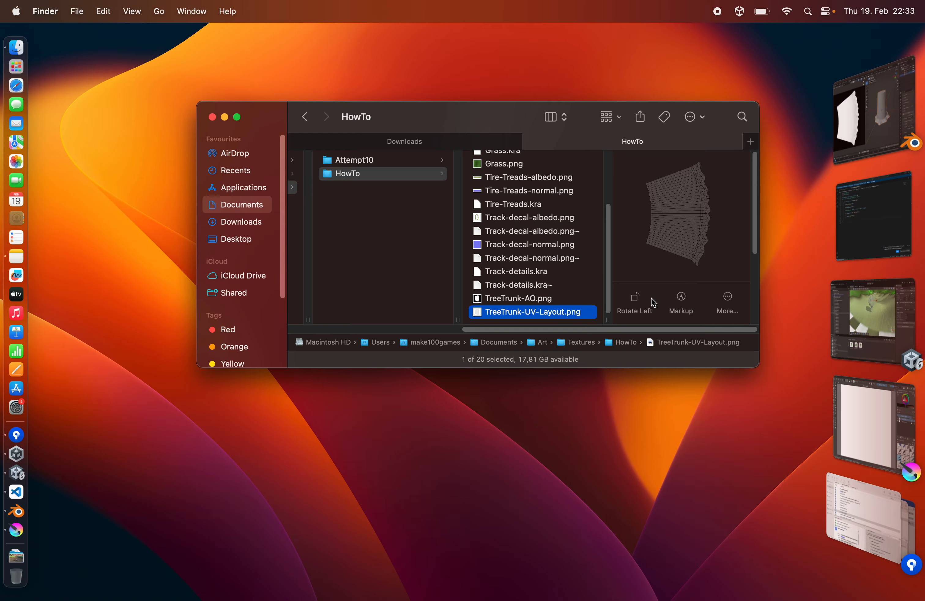
{"action": "left_click", "coordinate": [539, 298], "text": "shift"}
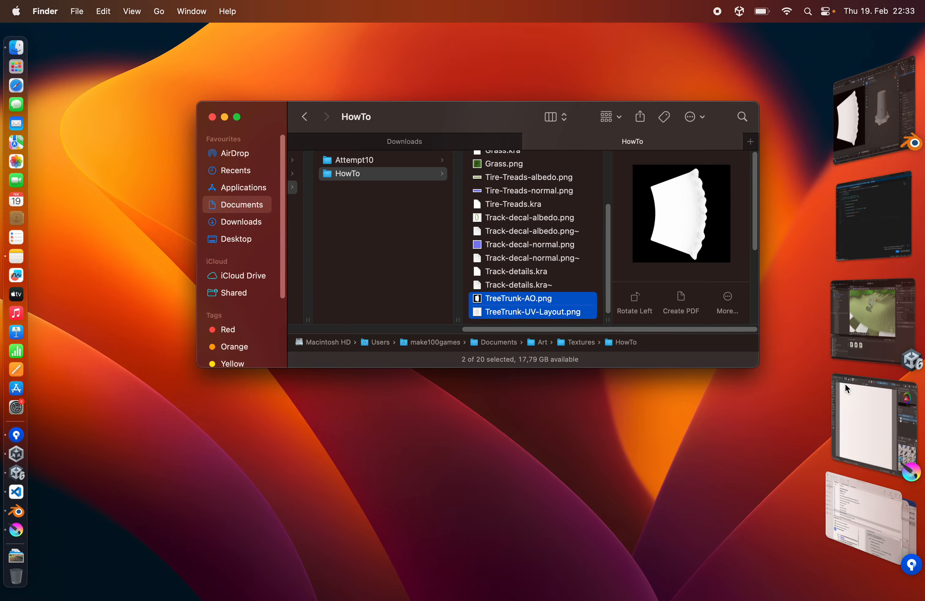
{"action": "left_click", "coordinate": [859, 405]}
{"action": "left_click_drag", "start_coordinate": [494, 156], "coordinate": [497, 493]}
{"action": "left_click", "coordinate": [519, 428]}
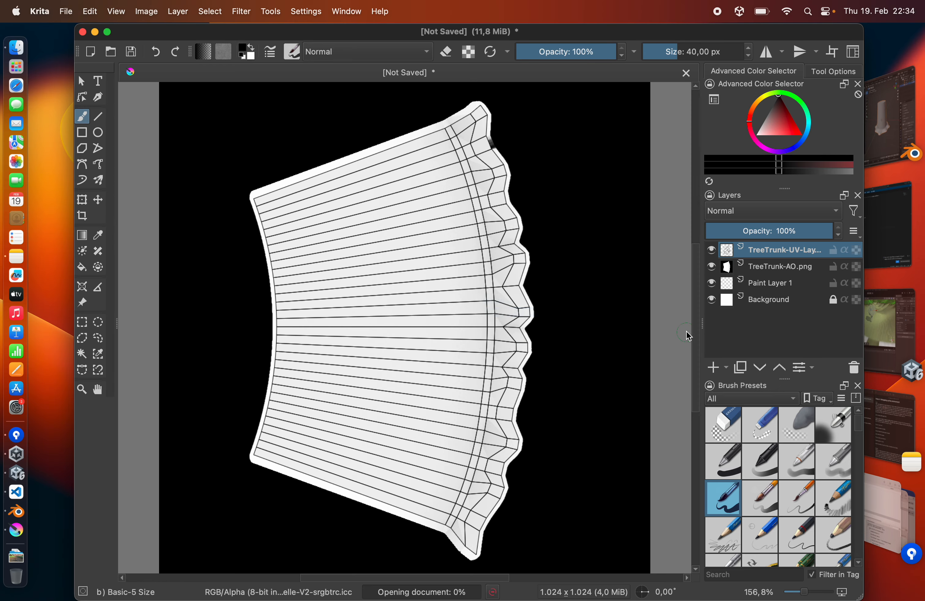
{"action": "left_click", "coordinate": [752, 212]}
{"action": "left_click", "coordinate": [750, 217]}
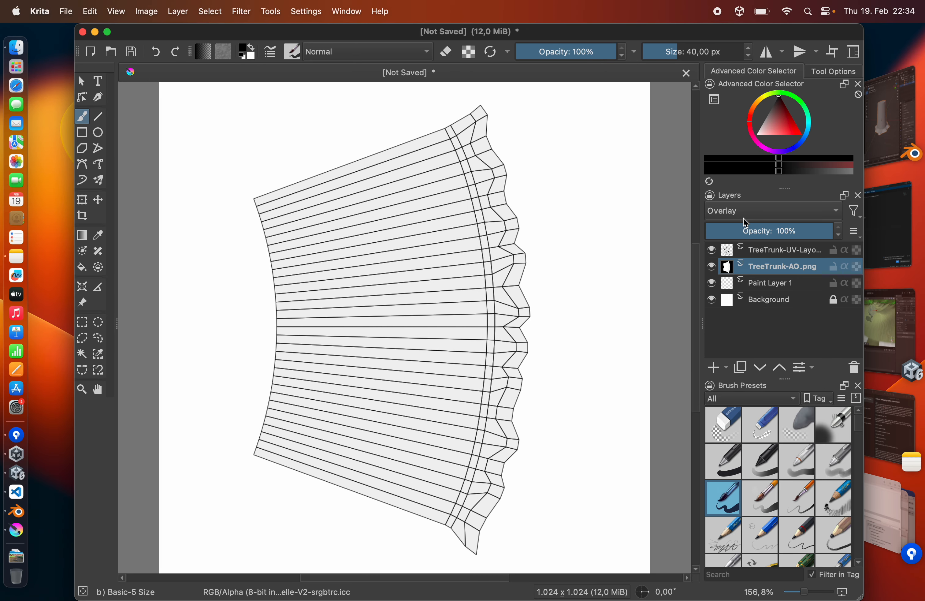
Add a Simplex Noise fill layer above the Background with Looping enabled and a frequency of 1,00.
{"action": "left_click", "coordinate": [764, 283]}
{"action": "left_click", "coordinate": [756, 300]}
{"action": "left_click", "coordinate": [726, 369]}
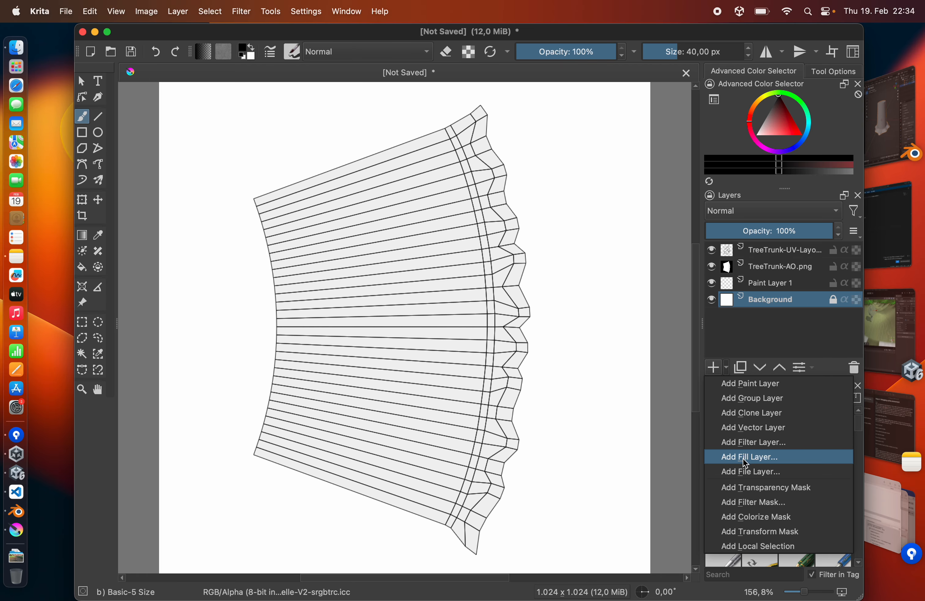
{"action": "left_click", "coordinate": [723, 458]}
{"action": "left_click", "coordinate": [404, 266]}
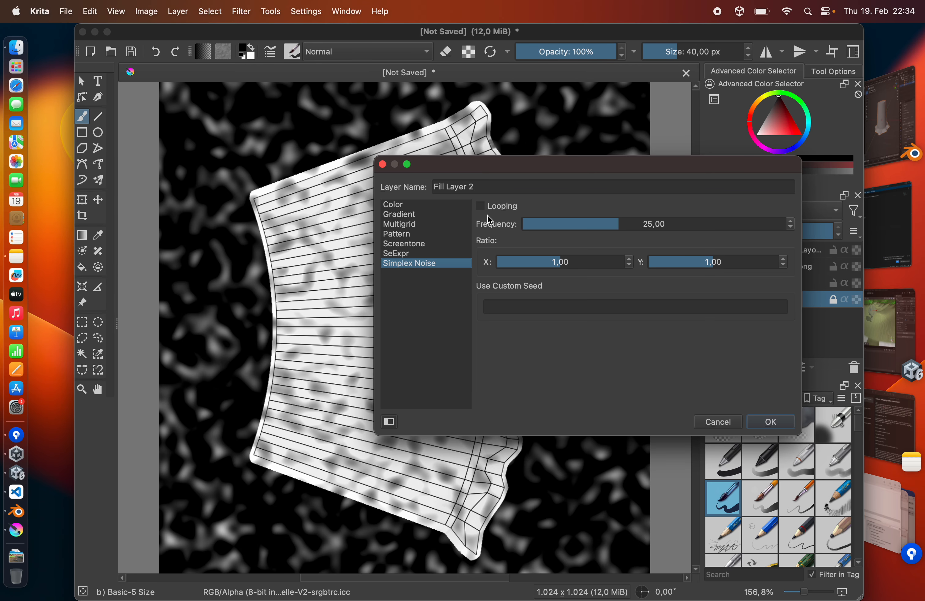
{"action": "left_click", "coordinate": [529, 224]}
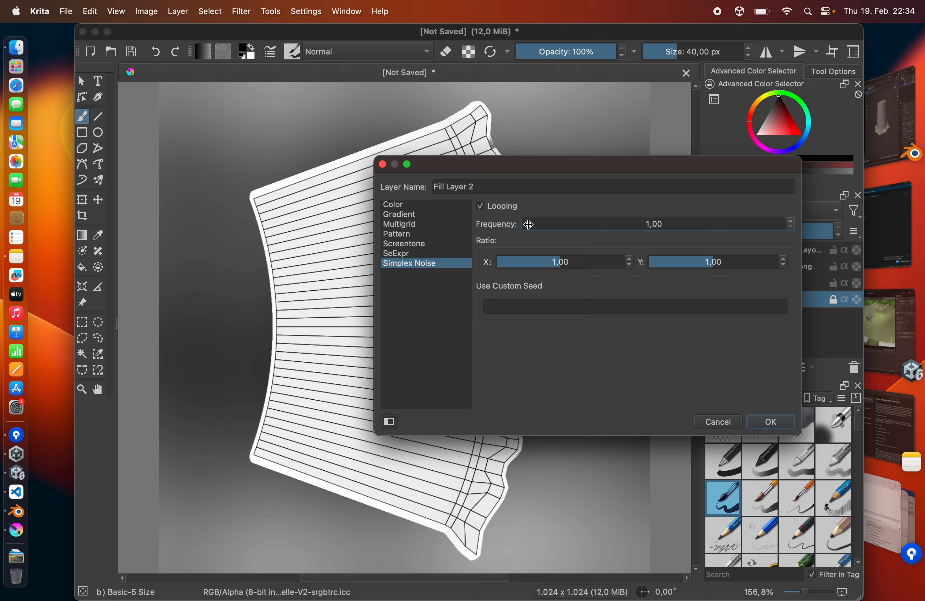
{"action": "left_click_drag", "start_coordinate": [501, 168], "coordinate": [612, 145]}
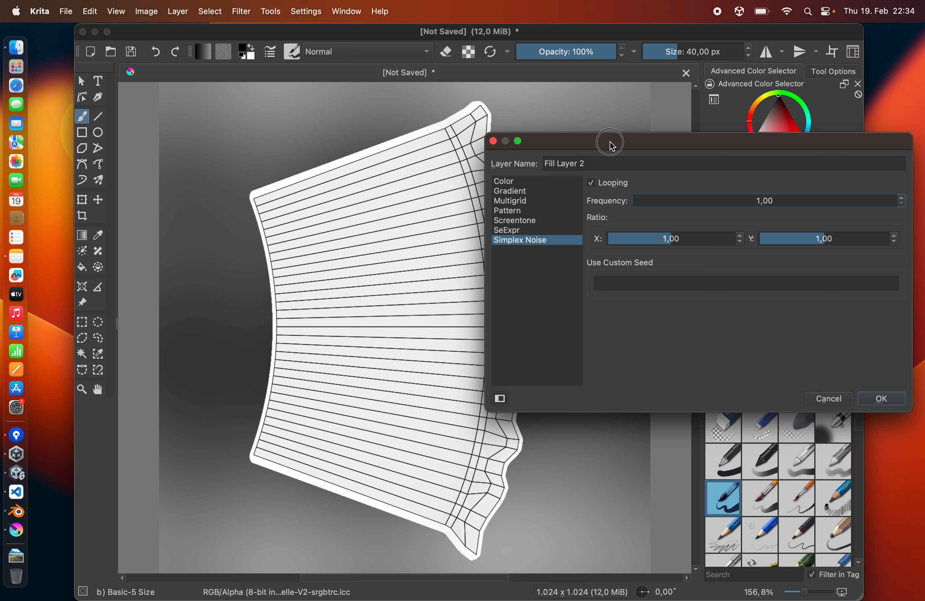
{"action": "left_click", "coordinate": [873, 400]}
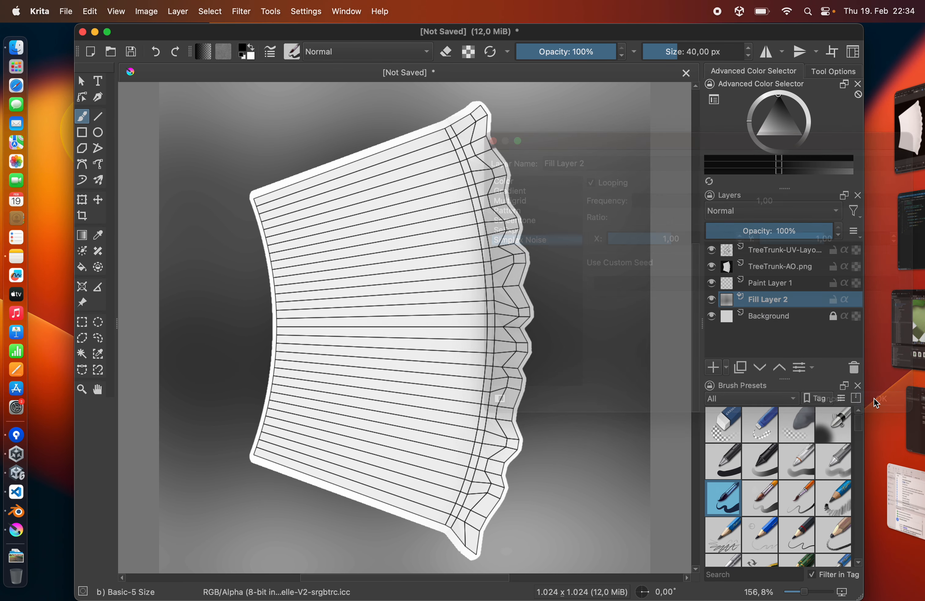
Hide the TreeTrunk-UV-Layout layer and tint the simplex noise fill layer with a muted olive Color Overlay layer style.
{"action": "left_click", "coordinate": [713, 250]}
{"action": "right_click", "coordinate": [765, 250]}
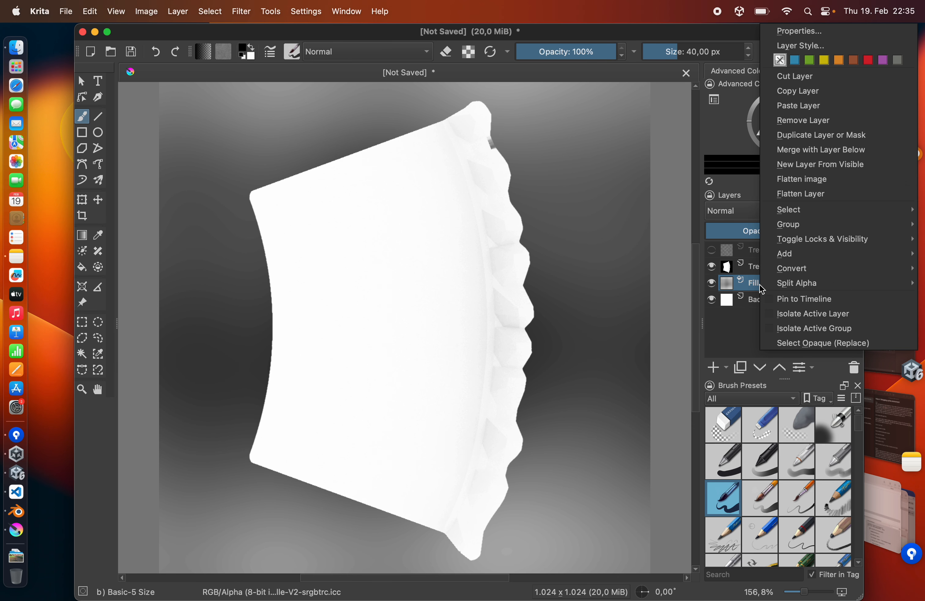
{"action": "left_click", "coordinate": [799, 46]}
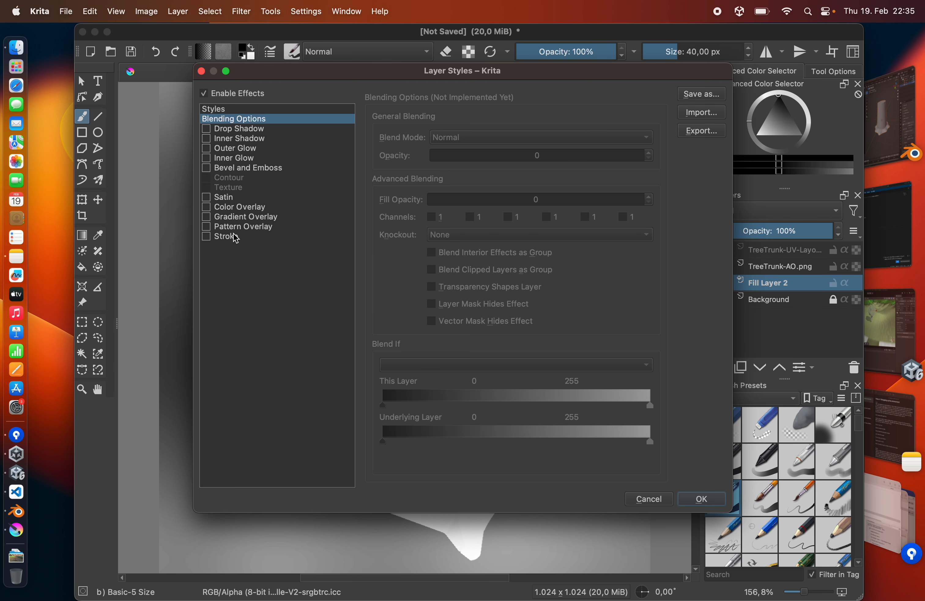
{"action": "left_click", "coordinate": [219, 207]}
{"action": "left_click", "coordinate": [638, 138]}
{"action": "left_click", "coordinate": [444, 247]}
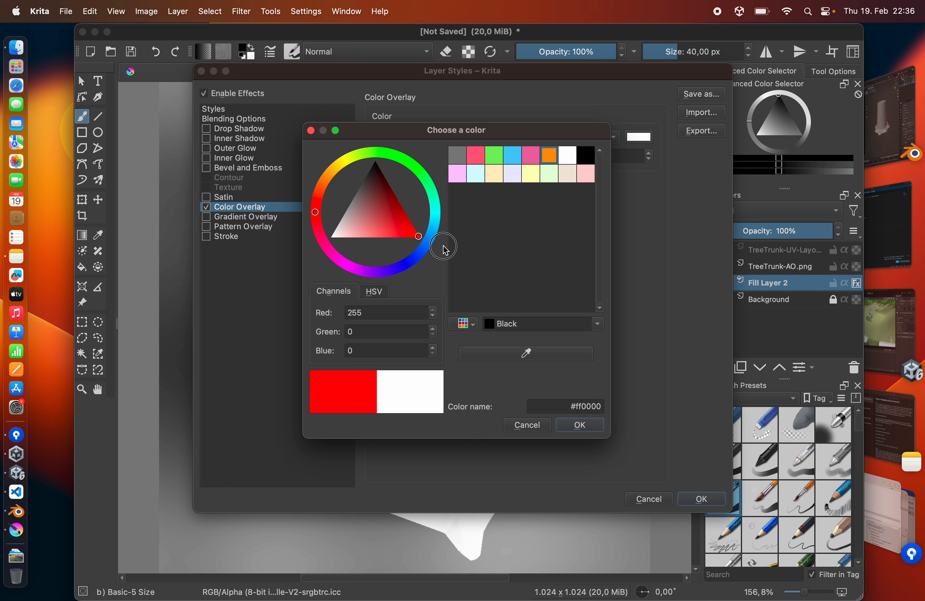
{"action": "left_click", "coordinate": [347, 155]}
{"action": "left_click", "coordinate": [370, 205]}
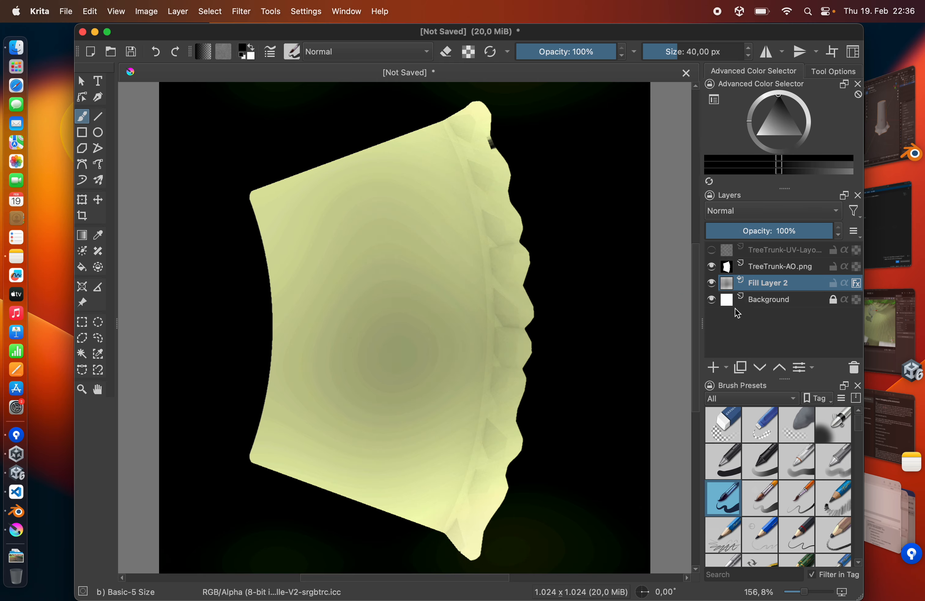
Add a Pattern fill layer above the noise fill, using the 16_texture-woody.png pattern.
{"action": "left_click", "coordinate": [727, 369]}
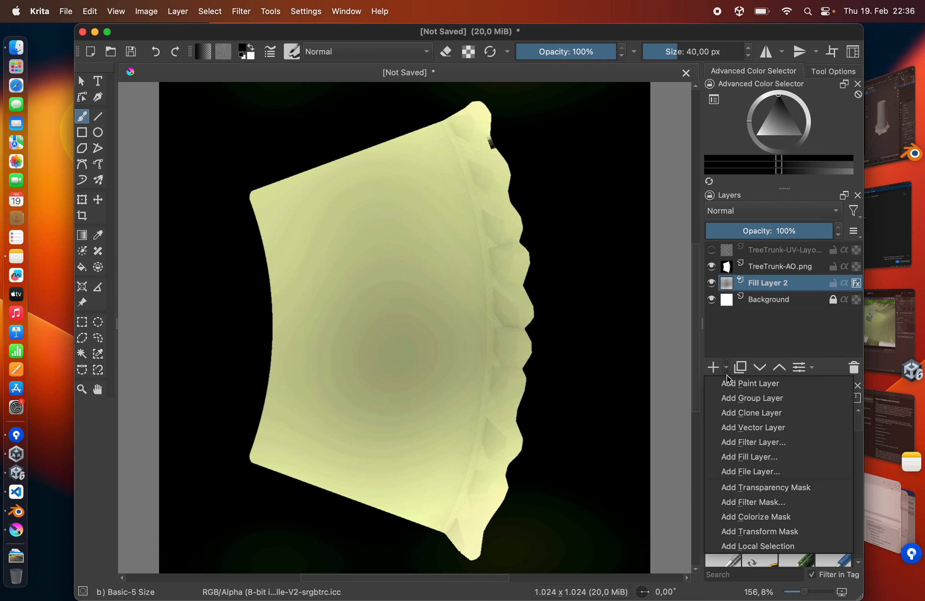
{"action": "left_click", "coordinate": [743, 456]}
{"action": "left_click", "coordinate": [515, 211]}
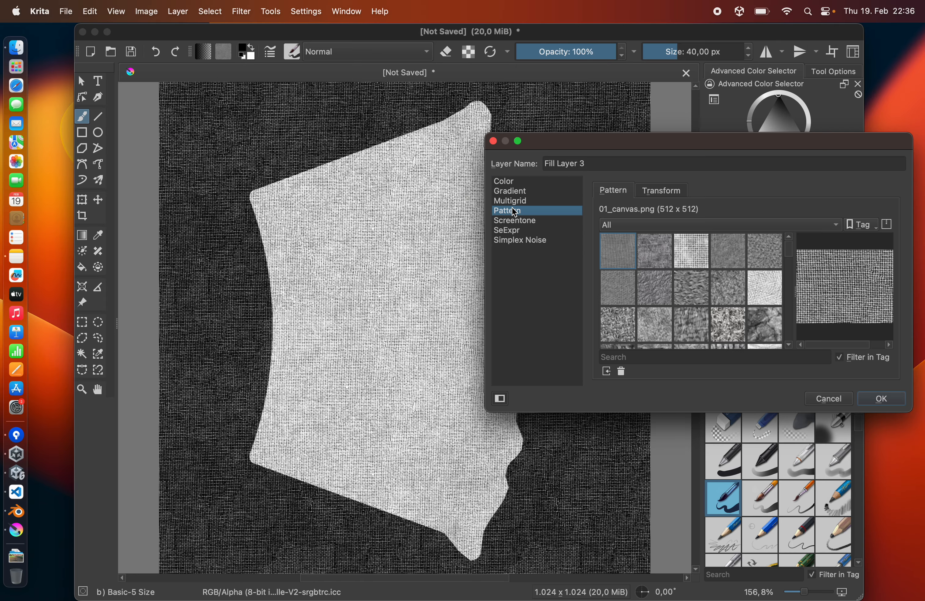
{"action": "scroll", "coordinate": [665, 294], "scroll_direction": "down", "scroll_amount": 2}
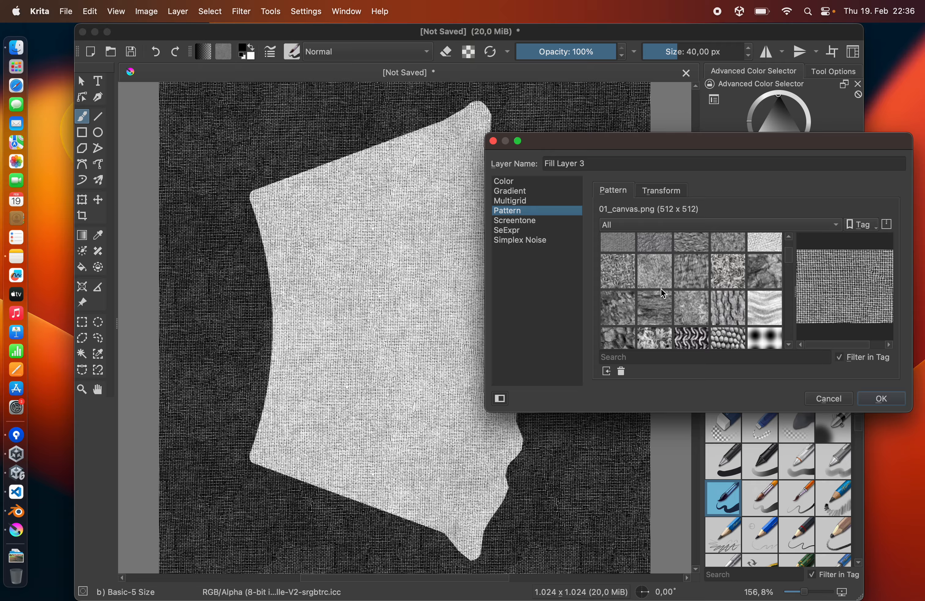
{"action": "left_click", "coordinate": [657, 307]}
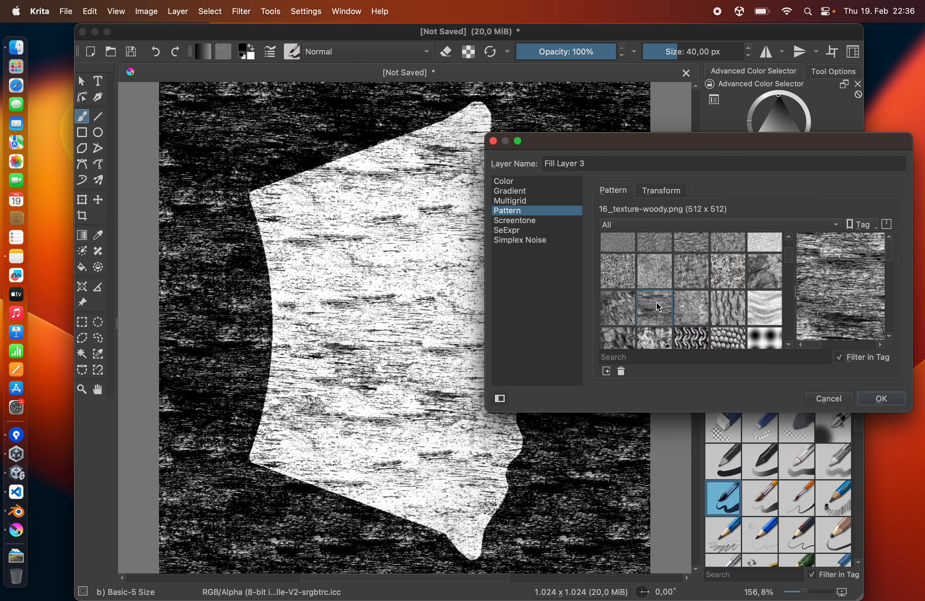
{"action": "left_click", "coordinate": [882, 398]}
Give the woody pattern layer a Color Overlay in olive #7f855f and reduce the layer's opacity to 17%.
{"action": "right_click", "coordinate": [759, 349]}
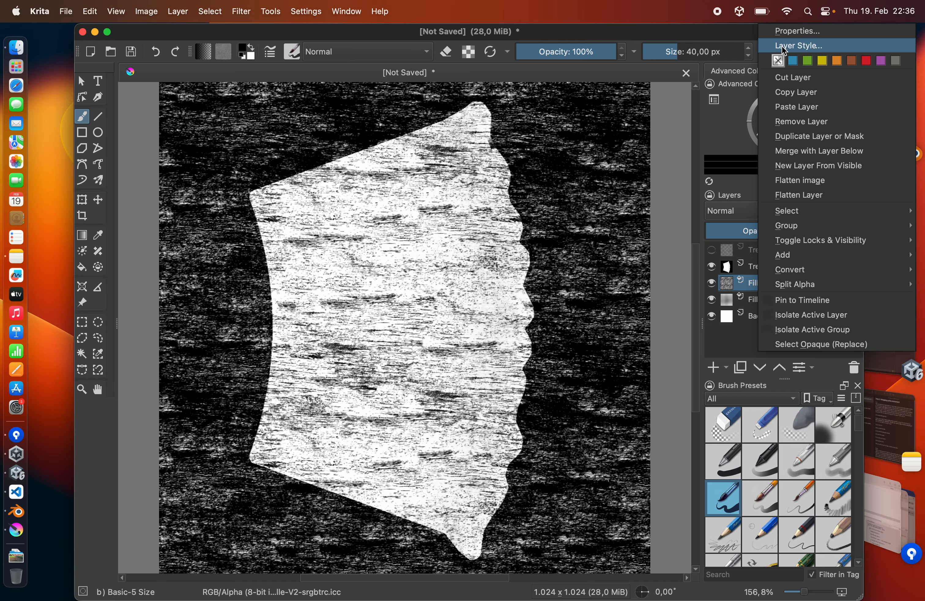
{"action": "left_click", "coordinate": [790, 45]}
{"action": "left_click", "coordinate": [249, 207]}
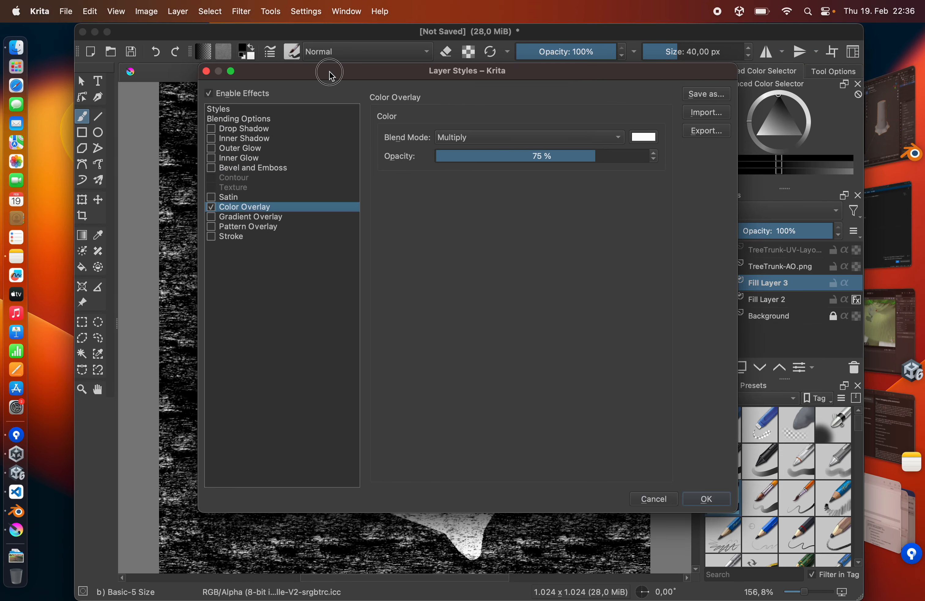
{"action": "left_click_drag", "start_coordinate": [324, 73], "coordinate": [575, 215]}
{"action": "left_click", "coordinate": [891, 282]}
{"action": "left_click_drag", "start_coordinate": [655, 372], "coordinate": [716, 421]}
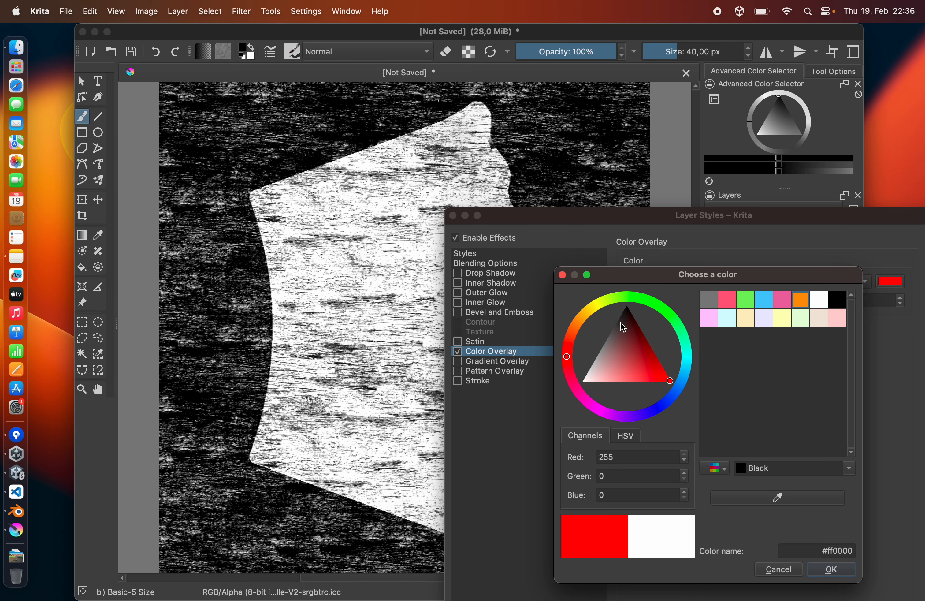
{"action": "left_click", "coordinate": [607, 303]}
{"action": "left_click_drag", "start_coordinate": [632, 347], "coordinate": [616, 343]}
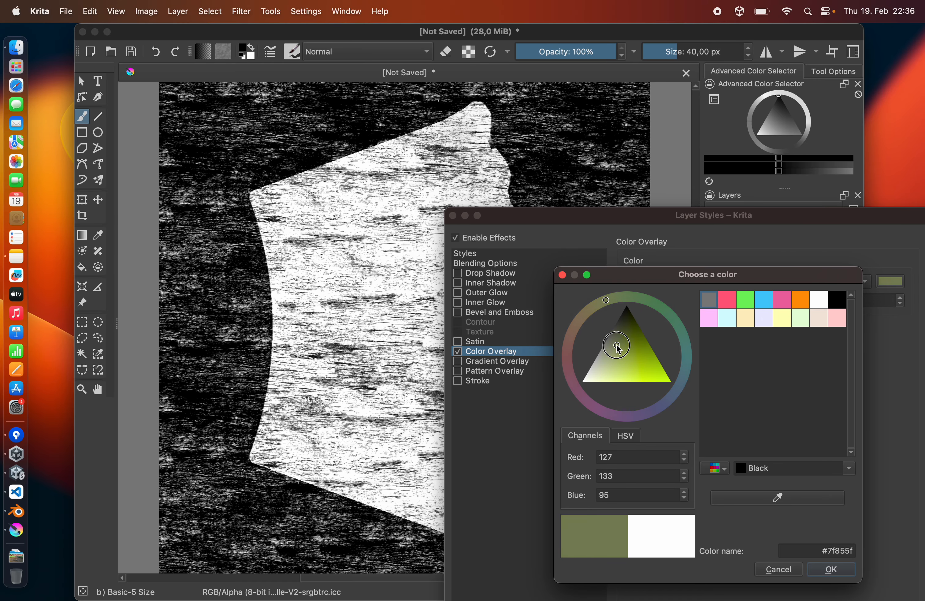
{"action": "left_click", "coordinate": [833, 570]}
{"action": "key", "text": "Return"}
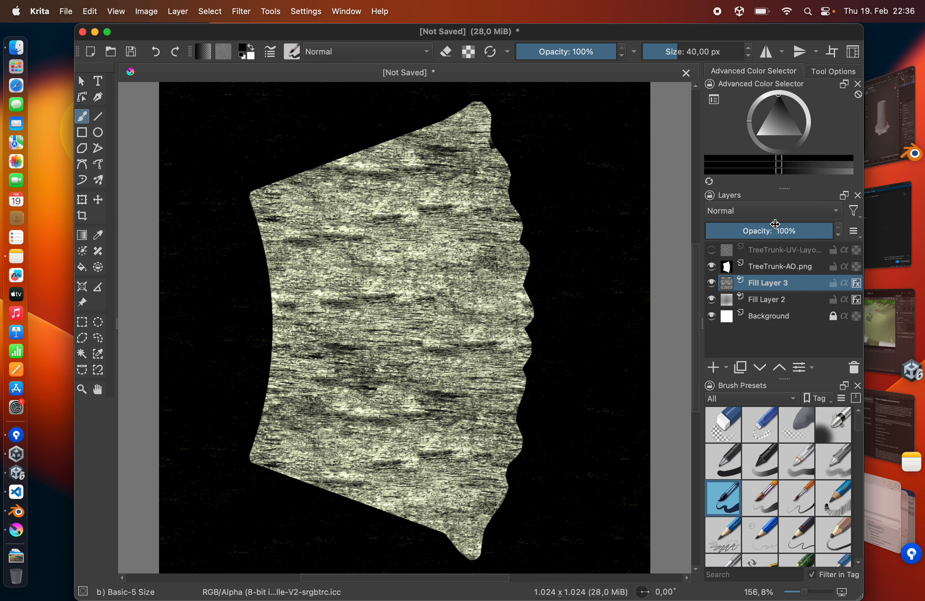
{"action": "left_click_drag", "start_coordinate": [768, 233], "coordinate": [722, 231]}
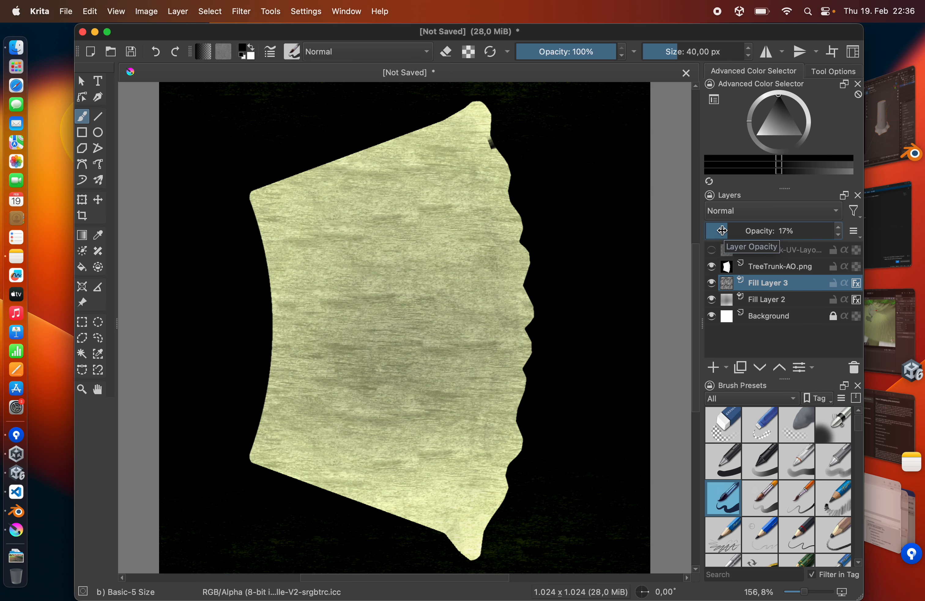
Save the trunk texture document as TreeTrunk.kra and export the image.
{"action": "left_click", "coordinate": [66, 11]}
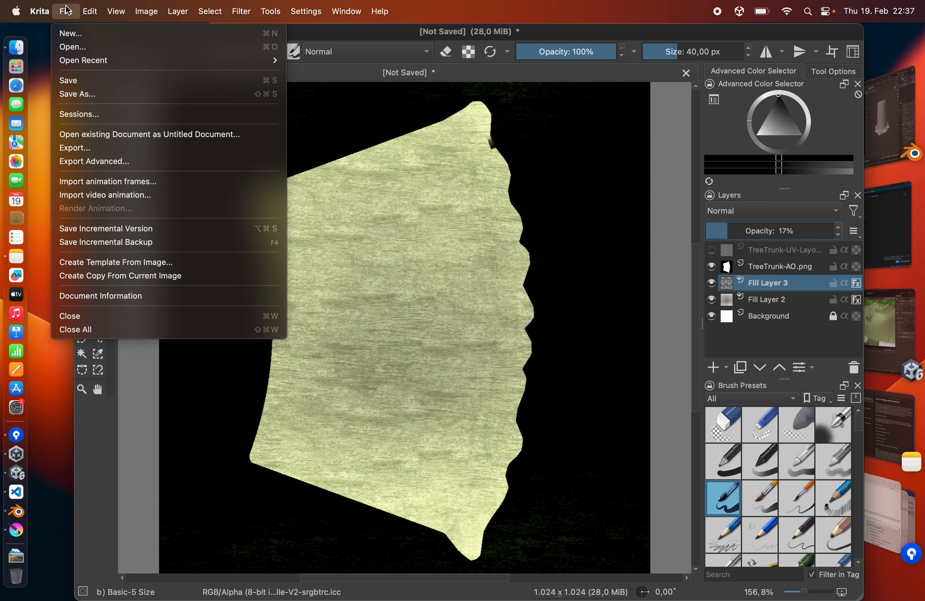
{"action": "left_click", "coordinate": [92, 147]}
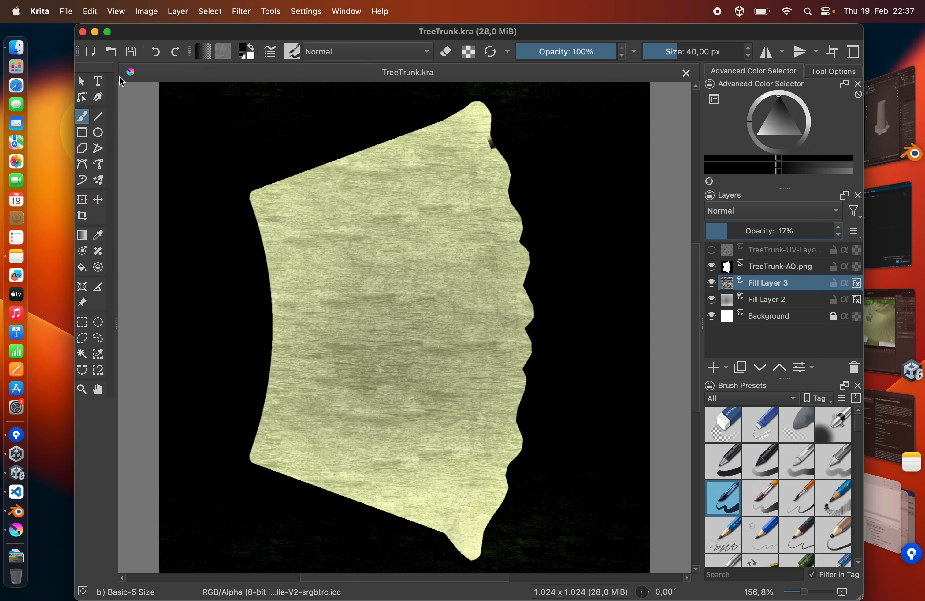
Create another new 1024 × 1024 px document in RGB/Alpha with 8-bit integer depth.
{"action": "left_click", "coordinate": [67, 11]}
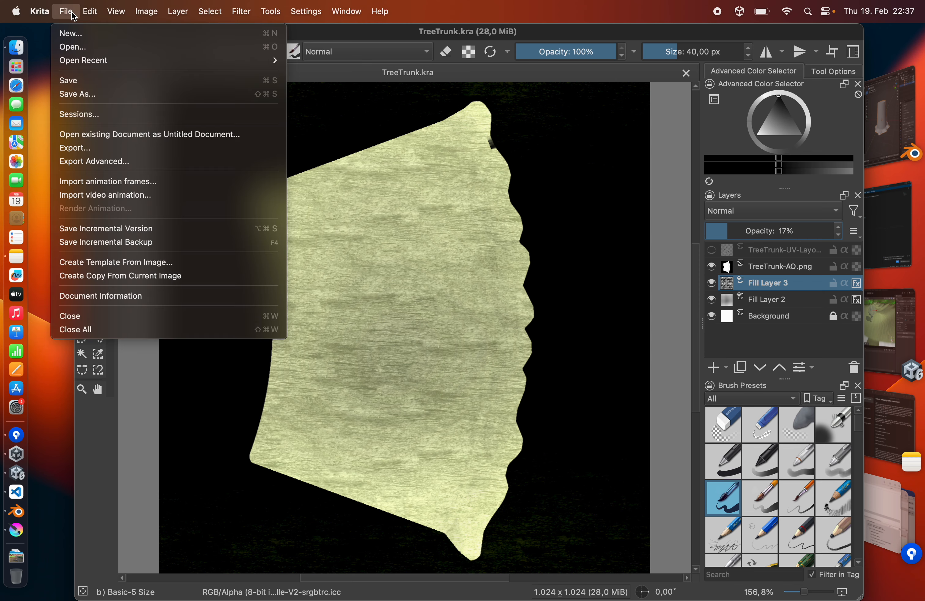
{"action": "left_click", "coordinate": [69, 34]}
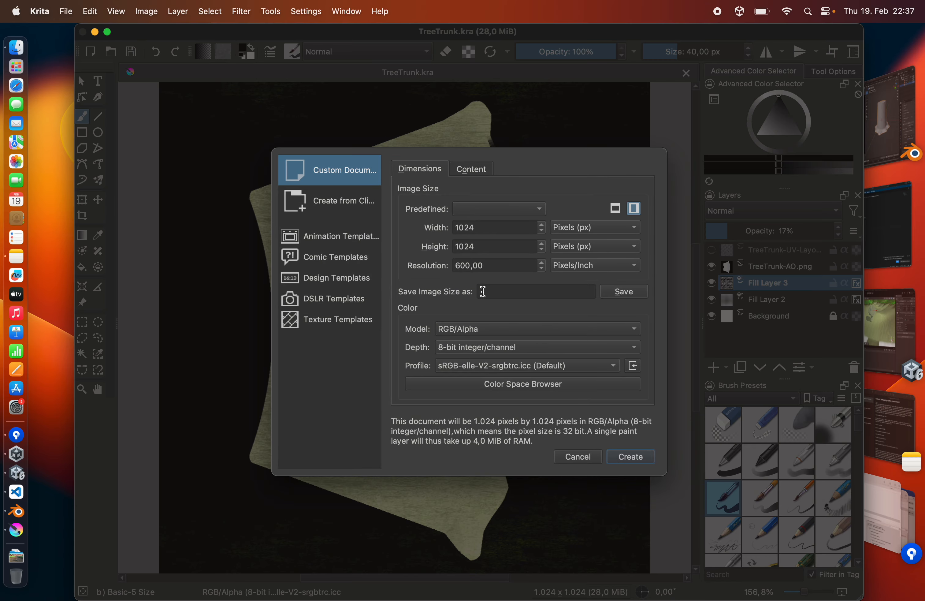
{"action": "left_click", "coordinate": [629, 457]}
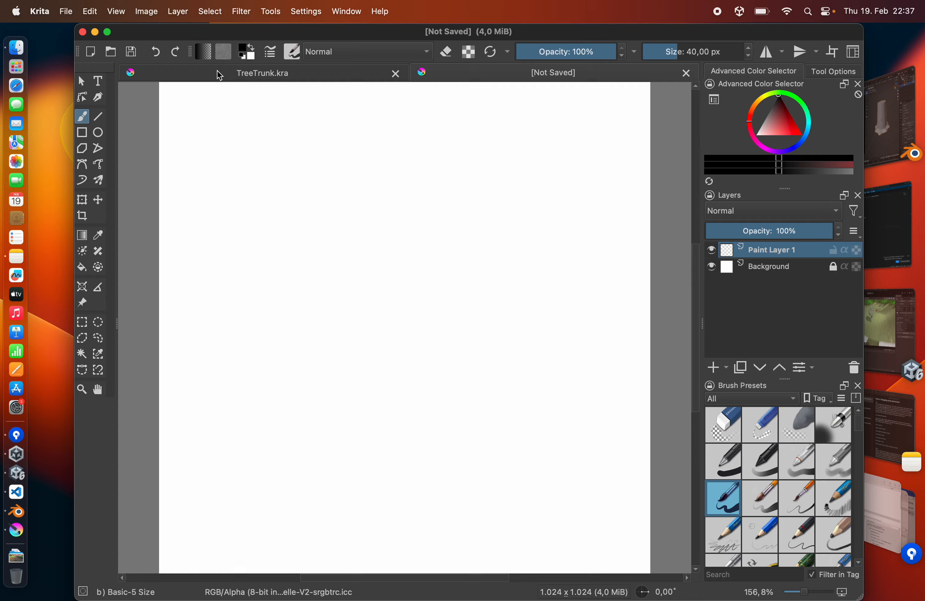
Choose the Stamp Leaves brush preset and enlarge the brush to about 877 px.
{"action": "left_click", "coordinate": [291, 52]}
{"action": "scroll", "coordinate": [422, 323], "scroll_direction": "down", "scroll_amount": 10}
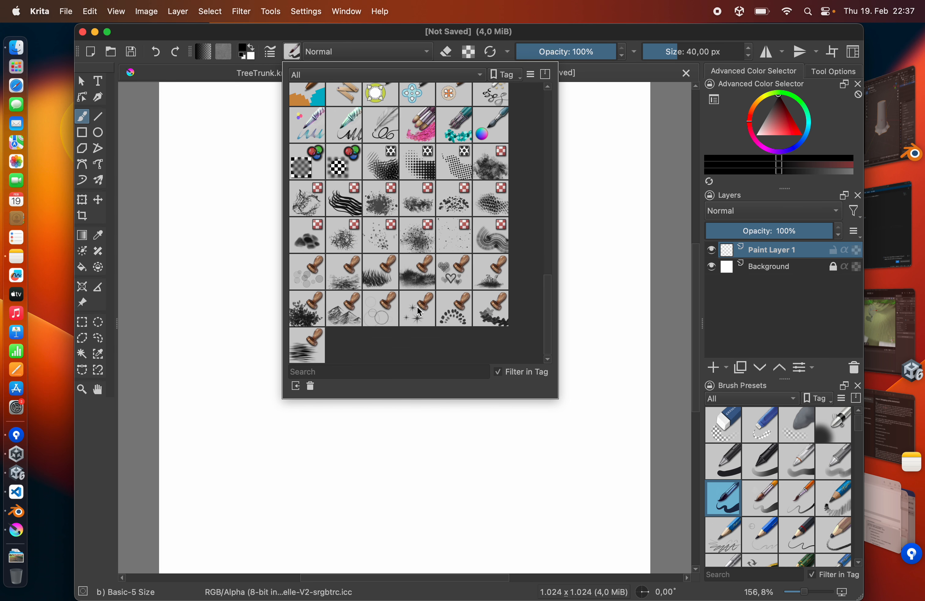
{"action": "left_click", "coordinate": [308, 309]}
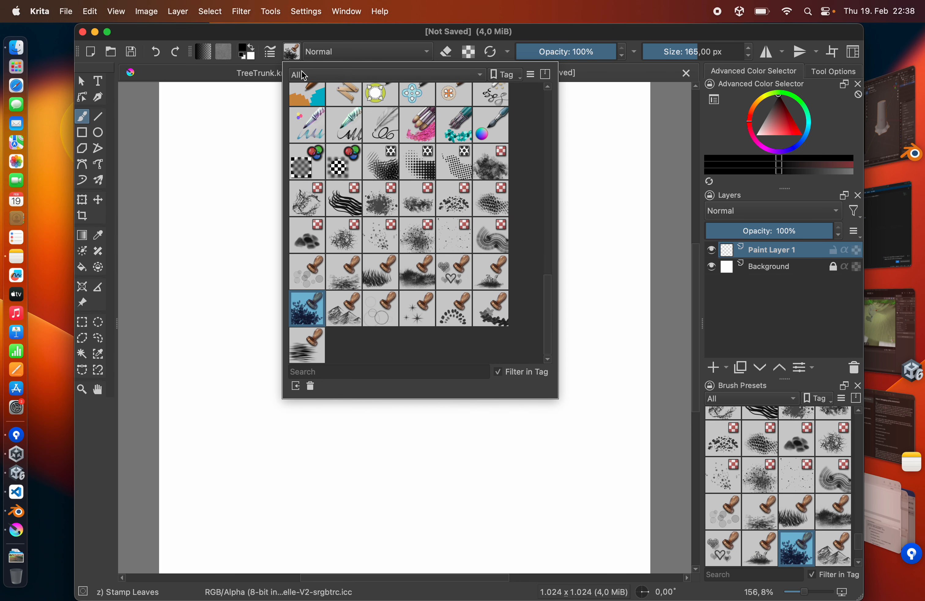
{"action": "left_click", "coordinate": [291, 52]}
{"action": "left_click", "coordinate": [273, 51]}
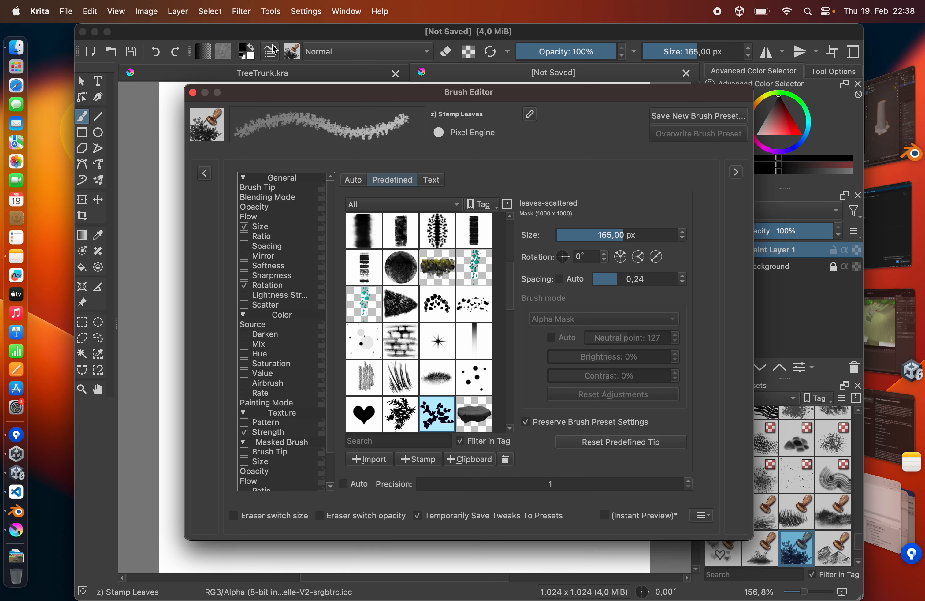
{"action": "left_click", "coordinate": [639, 235]}
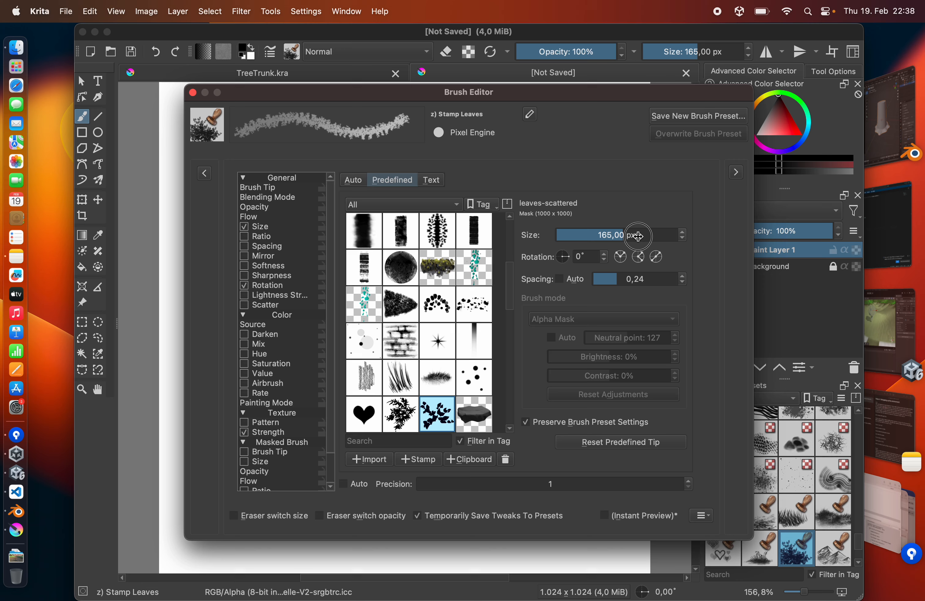
{"action": "left_click", "coordinate": [193, 92]}
{"action": "left_click", "coordinate": [721, 52]}
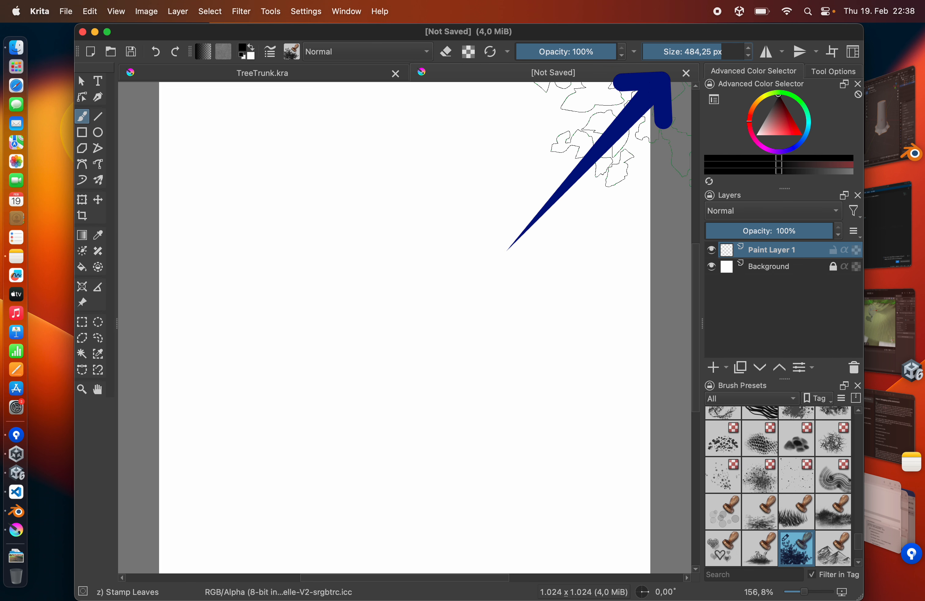
{"action": "left_click", "coordinate": [736, 54]}
{"action": "left_click", "coordinate": [737, 53]}
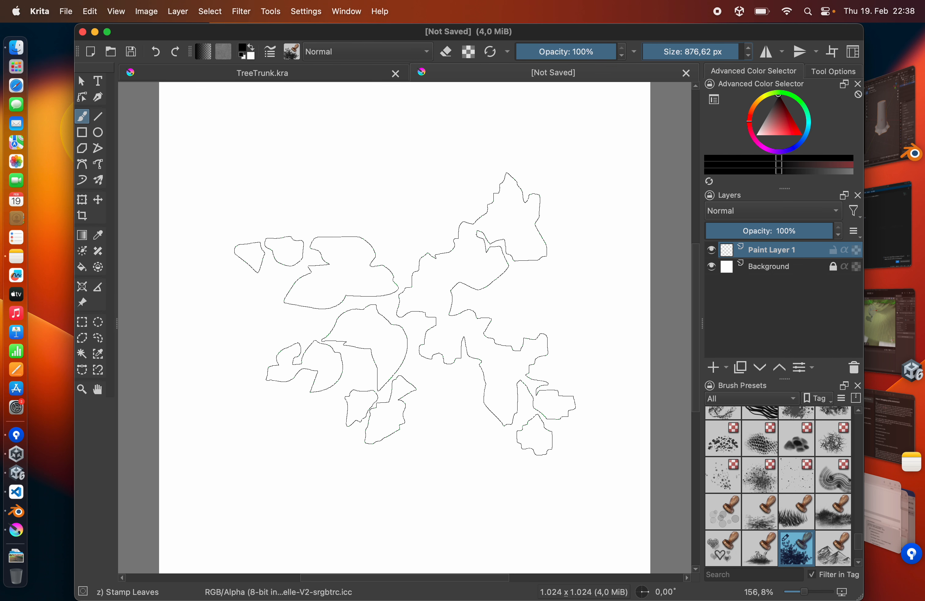
Set the foreground color to a dark green and the brush size to 1000 px.
{"action": "left_click", "coordinate": [244, 51]}
{"action": "left_click_drag", "start_coordinate": [373, 229], "coordinate": [478, 310]}
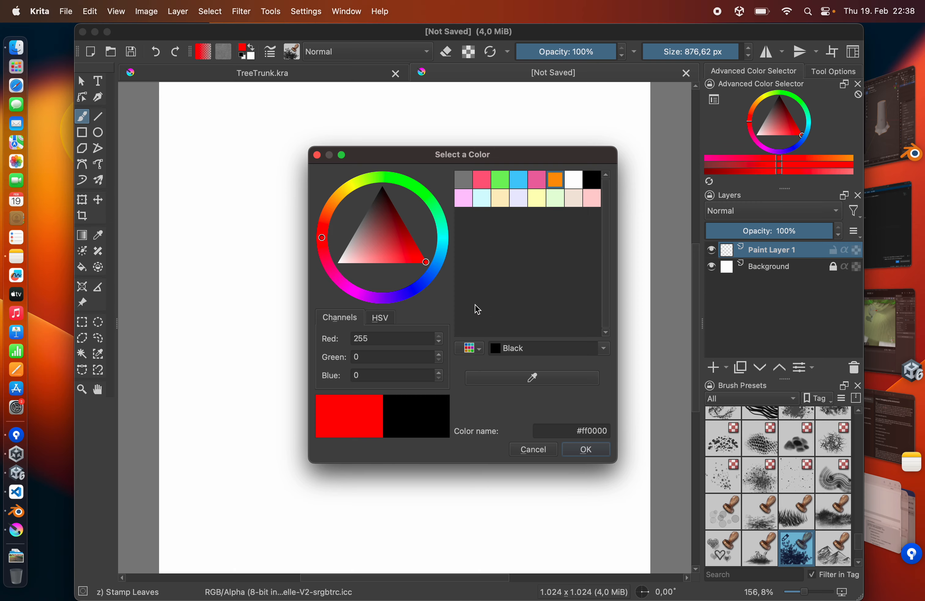
{"action": "left_click", "coordinate": [410, 189]}
{"action": "left_click_drag", "start_coordinate": [398, 216], "coordinate": [397, 212]}
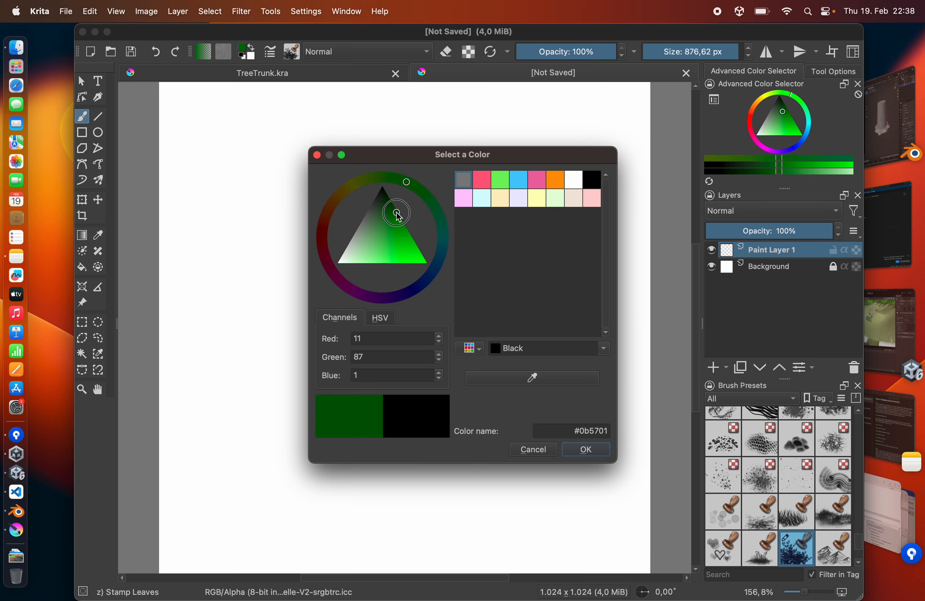
{"action": "left_click", "coordinate": [576, 453]}
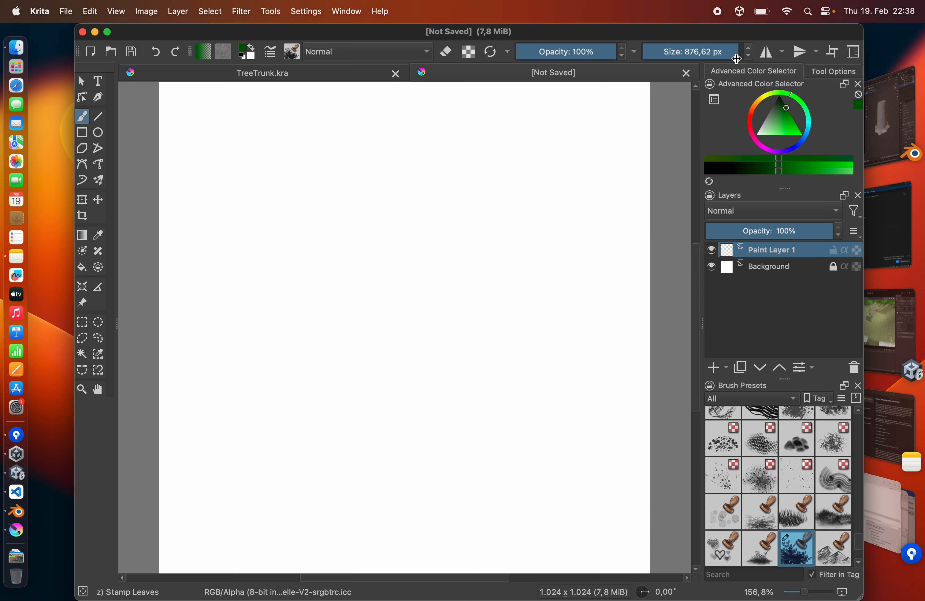
{"action": "left_click_drag", "start_coordinate": [741, 54], "coordinate": [752, 54]}
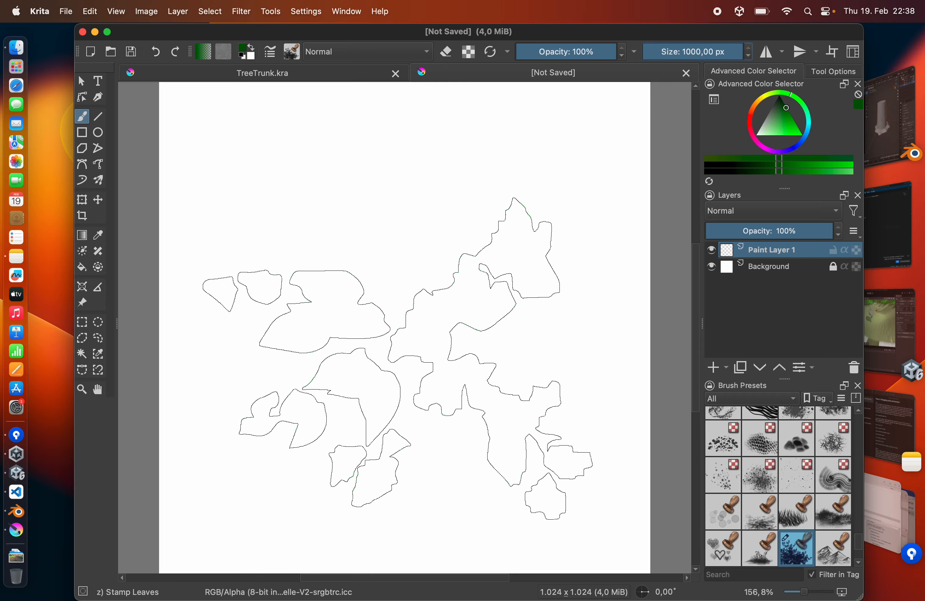
Stamp green leaves on Paint Layer 1 and on four newly added paint layers, spreading them across most of the canvas.
{"action": "mouse_move", "coordinate": [398, 359]}
{"action": "left_mouse_down"}
{"action": "mouse_move", "coordinate": [449, 257]}
{"action": "mouse_move", "coordinate": [604, 425]}
{"action": "left_mouse_up"}
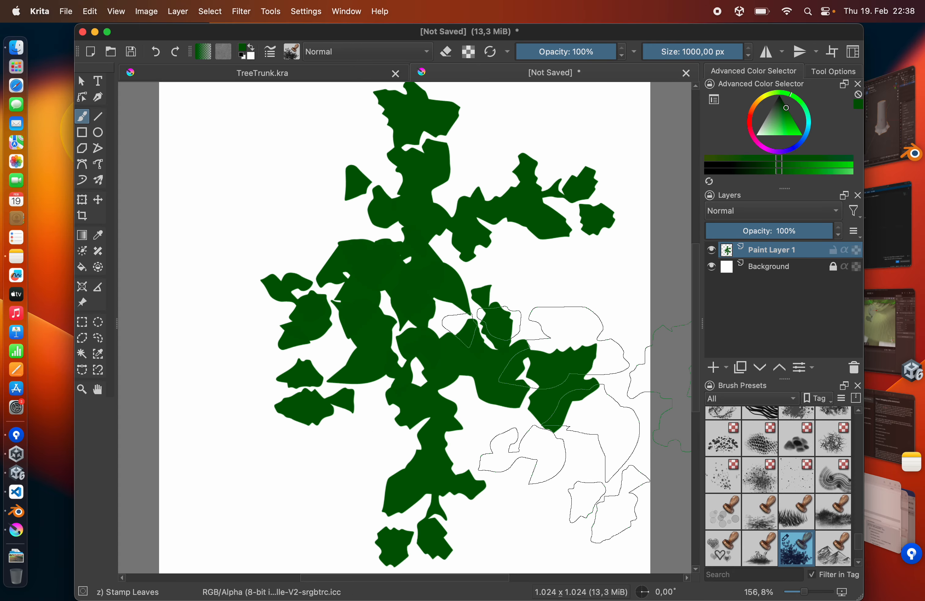
{"action": "left_click", "coordinate": [713, 367]}
{"action": "mouse_move", "coordinate": [382, 429]}
{"action": "left_mouse_down"}
{"action": "mouse_move", "coordinate": [312, 296]}
{"action": "mouse_move", "coordinate": [339, 258]}
{"action": "mouse_move", "coordinate": [402, 246]}
{"action": "left_mouse_up"}
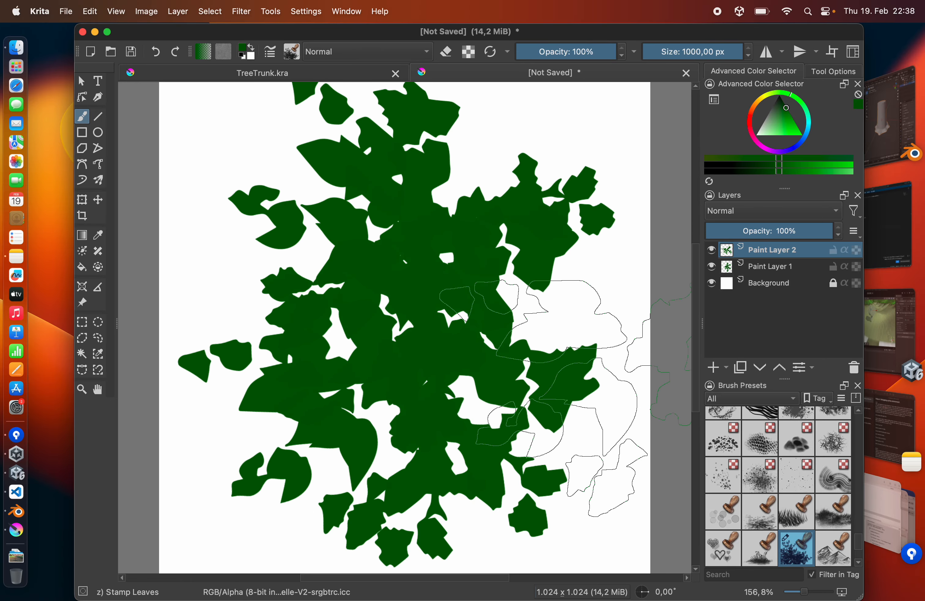
{"action": "left_click", "coordinate": [713, 371]}
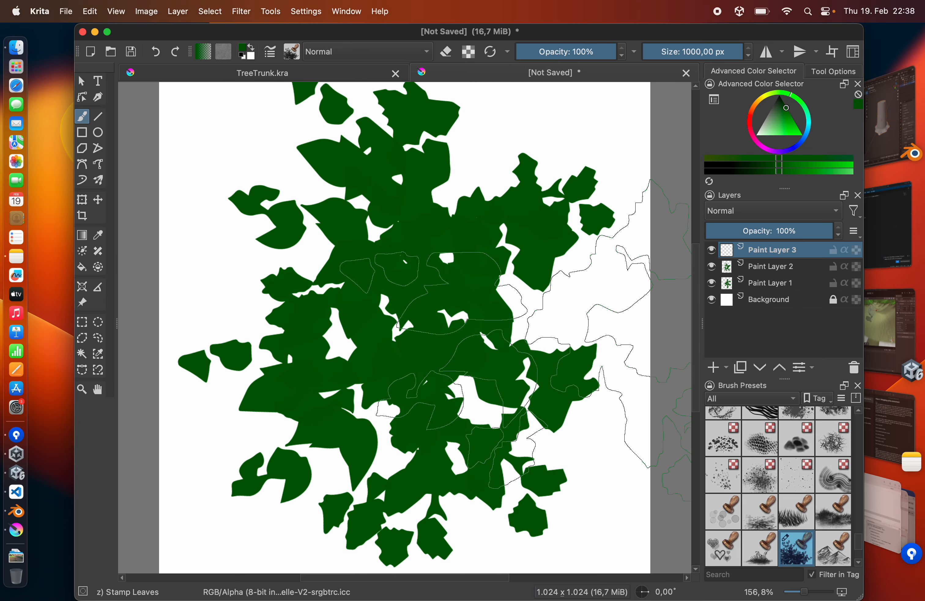
{"action": "mouse_move", "coordinate": [592, 324]}
{"action": "left_mouse_down"}
{"action": "mouse_move", "coordinate": [553, 351]}
{"action": "mouse_move", "coordinate": [468, 292]}
{"action": "mouse_move", "coordinate": [488, 187]}
{"action": "left_mouse_up"}
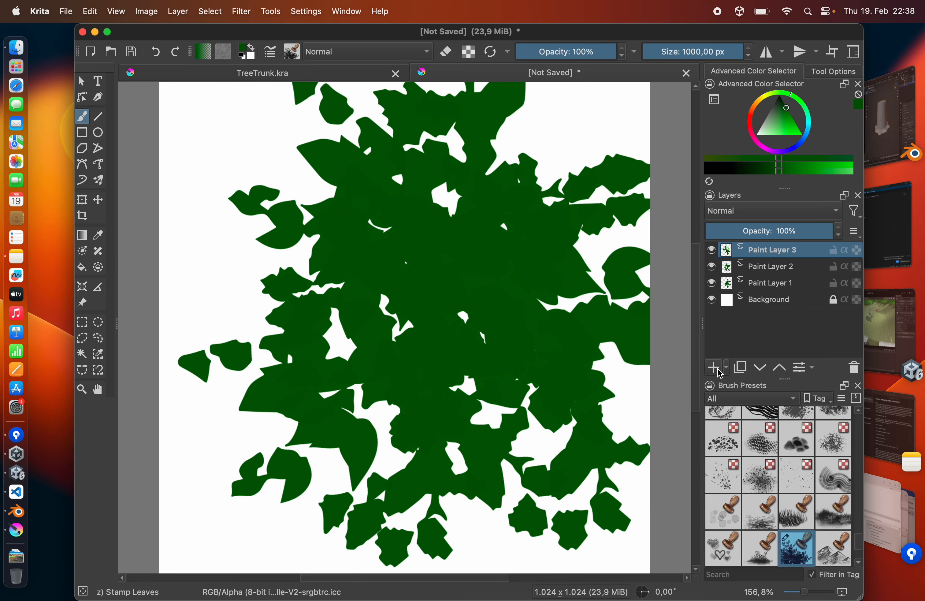
{"action": "left_click", "coordinate": [716, 368]}
{"action": "left_click_drag", "start_coordinate": [234, 507], "coordinate": [273, 390]}
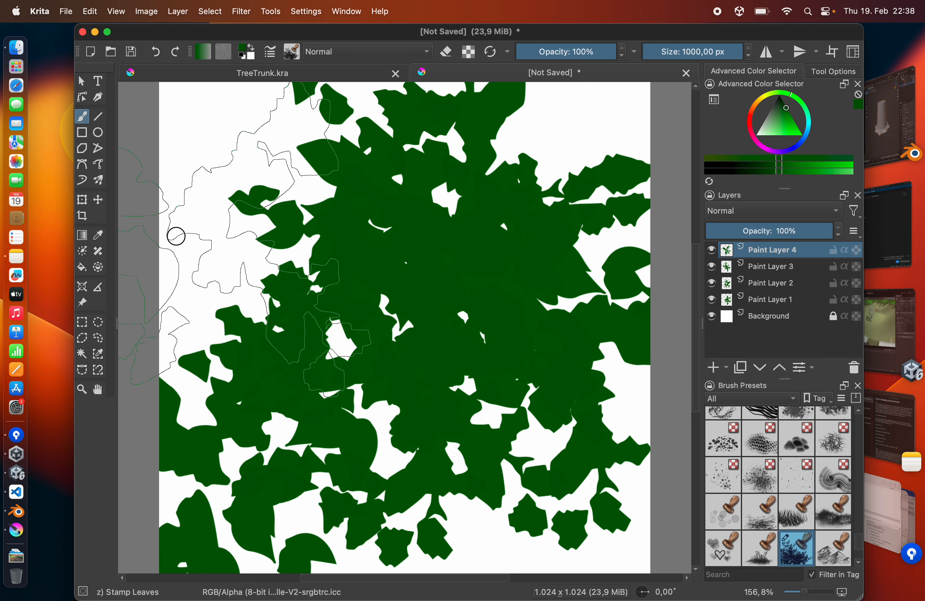
{"action": "left_click", "coordinate": [176, 236]}
{"action": "left_click", "coordinate": [717, 368]}
{"action": "mouse_move", "coordinate": [585, 488]}
{"action": "left_mouse_down"}
{"action": "mouse_move", "coordinate": [507, 527]}
{"action": "mouse_move", "coordinate": [487, 507]}
{"action": "mouse_move", "coordinate": [514, 214]}
{"action": "mouse_move", "coordinate": [566, 149]}
{"action": "mouse_move", "coordinate": [562, 140]}
{"action": "mouse_move", "coordinate": [254, 164]}
{"action": "mouse_move", "coordinate": [234, 183]}
{"action": "mouse_move", "coordinate": [250, 195]}
{"action": "left_mouse_up"}
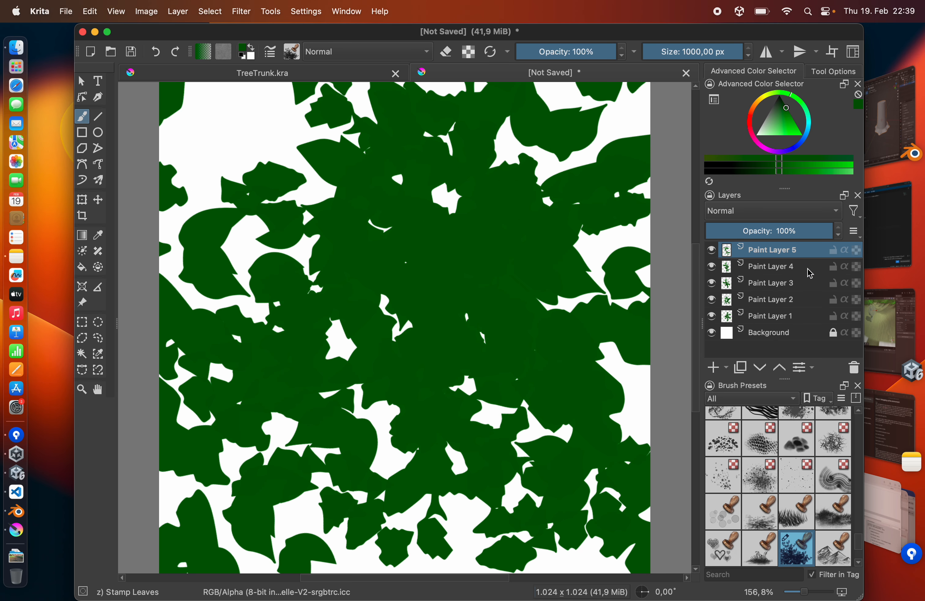
Add a bright green #00ff00 Color Overlay layer style to Paint Layer 5.
{"action": "right_click", "coordinate": [761, 253]}
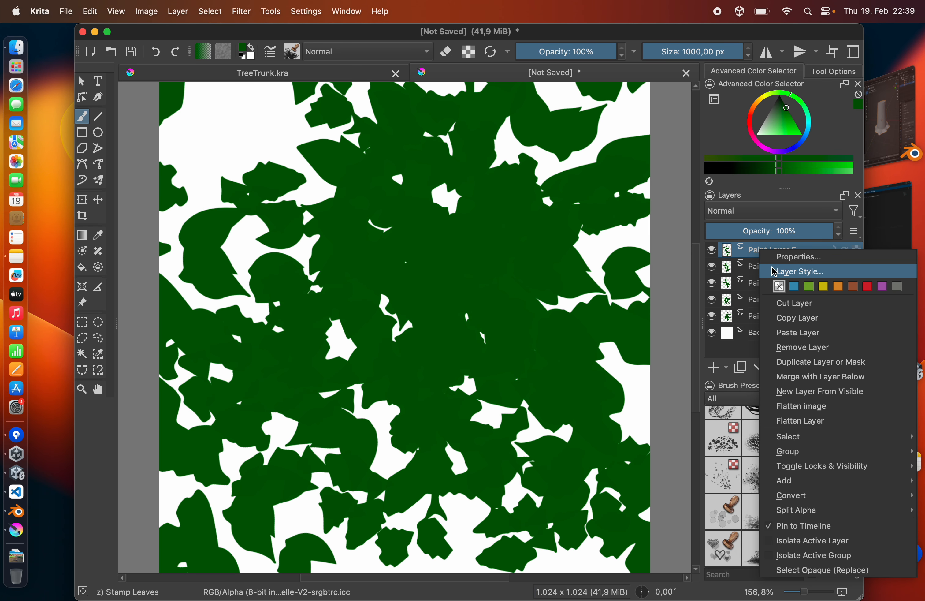
{"action": "left_click", "coordinate": [777, 272]}
{"action": "left_click", "coordinate": [237, 206]}
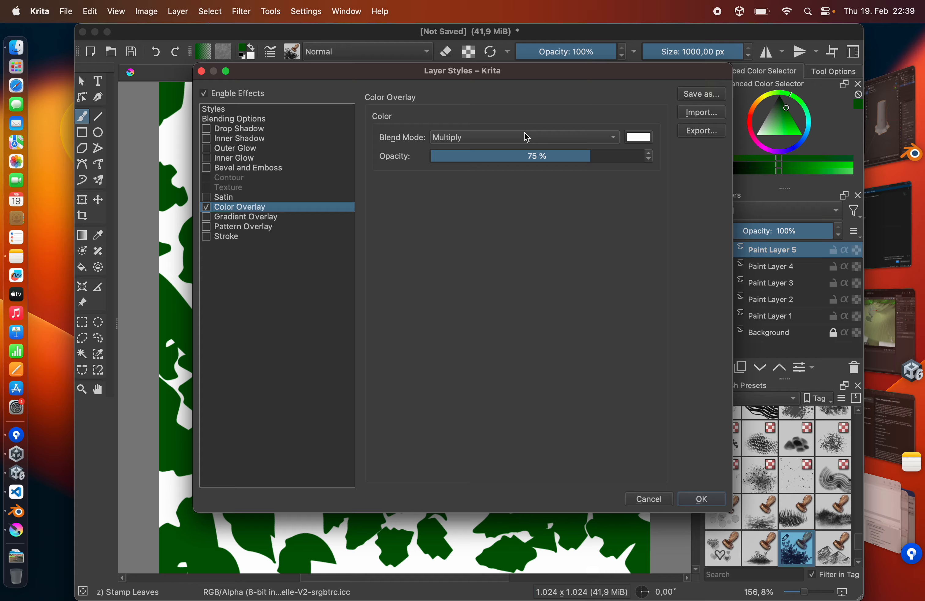
{"action": "left_click", "coordinate": [636, 138]}
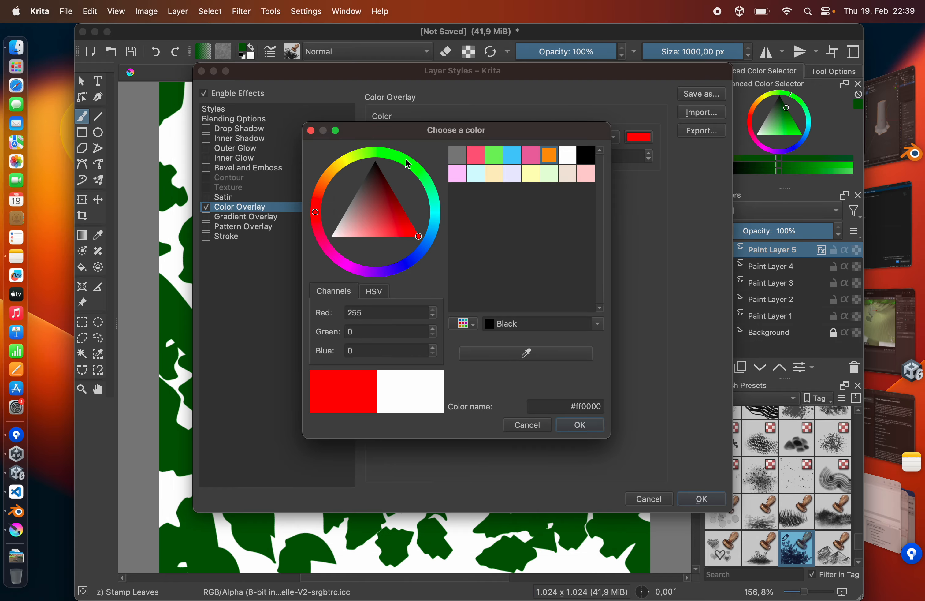
{"action": "left_click", "coordinate": [572, 423]}
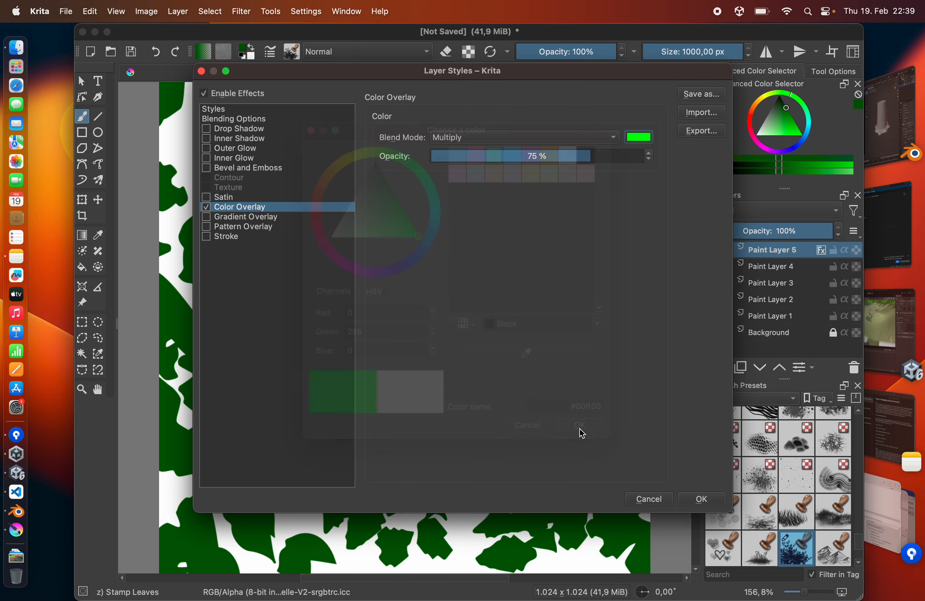
{"action": "left_click", "coordinate": [702, 498]}
{"action": "right_click", "coordinate": [763, 257]}
{"action": "left_click", "coordinate": [758, 281]}
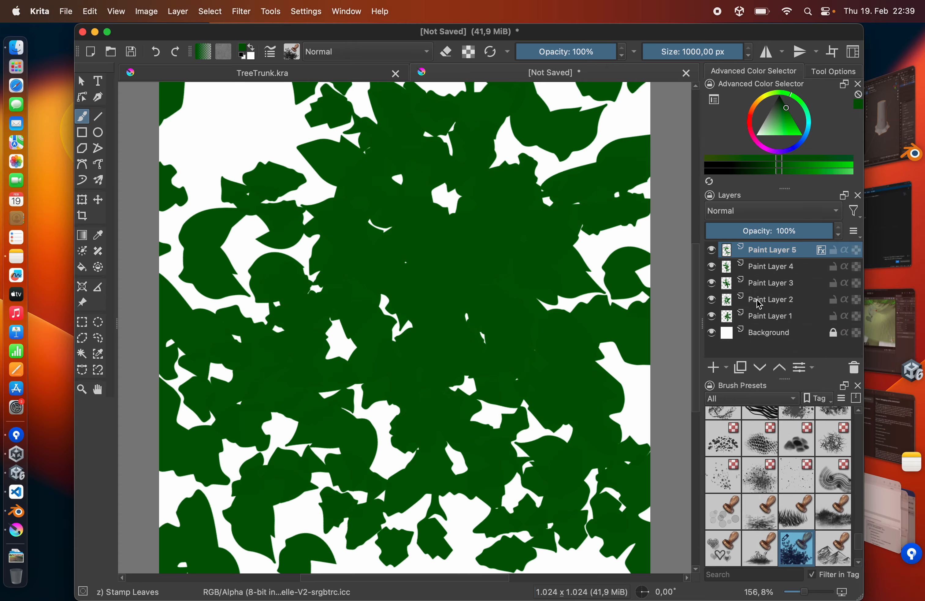
Add a Color Overlay layer style in #2ac86d to Paint Layer 2.
{"action": "right_click", "coordinate": [759, 300]}
{"action": "left_click", "coordinate": [794, 43]}
{"action": "left_click", "coordinate": [207, 207]}
{"action": "left_click", "coordinate": [640, 137]}
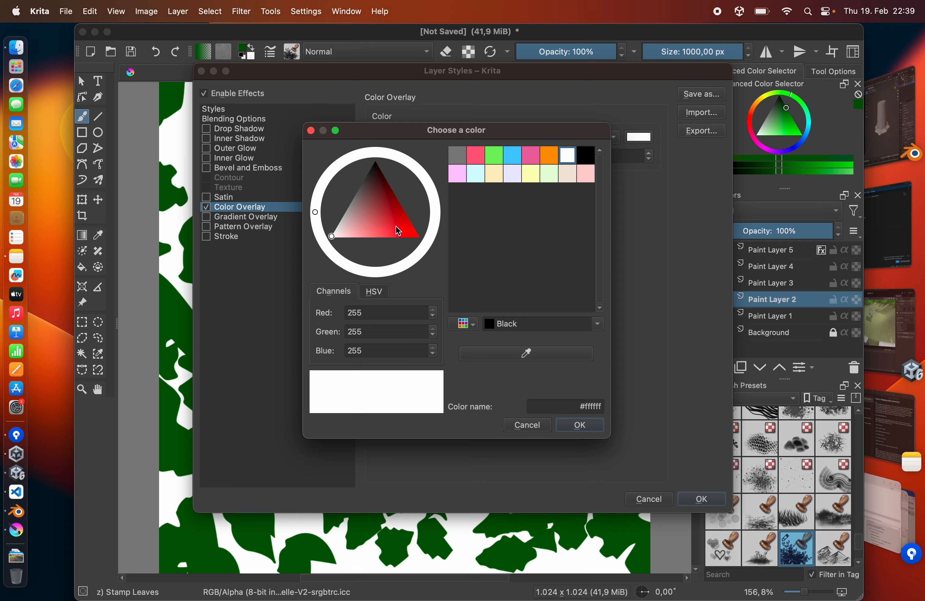
{"action": "left_click_drag", "start_coordinate": [398, 233], "coordinate": [475, 279]}
{"action": "left_click", "coordinate": [424, 174]}
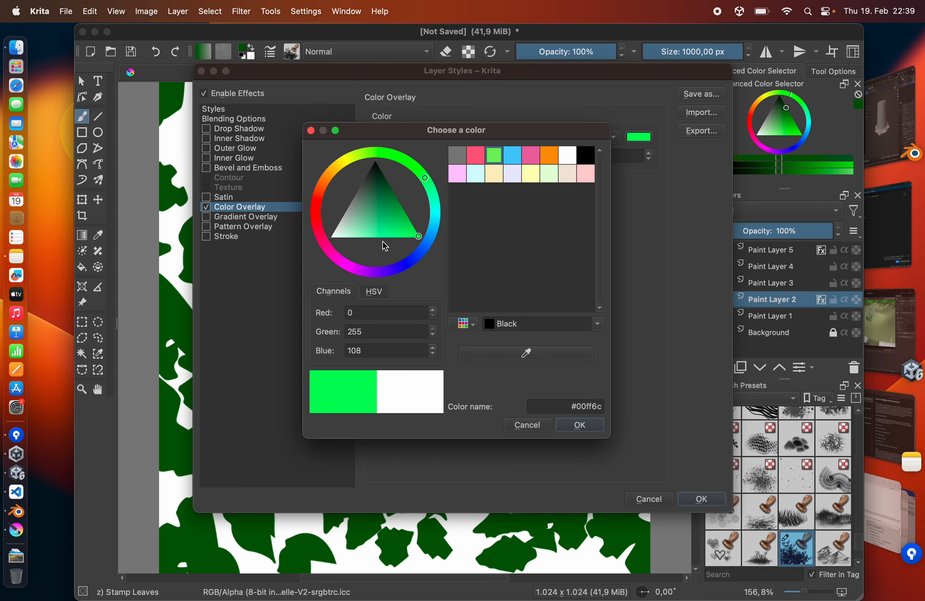
{"action": "left_click", "coordinate": [397, 222]}
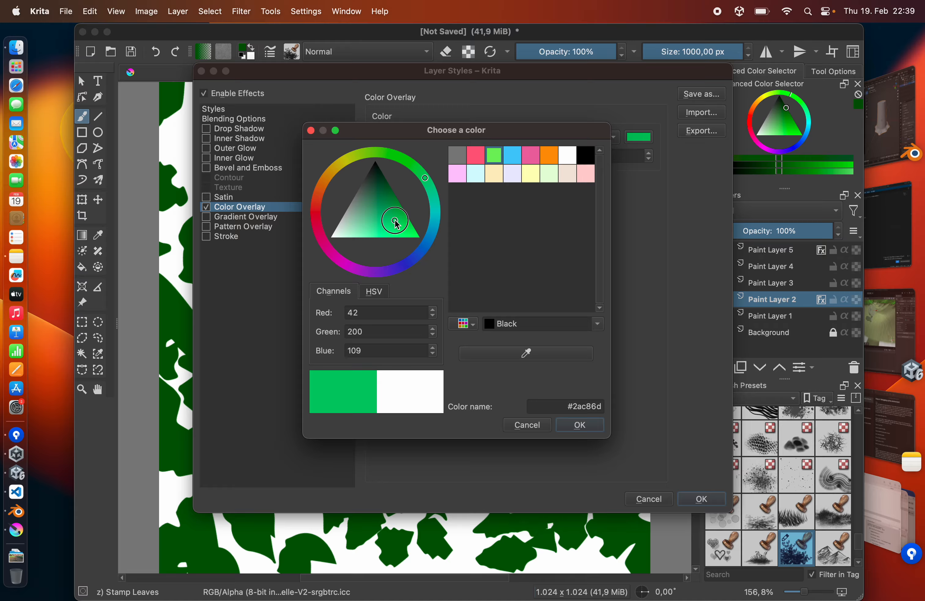
{"action": "left_click", "coordinate": [580, 424]}
{"action": "left_click", "coordinate": [701, 499]}
Add a Color Overlay layer style in the muted green #82be74 to Paint Layer 3.
{"action": "right_click", "coordinate": [770, 283]}
{"action": "left_click", "coordinate": [788, 47]}
{"action": "left_click", "coordinate": [207, 207]}
{"action": "left_click", "coordinate": [639, 136]}
{"action": "left_click", "coordinate": [416, 234]}
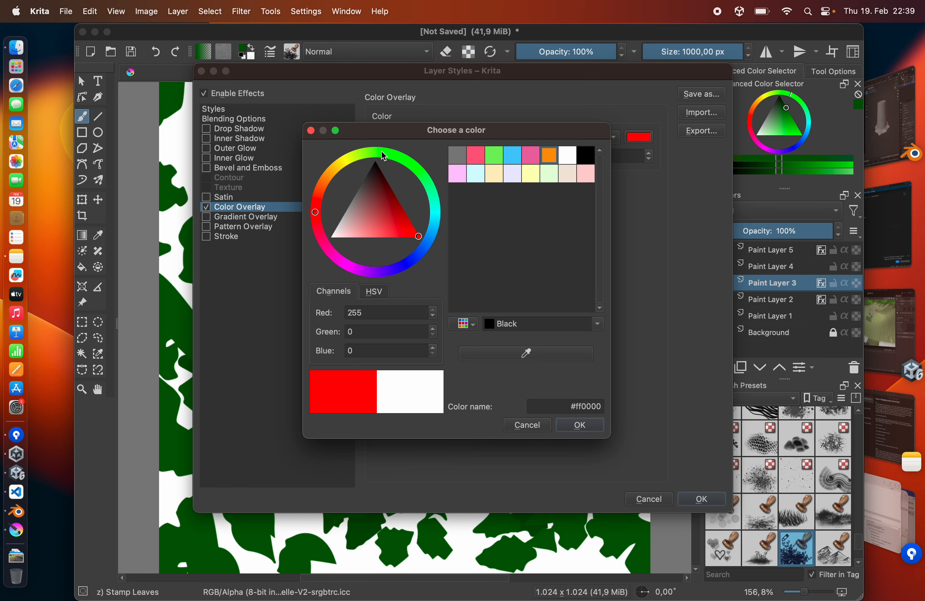
{"action": "left_click", "coordinate": [394, 155]}
{"action": "left_click_drag", "start_coordinate": [383, 206], "coordinate": [368, 217]}
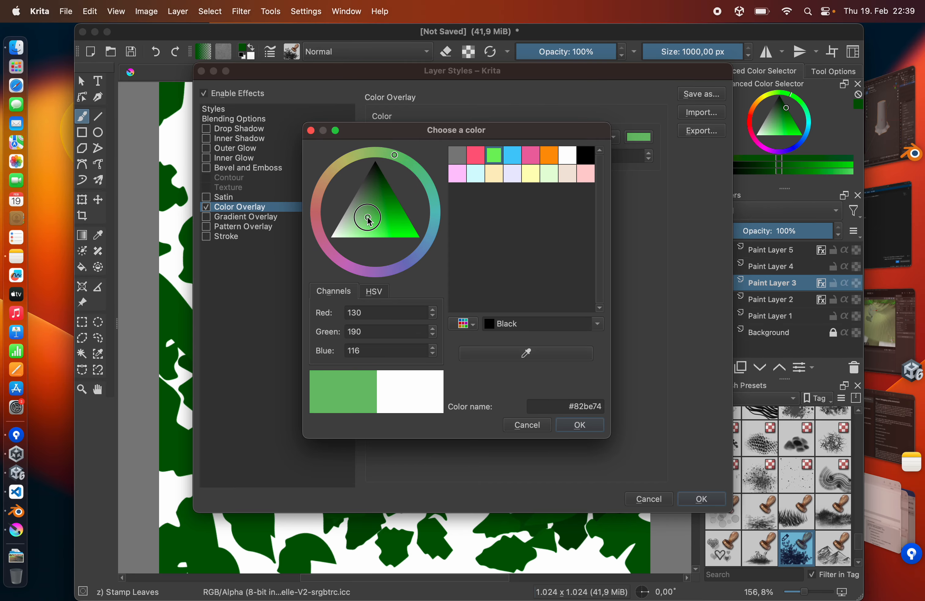
{"action": "left_click", "coordinate": [580, 425]}
{"action": "left_click", "coordinate": [701, 498]}
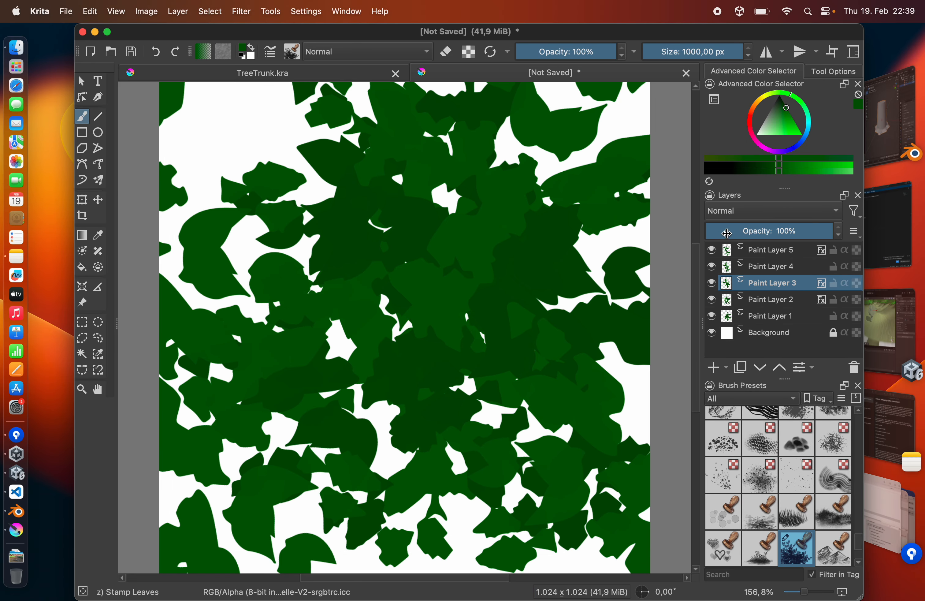
Add a lime green Color Overlay layer style to Paint Layer 4 and set its blend mode to Normal.
{"action": "left_click", "coordinate": [760, 266]}
{"action": "right_click", "coordinate": [763, 265]}
{"action": "left_click", "coordinate": [784, 285]}
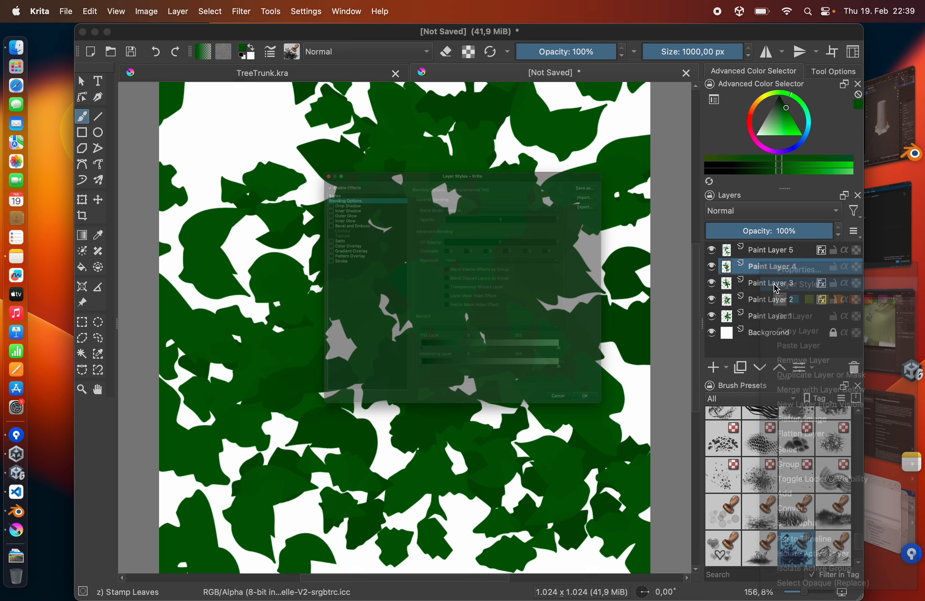
{"action": "left_click", "coordinate": [239, 206]}
{"action": "left_click", "coordinate": [637, 137]}
{"action": "left_click", "coordinate": [578, 427]}
{"action": "left_click", "coordinate": [490, 137]}
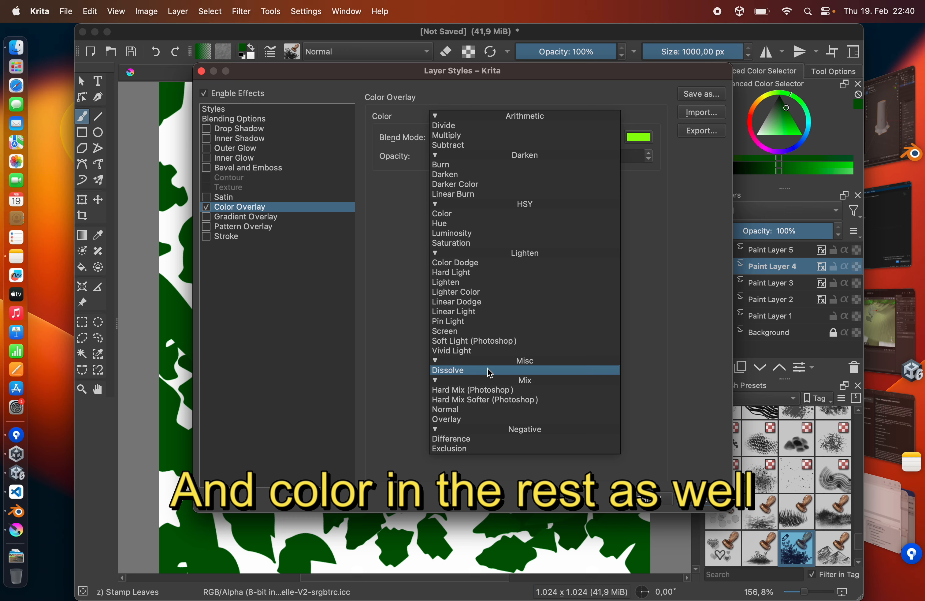
{"action": "left_click", "coordinate": [449, 409]}
Switch the Color Overlay blend mode of the other already styled paint layers to Normal.
{"action": "right_click", "coordinate": [762, 282]}
{"action": "left_click", "coordinate": [701, 499]}
{"action": "left_click", "coordinate": [723, 248]}
{"action": "right_click", "coordinate": [762, 300]}
{"action": "left_click", "coordinate": [784, 45]}
{"action": "left_click", "coordinate": [701, 498]}
Add a Color Overlay layer style in a custom green to Paint Layer 1.
{"action": "right_click", "coordinate": [754, 314]}
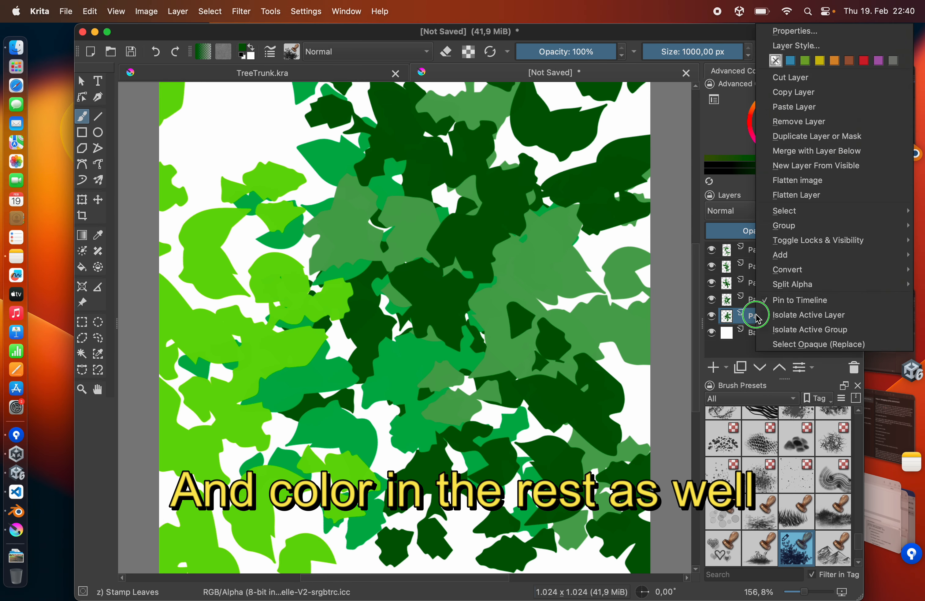
{"action": "left_click", "coordinate": [783, 45]}
{"action": "left_click", "coordinate": [637, 137]}
{"action": "left_click", "coordinate": [578, 425]}
{"action": "left_click", "coordinate": [700, 499]}
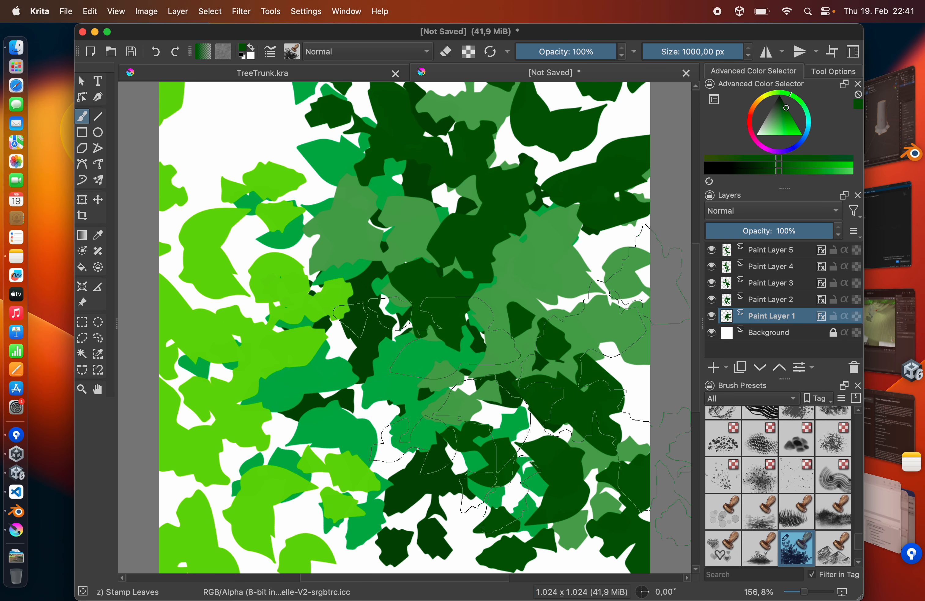
Add a dark green fill layer directly above the Background layer.
{"action": "left_click", "coordinate": [755, 338]}
{"action": "left_click", "coordinate": [728, 368]}
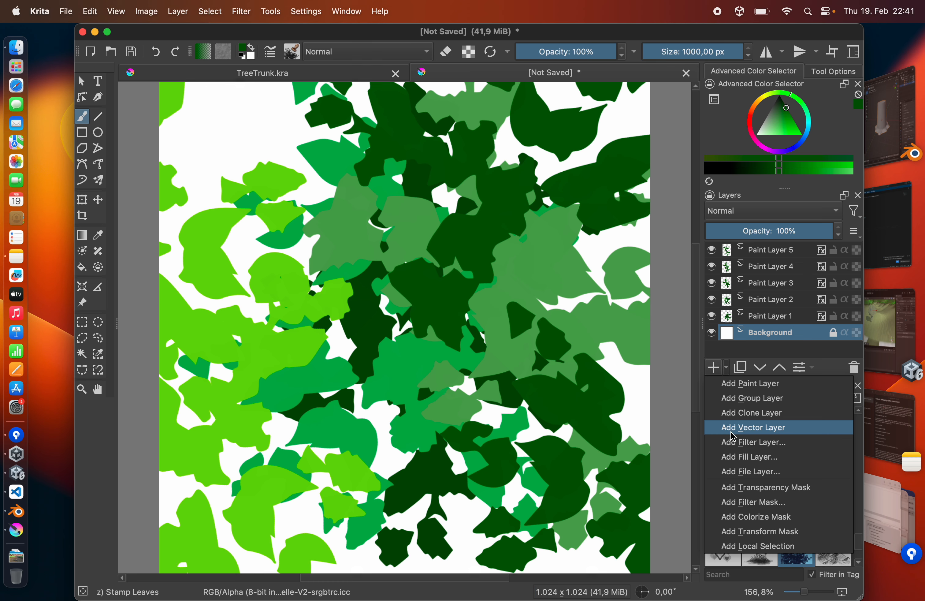
{"action": "left_click", "coordinate": [741, 456]}
{"action": "left_click", "coordinate": [644, 191]}
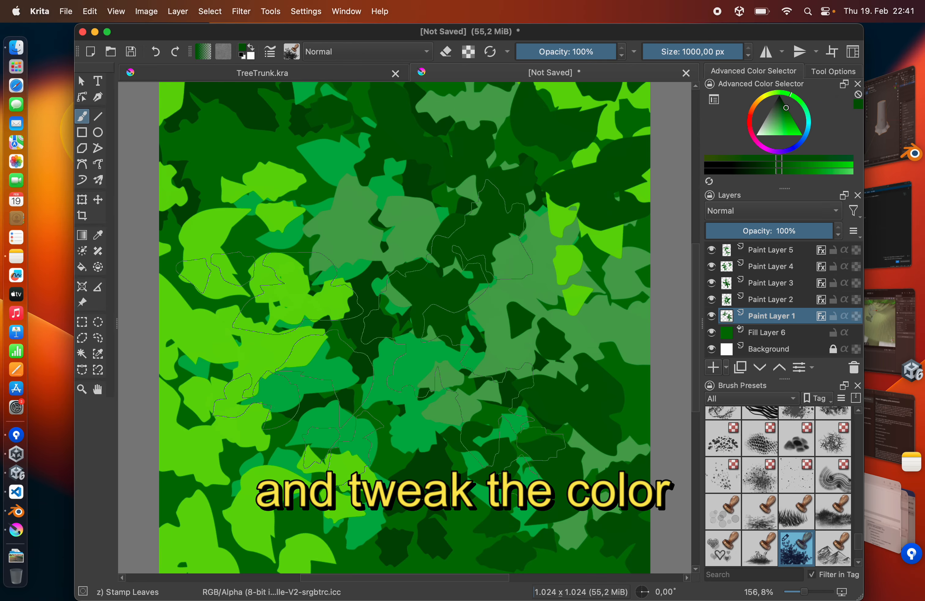
Save the document as TreeLeaves.kra in the HowTo folder and export it as TreeLeaves.png.
{"action": "key", "text": "super+s"}
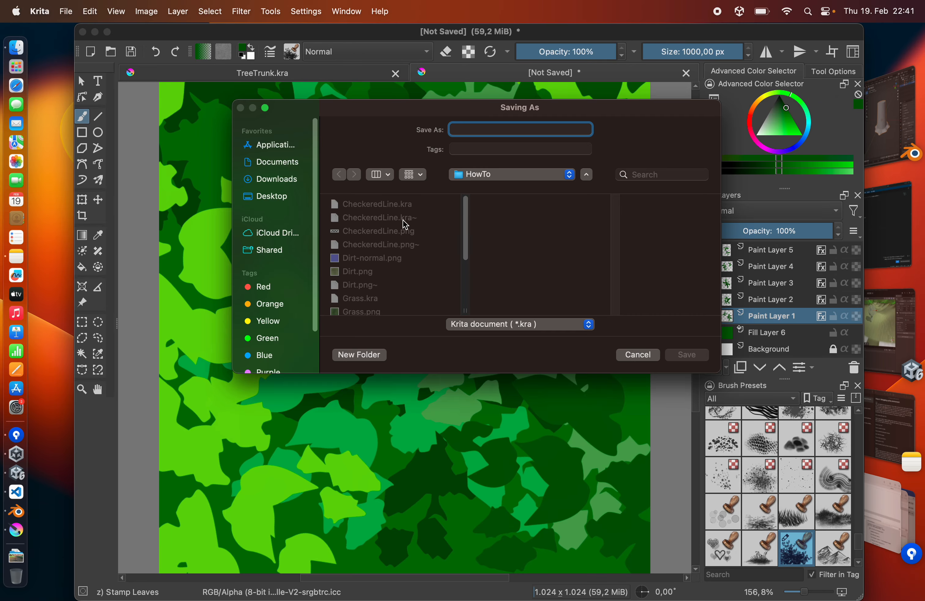
{"action": "type", "text": "TreeLe"}
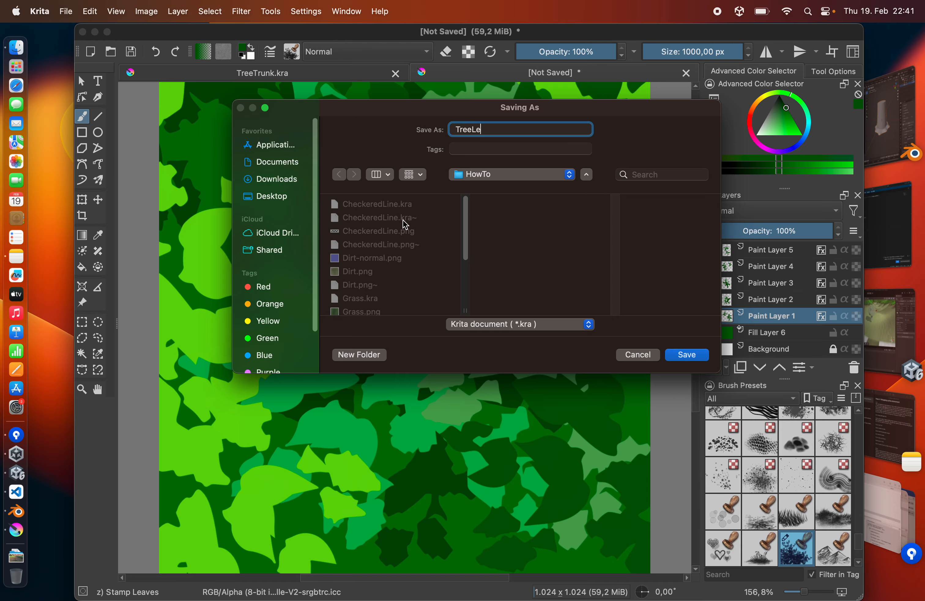
{"action": "type", "text": "aves"}
{"action": "key", "text": "Return"}
{"action": "left_click", "coordinate": [65, 11]}
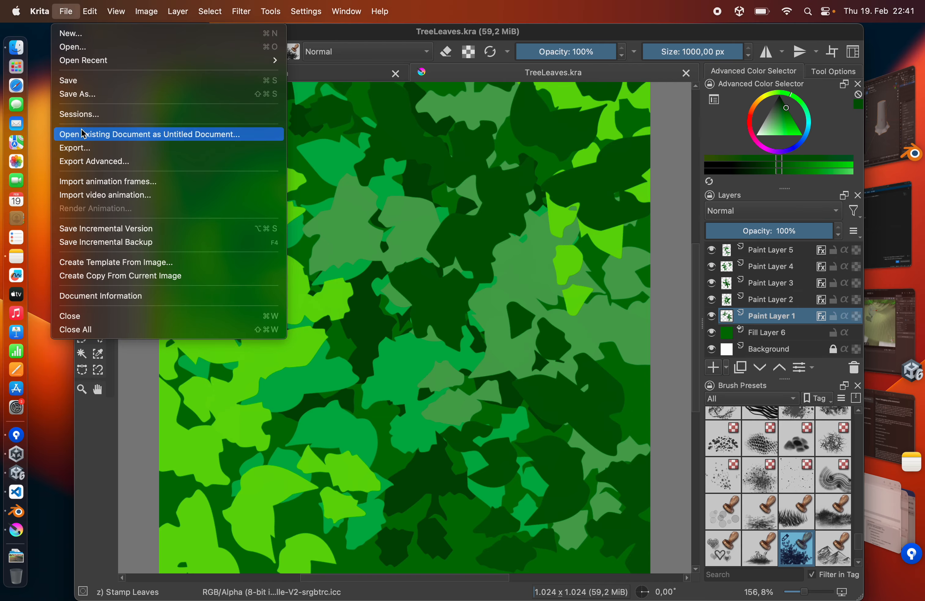
{"action": "left_click", "coordinate": [78, 147]}
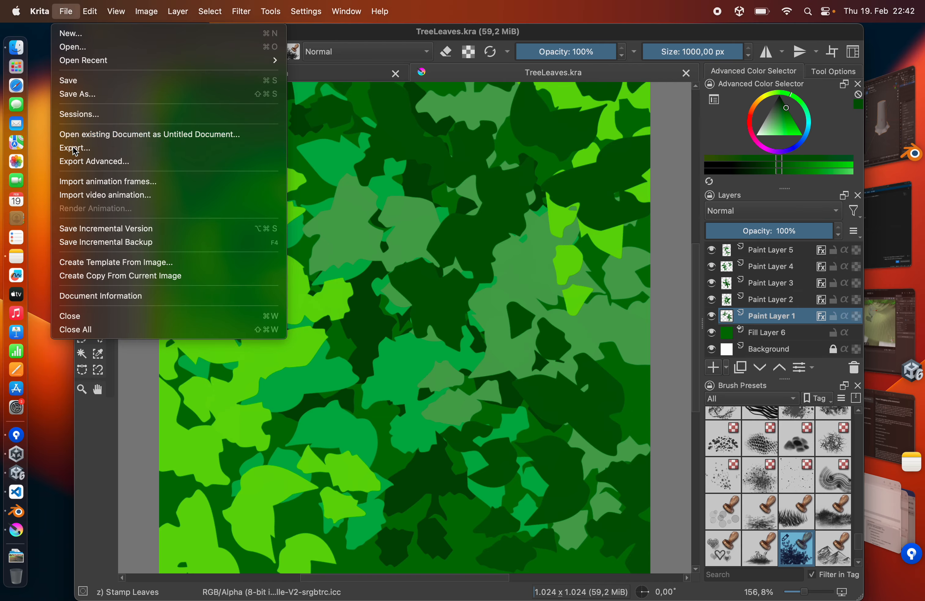
Switch to Unity and import TreeLeaves.png from the HowTo folder into Assets > Textures.
{"action": "left_click", "coordinate": [874, 325]}
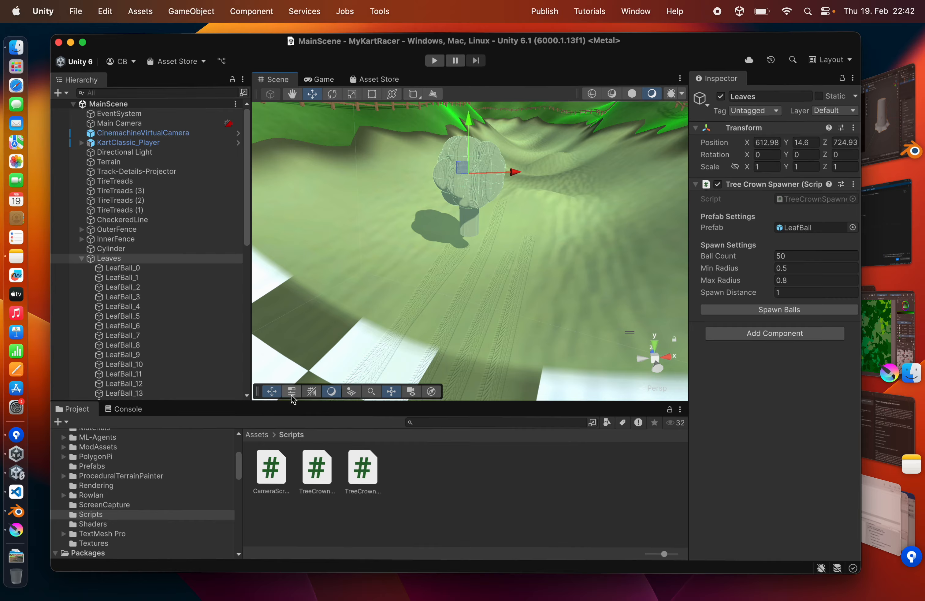
{"action": "left_click", "coordinate": [83, 547]}
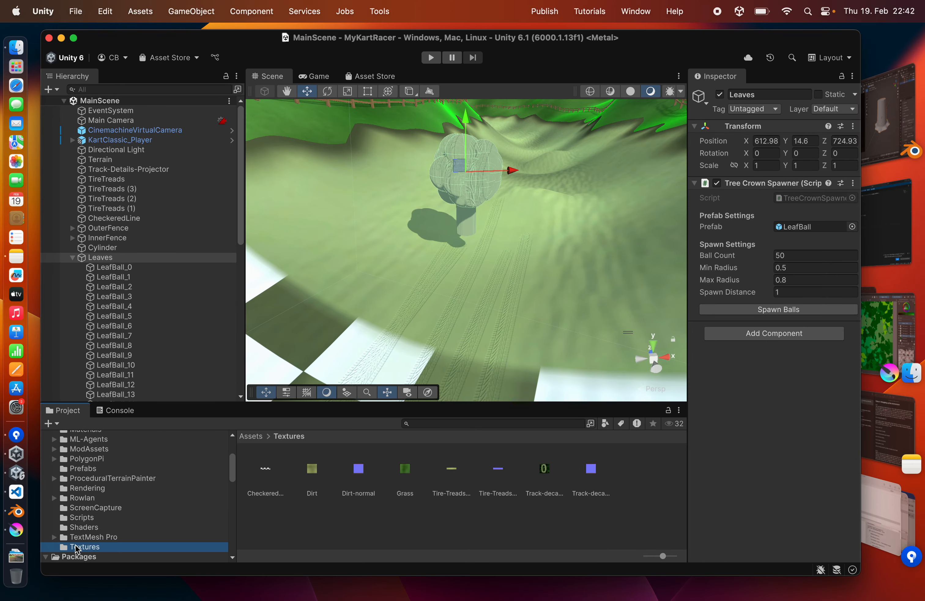
{"action": "key", "text": "super+Tab"}
{"action": "key", "text": "super+Tab"}
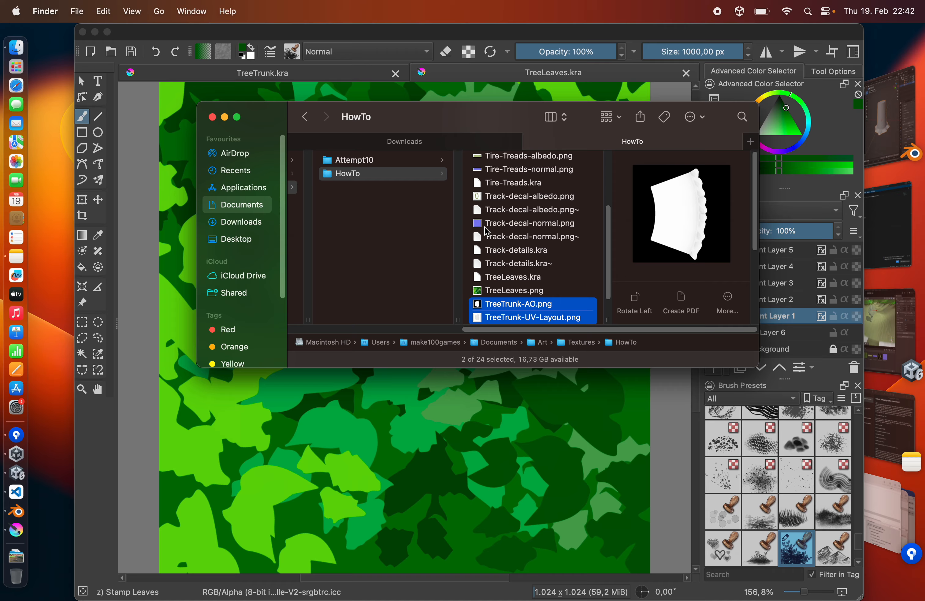
{"action": "left_click", "coordinate": [512, 291]}
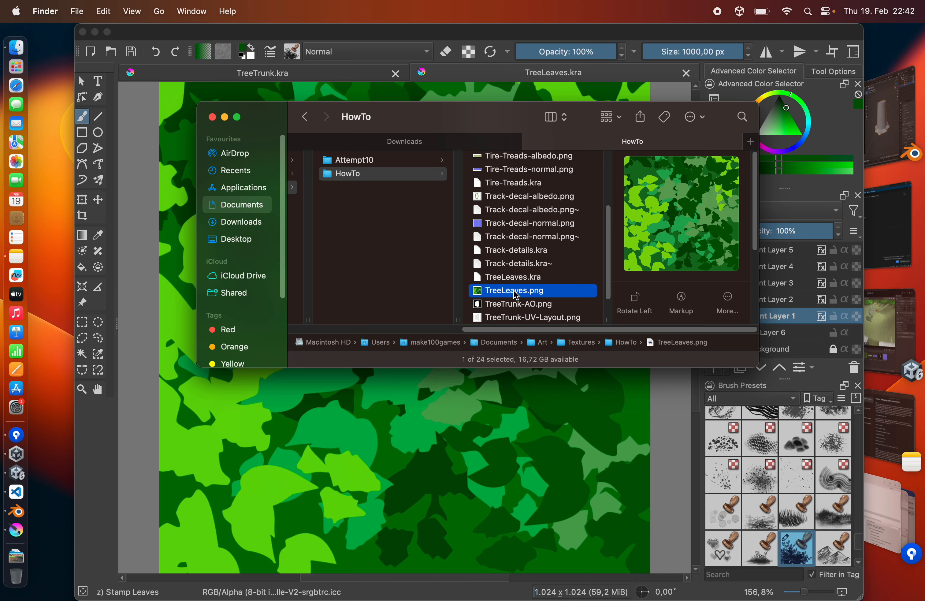
{"action": "key", "text": "super+Tab"}
{"action": "left_click_drag", "start_coordinate": [890, 314], "coordinate": [421, 174]}
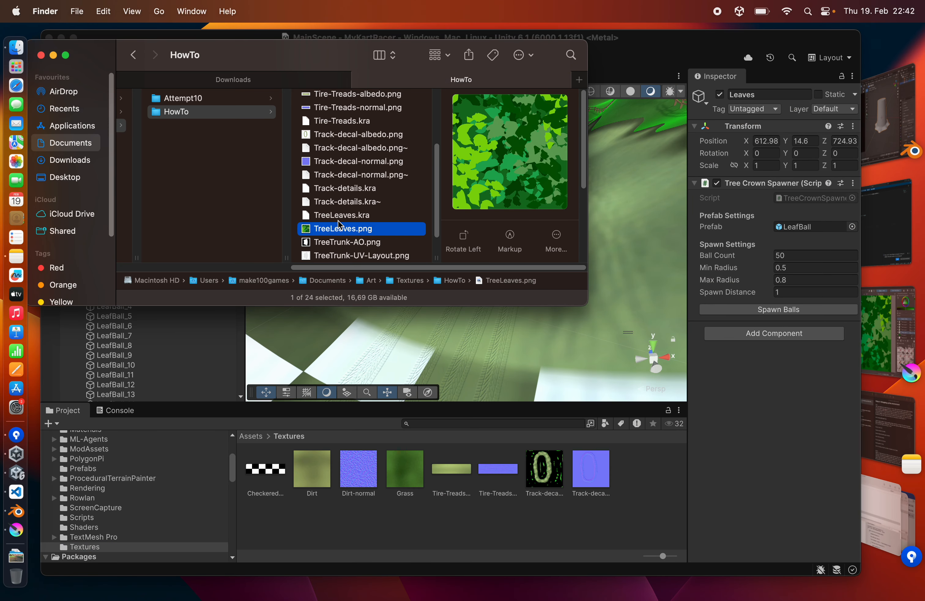
{"action": "left_click_drag", "start_coordinate": [332, 234], "coordinate": [363, 376]}
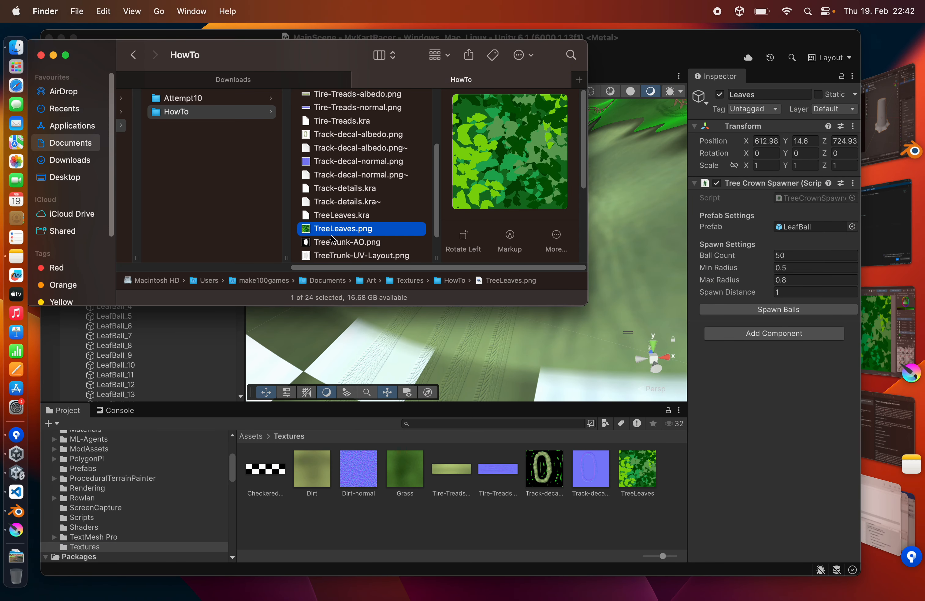
{"action": "scroll", "coordinate": [333, 231], "scroll_direction": "down", "scroll_amount": 3}
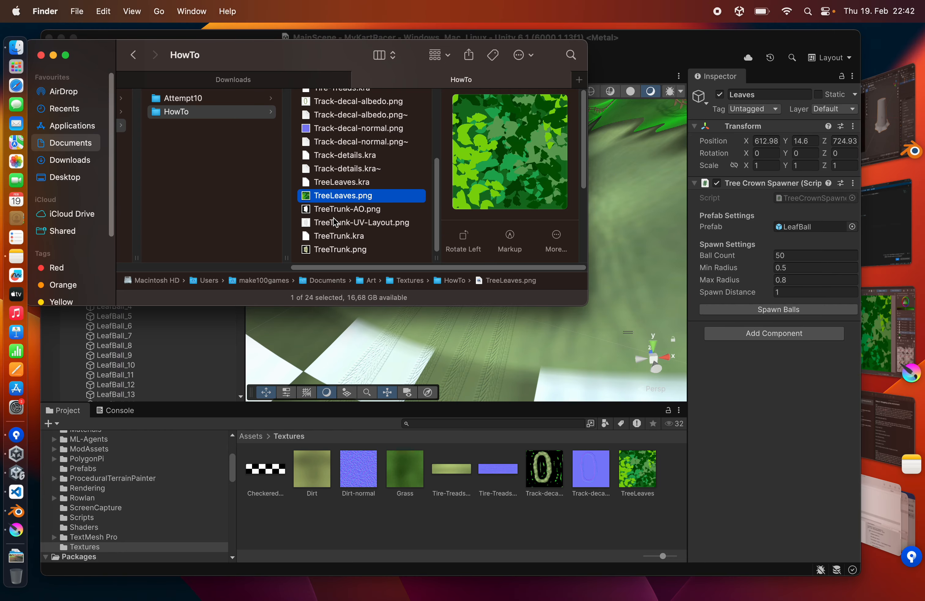
Import TreeTrunk.png from Finder into the project's Textures folder.
{"action": "left_click_drag", "start_coordinate": [331, 248], "coordinate": [399, 521]}
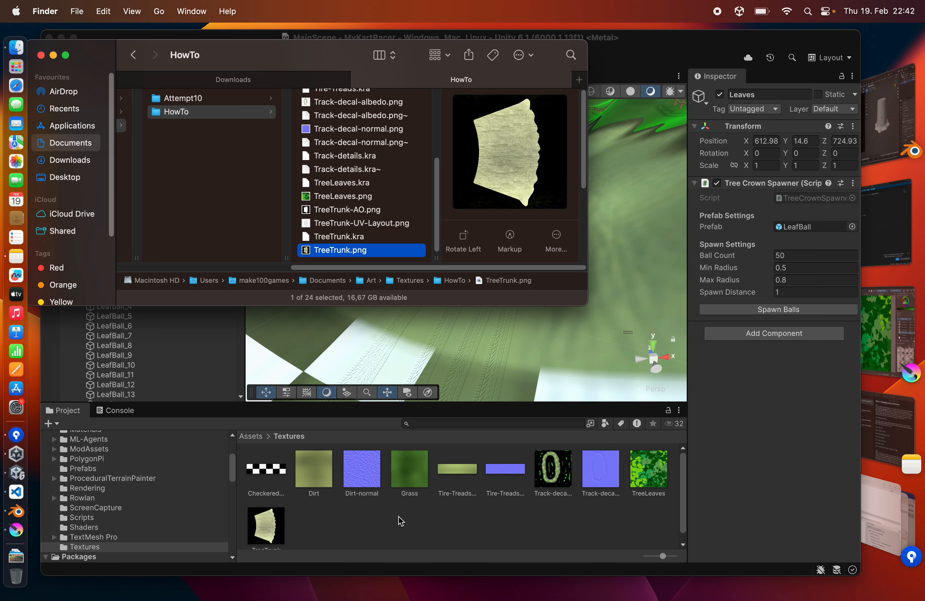
{"action": "left_click", "coordinate": [406, 544]}
{"action": "key", "text": "super+Tab"}
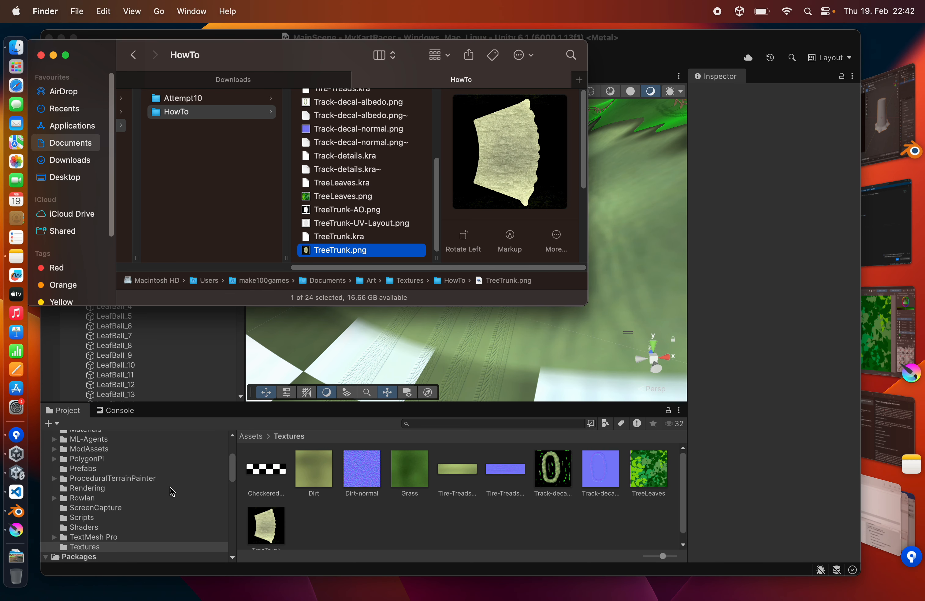
Create a folder named Models directly under Assets in the Unity project and open it.
{"action": "left_click", "coordinate": [84, 467]}
{"action": "scroll", "coordinate": [82, 466], "scroll_direction": "up", "scroll_amount": 5}
{"action": "left_click", "coordinate": [78, 462]}
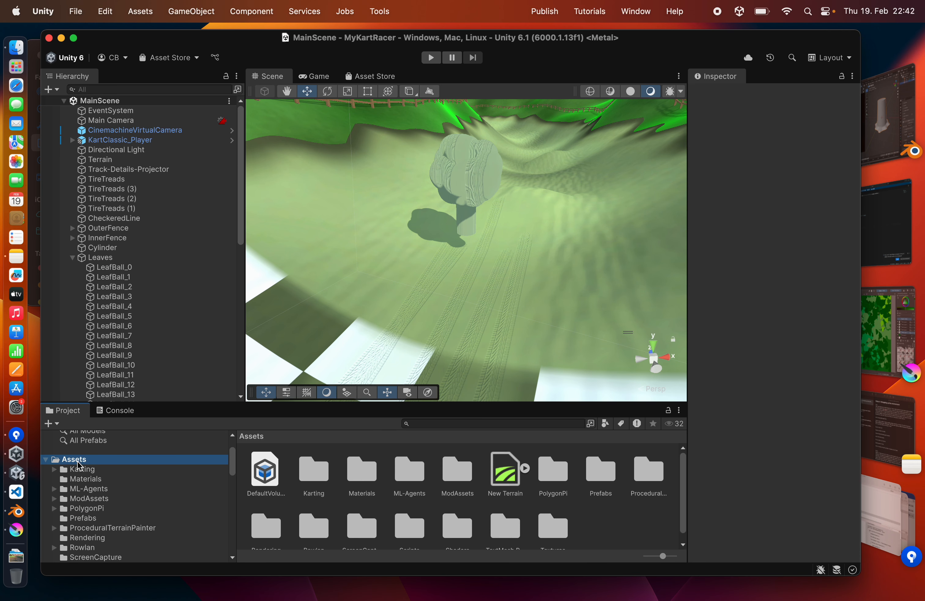
{"action": "right_click", "coordinate": [78, 462]}
{"action": "mouse_move", "coordinate": [182, 271]}
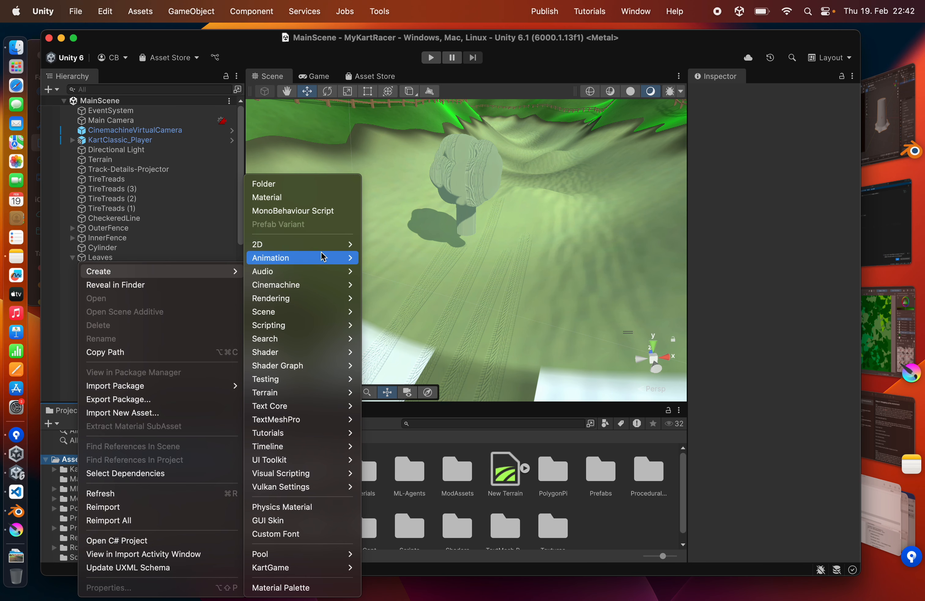
{"action": "left_click", "coordinate": [307, 187]}
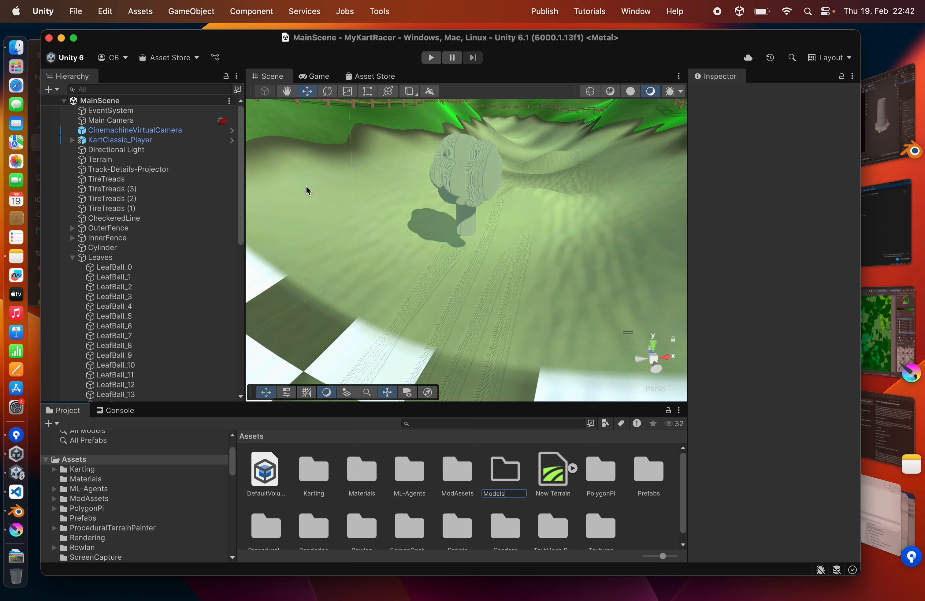
{"action": "type", "text": "Models"}
{"action": "key", "text": "Return"}
{"action": "double_click", "coordinate": [505, 471]}
Switch to Finder, open the art Models folder and try to import the trunk model file into the project's Models folder.
{"action": "key", "text": "super+Tab"}
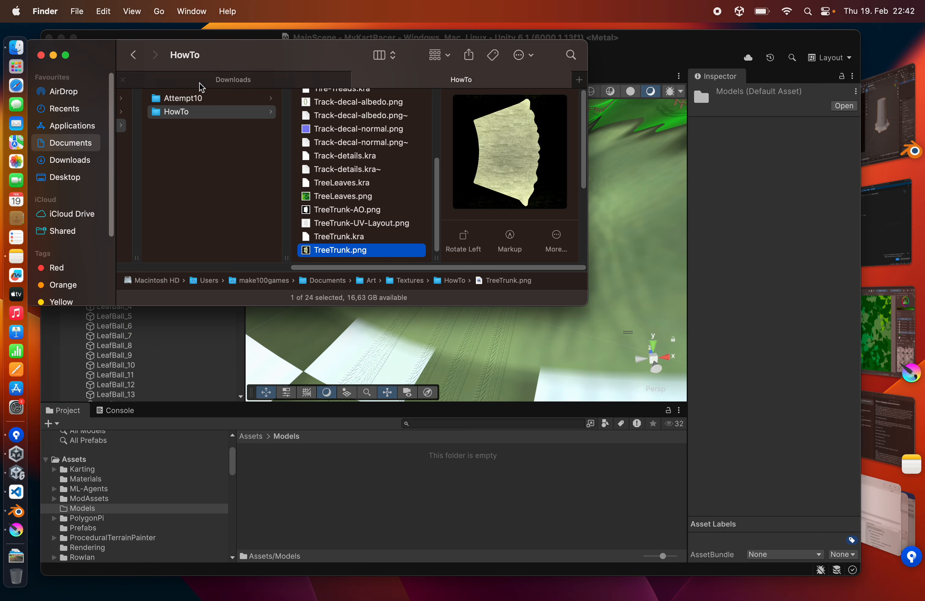
{"action": "scroll", "coordinate": [234, 175], "scroll_direction": "left", "scroll_amount": 3}
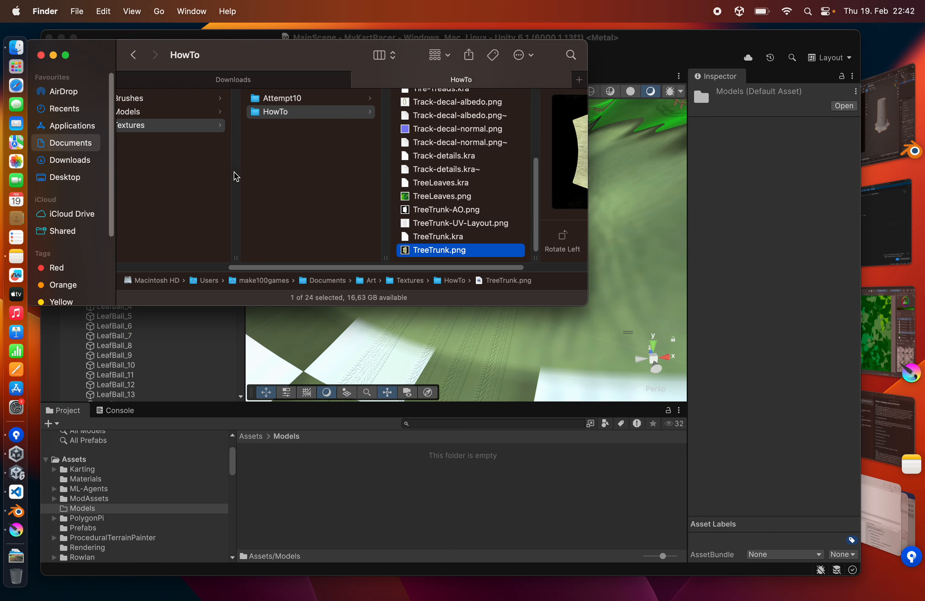
{"action": "left_click", "coordinate": [192, 112]}
{"action": "left_click", "coordinate": [343, 112]}
{"action": "left_click_drag", "start_coordinate": [462, 117], "coordinate": [306, 481]}
Switch to Blender, apply Shade Smooth to the Trunk object and save the file.
{"action": "key", "text": "super+Tab"}
{"action": "key", "text": "super+Tab"}
{"action": "key", "text": "super+Tab"}
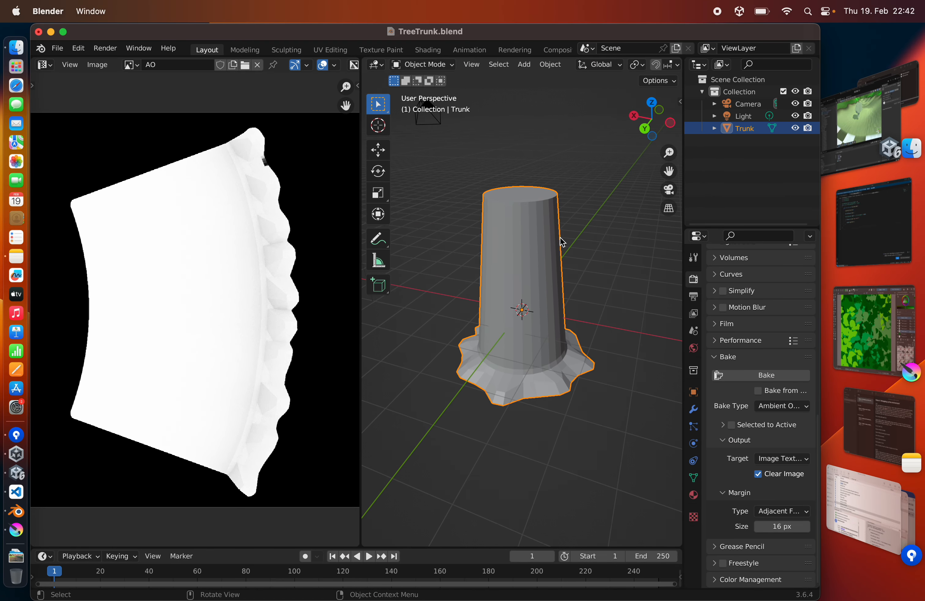
{"action": "middle_click_drag", "start_coordinate": [563, 242], "coordinate": [529, 260]}
{"action": "scroll", "coordinate": [528, 259], "scroll_direction": "up", "scroll_amount": 5}
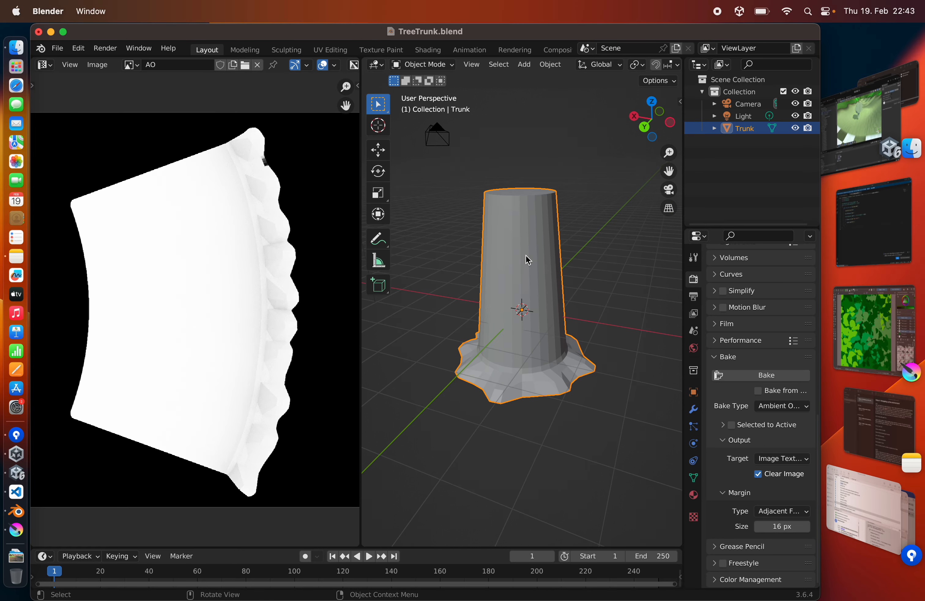
{"action": "key", "text": "F3"}
{"action": "type", "text": "shade"}
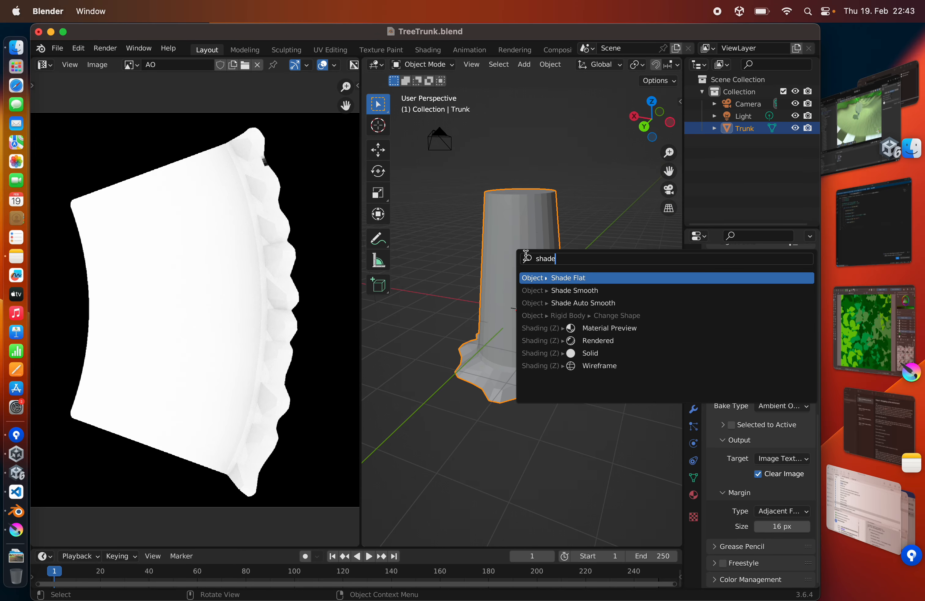
{"action": "key", "text": "Down"}
{"action": "key", "text": "Return"}
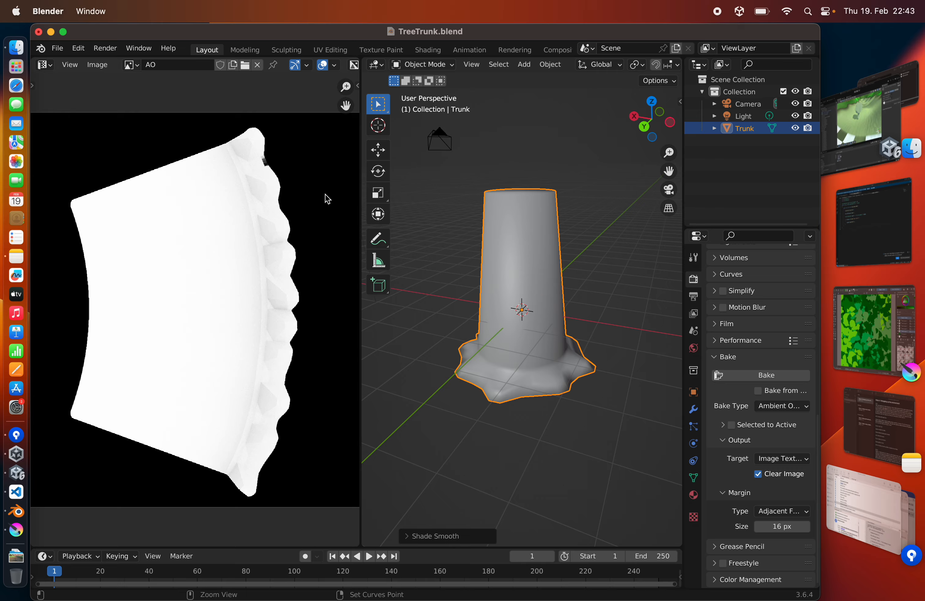
{"action": "key", "text": "super+s"}
Export the trunk in FBX format and import TreeTrunk.fbx into the Unity project's Models folder.
{"action": "left_click", "coordinate": [57, 48]}
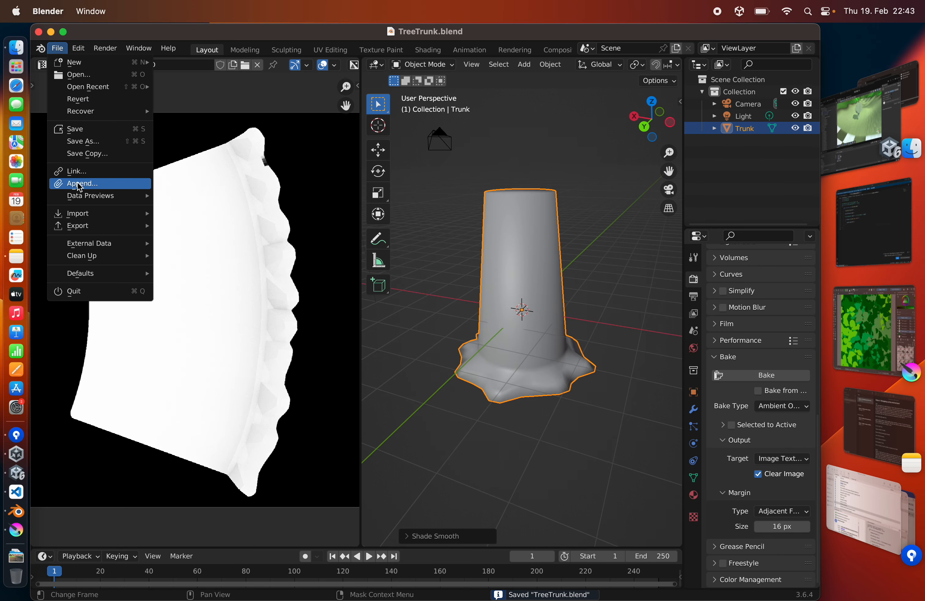
{"action": "mouse_move", "coordinate": [78, 226]}
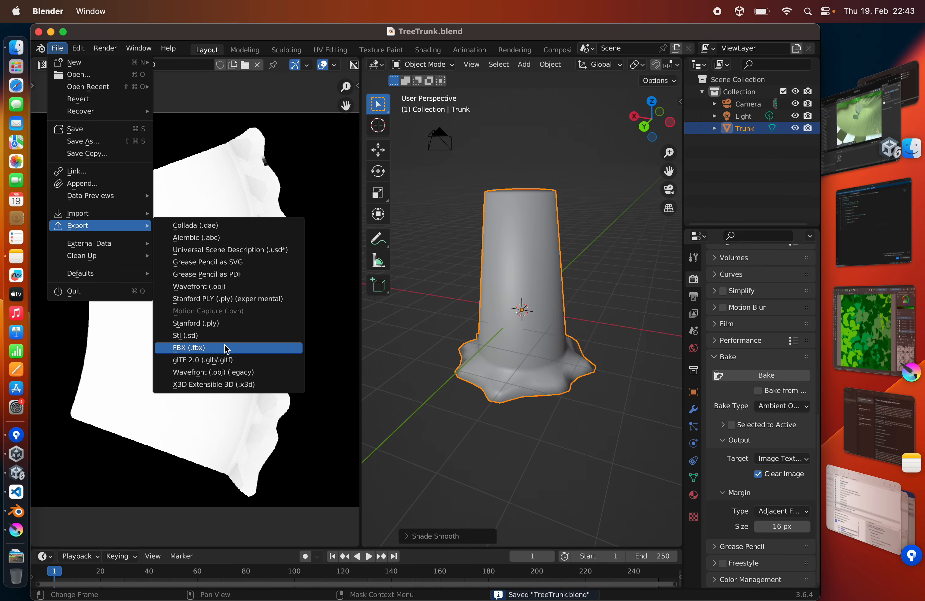
{"action": "left_click_drag", "start_coordinate": [464, 124], "coordinate": [334, 495]}
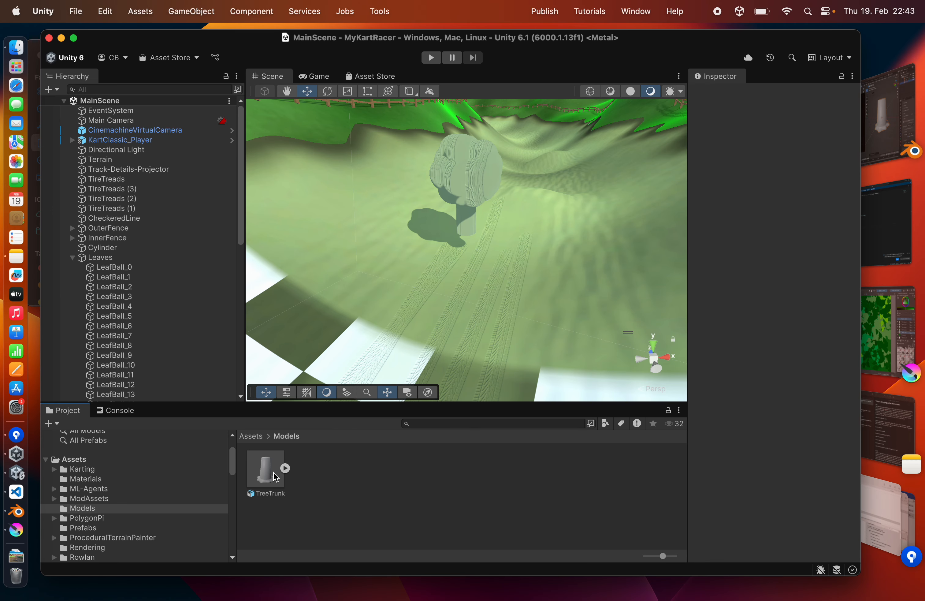
{"action": "left_click", "coordinate": [273, 472]}
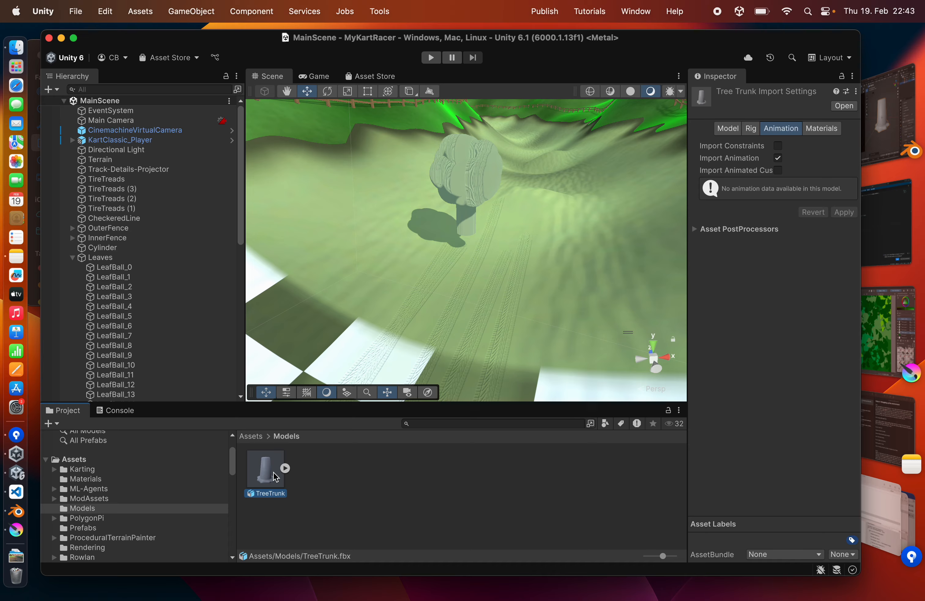
Delete all LeafBall objects under the Leaves object.
{"action": "left_click", "coordinate": [113, 269]}
{"action": "scroll", "coordinate": [117, 344], "scroll_direction": "down", "scroll_amount": 15}
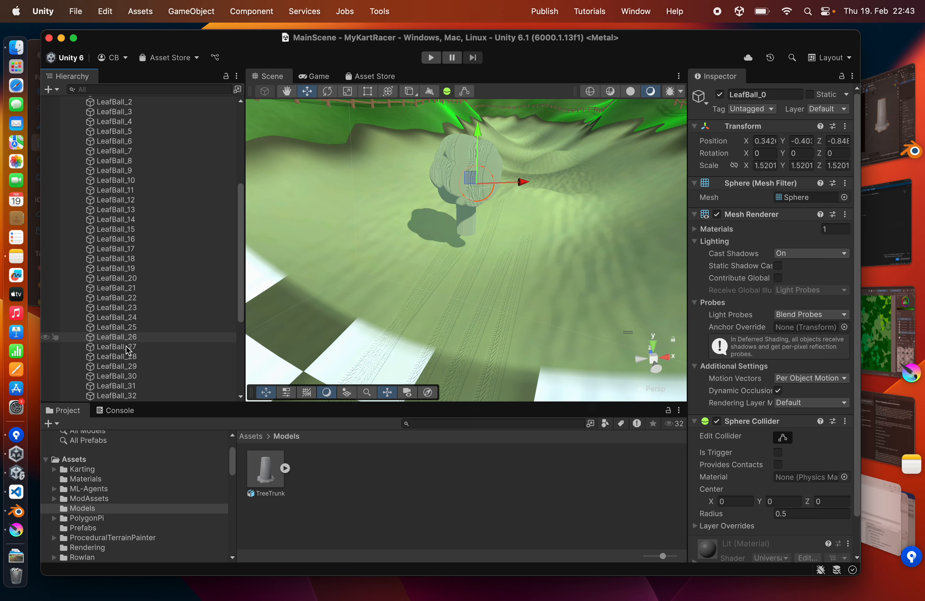
{"action": "left_click", "coordinate": [115, 397], "text": "shift"}
{"action": "key", "text": "super+BackSpace"}
Place the TreeTrunk model in the scene near the cylinder and set its rendering layer mask to only Light Layer 1.
{"action": "left_click_drag", "start_coordinate": [265, 472], "coordinate": [454, 294]}
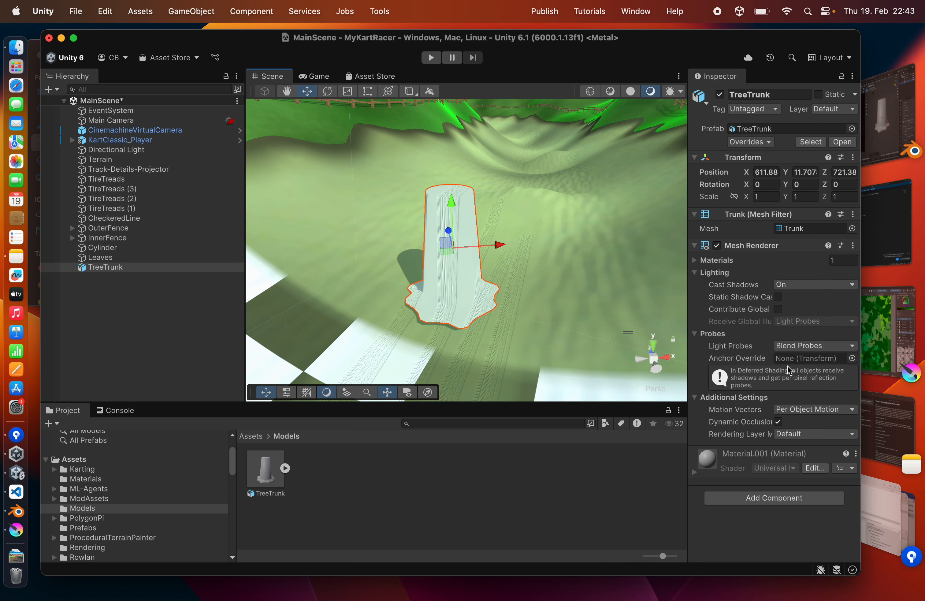
{"action": "left_click", "coordinate": [787, 435]}
{"action": "left_click", "coordinate": [801, 446]}
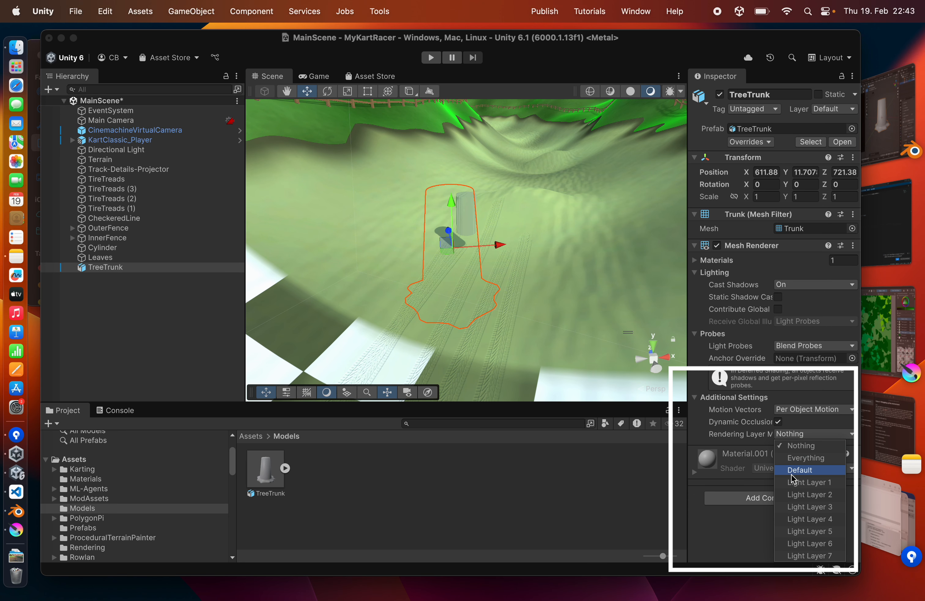
{"action": "left_click", "coordinate": [809, 482]}
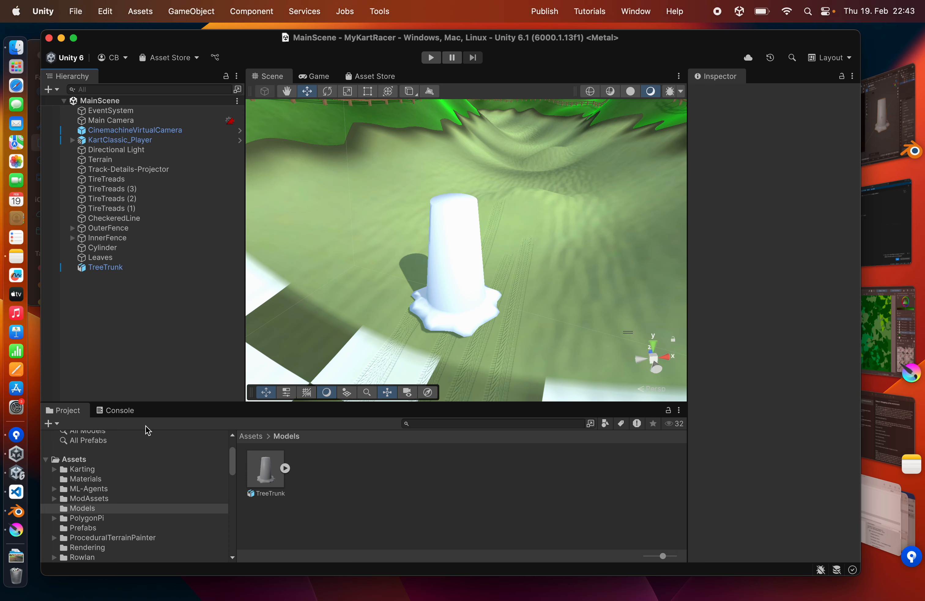
Create a material named TreeTrunk in the Materials folder.
{"action": "left_click", "coordinate": [86, 479]}
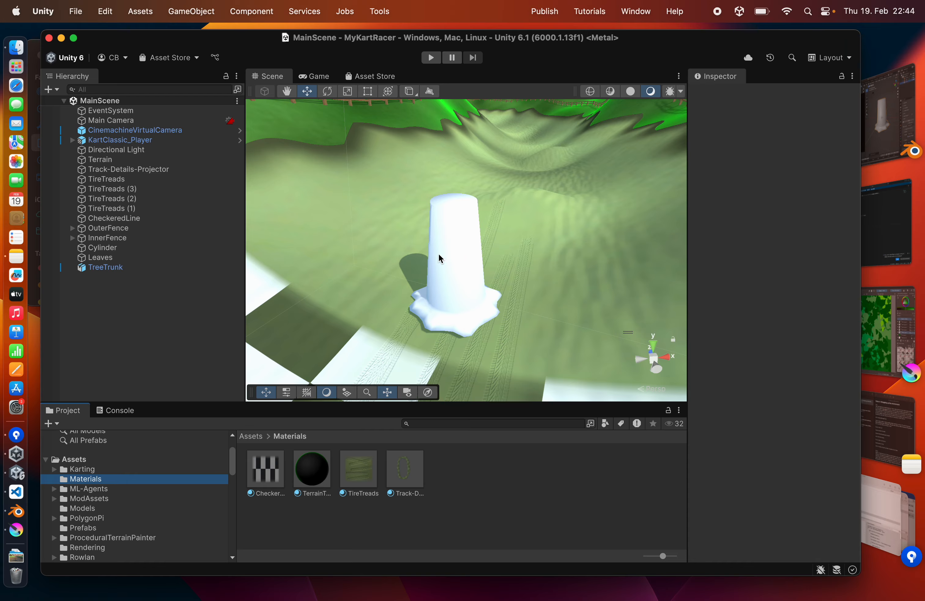
{"action": "right_click", "coordinate": [464, 484]}
{"action": "mouse_move", "coordinate": [529, 276]}
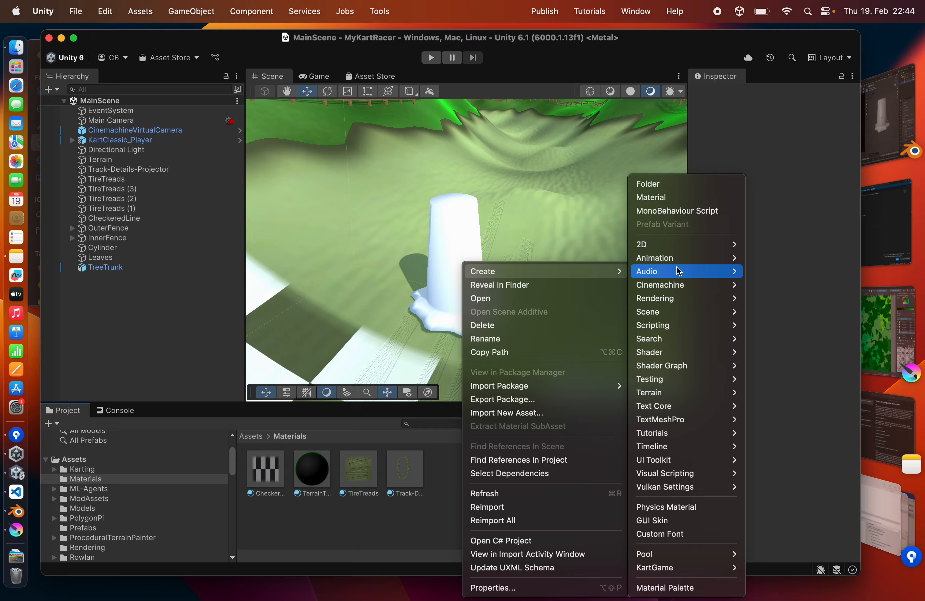
{"action": "left_click", "coordinate": [666, 197]}
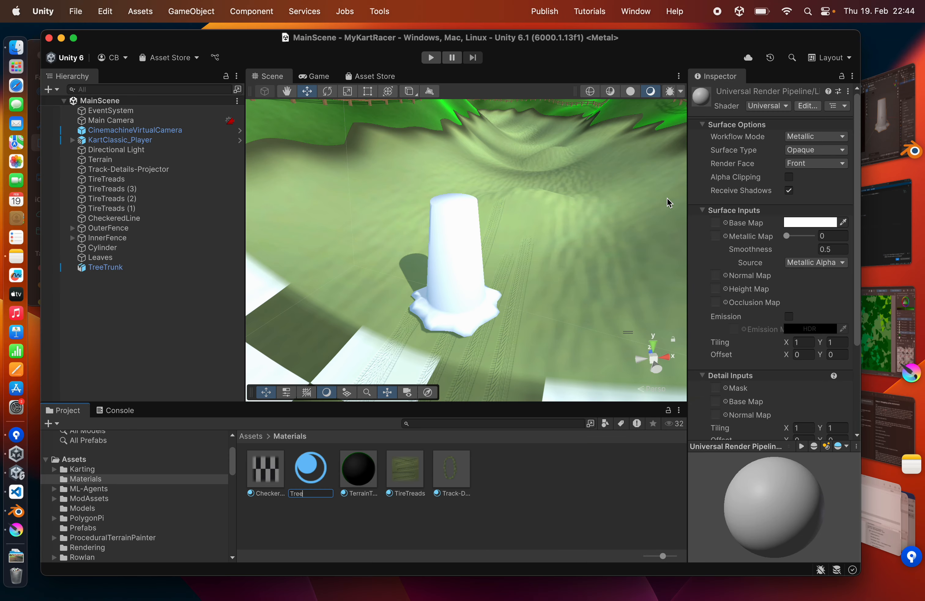
{"action": "type", "text": "TreeTrunk"}
{"action": "key", "text": "Return"}
Assign the TreeTrunk texture as the TreeTrunk material's base map and inspect the material preview.
{"action": "scroll", "coordinate": [92, 538], "scroll_direction": "down", "scroll_amount": 3}
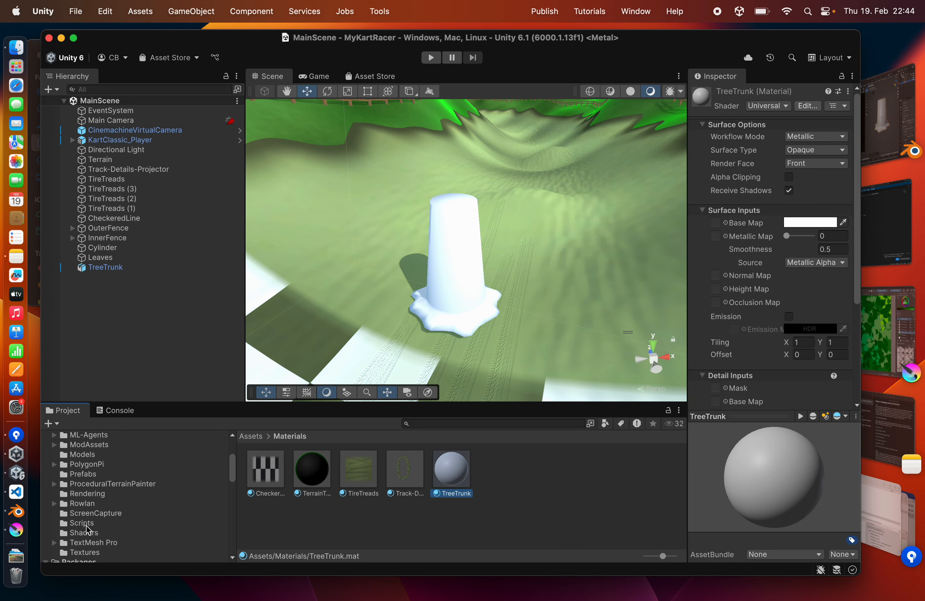
{"action": "left_click", "coordinate": [82, 552]}
{"action": "scroll", "coordinate": [84, 550], "scroll_direction": "down", "scroll_amount": 2}
{"action": "left_click_drag", "start_coordinate": [265, 514], "coordinate": [717, 224]}
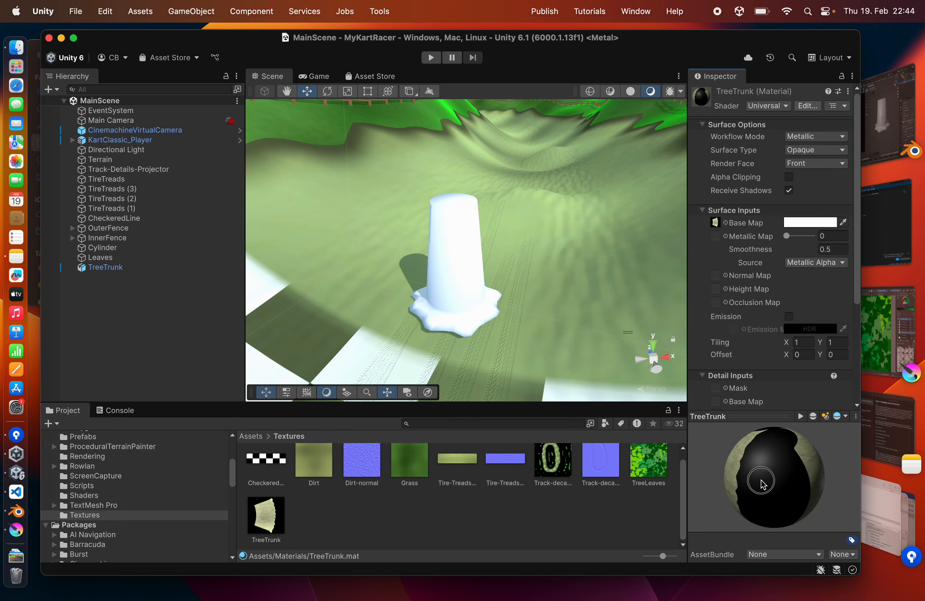
{"action": "left_click_drag", "start_coordinate": [761, 483], "coordinate": [822, 476]}
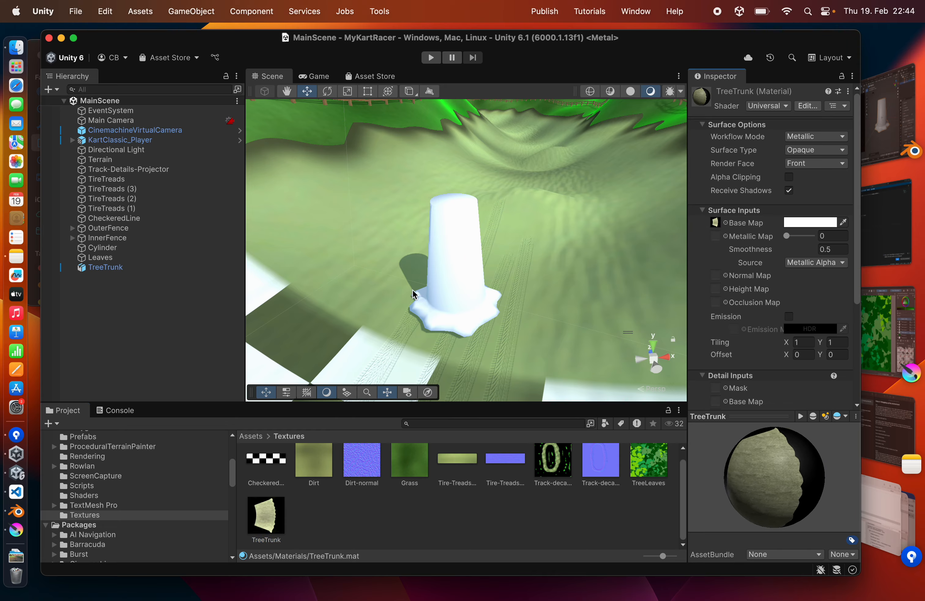
Apply the TreeTrunk material to the trunk in the scene and inspect it from other angles.
{"action": "scroll", "coordinate": [116, 494], "scroll_direction": "up", "scroll_amount": 5}
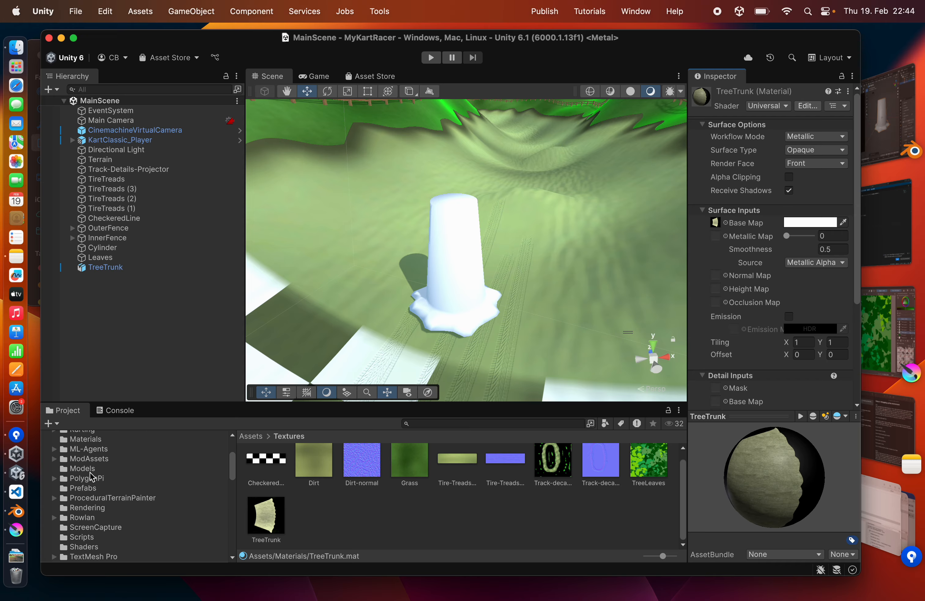
{"action": "left_click", "coordinate": [94, 459]}
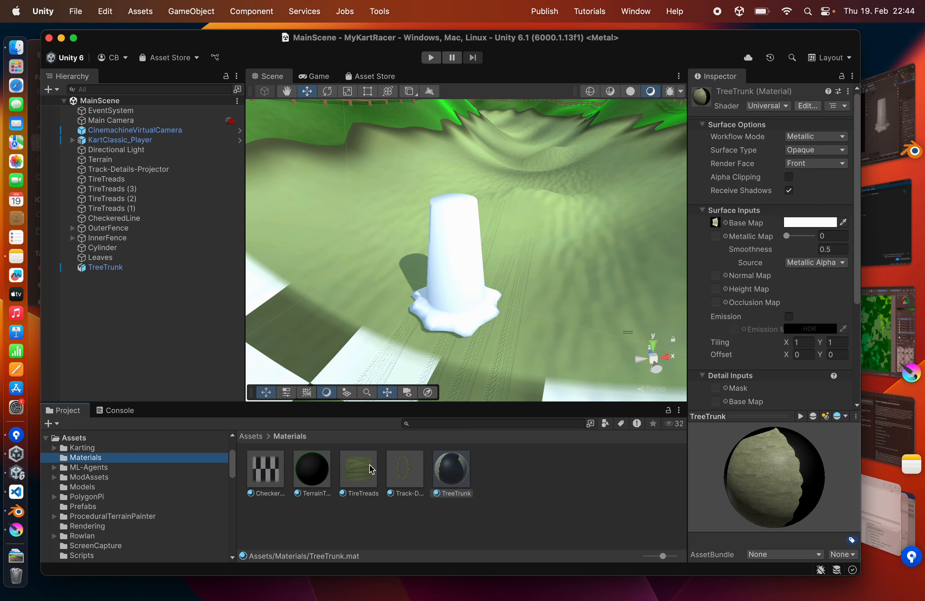
{"action": "left_click_drag", "start_coordinate": [451, 472], "coordinate": [451, 269]}
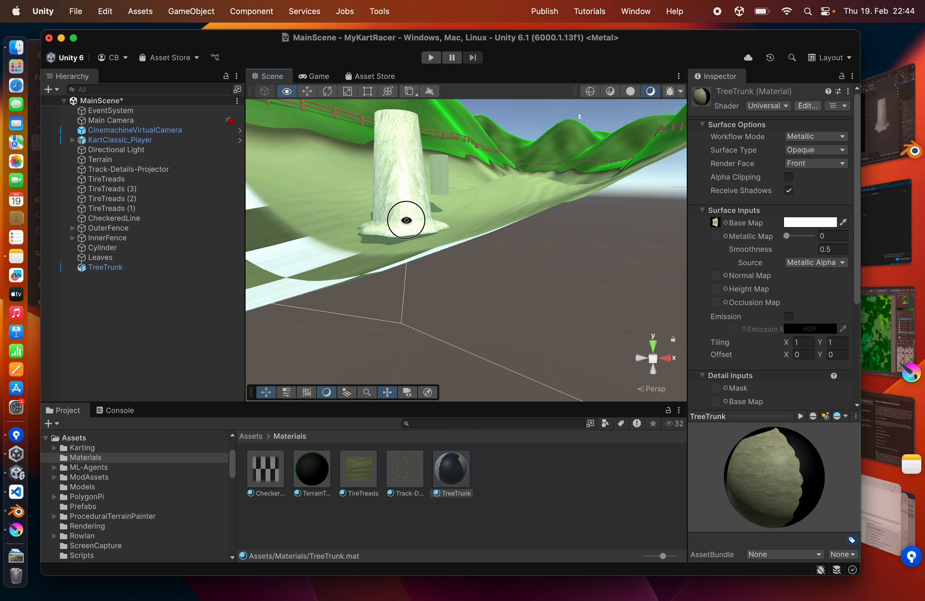
{"action": "left_click_drag", "start_coordinate": [450, 202], "coordinate": [439, 266], "text": "alt"}
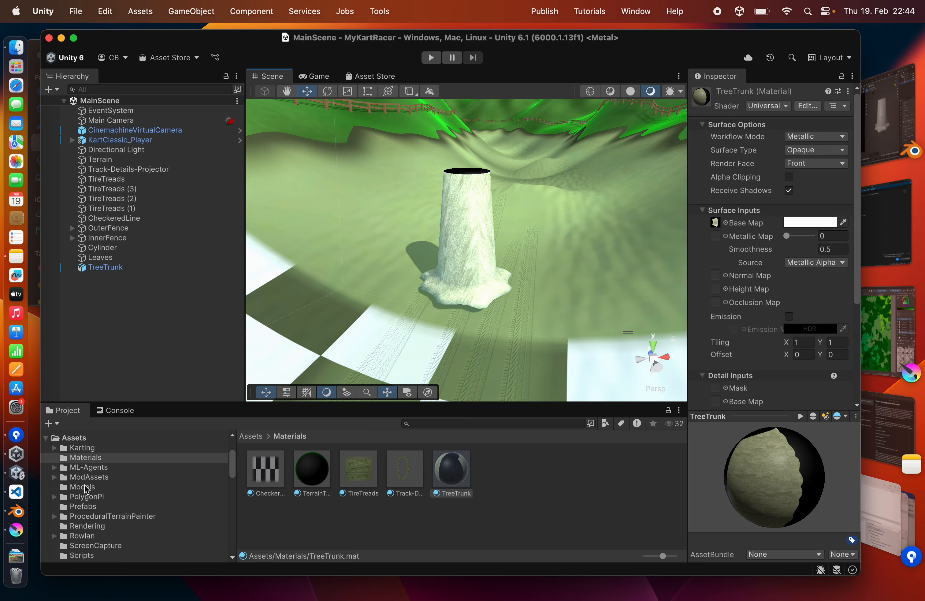
Create a material named TreeBall in the Materials folder.
{"action": "scroll", "coordinate": [86, 488], "scroll_direction": "down", "scroll_amount": 3}
{"action": "scroll", "coordinate": [88, 494], "scroll_direction": "up", "scroll_amount": 2}
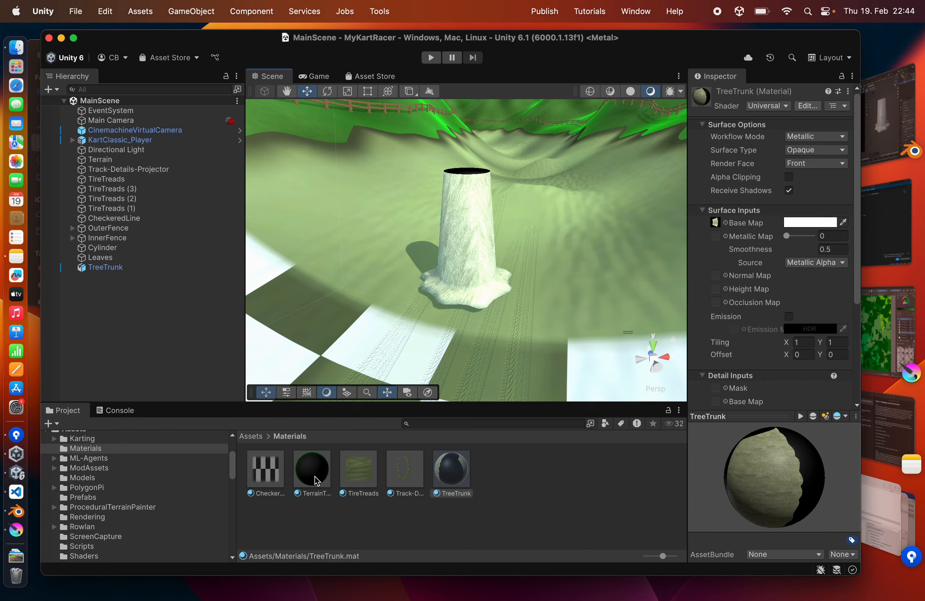
{"action": "right_click", "coordinate": [530, 494]}
{"action": "mouse_move", "coordinate": [546, 270]}
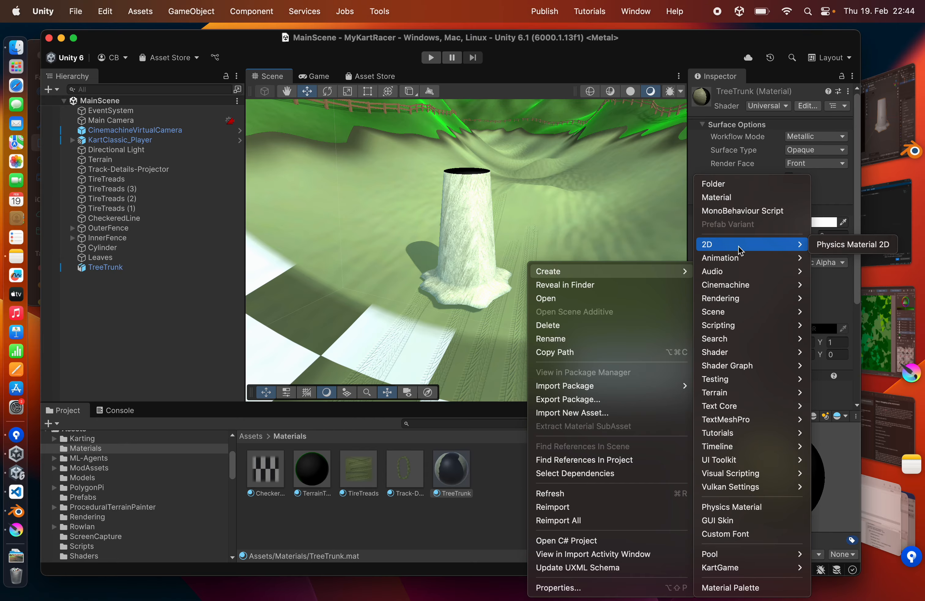
{"action": "left_click", "coordinate": [729, 199]}
{"action": "type", "text": "TreeBall"}
{"action": "key", "text": "Return"}
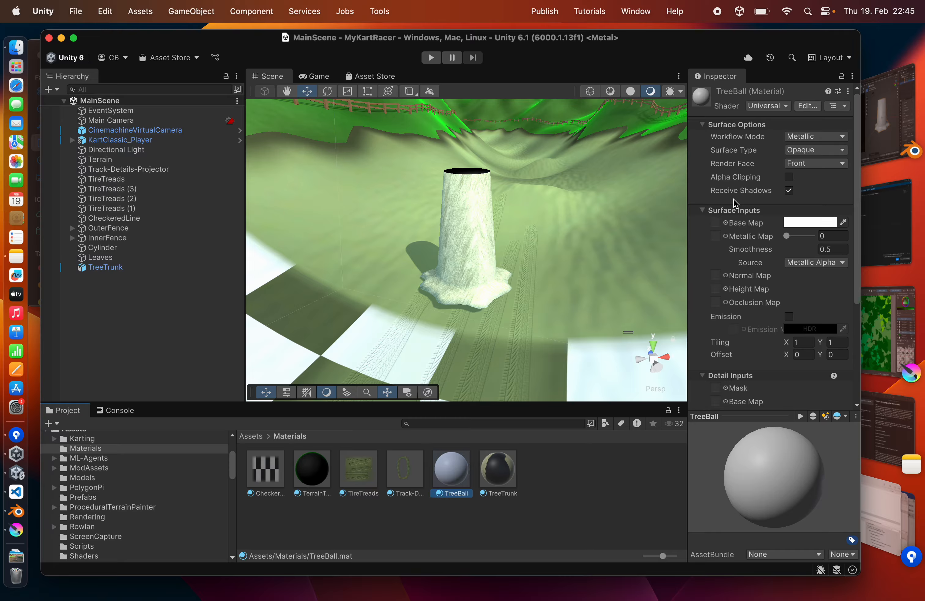
Assign the TreeLeaves texture as the TreeBall material's base map.
{"action": "scroll", "coordinate": [109, 527], "scroll_direction": "down", "scroll_amount": 3}
{"action": "left_click", "coordinate": [90, 523]}
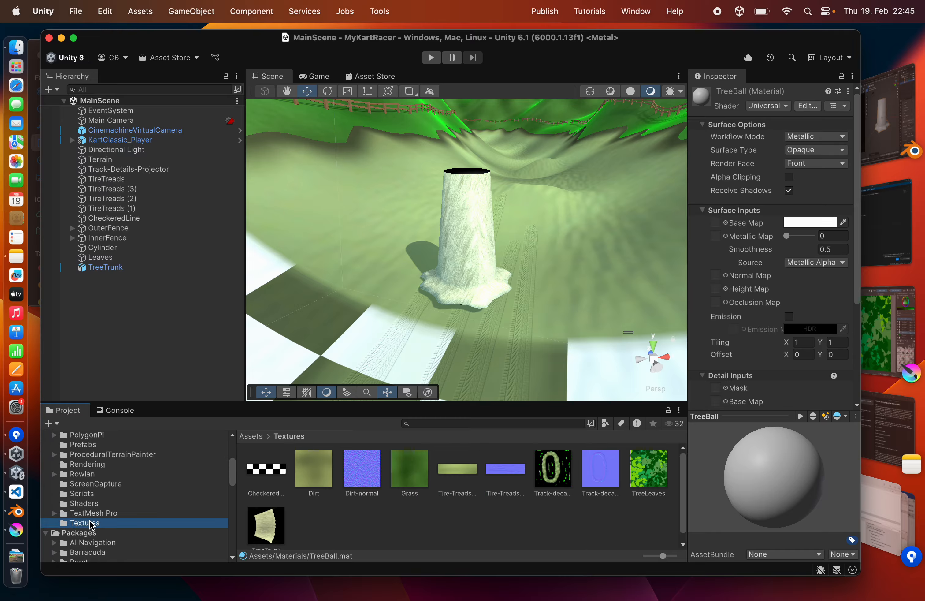
{"action": "left_click_drag", "start_coordinate": [644, 471], "coordinate": [718, 226]}
Open the LeafBall prefab from the Prefabs folder for editing.
{"action": "scroll", "coordinate": [92, 477], "scroll_direction": "up", "scroll_amount": 1}
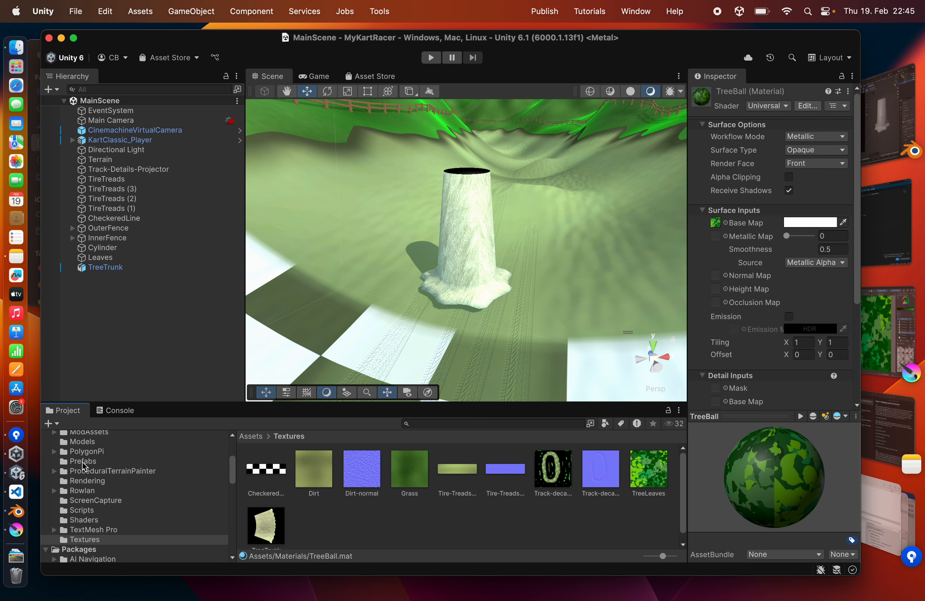
{"action": "left_click", "coordinate": [84, 463]}
{"action": "scroll", "coordinate": [122, 484], "scroll_direction": "up", "scroll_amount": 3}
{"action": "double_click", "coordinate": [267, 473]}
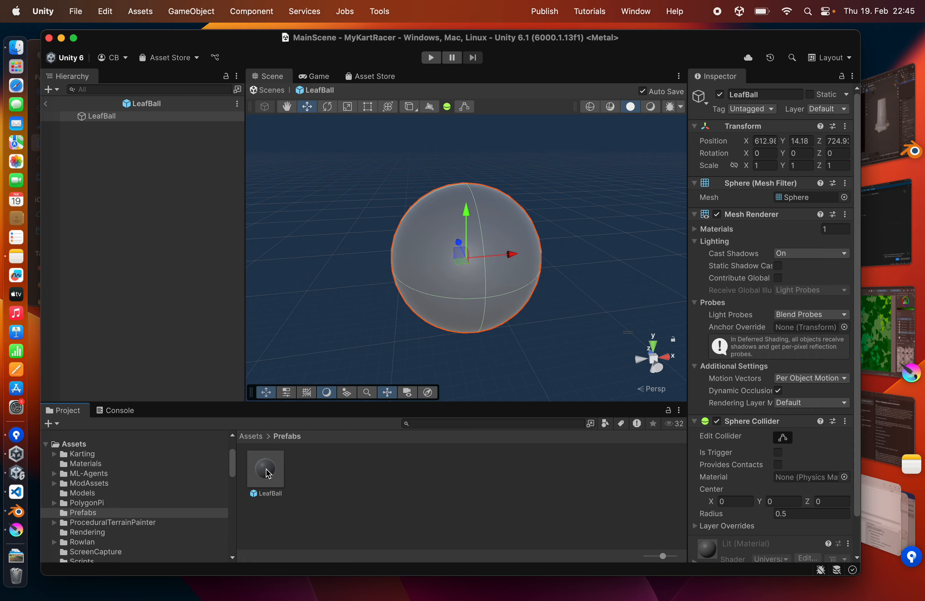
Apply the TreeBall material from the Materials folder to the LeafBall prefab's sphere and return to MainScene.
{"action": "left_click", "coordinate": [89, 466]}
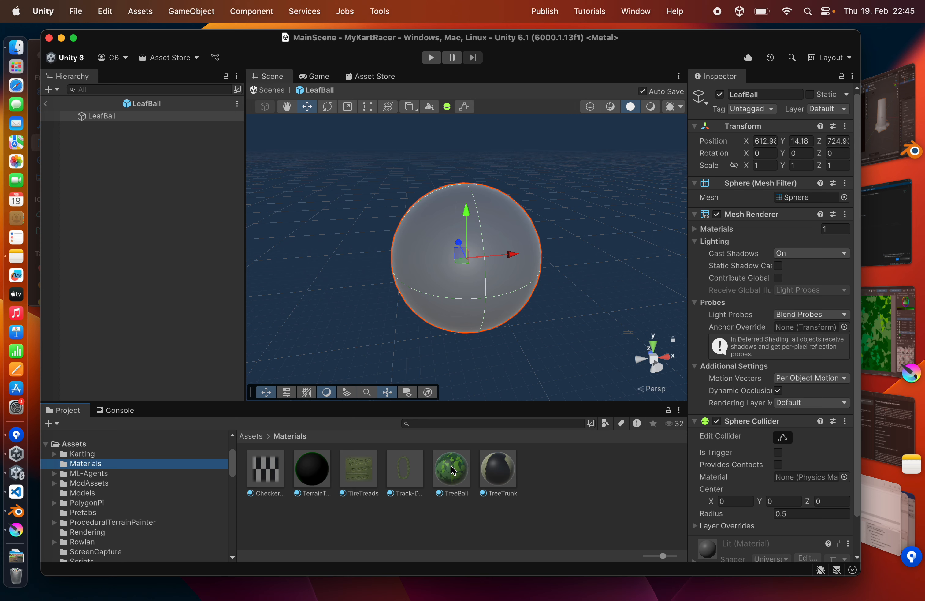
{"action": "left_click_drag", "start_coordinate": [451, 470], "coordinate": [462, 262]}
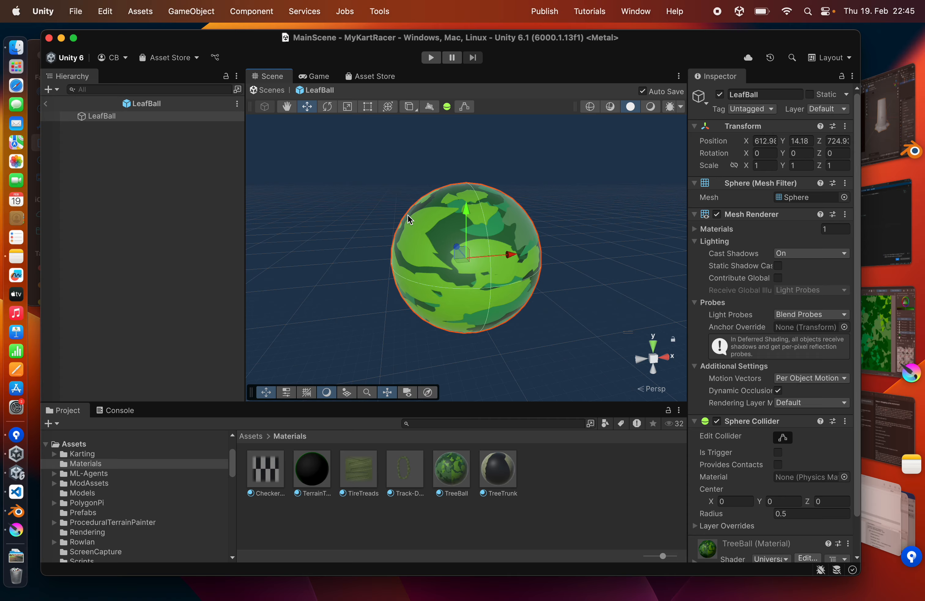
{"action": "left_click", "coordinate": [45, 105]}
Spawn leaf balls from the Leaves object with its existing spawner settings and compare the crown's size with the trunk.
{"action": "left_click", "coordinate": [105, 267]}
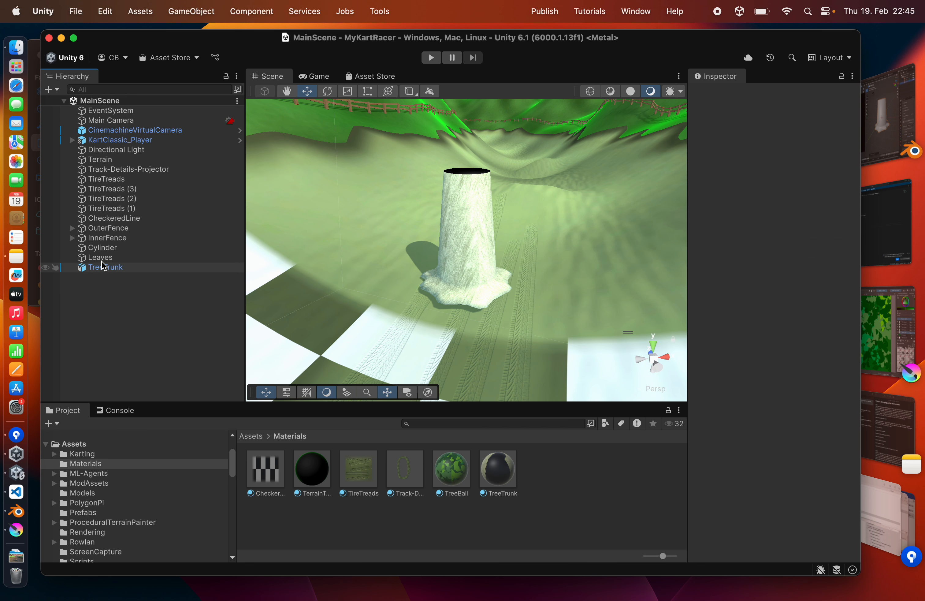
{"action": "left_click", "coordinate": [100, 260]}
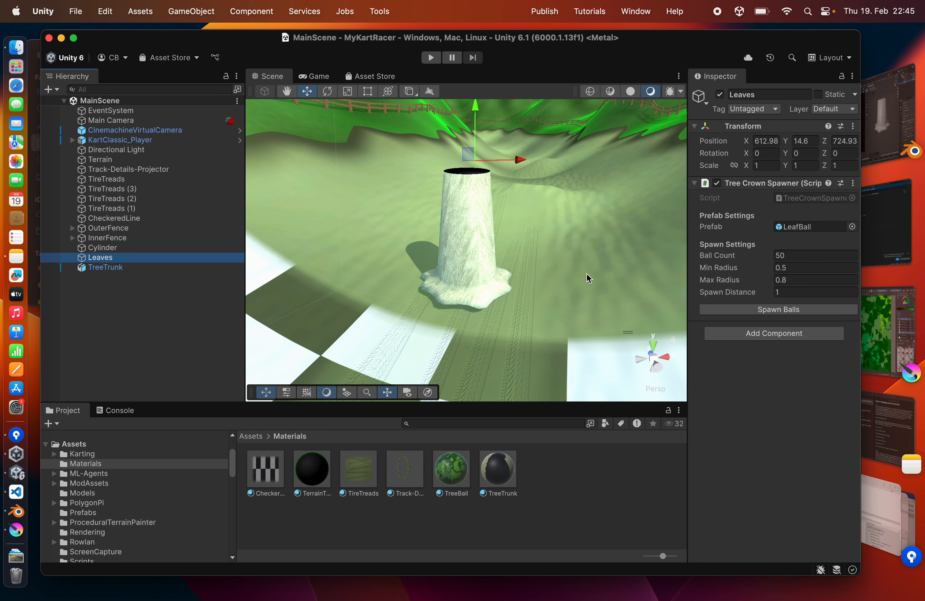
{"action": "left_click", "coordinate": [745, 310]}
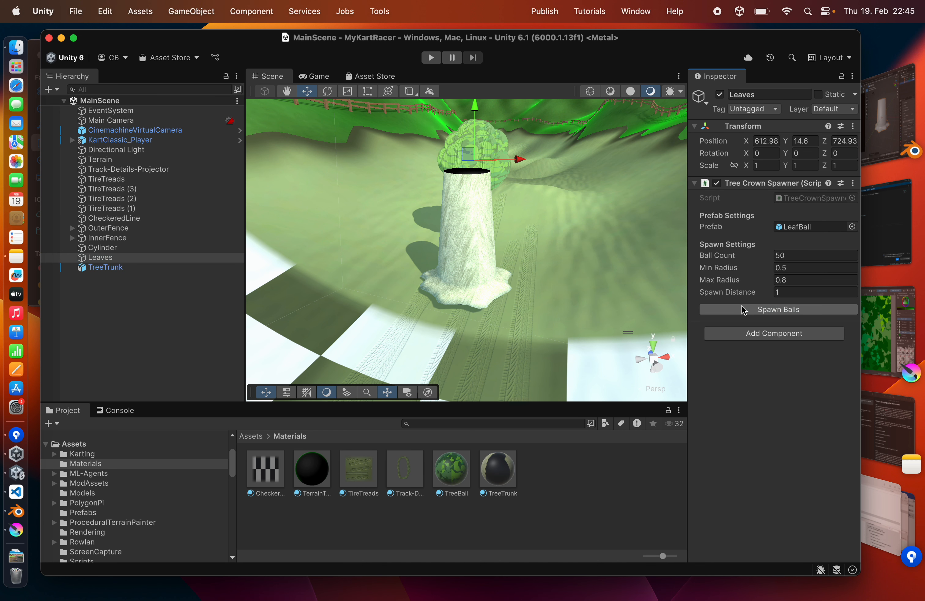
{"action": "left_click_drag", "start_coordinate": [546, 168], "coordinate": [382, 202], "text": "alt"}
{"action": "left_click", "coordinate": [379, 206]}
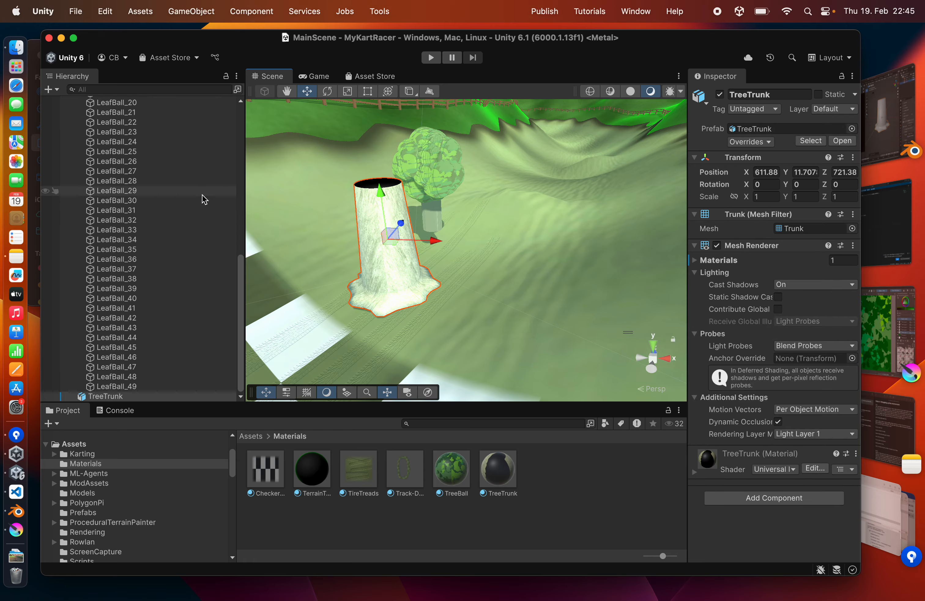
{"action": "mouse_move", "coordinate": [415, 238]}
{"action": "left_mouse_down", "text": "alt"}
{"action": "mouse_move", "coordinate": [423, 227]}
{"action": "mouse_move", "coordinate": [403, 221]}
{"action": "mouse_move", "coordinate": [406, 230]}
{"action": "left_mouse_up", "text": "alt"}
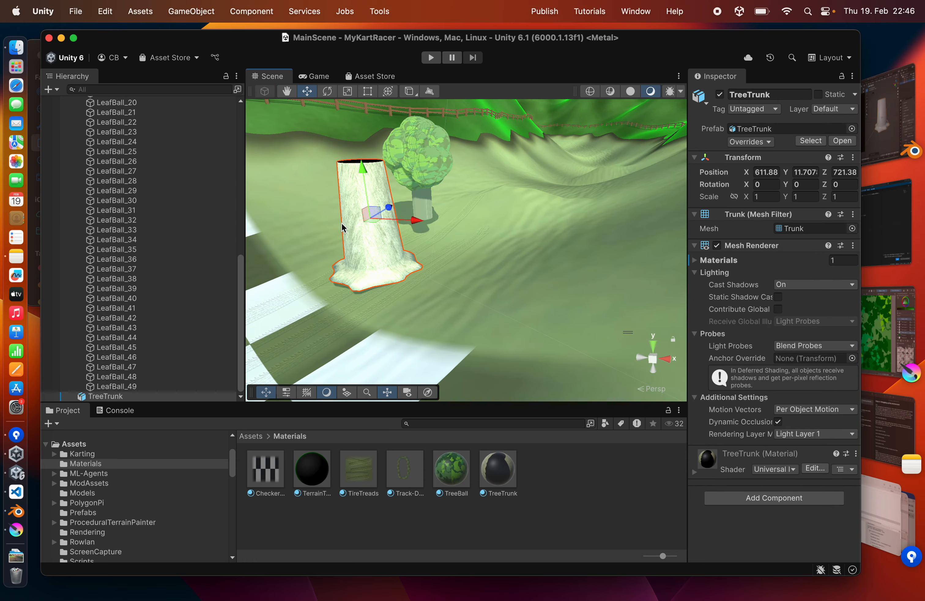
{"action": "left_click_drag", "start_coordinate": [342, 228], "coordinate": [373, 243], "text": "alt"}
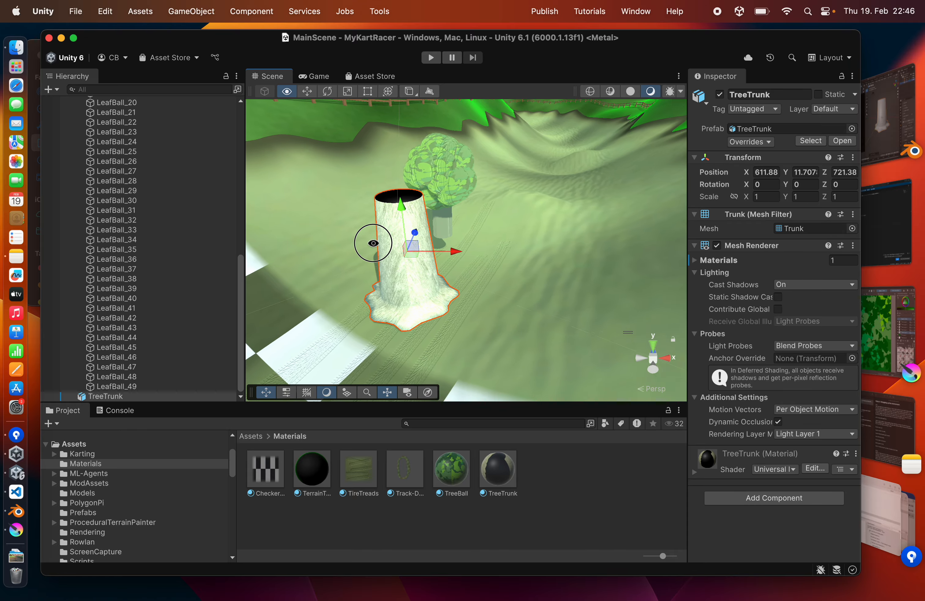
{"action": "scroll", "coordinate": [173, 241], "scroll_direction": "up", "scroll_amount": 10}
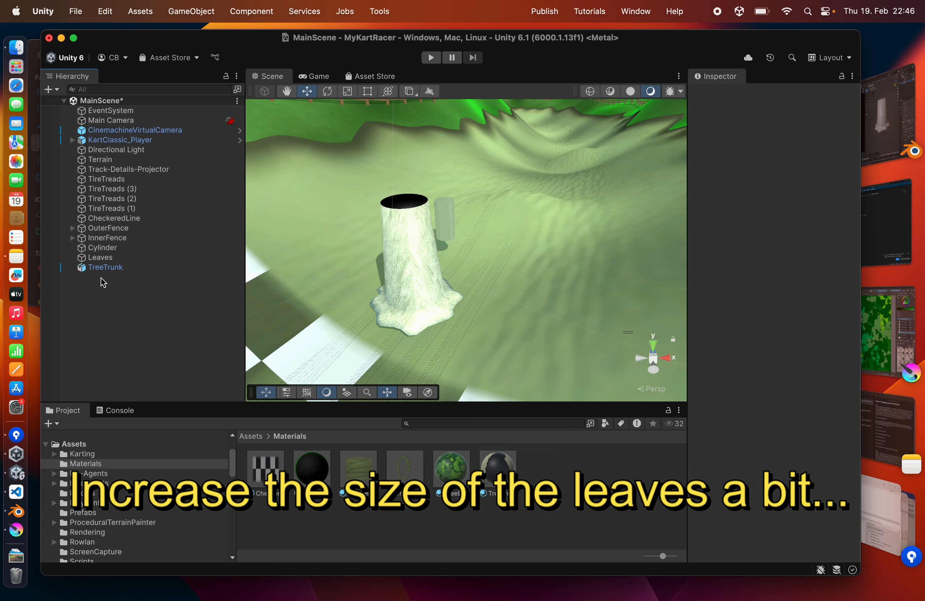
Set the Leaves object's Tree Crown Spawner to ball count 60, min radius 0.7, max radius 0.9 and spawn distance 1.2.
{"action": "left_click", "coordinate": [101, 257]}
{"action": "left_click", "coordinate": [800, 255]}
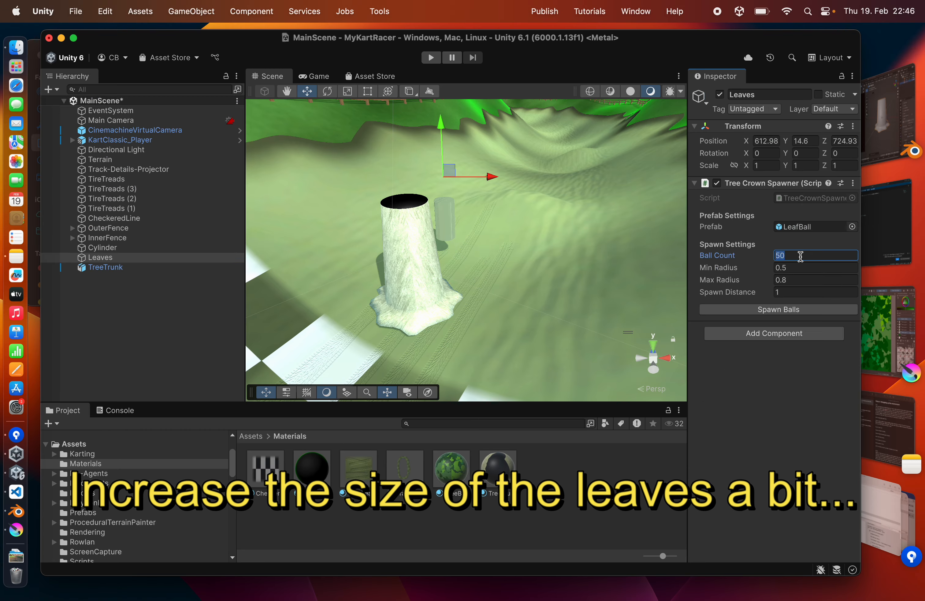
{"action": "type", "text": "60"}
{"action": "left_click", "coordinate": [791, 267]}
{"action": "type", "text": "0.7"}
{"action": "left_click", "coordinate": [790, 279]}
{"action": "type", "text": "0.9"}
{"action": "left_click", "coordinate": [788, 292]}
{"action": "type", "text": "1.2"}
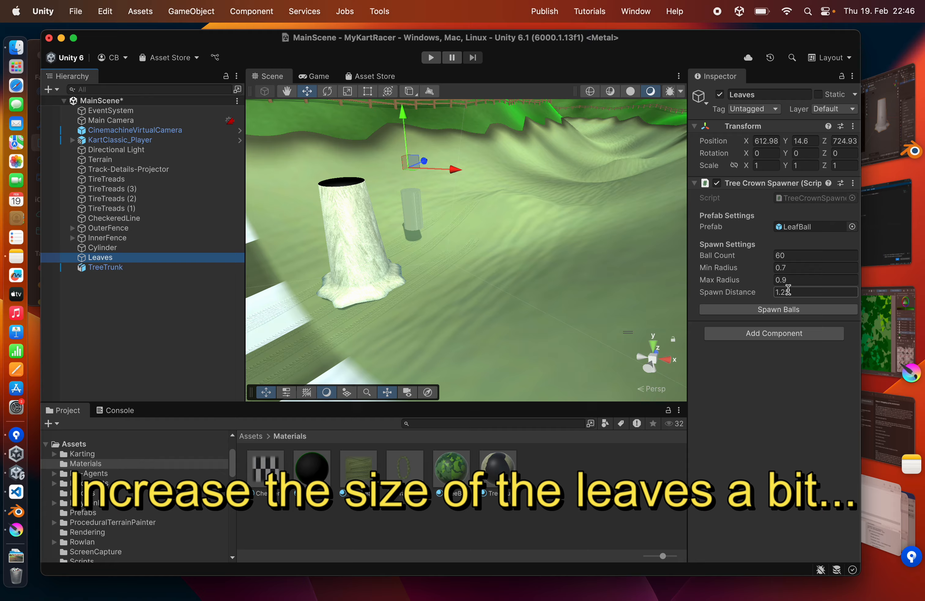
Set the spawner's ball count to 75 and spawn distance to 1.5, and spawn the leaf balls.
{"action": "type", "text": "75"}
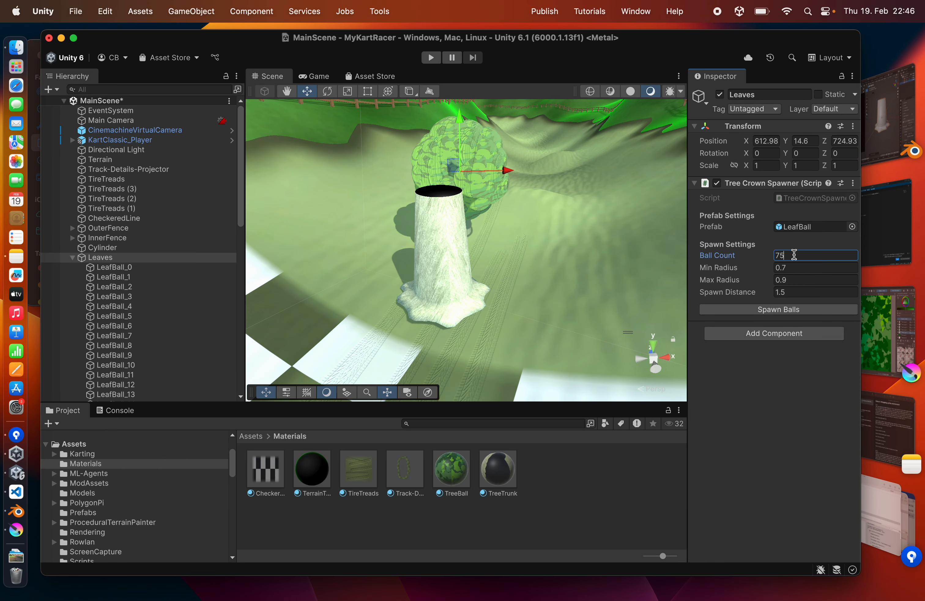
{"action": "left_click", "coordinate": [741, 311]}
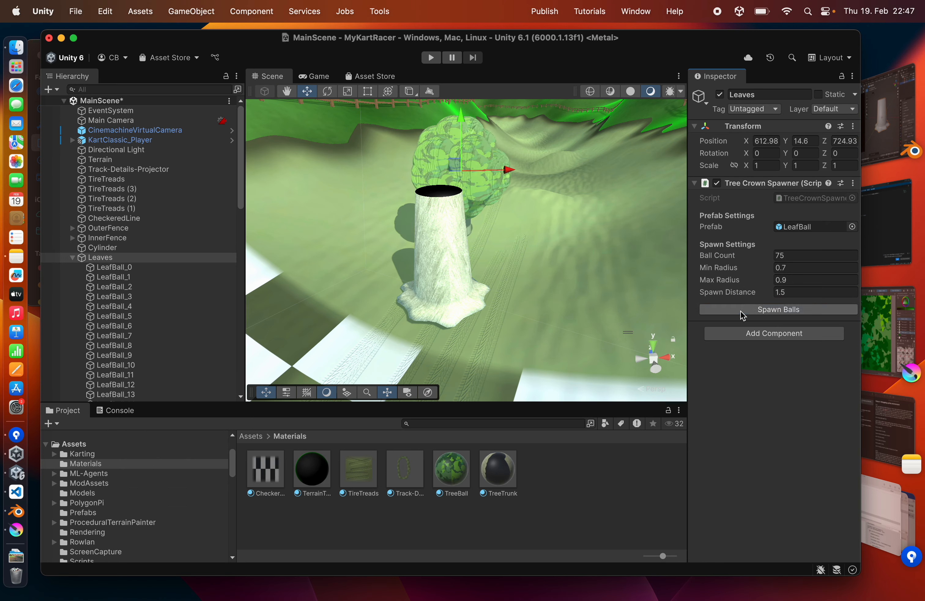
{"action": "left_click_drag", "start_coordinate": [428, 195], "coordinate": [473, 262], "text": "alt"}
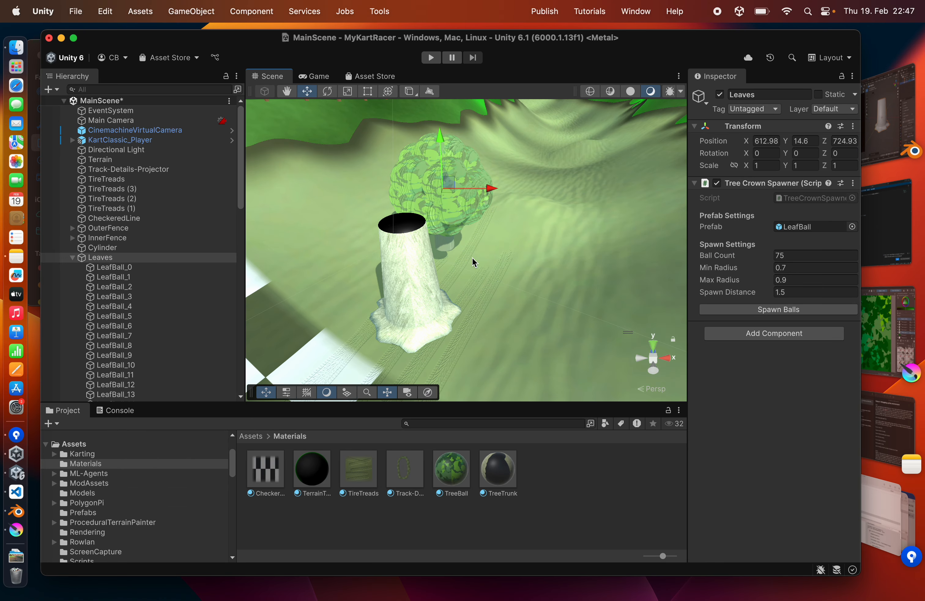
Collapse the Leaves object's children and raise the crown to about Y 16.64.
{"action": "left_click", "coordinate": [73, 257]}
{"action": "left_click_drag", "start_coordinate": [413, 226], "coordinate": [340, 235], "text": "alt"}
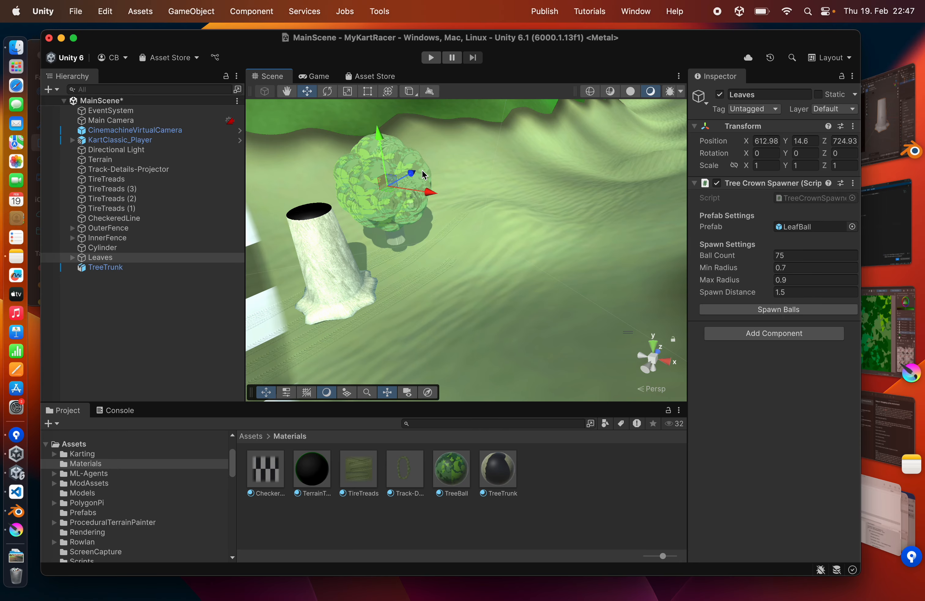
{"action": "left_click_drag", "start_coordinate": [425, 175], "coordinate": [410, 129]}
Delete the placeholder Cylinder and move TreeTrunk under the leaf crown, to about X 612.84 and Z 725.25.
{"action": "left_click", "coordinate": [117, 248]}
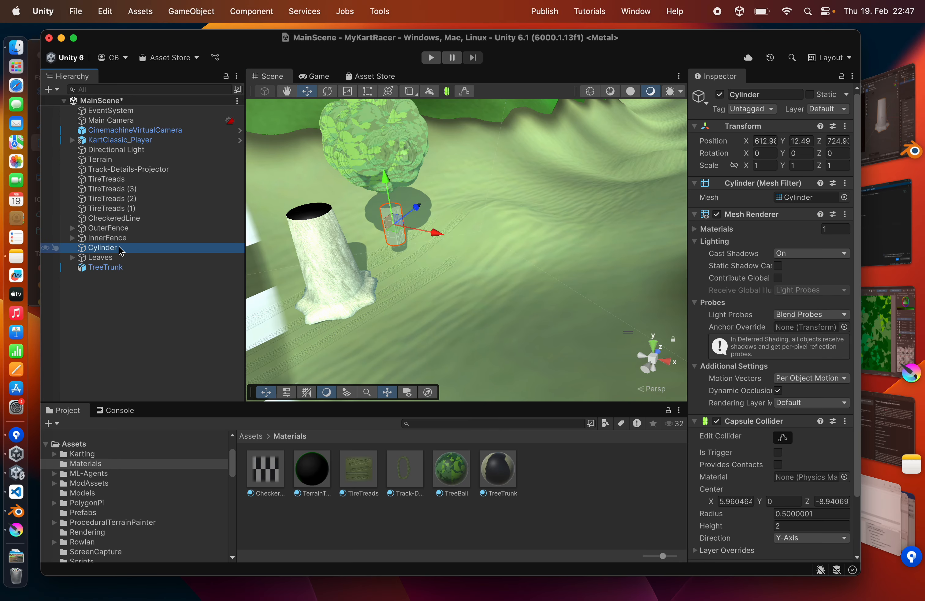
{"action": "key", "text": "super+BackSpace"}
{"action": "left_click", "coordinate": [64, 257]}
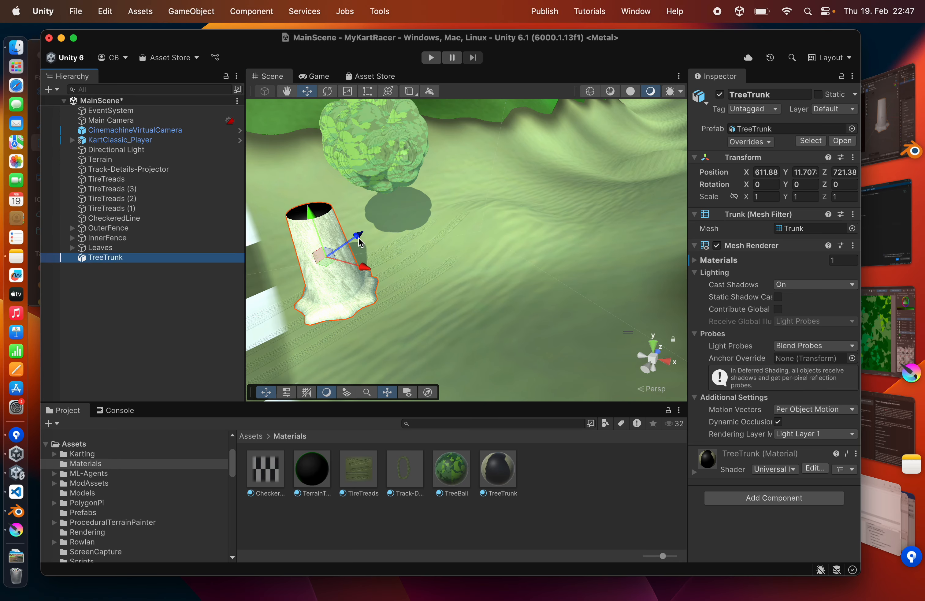
{"action": "left_click_drag", "start_coordinate": [360, 242], "coordinate": [404, 220]}
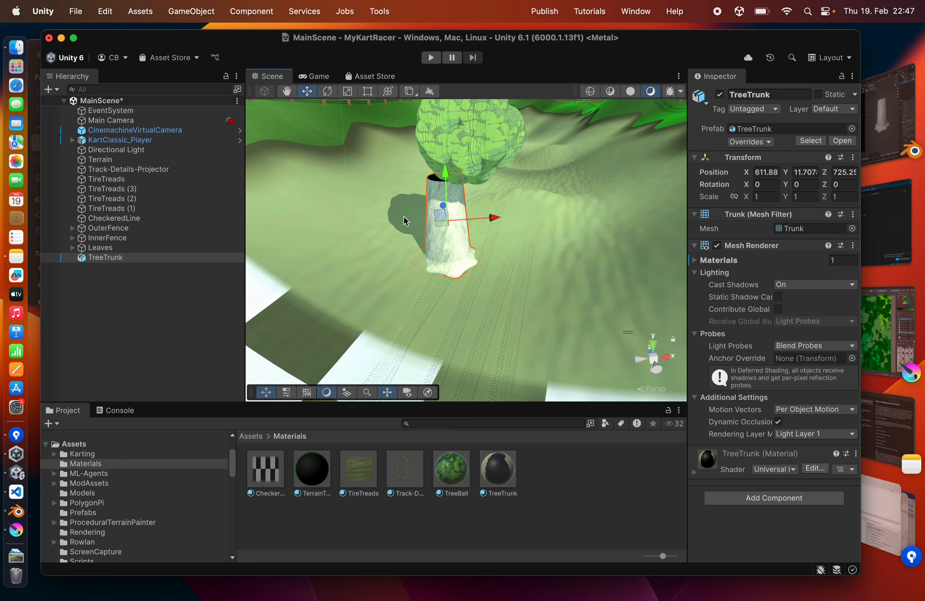
{"action": "left_click_drag", "start_coordinate": [493, 217], "coordinate": [555, 253]}
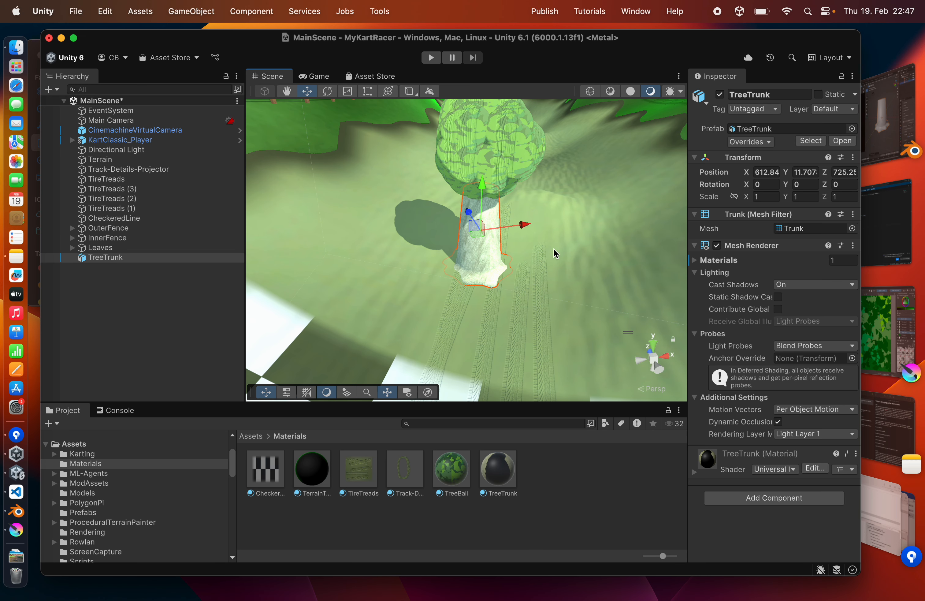
Scale TreeTrunk down uniformly to about 0.76.
{"action": "left_click", "coordinate": [347, 91]}
{"action": "left_click_drag", "start_coordinate": [480, 236], "coordinate": [480, 261]}
{"action": "left_click_drag", "start_coordinate": [422, 265], "coordinate": [424, 234], "text": "alt"}
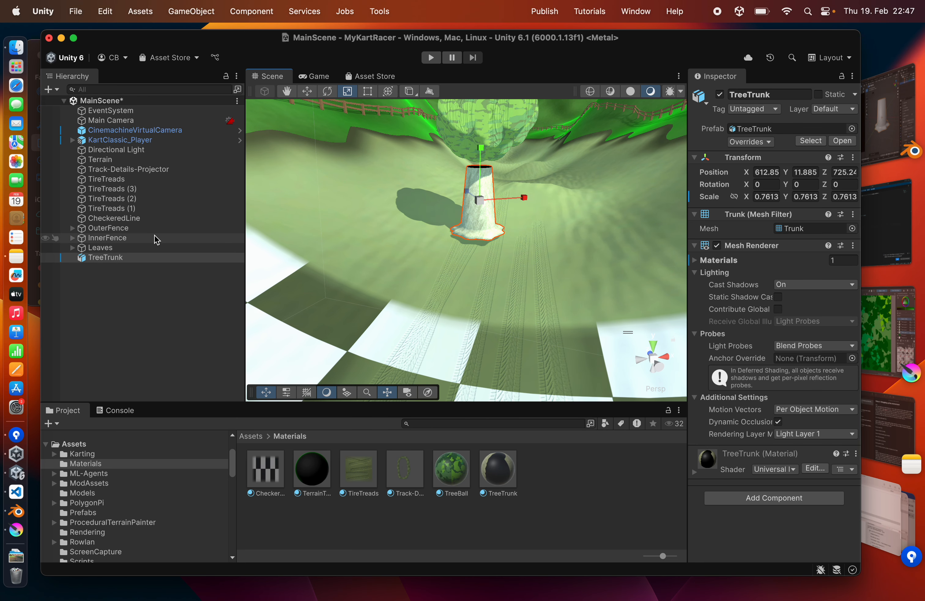
Lower the Leaves crown onto the top of the trunk, to about Y 15.91.
{"action": "left_click", "coordinate": [135, 247]}
{"action": "scroll", "coordinate": [409, 212], "scroll_direction": "down", "scroll_amount": 5}
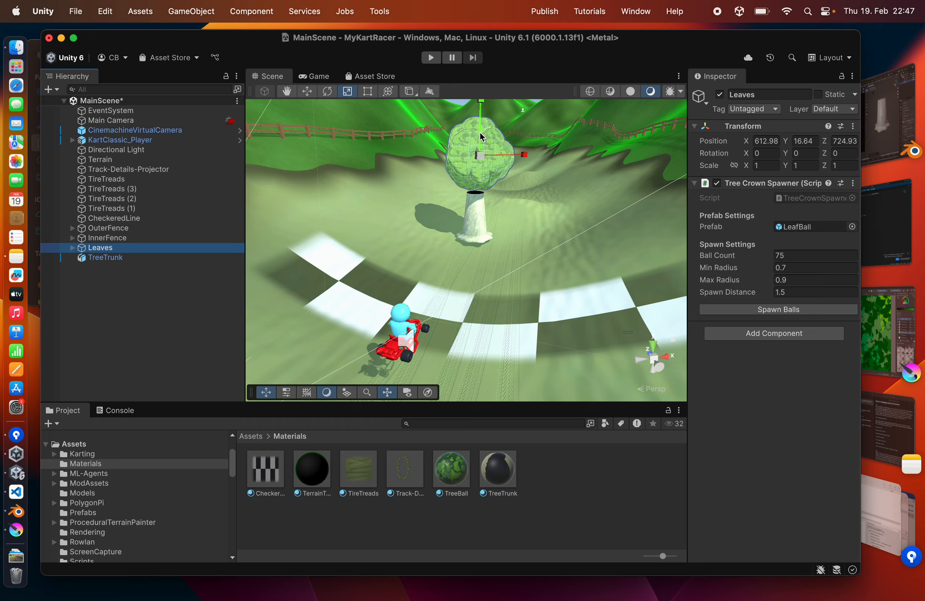
{"action": "left_click", "coordinate": [307, 91]}
{"action": "left_click_drag", "start_coordinate": [480, 109], "coordinate": [480, 118]}
{"action": "left_click", "coordinate": [181, 303]}
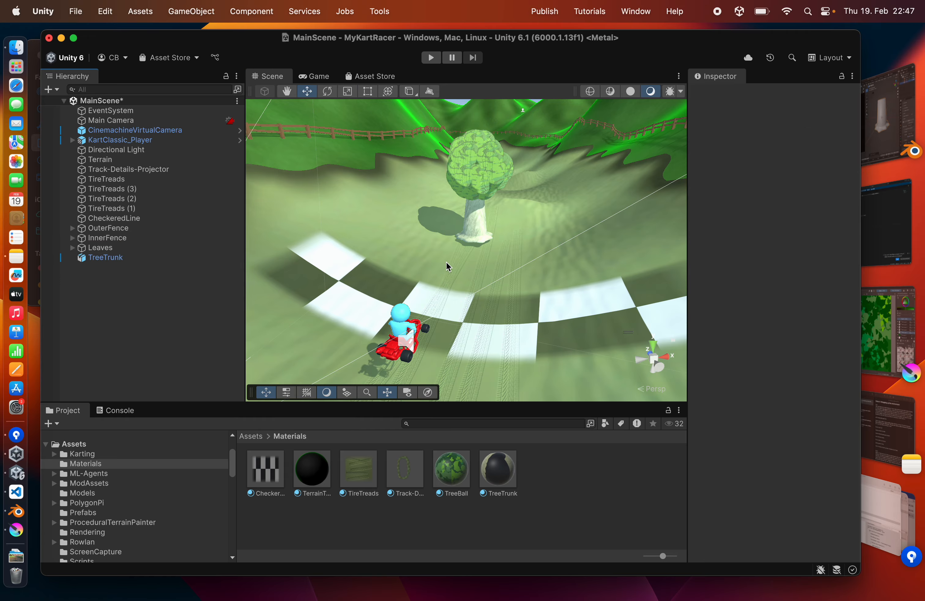
Inspect the assembled tree up close and look through the TreeBall material's settings.
{"action": "mouse_move", "coordinate": [446, 261]}
{"action": "left_mouse_down", "text": "alt"}
{"action": "mouse_move", "coordinate": [382, 243]}
{"action": "mouse_move", "coordinate": [467, 276]}
{"action": "mouse_move", "coordinate": [430, 245]}
{"action": "mouse_move", "coordinate": [444, 256]}
{"action": "left_mouse_up", "text": "alt"}
{"action": "scroll", "coordinate": [503, 177], "scroll_direction": "up", "scroll_amount": 5}
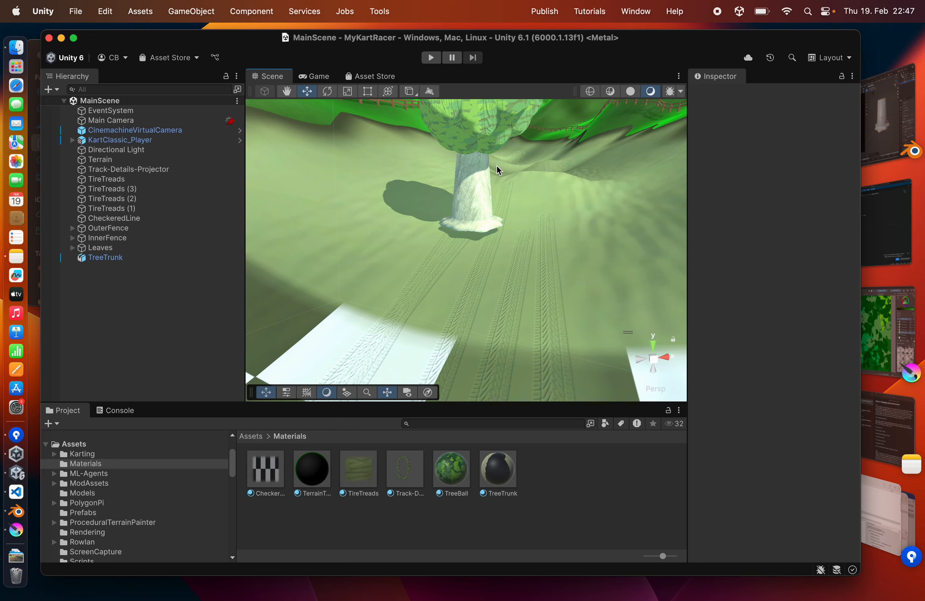
{"action": "left_click_drag", "start_coordinate": [497, 166], "coordinate": [486, 209], "text": "alt"}
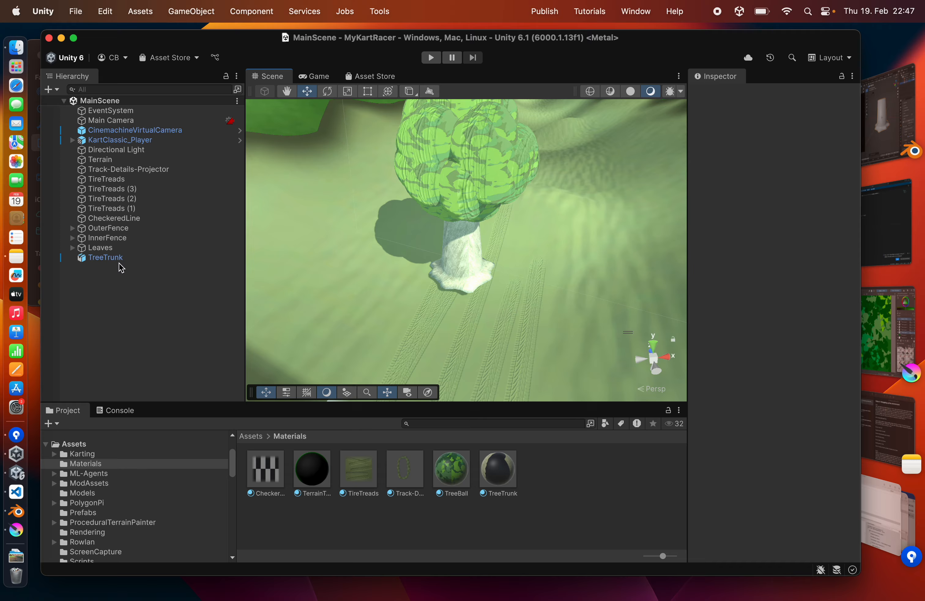
{"action": "left_click", "coordinate": [451, 476]}
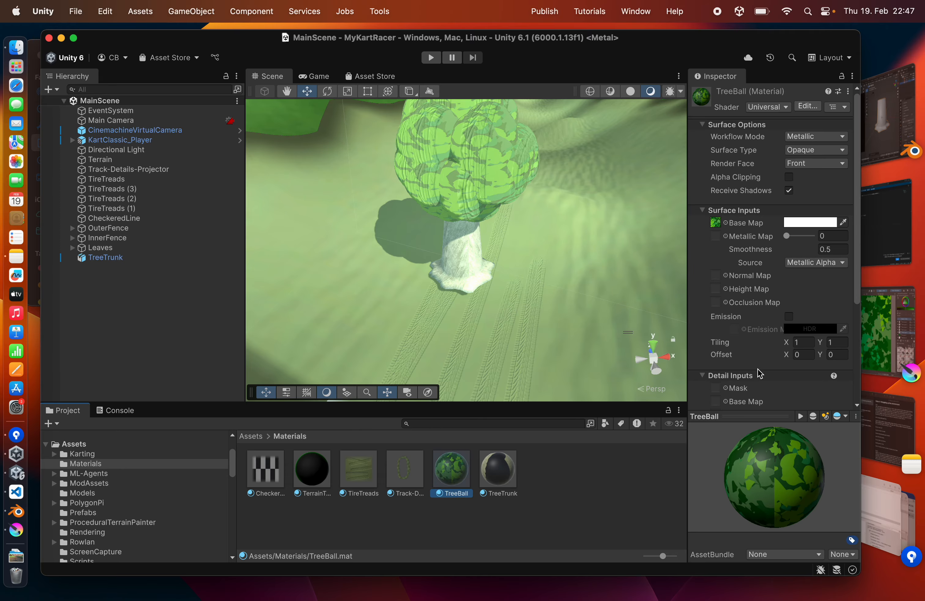
{"action": "scroll", "coordinate": [760, 373], "scroll_direction": "down", "scroll_amount": 5}
{"action": "scroll", "coordinate": [94, 544], "scroll_direction": "down", "scroll_amount": 3}
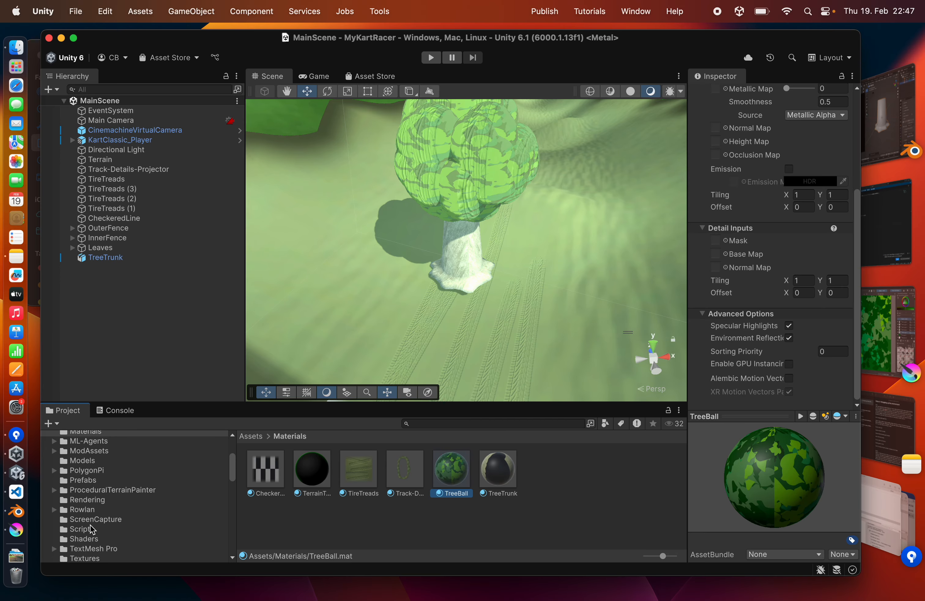
Set the LeafBall prefab's rendering layer mask to only Light Layer 1 and return to MainScene.
{"action": "left_click", "coordinate": [85, 480]}
{"action": "double_click", "coordinate": [265, 469]}
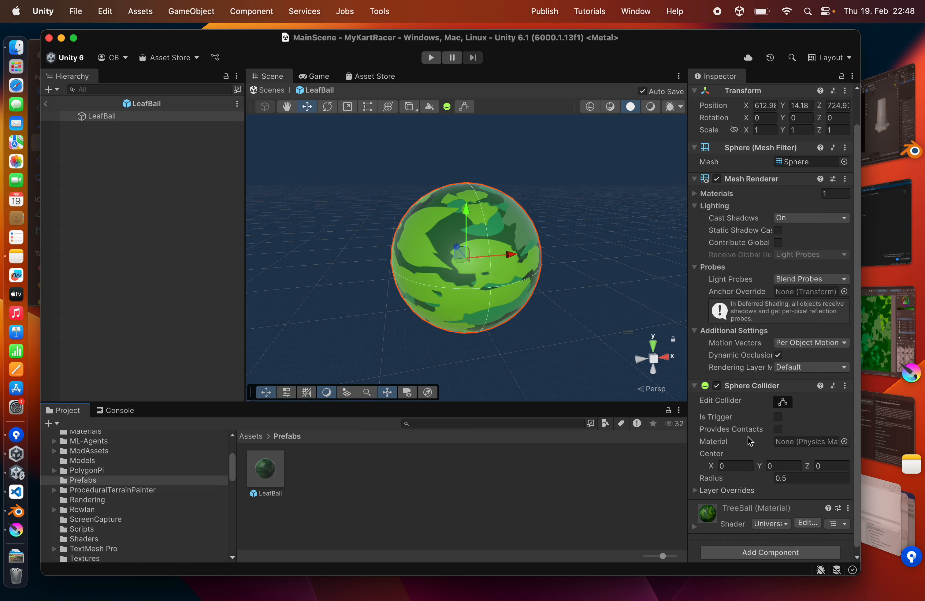
{"action": "scroll", "coordinate": [750, 441], "scroll_direction": "down", "scroll_amount": 1}
{"action": "left_click", "coordinate": [796, 363]}
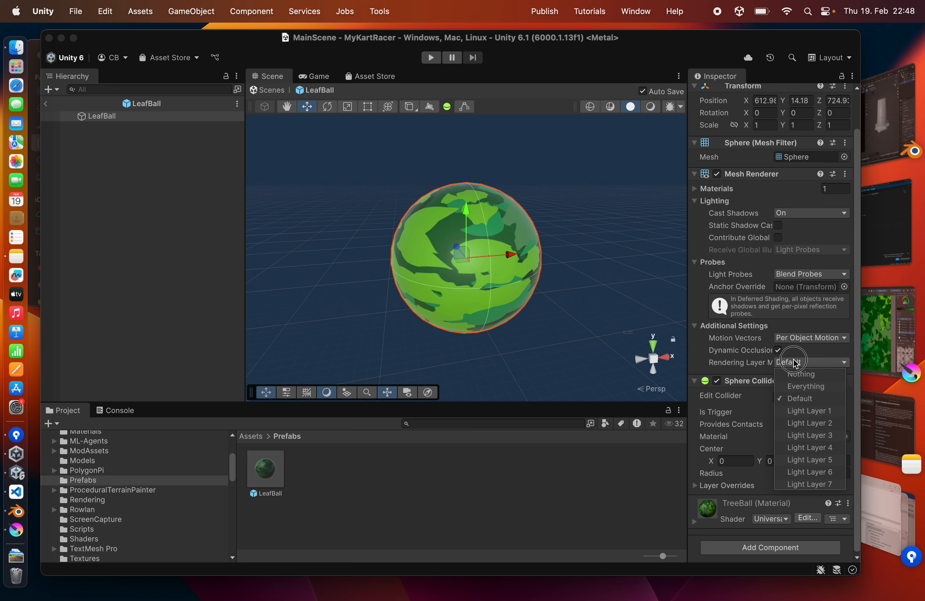
{"action": "left_click", "coordinate": [801, 374]}
{"action": "left_click", "coordinate": [795, 411]}
{"action": "left_click", "coordinate": [46, 103]}
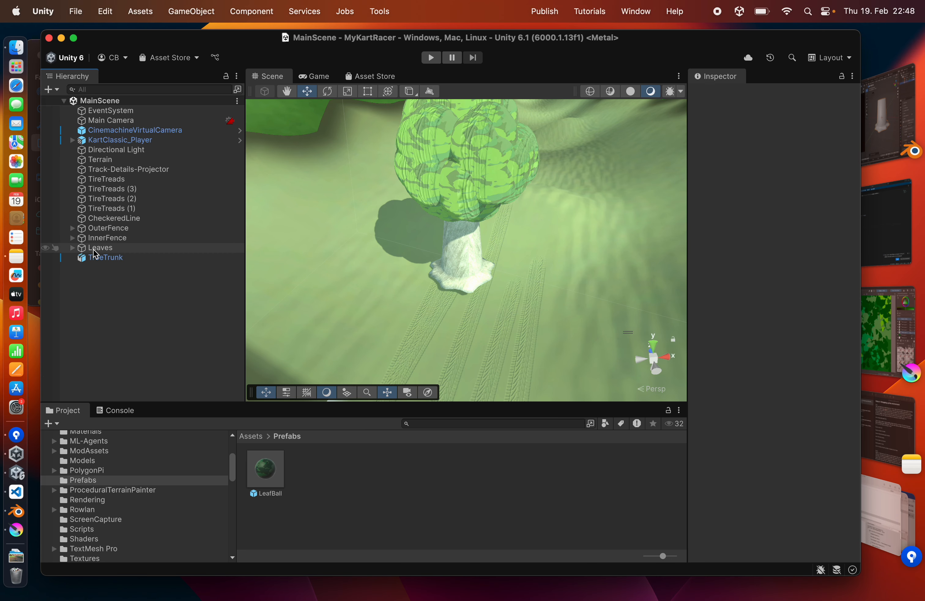
Delete all leaf balls under Leaves, from LeafBall_0 through LeafBall_74.
{"action": "left_click", "coordinate": [71, 248]}
{"action": "left_click", "coordinate": [113, 257]}
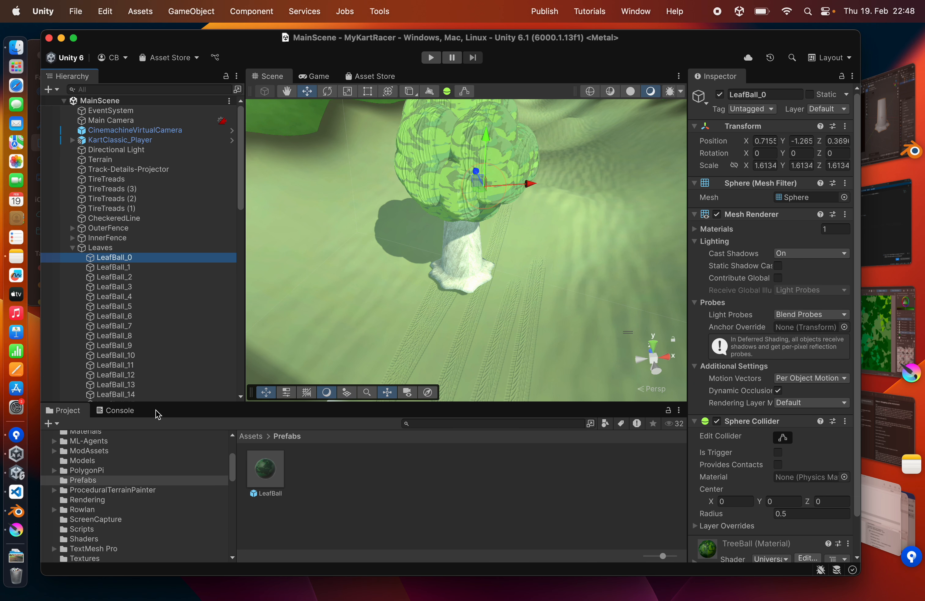
{"action": "scroll", "coordinate": [138, 361], "scroll_direction": "down", "scroll_amount": 6}
{"action": "scroll", "coordinate": [138, 366], "scroll_direction": "down", "scroll_amount": 6}
{"action": "left_click", "coordinate": [132, 376], "text": "shift"}
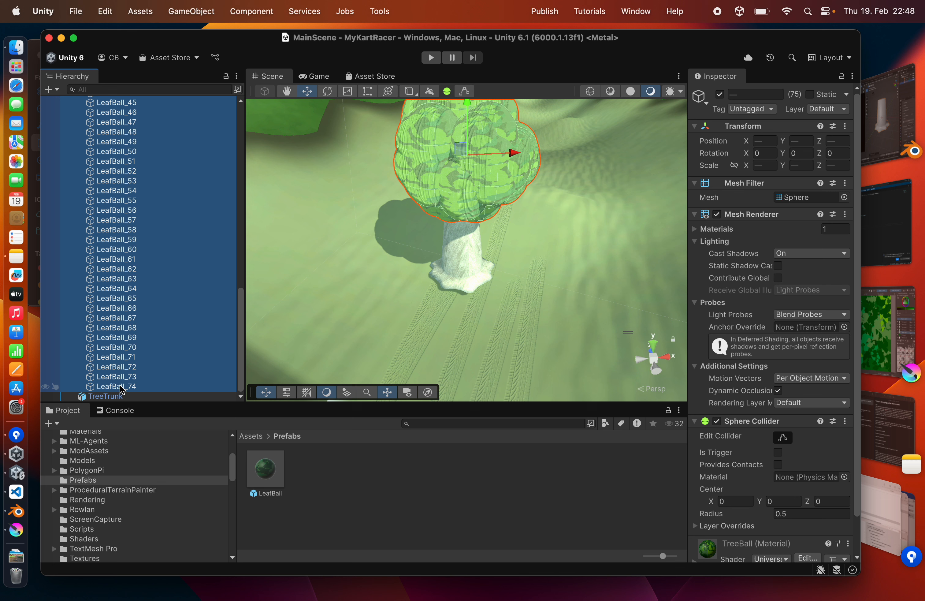
{"action": "key", "text": "super+BackSpace"}
Respawn the leaf balls from the updated prefab, check the tree's crown, and collapse the Leaves object.
{"action": "left_click", "coordinate": [100, 248]}
{"action": "left_click", "coordinate": [767, 310]}
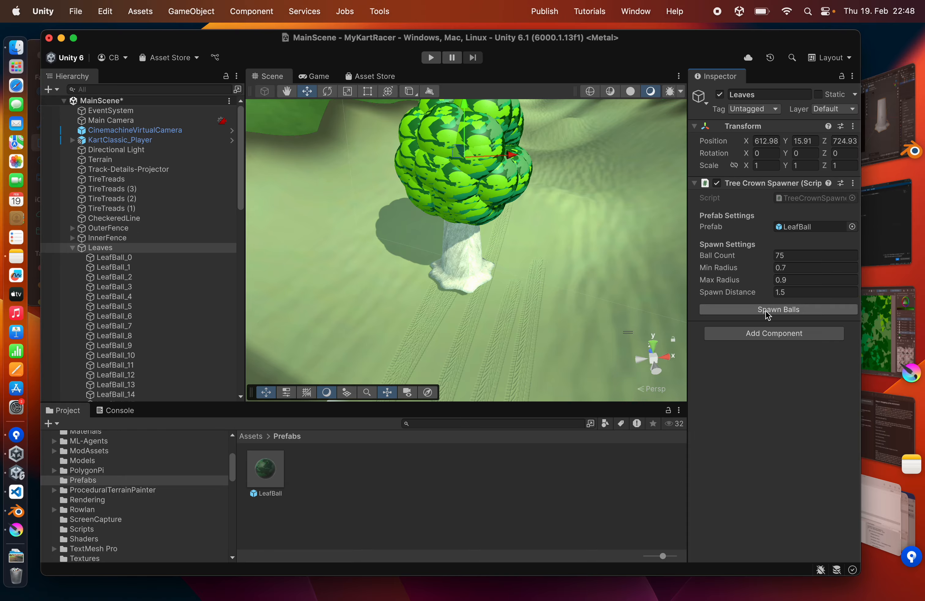
{"action": "left_click_drag", "start_coordinate": [477, 234], "coordinate": [352, 242], "text": "alt"}
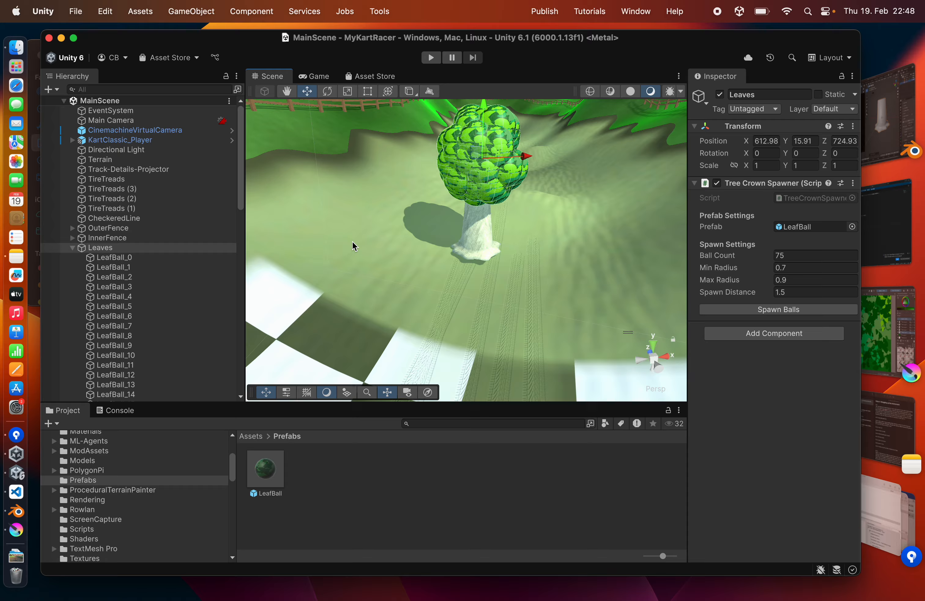
{"action": "left_click", "coordinate": [81, 248]}
{"action": "left_click", "coordinate": [72, 248]}
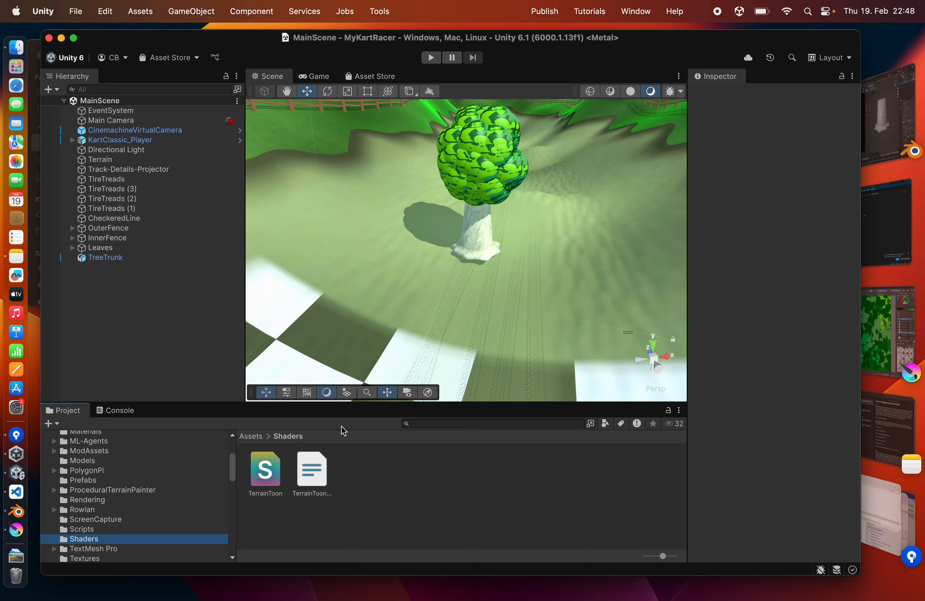
Create a URP Lit Shader Graph named Fresnel in the Shaders folder and open it for editing.
{"action": "right_click", "coordinate": [355, 470]}
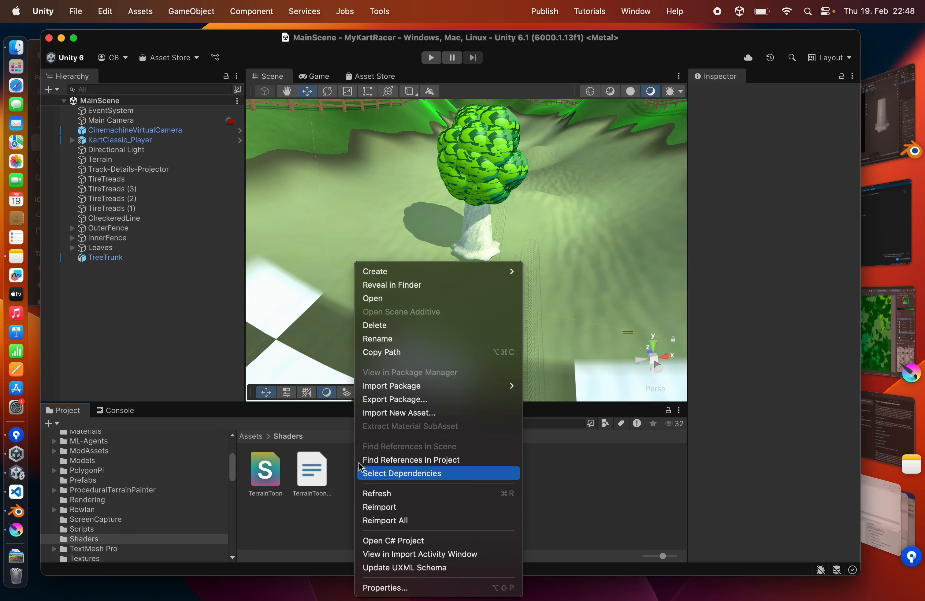
{"action": "mouse_move", "coordinate": [459, 270]}
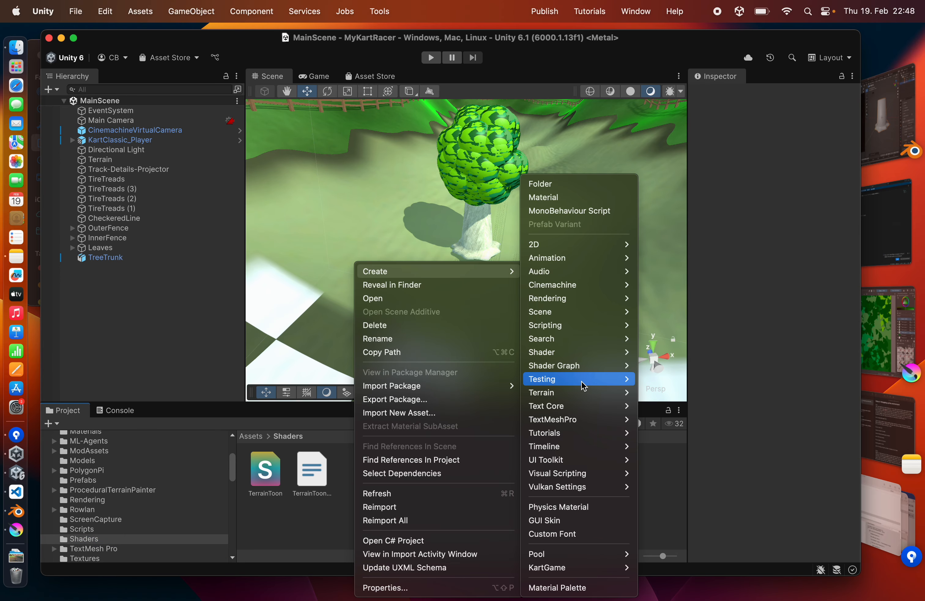
{"action": "mouse_move", "coordinate": [583, 385]}
{"action": "mouse_move", "coordinate": [583, 366]}
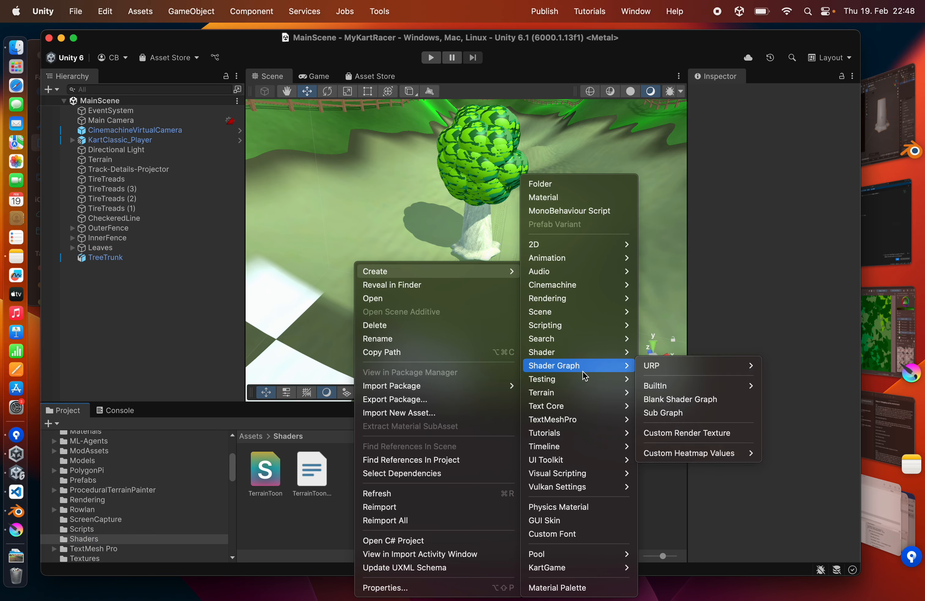
{"action": "mouse_move", "coordinate": [678, 367]}
{"action": "left_click", "coordinate": [788, 365]}
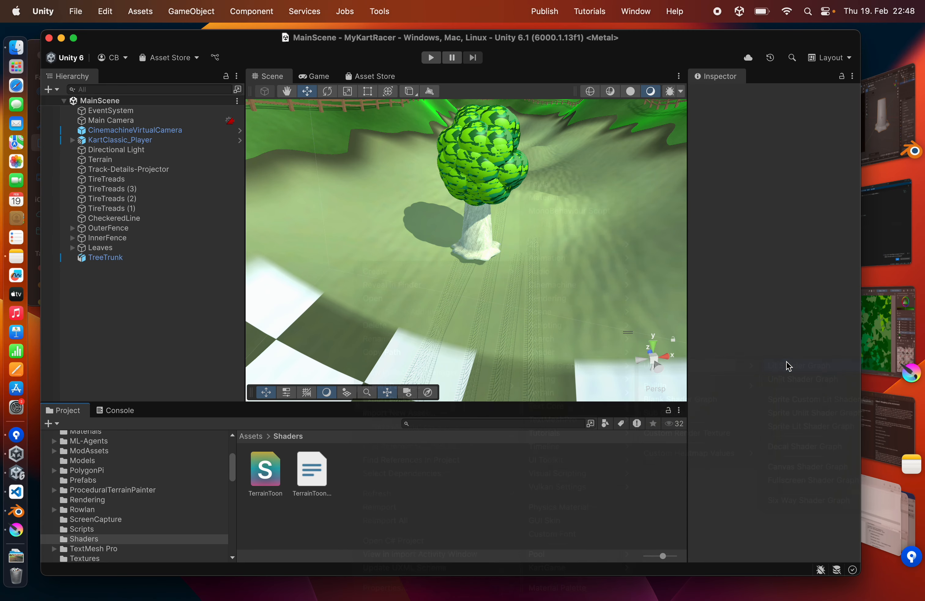
{"action": "type", "text": "Fresne"}
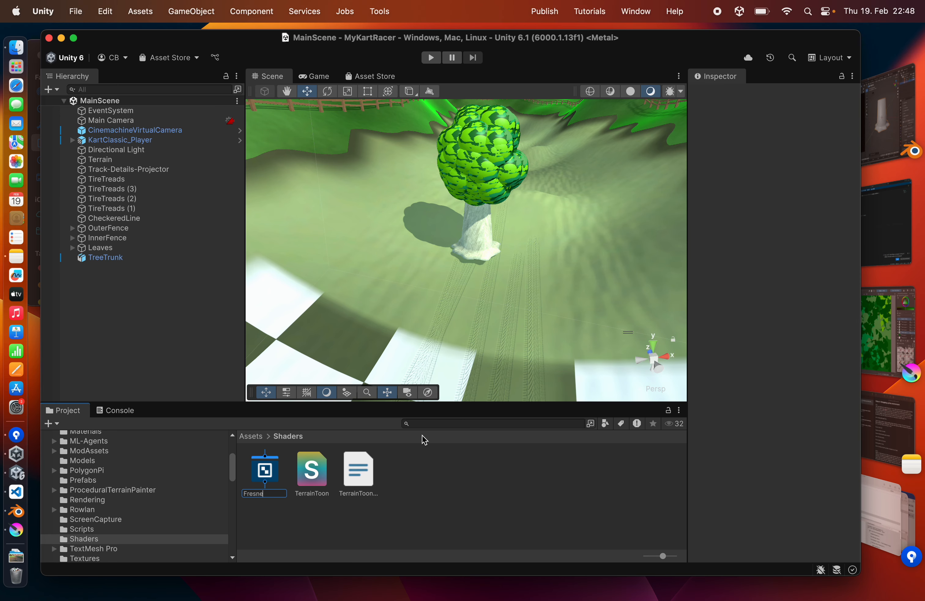
{"action": "type", "text": "l"}
{"action": "key", "text": "Return"}
{"action": "double_click", "coordinate": [265, 470]}
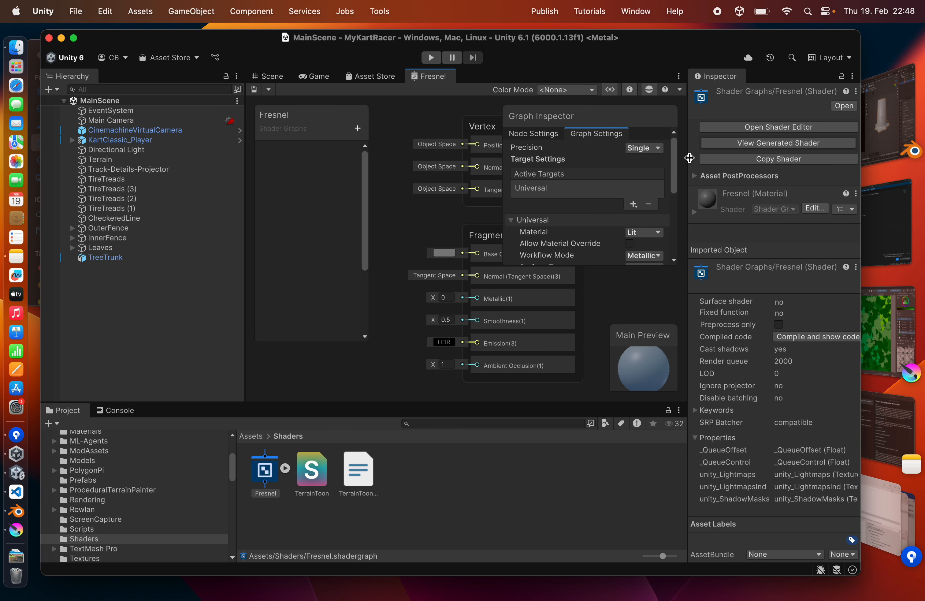
Widen the shader graph workspace and add a Color property under its default name.
{"action": "left_click_drag", "start_coordinate": [689, 157], "coordinate": [739, 158]}
{"action": "scroll", "coordinate": [410, 178], "scroll_direction": "down", "scroll_amount": 3}
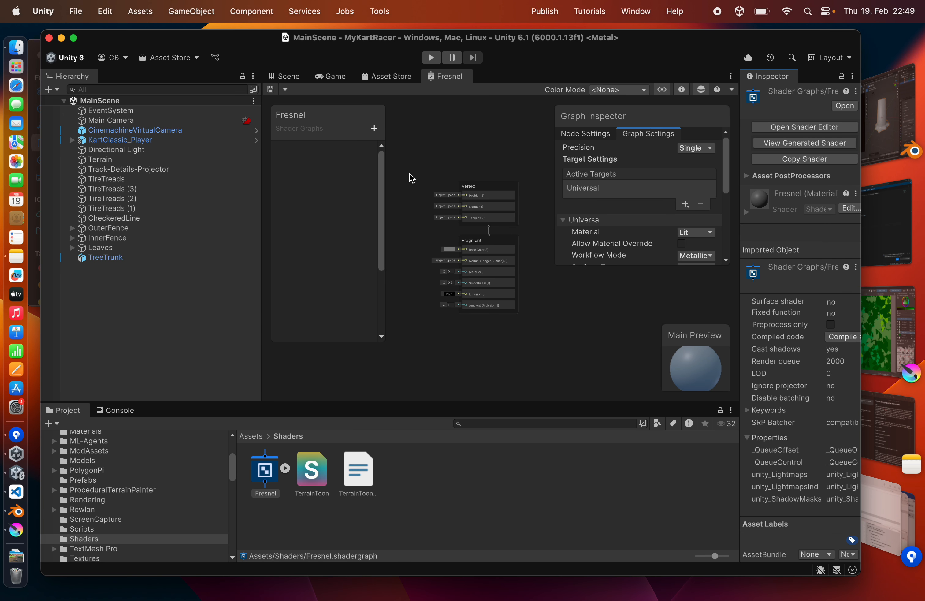
{"action": "left_click_drag", "start_coordinate": [262, 239], "coordinate": [188, 239]}
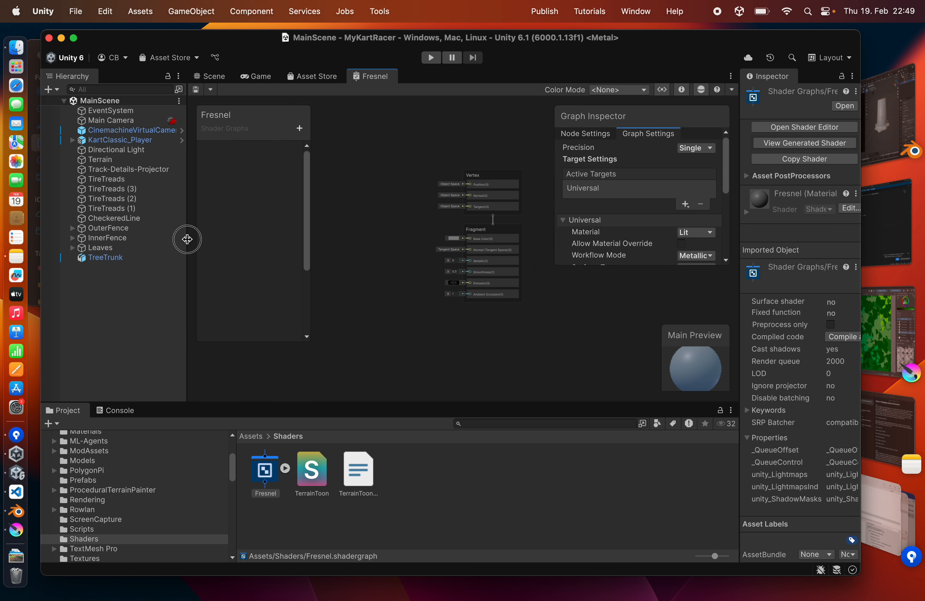
{"action": "left_click", "coordinate": [299, 128]}
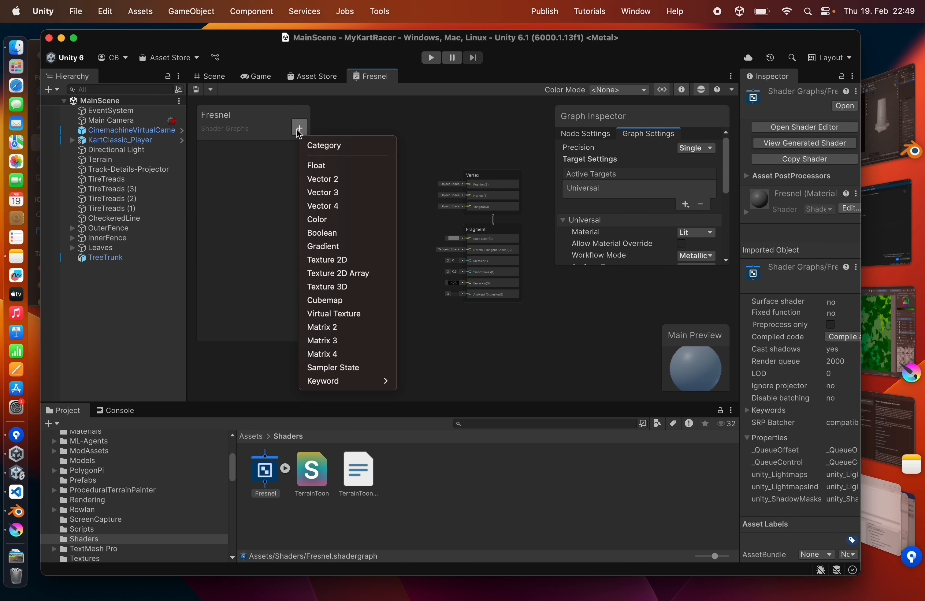
{"action": "left_click", "coordinate": [312, 219]}
{"action": "left_click", "coordinate": [334, 150]}
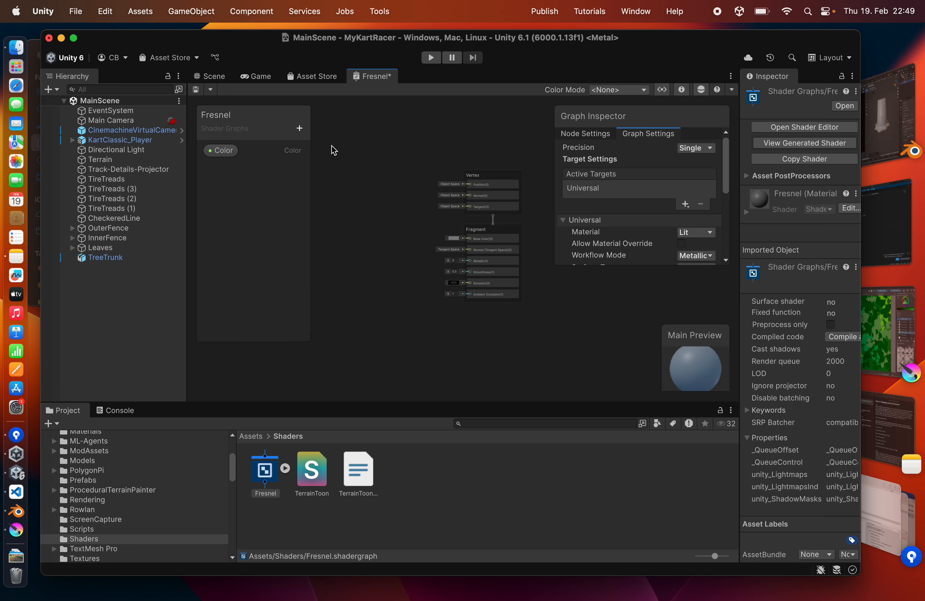
Add a second color property named FresnelColor and a Float property named Power.
{"action": "left_click", "coordinate": [299, 128]}
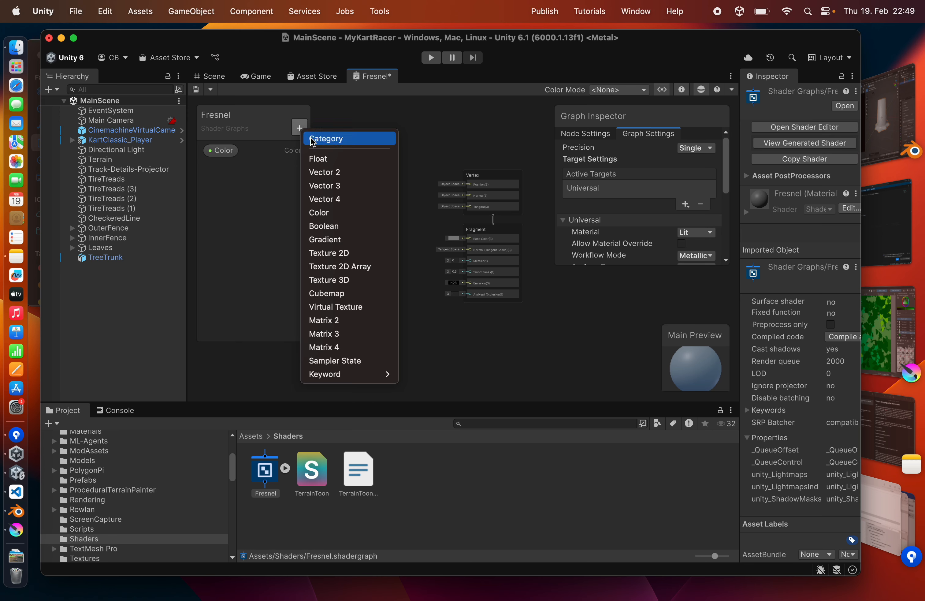
{"action": "left_click", "coordinate": [319, 212]}
{"action": "type", "text": "Fresnel"}
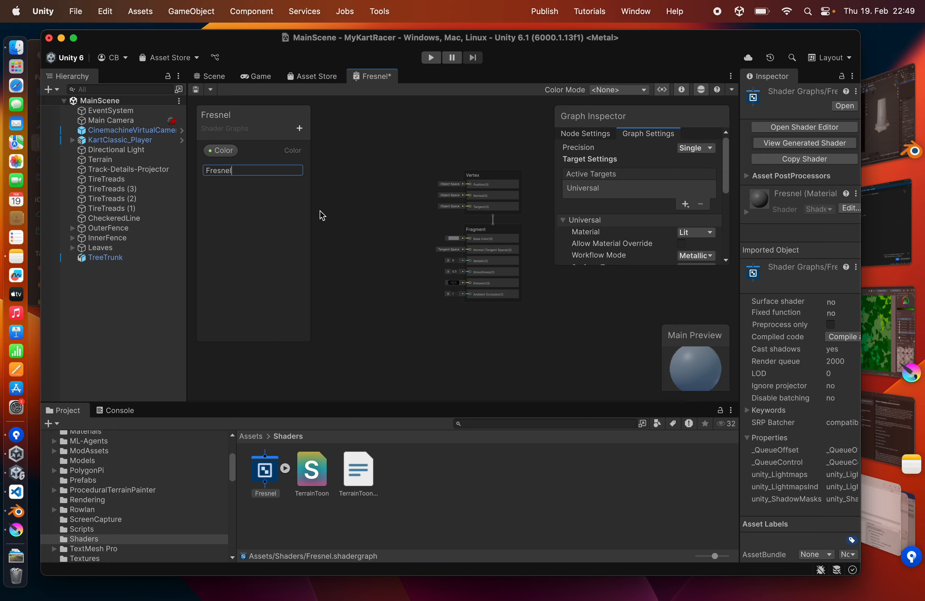
{"action": "type", "text": "Color"}
{"action": "key", "text": "Return"}
{"action": "left_click", "coordinate": [299, 128]}
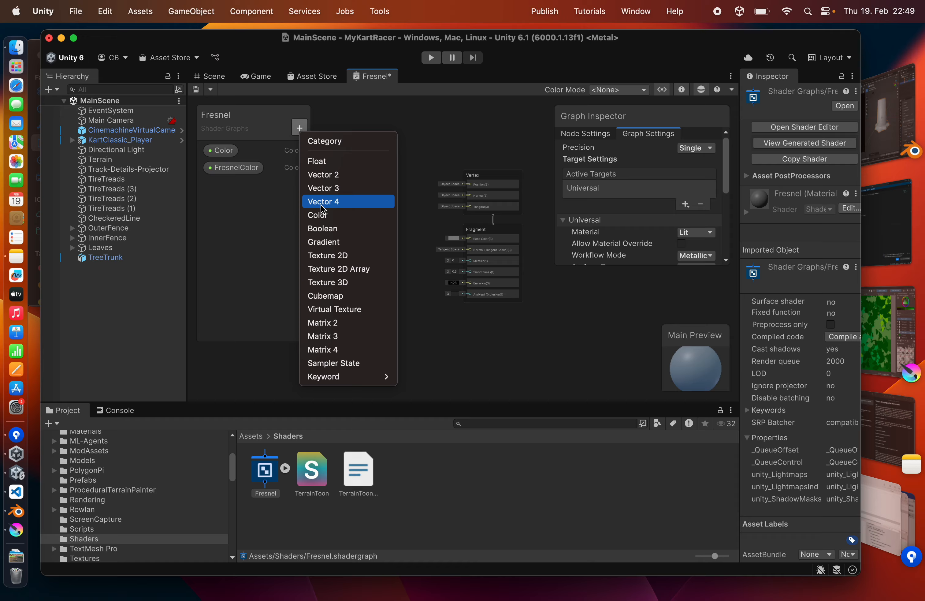
{"action": "left_click", "coordinate": [324, 164]}
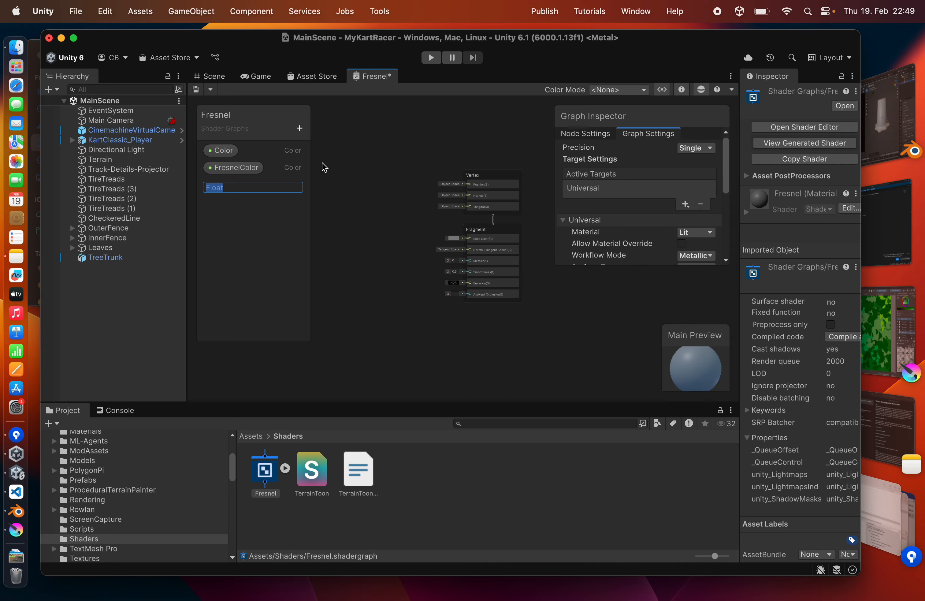
{"action": "type", "text": "Power"}
{"action": "key", "text": "Return"}
Add a Fresnel Effect node to the empty area of the graph before the master stack.
{"action": "right_click", "coordinate": [389, 176]}
{"action": "left_click", "coordinate": [398, 181]}
{"action": "type", "text": "fresn"}
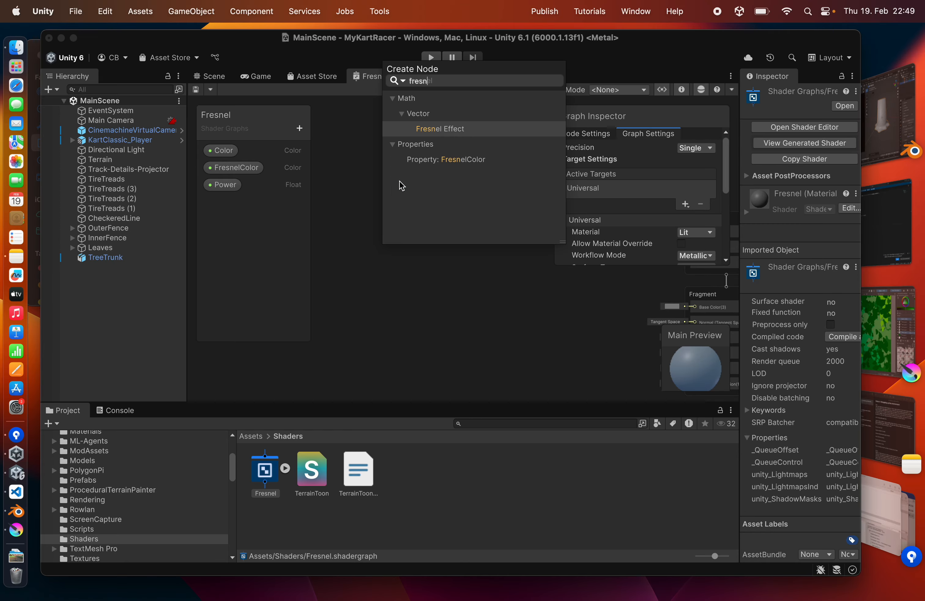
{"action": "key", "text": "Return"}
{"action": "left_click_drag", "start_coordinate": [402, 185], "coordinate": [438, 177]}
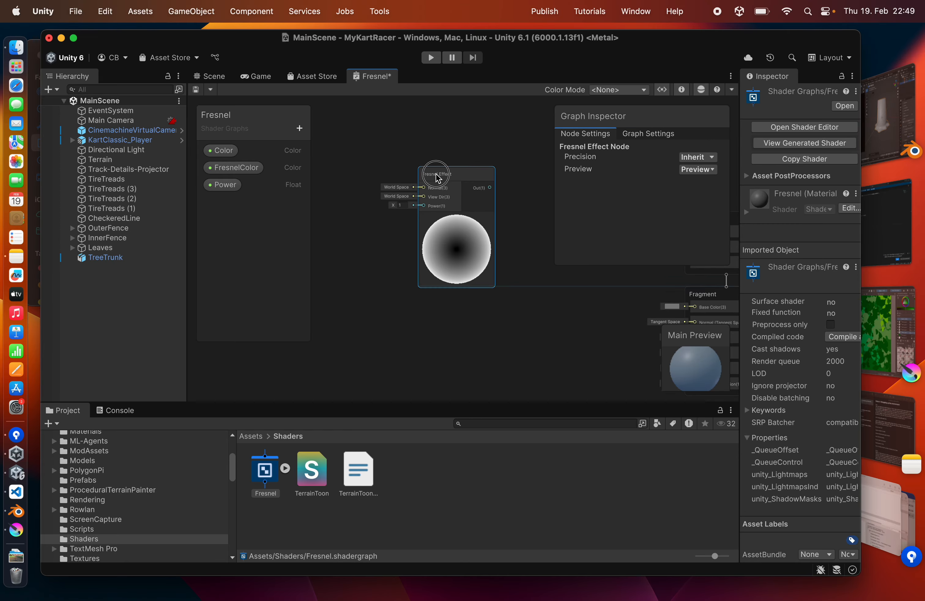
{"action": "scroll", "coordinate": [331, 193], "scroll_direction": "up", "scroll_amount": 3}
Connect the Power property to the Fresnel Effect node's Power input and set its default value to 1.
{"action": "left_click_drag", "start_coordinate": [223, 184], "coordinate": [481, 214]}
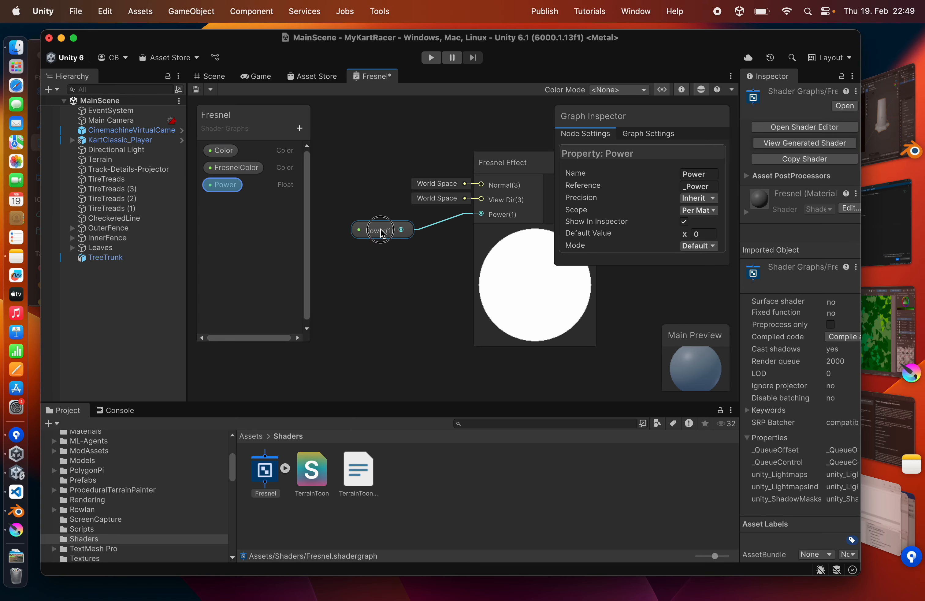
{"action": "left_click", "coordinate": [710, 235]}
{"action": "type", "text": "1"}
{"action": "left_click", "coordinate": [415, 299]}
Place the Color property in the graph above the Fresnel Effect node and set its default to green 36E000.
{"action": "middle_click_drag", "start_coordinate": [556, 288], "coordinate": [357, 326]}
{"action": "left_click_drag", "start_coordinate": [221, 150], "coordinate": [443, 172]}
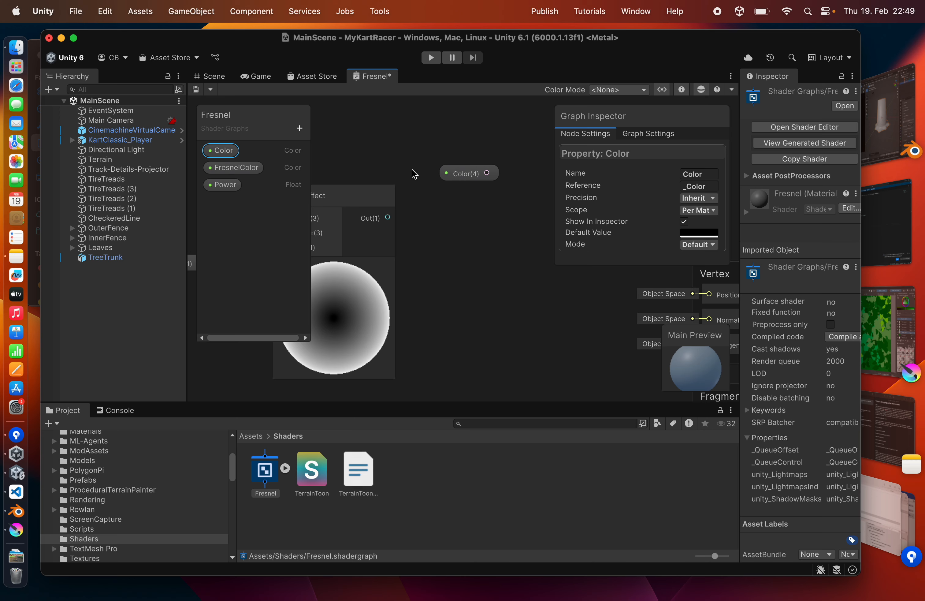
{"action": "left_click", "coordinate": [686, 234]}
{"action": "left_click", "coordinate": [733, 244]}
{"action": "left_click", "coordinate": [782, 268]}
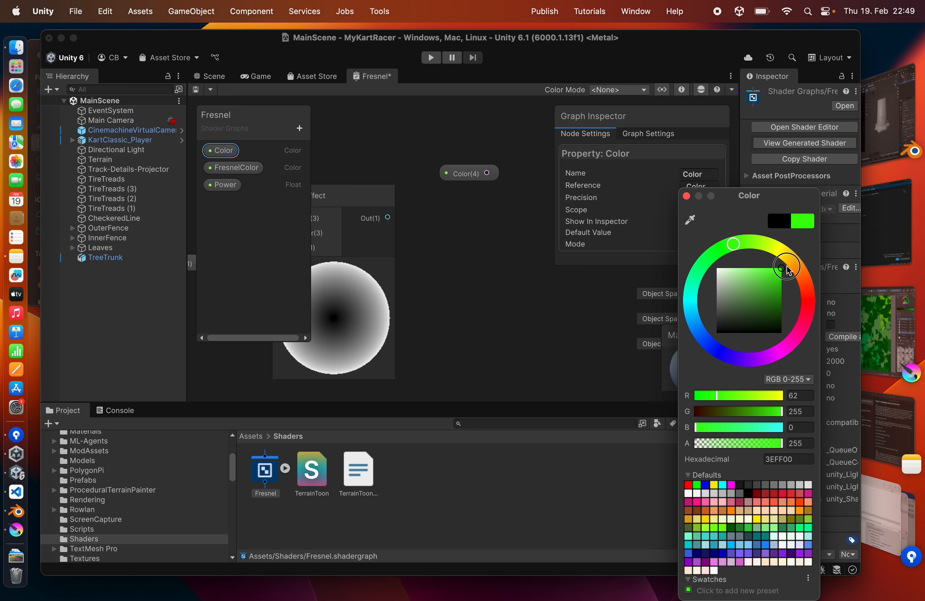
{"action": "mouse_move", "coordinate": [787, 269]}
{"action": "left_mouse_down"}
{"action": "mouse_move", "coordinate": [791, 291]}
{"action": "mouse_move", "coordinate": [793, 278]}
{"action": "left_mouse_up"}
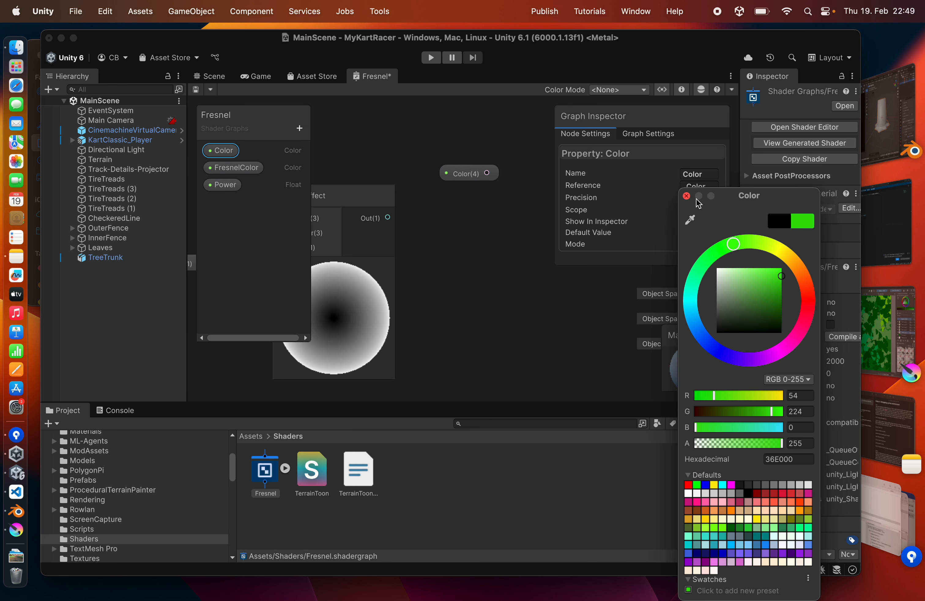
{"action": "left_click", "coordinate": [687, 196]}
{"action": "left_click_drag", "start_coordinate": [387, 217], "coordinate": [463, 258]}
{"action": "type", "text": "mult"}
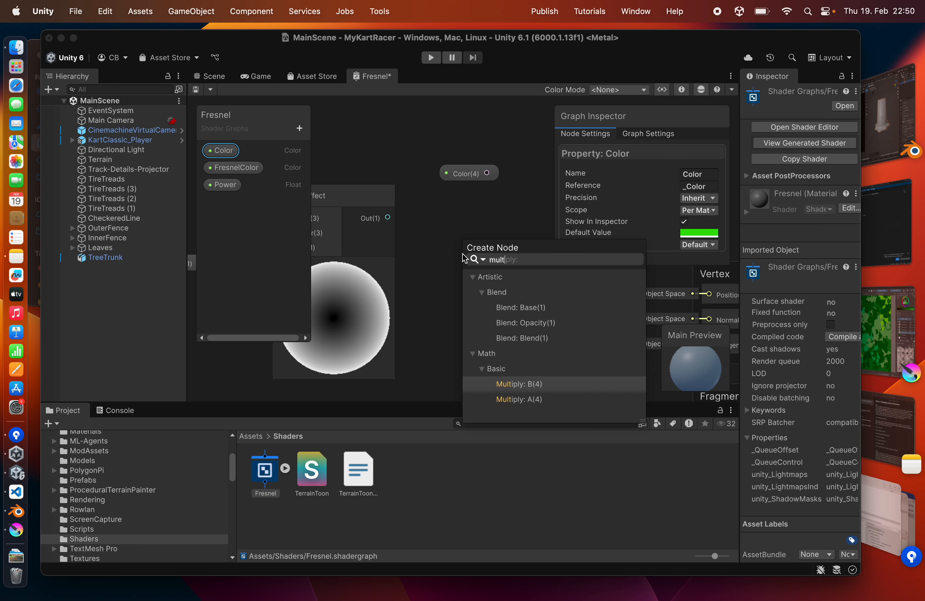
{"action": "key", "text": "Return"}
{"action": "left_click_drag", "start_coordinate": [462, 174], "coordinate": [463, 308]}
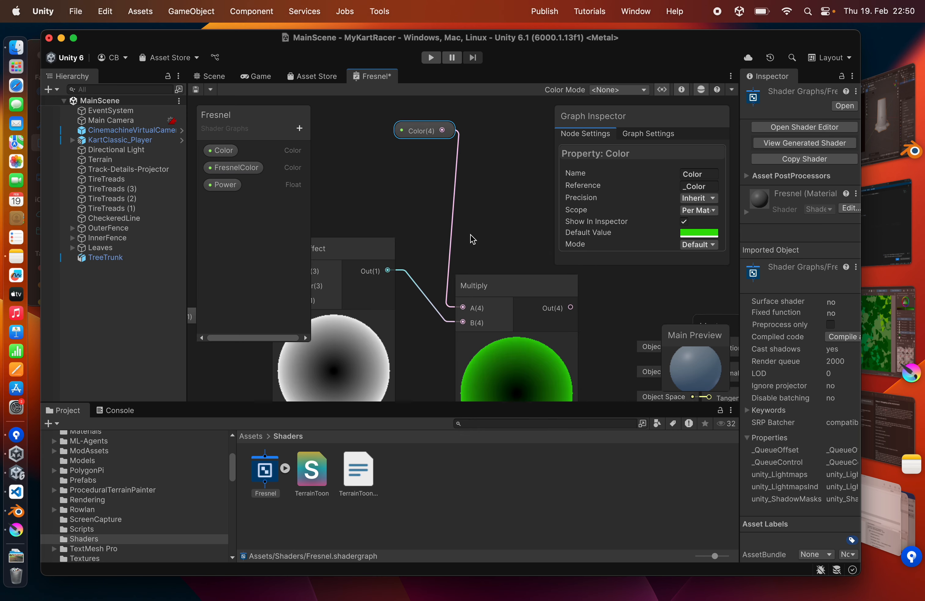
{"action": "left_click", "coordinate": [501, 289]}
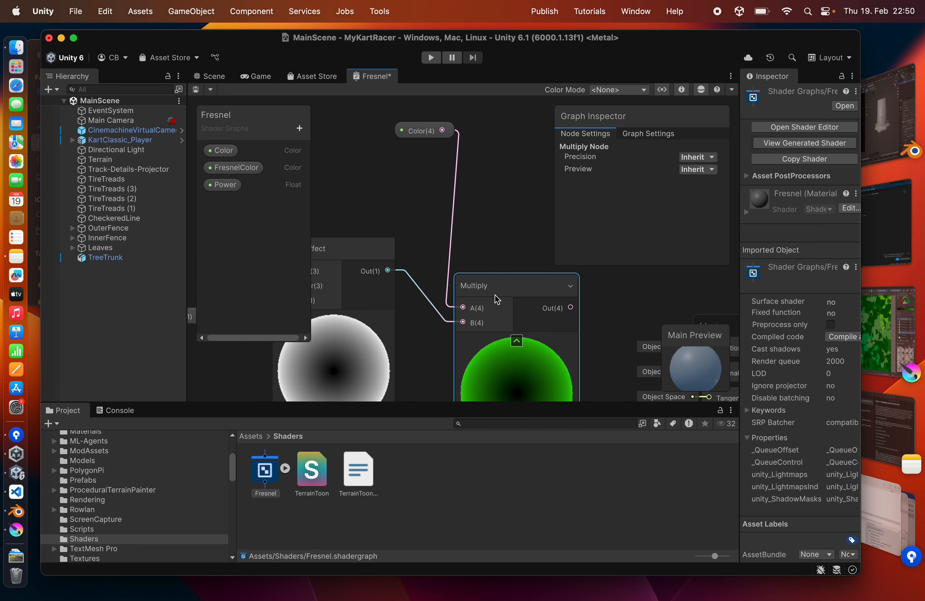
{"action": "key", "text": "Delete"}
Create an Add node from the Fresnel Effect output and connect the Color property to its A input.
{"action": "left_click_drag", "start_coordinate": [387, 270], "coordinate": [448, 277]}
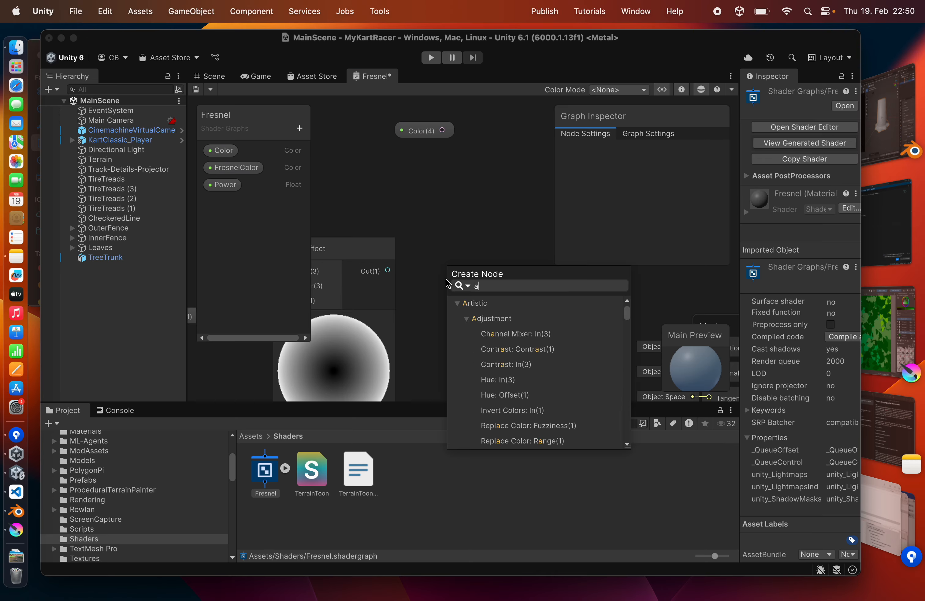
{"action": "type", "text": "add"}
{"action": "key", "text": "Return"}
{"action": "left_click_drag", "start_coordinate": [442, 130], "coordinate": [447, 288]}
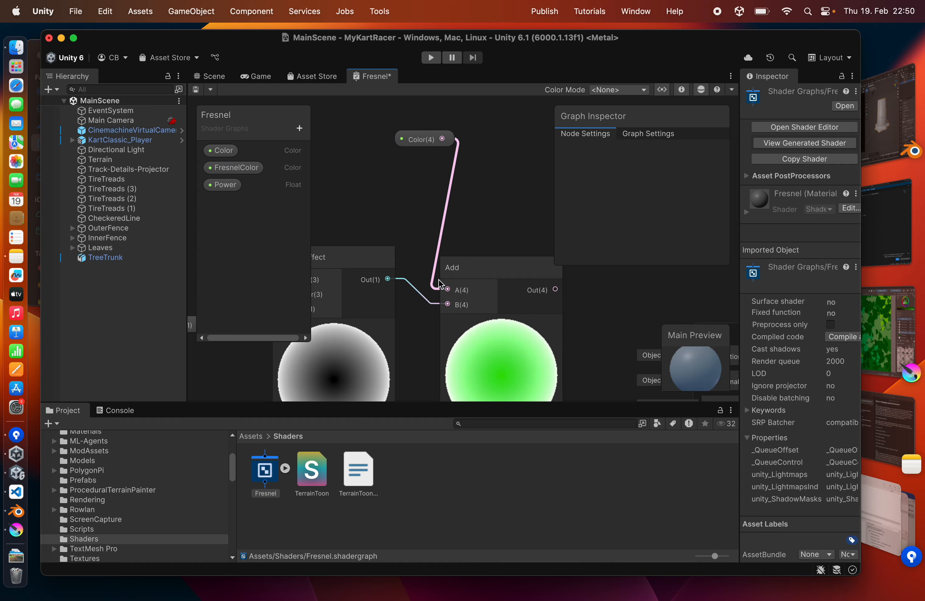
Set the FresnelColor property's default value to a bright yellow-green.
{"action": "middle_click_drag", "start_coordinate": [495, 188], "coordinate": [425, 174]}
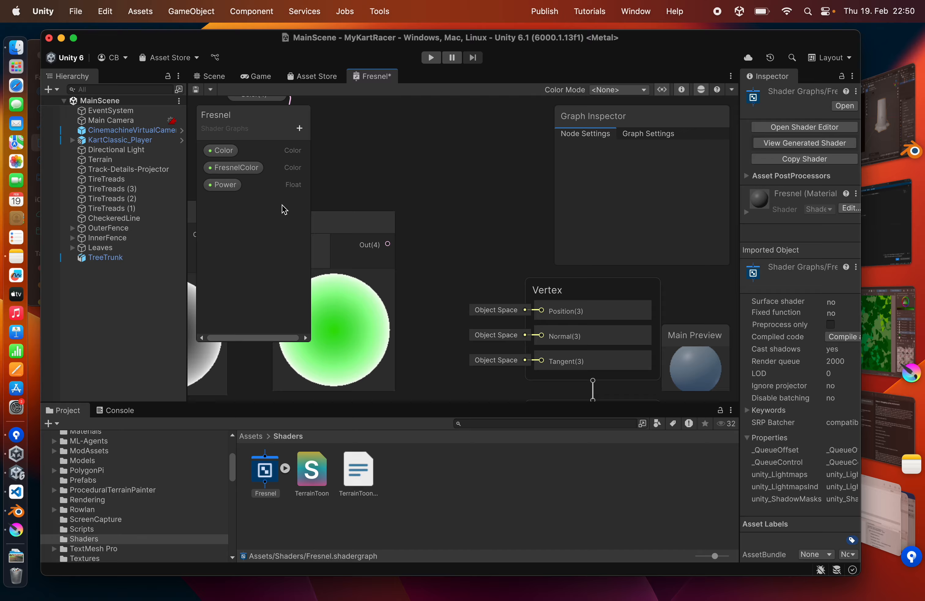
{"action": "left_click", "coordinate": [234, 167]}
{"action": "left_click", "coordinate": [707, 233]}
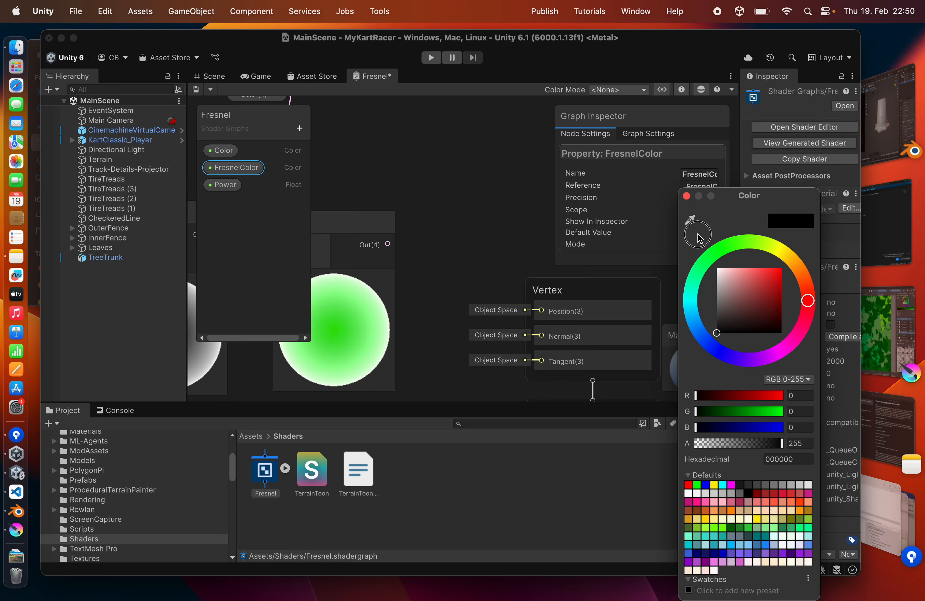
{"action": "left_click", "coordinate": [761, 245]}
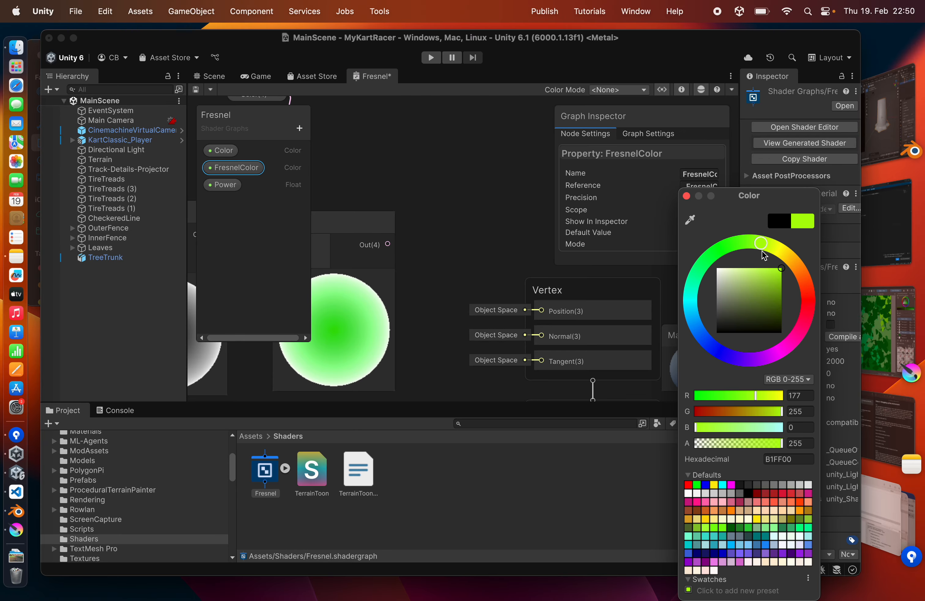
{"action": "left_click_drag", "start_coordinate": [768, 249], "coordinate": [771, 250]}
{"action": "left_click", "coordinate": [687, 195]}
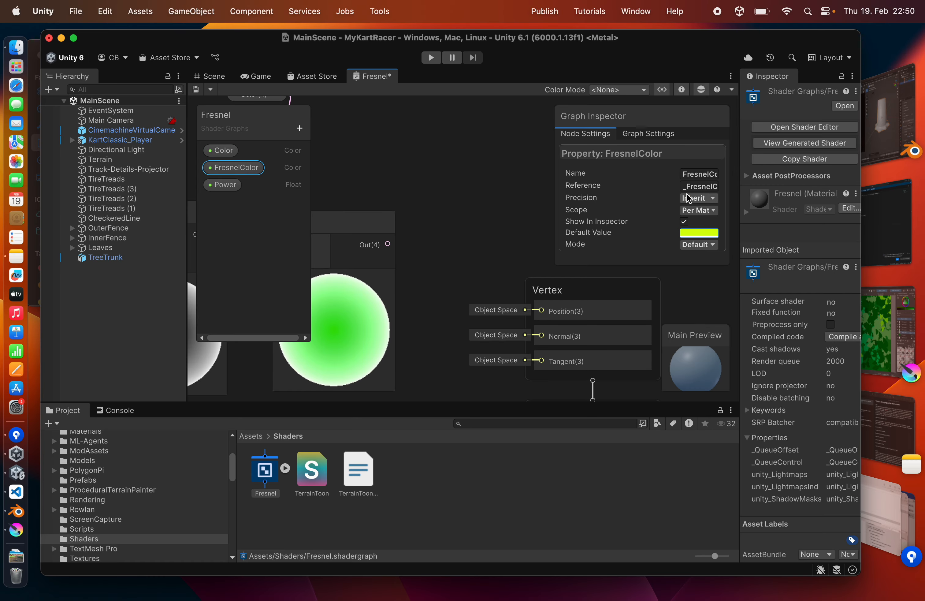
Place the FresnelColor property in the graph and combine it with the Add node's output in a new Multiply node.
{"action": "left_click_drag", "start_coordinate": [234, 167], "coordinate": [390, 167]}
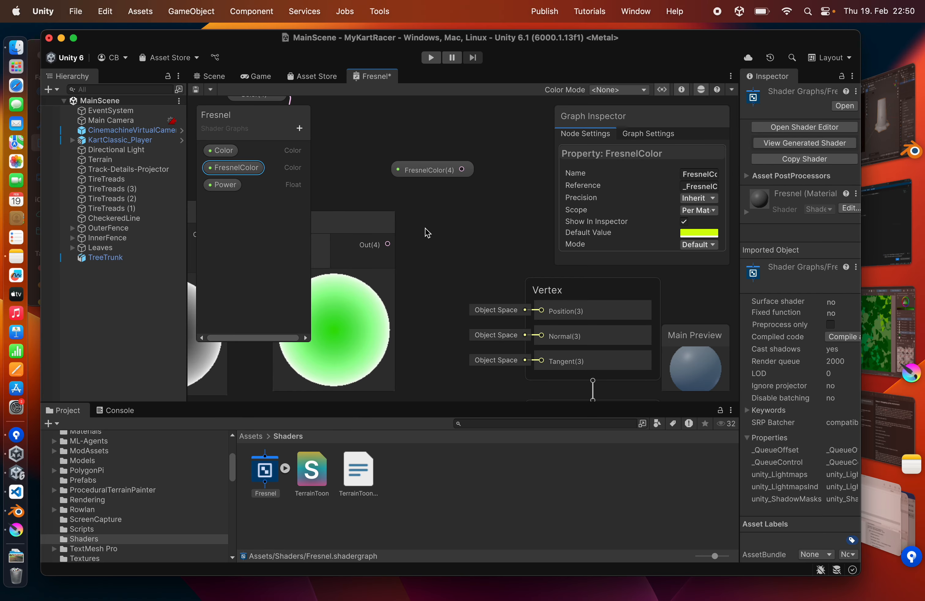
{"action": "key", "text": "space"}
{"action": "type", "text": "mult"}
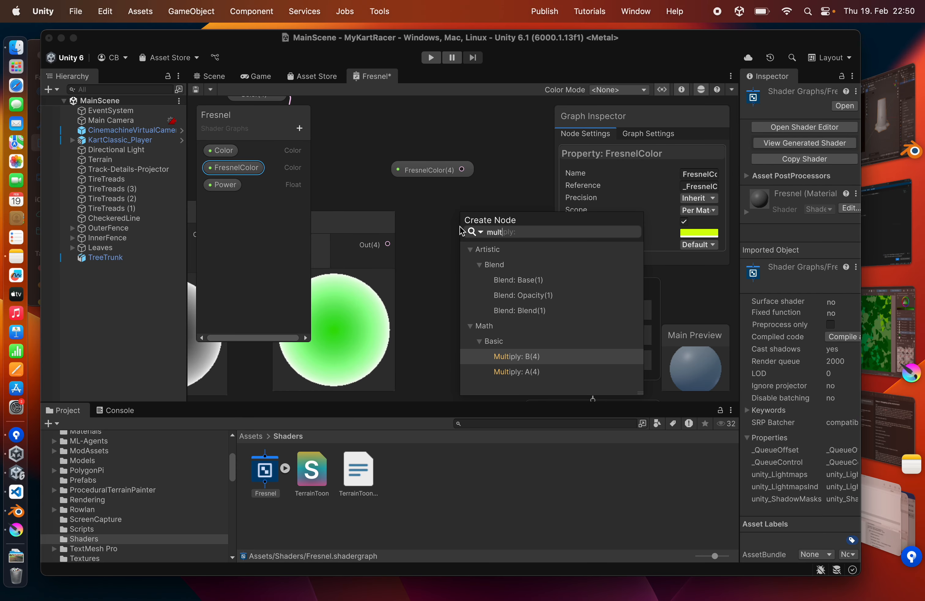
{"action": "key", "text": "Return"}
{"action": "left_click_drag", "start_coordinate": [463, 169], "coordinate": [324, 294]}
Group the selected Fresnel Effect, Add, Multiply and property nodes under the title Fresnel.
{"action": "scroll", "coordinate": [466, 248], "scroll_direction": "down", "scroll_amount": 6}
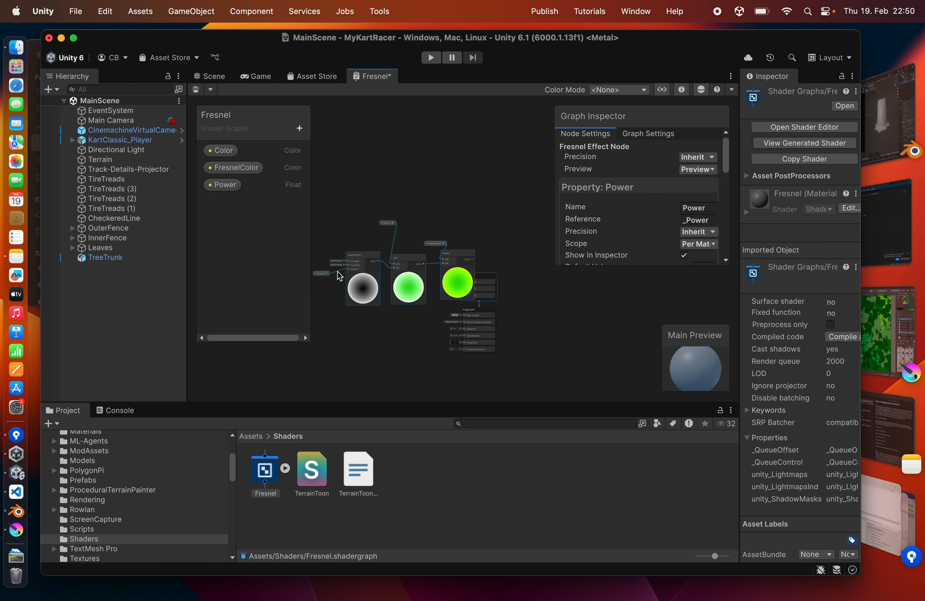
{"action": "middle_click_drag", "start_coordinate": [342, 246], "coordinate": [388, 258]}
{"action": "left_click_drag", "start_coordinate": [392, 266], "coordinate": [368, 245]}
{"action": "scroll", "coordinate": [370, 245], "scroll_direction": "down", "scroll_amount": 2}
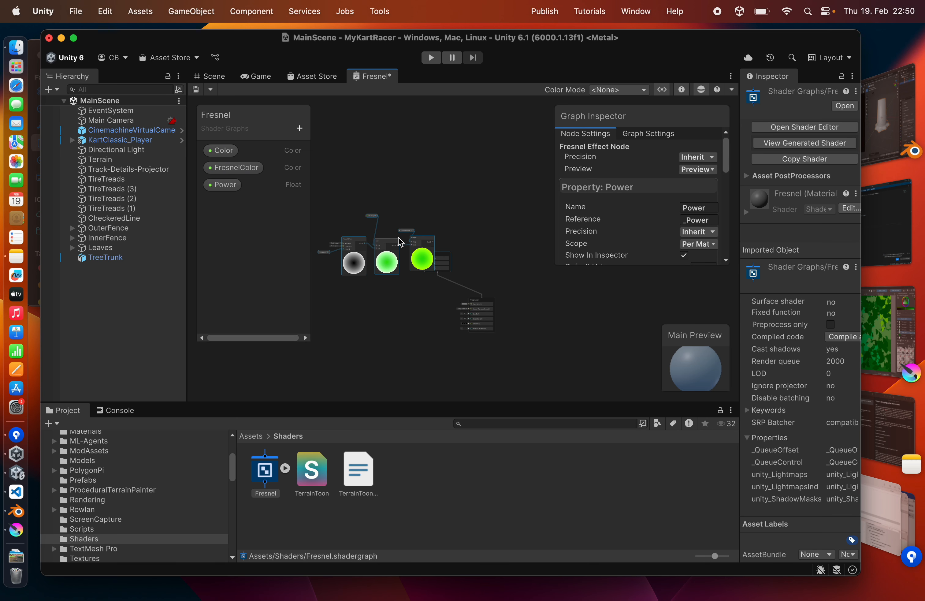
{"action": "right_click", "coordinate": [394, 241]}
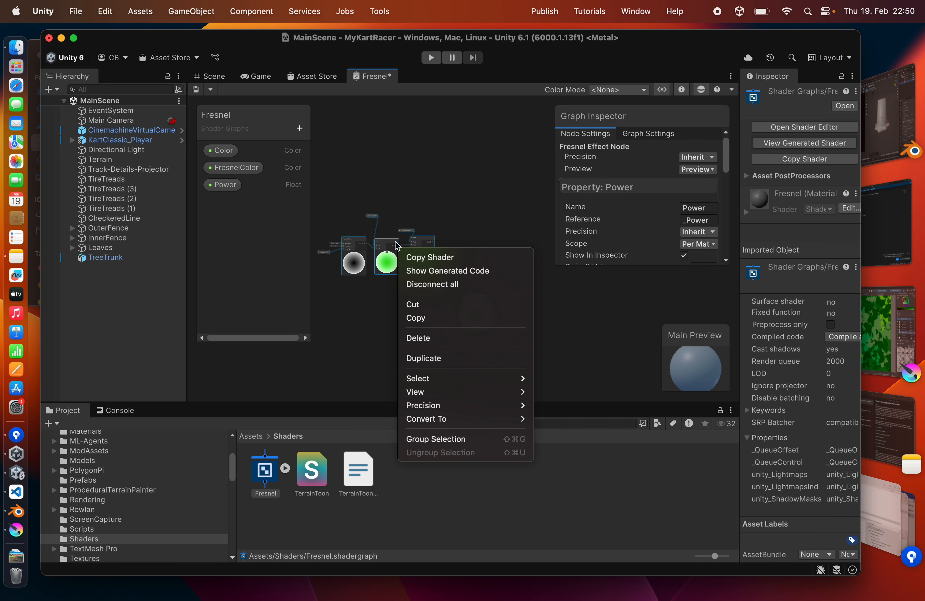
{"action": "left_click", "coordinate": [437, 438]}
{"action": "type", "text": "Fresnel"}
{"action": "key", "text": "Return"}
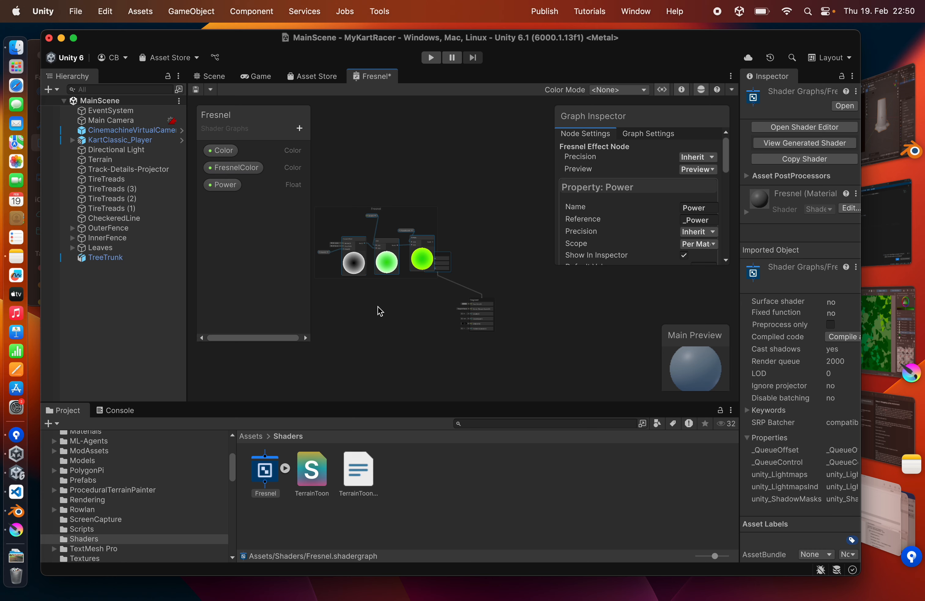
Move the master stack's blocks away from the Fresnel group to make room for more nodes.
{"action": "scroll", "coordinate": [396, 231], "scroll_direction": "up", "scroll_amount": 6}
{"action": "middle_click_drag", "start_coordinate": [415, 290], "coordinate": [456, 232]}
{"action": "scroll", "coordinate": [412, 356], "scroll_direction": "down", "scroll_amount": 4}
{"action": "left_click", "coordinate": [440, 322]}
{"action": "middle_click_drag", "start_coordinate": [412, 356], "coordinate": [363, 336]}
{"action": "scroll", "coordinate": [425, 279], "scroll_direction": "up", "scroll_amount": 3}
{"action": "left_click_drag", "start_coordinate": [499, 224], "coordinate": [598, 227]}
{"action": "middle_click_drag", "start_coordinate": [317, 370], "coordinate": [486, 291]}
Add a Texture 2D property to the shader graph and set its default value to the TreeLeaves texture.
{"action": "left_click", "coordinate": [301, 130]}
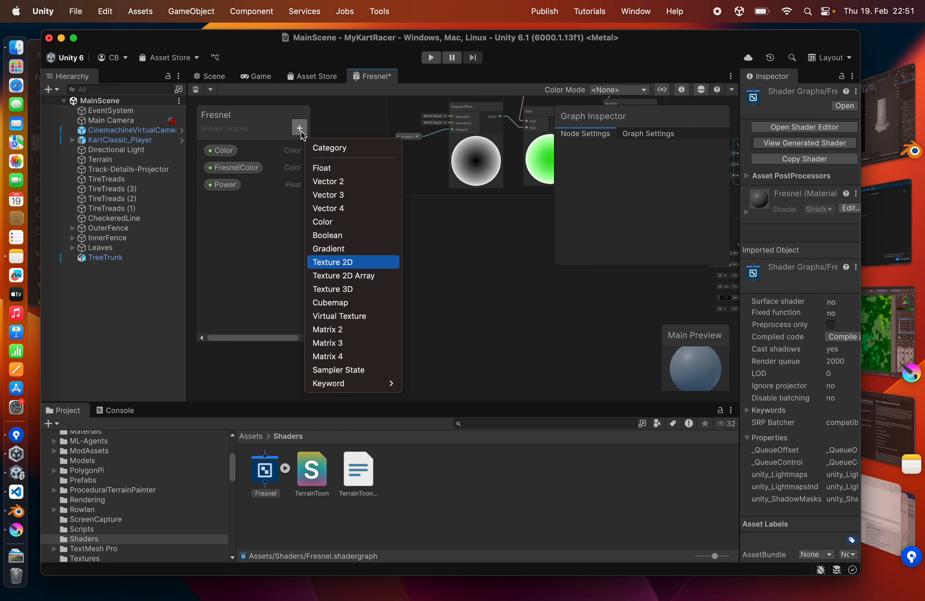
{"action": "key", "text": "Return"}
{"action": "left_click", "coordinate": [228, 205]}
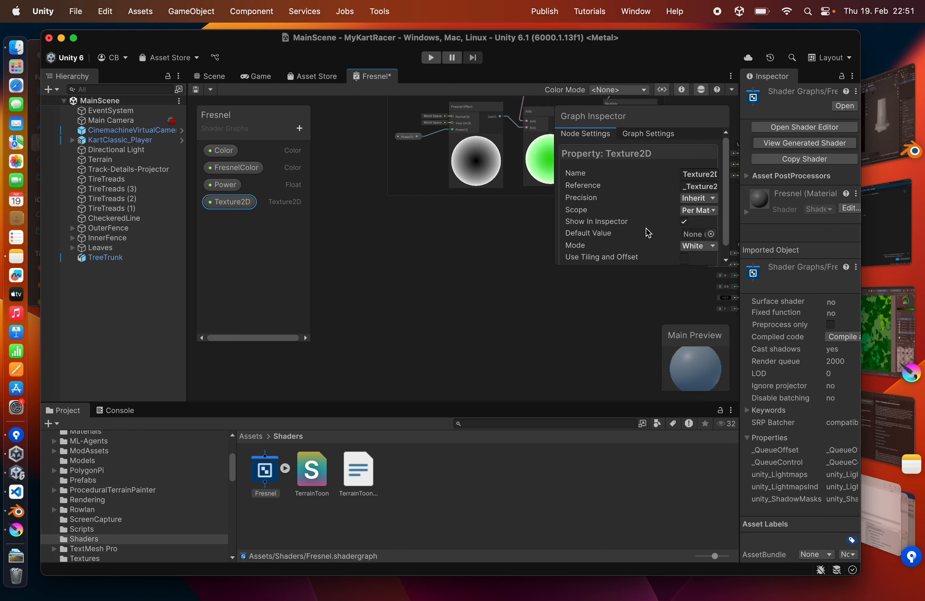
{"action": "left_click", "coordinate": [712, 234]}
{"action": "type", "text": "Leav"}
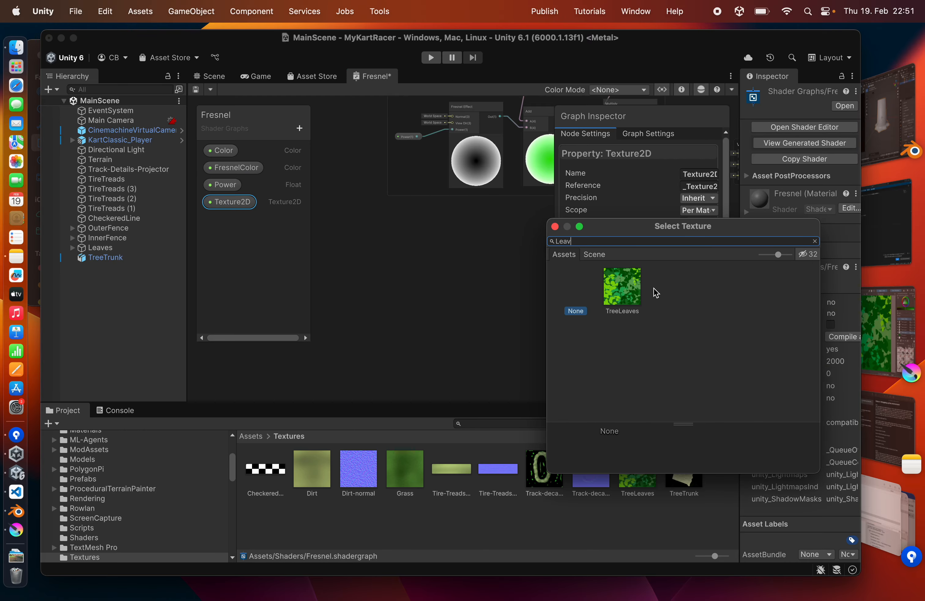
{"action": "double_click", "coordinate": [632, 297]}
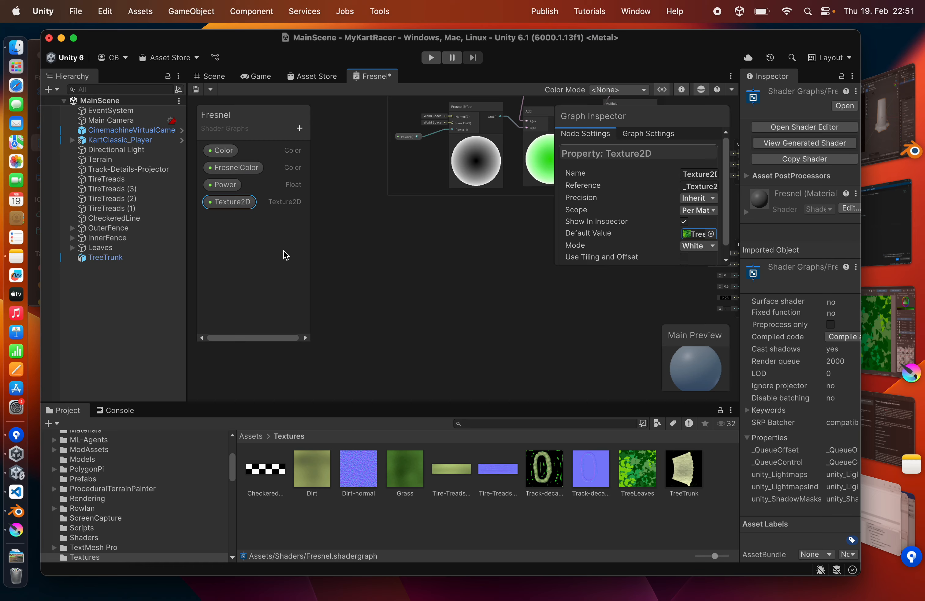
Place the Texture2D property in the graph below the Fresnel group and create a Sample Texture 2D node beside it.
{"action": "left_click_drag", "start_coordinate": [379, 300], "coordinate": [379, 299]}
{"action": "right_click", "coordinate": [424, 282]}
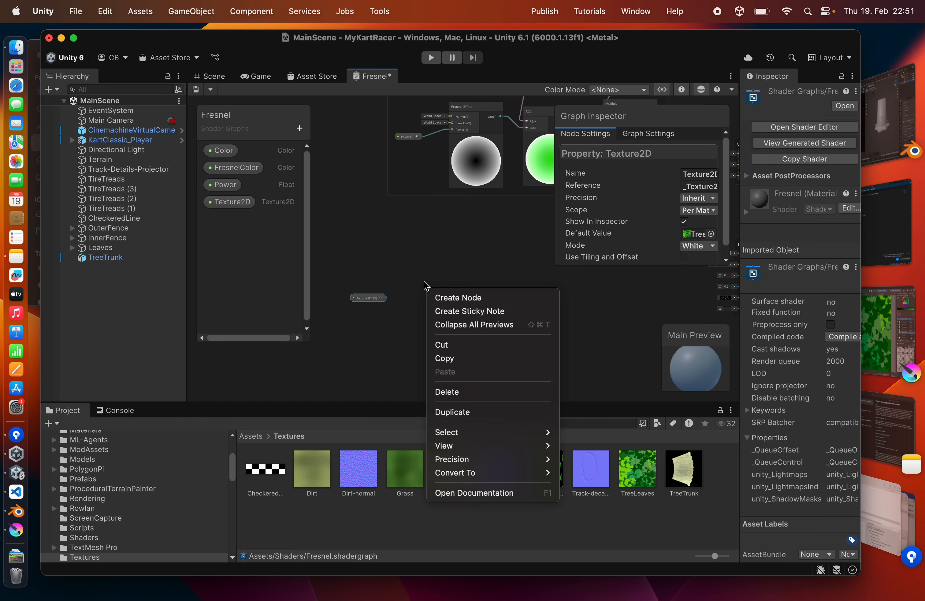
{"action": "left_click", "coordinate": [437, 294]}
{"action": "type", "text": "sampl"}
{"action": "key", "text": "Up"}
{"action": "key", "text": "Up"}
{"action": "key", "text": "Up"}
{"action": "key", "text": "Up"}
{"action": "key", "text": "Up"}
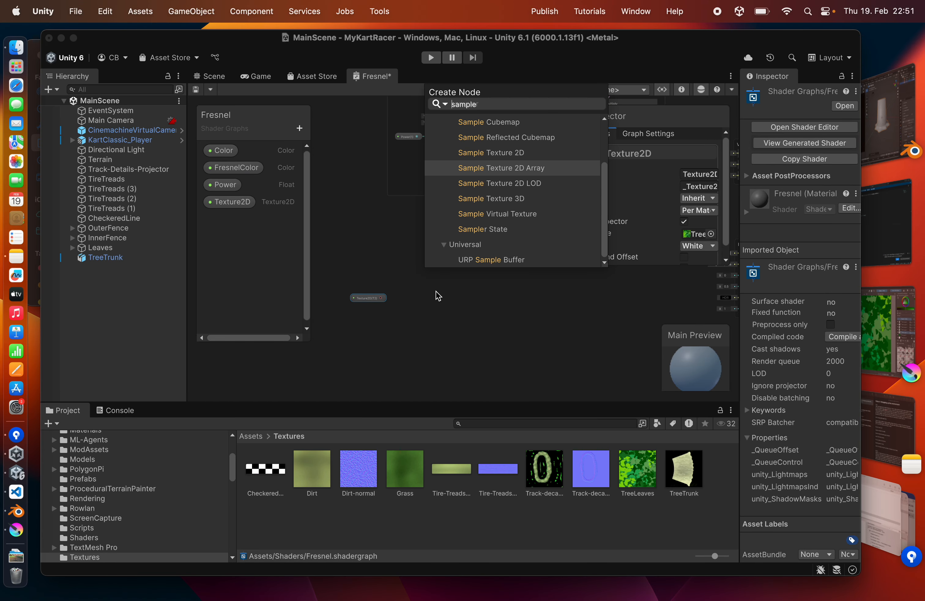
{"action": "key", "text": "Return"}
Connect the Texture2D property to the Sample Texture 2D node's Texture input and position the node below the Fresnel group.
{"action": "left_click_drag", "start_coordinate": [440, 302], "coordinate": [440, 269]}
{"action": "scroll", "coordinate": [389, 293], "scroll_direction": "up", "scroll_amount": 4}
{"action": "left_click_drag", "start_coordinate": [376, 301], "coordinate": [454, 270]}
{"action": "scroll", "coordinate": [451, 269], "scroll_direction": "down", "scroll_amount": 5}
{"action": "middle_click_drag", "start_coordinate": [583, 327], "coordinate": [463, 358]}
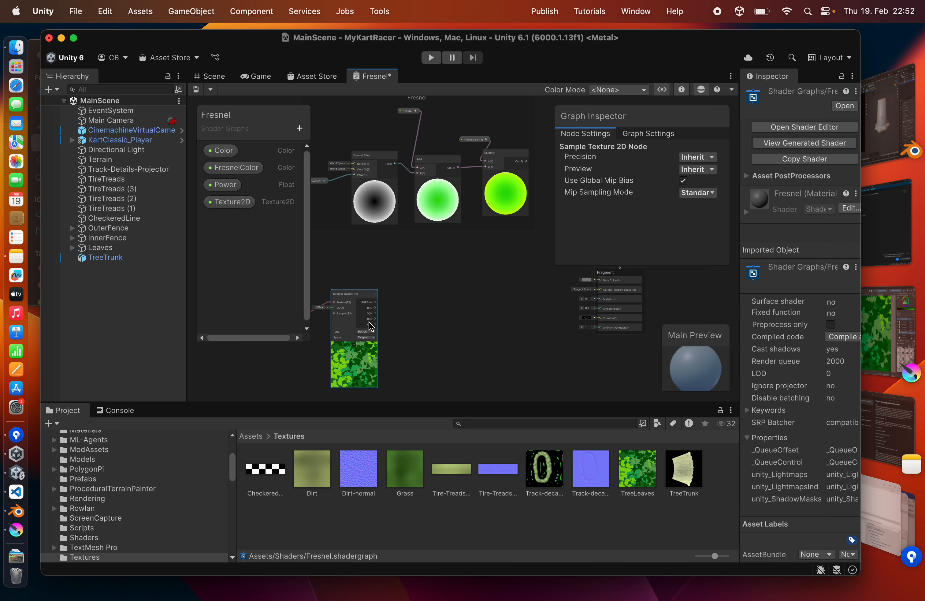
{"action": "left_click_drag", "start_coordinate": [364, 295], "coordinate": [497, 309]}
{"action": "middle_click_drag", "start_coordinate": [521, 312], "coordinate": [481, 316]}
Try combining the Fresnel group's output with the texture's RGBA output in a new Multiply node, and delete that node again.
{"action": "scroll", "coordinate": [473, 229], "scroll_direction": "up", "scroll_amount": 4}
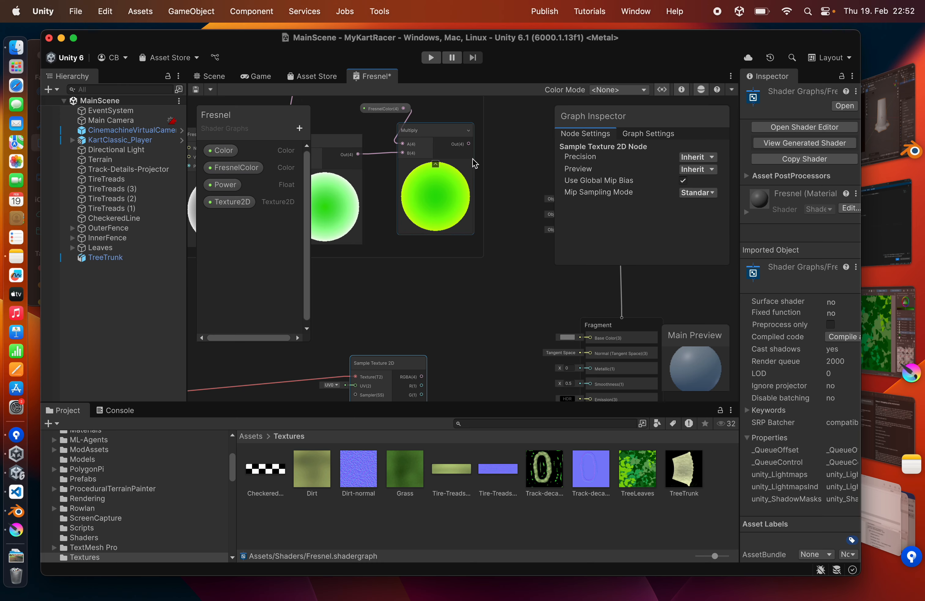
{"action": "left_click_drag", "start_coordinate": [470, 145], "coordinate": [463, 317]}
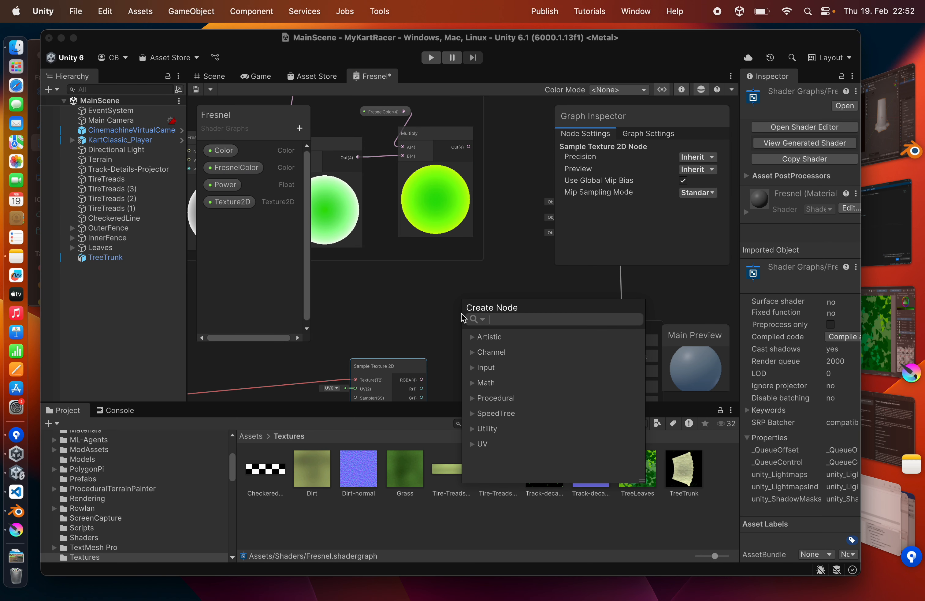
{"action": "type", "text": "muil"}
{"action": "key", "text": "BackSpace"}
{"action": "key", "text": "BackSpace"}
{"action": "type", "text": "lt"}
{"action": "key", "text": "Return"}
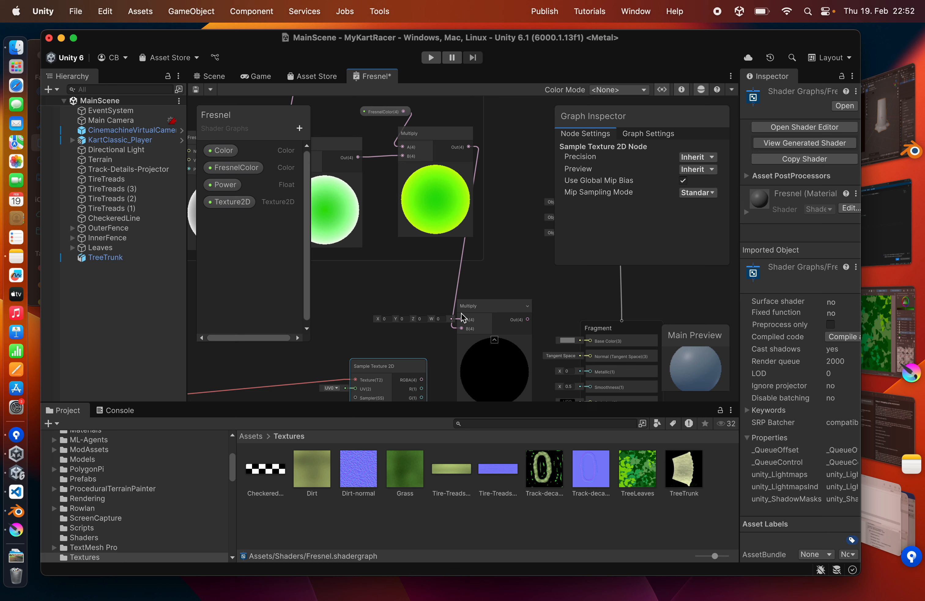
{"action": "left_click_drag", "start_coordinate": [422, 380], "coordinate": [462, 272]}
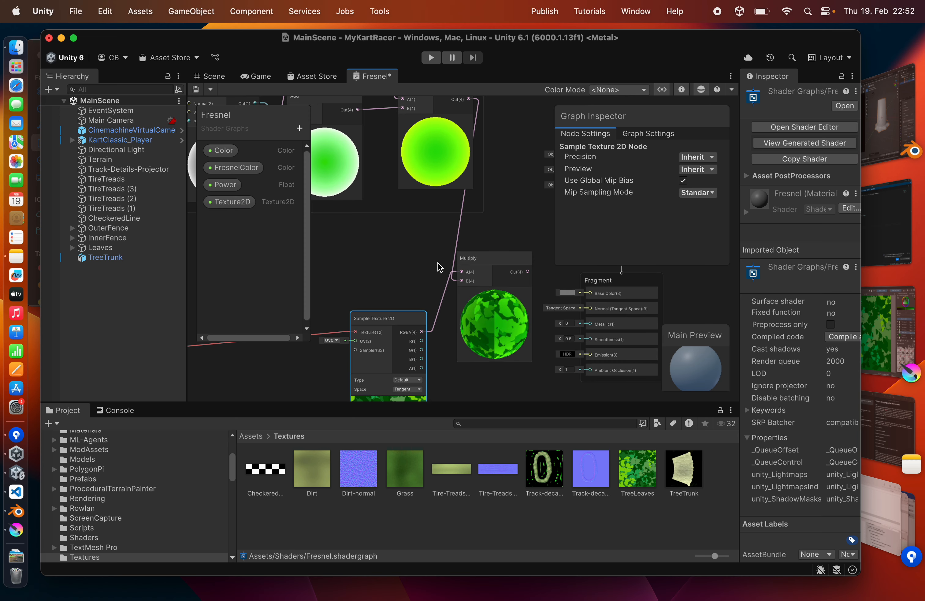
{"action": "left_click", "coordinate": [472, 258]}
{"action": "key", "text": "Delete"}
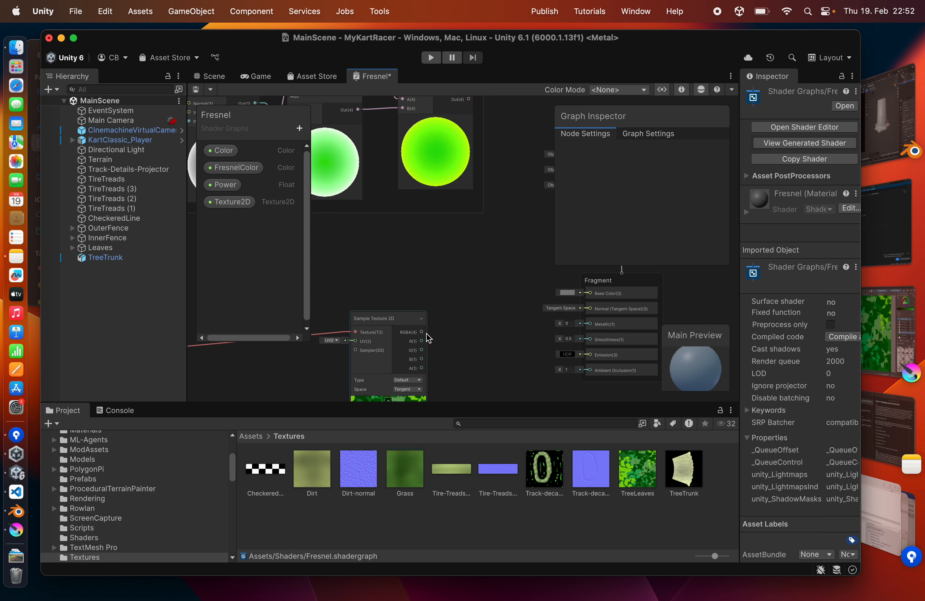
Create an Add node with the texture's RGBA output in A and the Fresnel group's Multiply output in B, and space out the nodes.
{"action": "left_click_drag", "start_coordinate": [422, 332], "coordinate": [451, 311]}
{"action": "type", "text": "add"}
{"action": "key", "text": "Return"}
{"action": "middle_click_drag", "start_coordinate": [462, 244], "coordinate": [439, 308]}
{"action": "left_click_drag", "start_coordinate": [445, 163], "coordinate": [429, 292]}
{"action": "scroll", "coordinate": [463, 322], "scroll_direction": "up", "scroll_amount": 5}
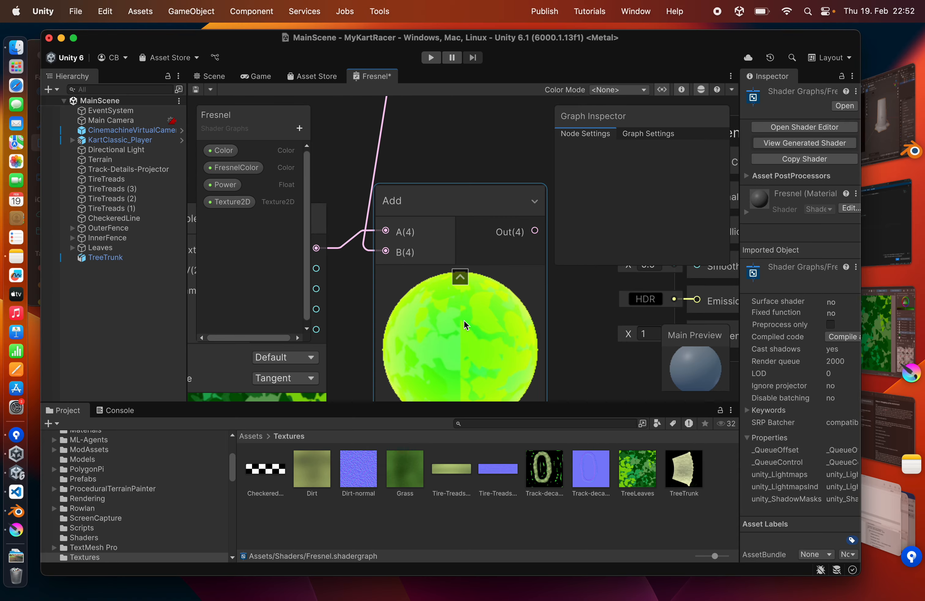
{"action": "left_click", "coordinate": [448, 371]}
{"action": "scroll", "coordinate": [428, 339], "scroll_direction": "down", "scroll_amount": 6}
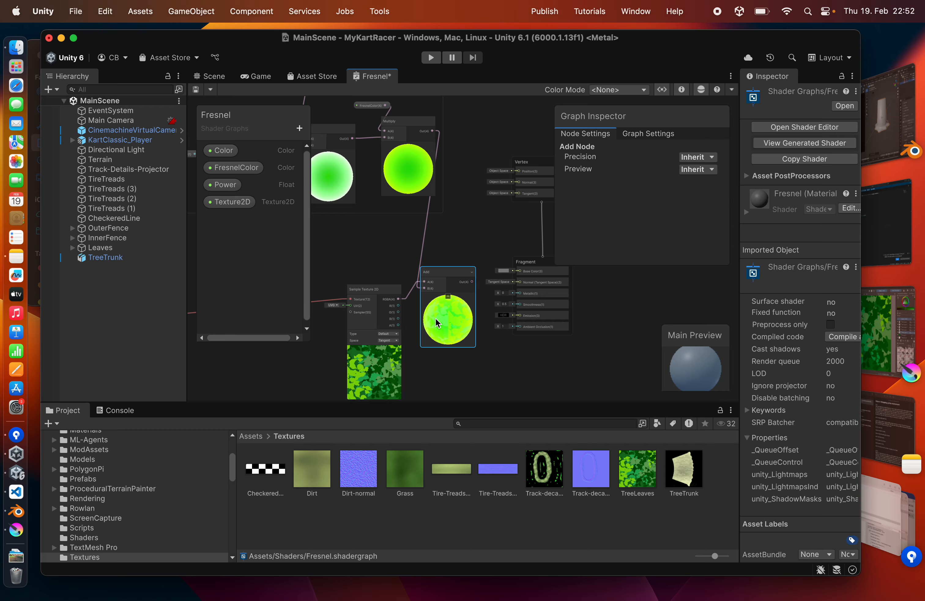
{"action": "left_click_drag", "start_coordinate": [392, 294], "coordinate": [354, 289]}
{"action": "left_click_drag", "start_coordinate": [443, 287], "coordinate": [414, 269]}
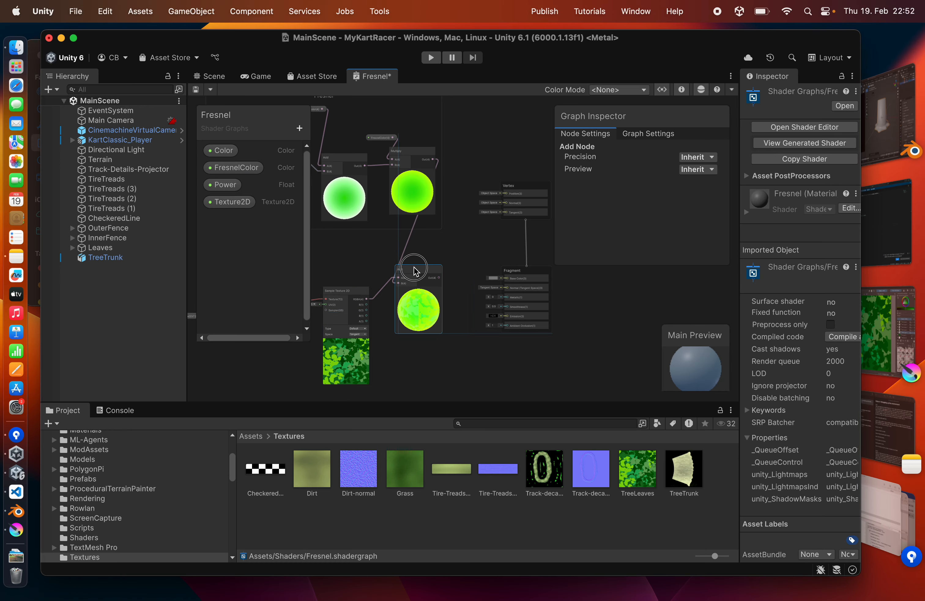
Connect the new Add node's output to the Fragment block's Base Color and save the shader graph.
{"action": "scroll", "coordinate": [430, 279], "scroll_direction": "up", "scroll_amount": 4}
{"action": "left_click", "coordinate": [431, 275]}
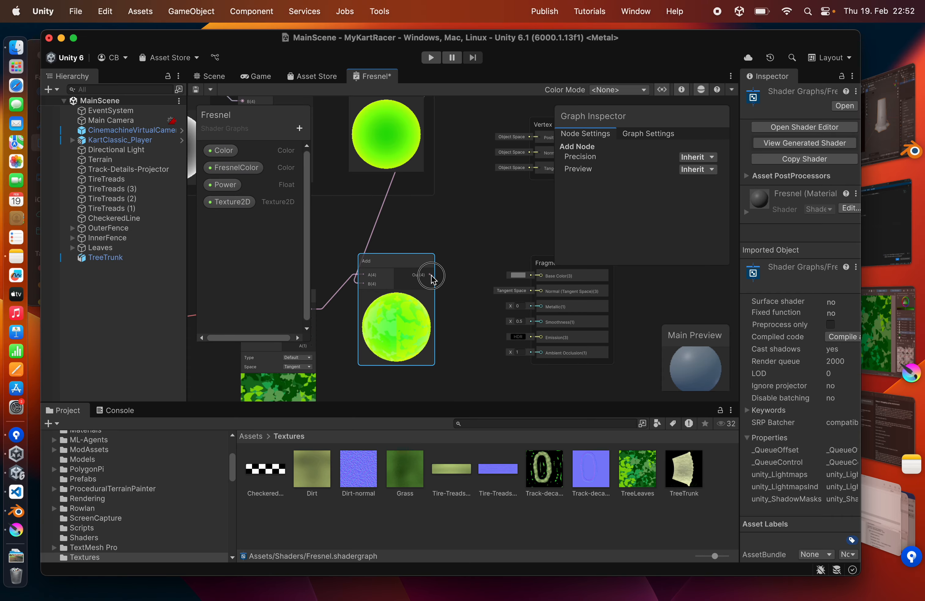
{"action": "left_click_drag", "start_coordinate": [432, 275], "coordinate": [540, 276]}
{"action": "scroll", "coordinate": [437, 269], "scroll_direction": "down", "scroll_amount": 1}
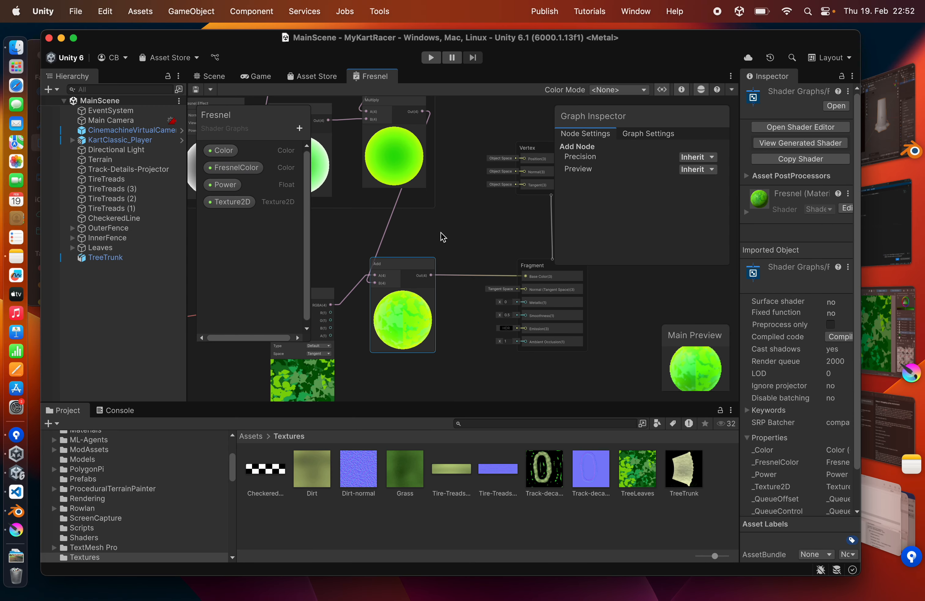
Set the Color property's default value to a darker green and save the shader graph.
{"action": "middle_click_drag", "start_coordinate": [443, 237], "coordinate": [624, 303]}
{"action": "left_click", "coordinate": [234, 152]}
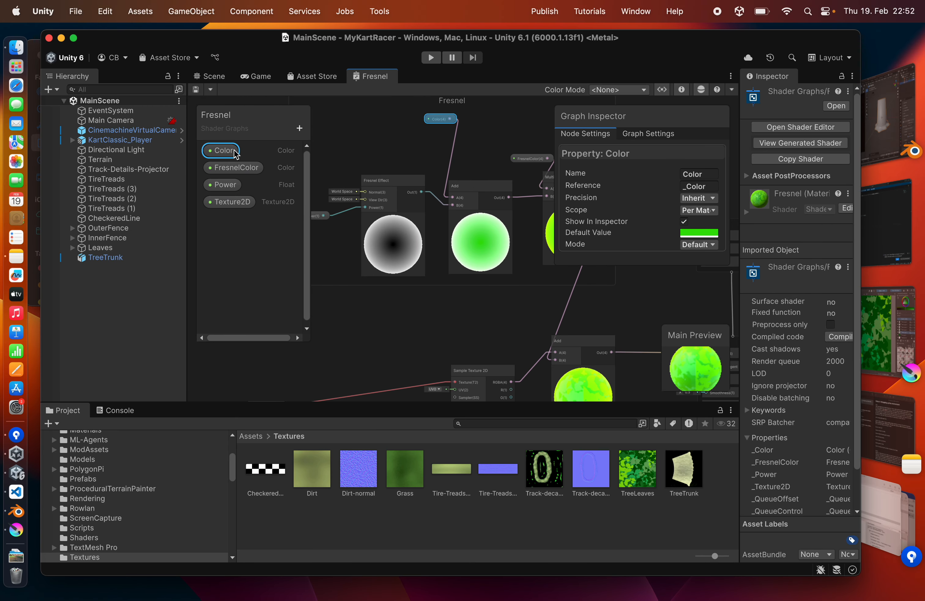
{"action": "left_click", "coordinate": [687, 234]}
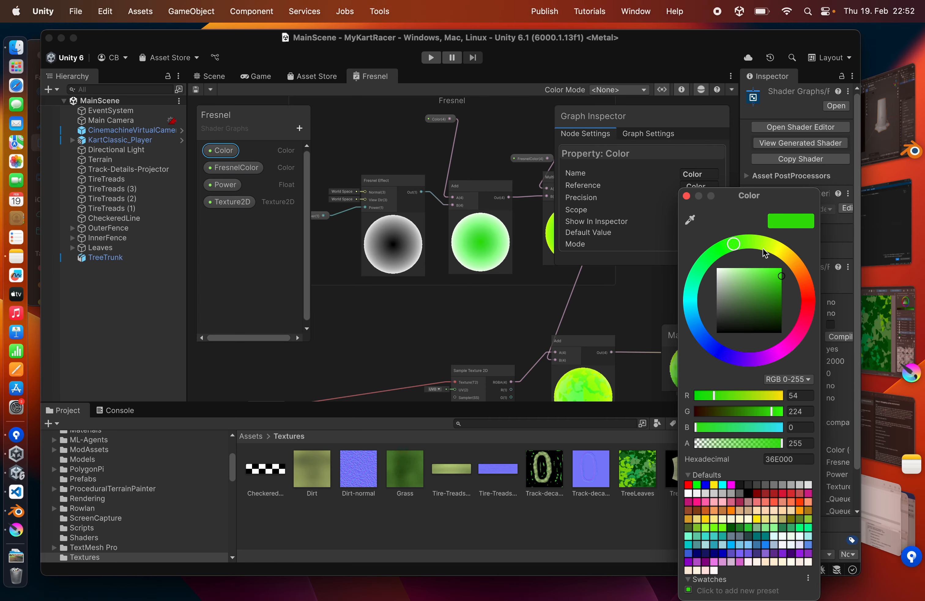
{"action": "left_click", "coordinate": [778, 299]}
{"action": "left_click", "coordinate": [685, 196]}
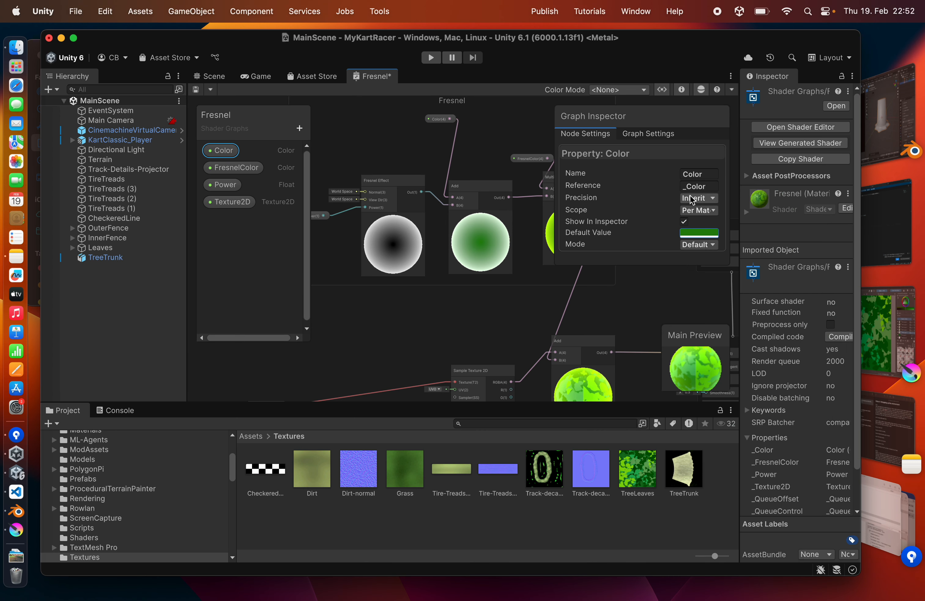
{"action": "middle_click_drag", "start_coordinate": [550, 293], "coordinate": [417, 211]}
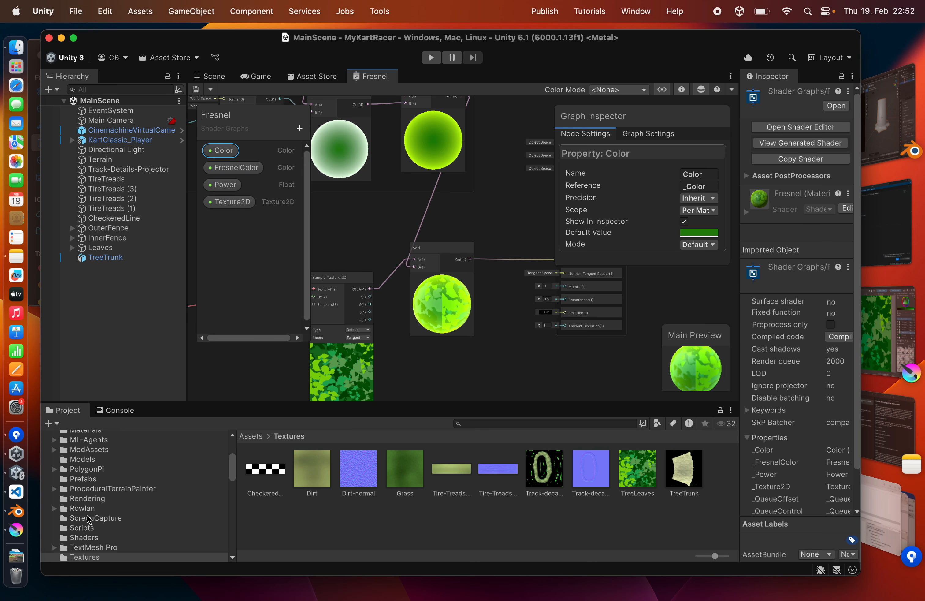
Create a material from the Fresnel shader graph in the Shaders folder and name it TreeLeaves.
{"action": "left_click", "coordinate": [94, 500]}
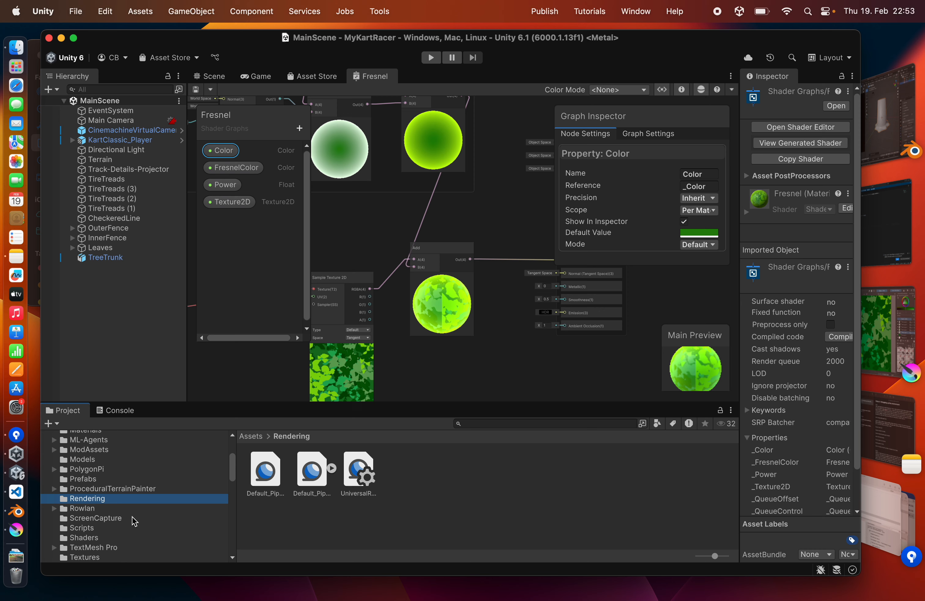
{"action": "left_click", "coordinate": [86, 538]}
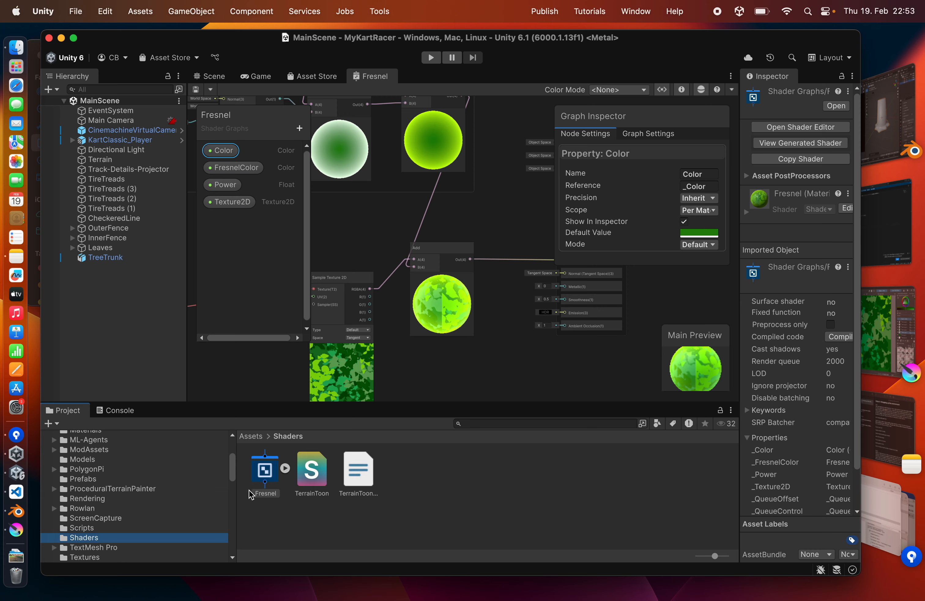
{"action": "right_click", "coordinate": [261, 474]}
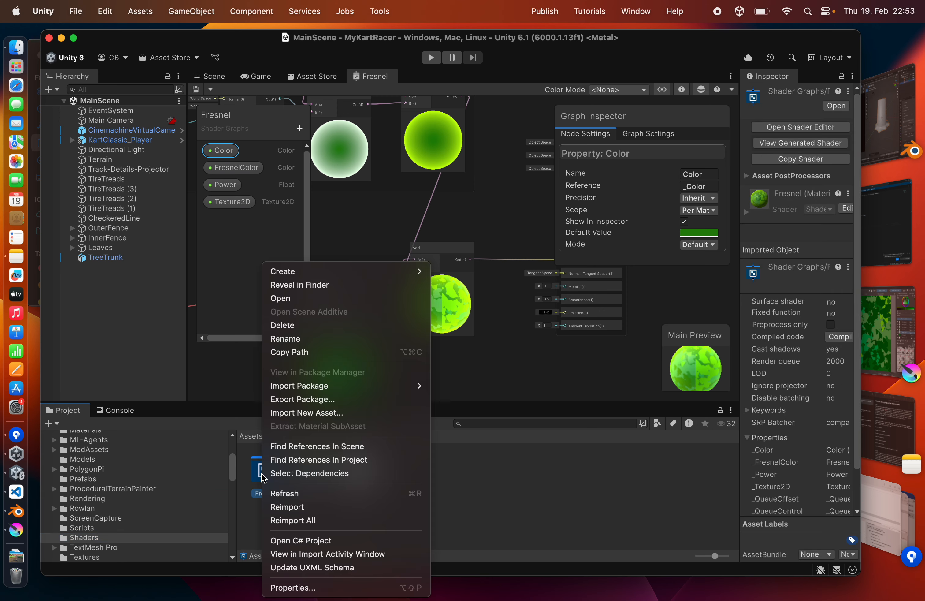
{"action": "mouse_move", "coordinate": [289, 271]}
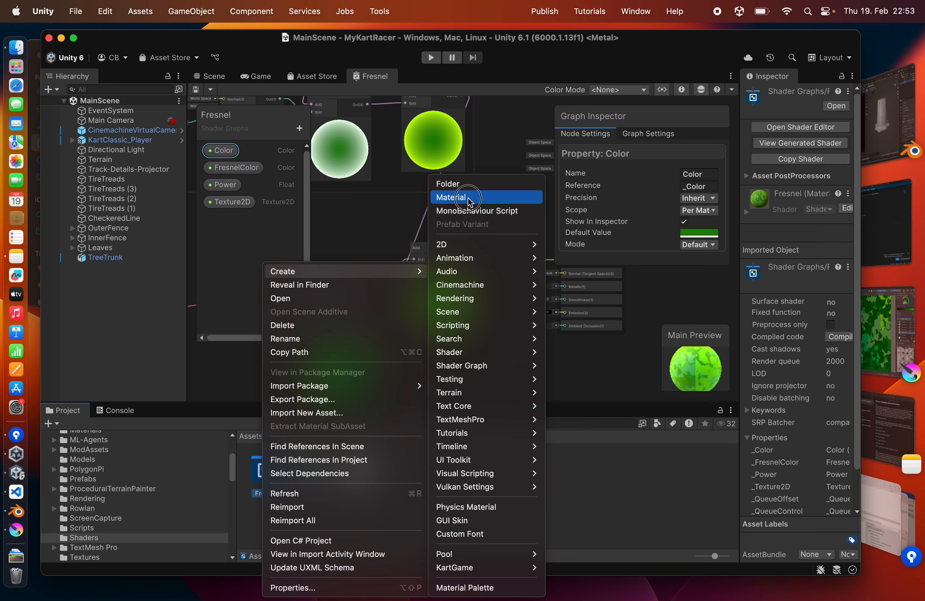
{"action": "left_click", "coordinate": [447, 196]}
{"action": "type", "text": "Tree"}
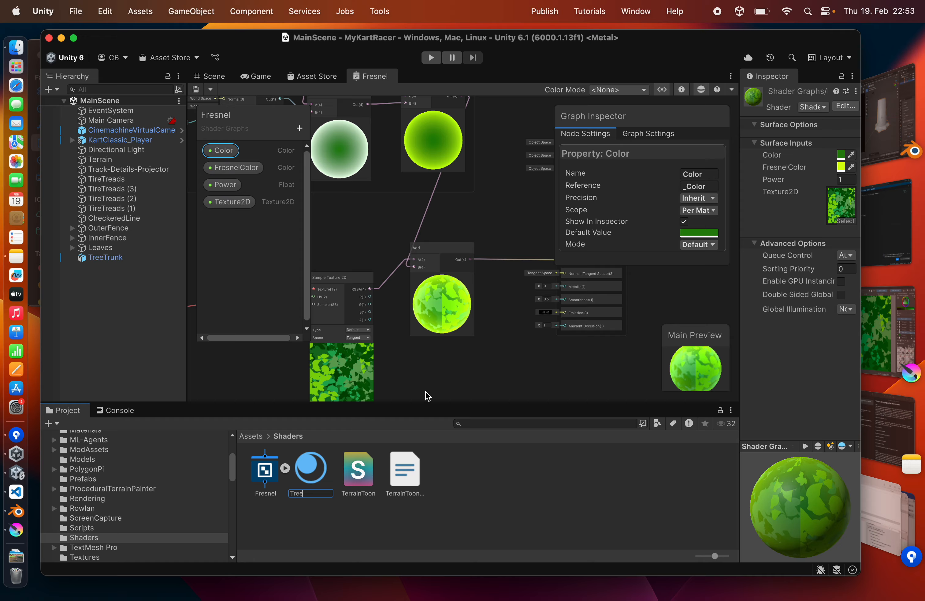
{"action": "type", "text": "Leaves"}
{"action": "key", "text": "Return"}
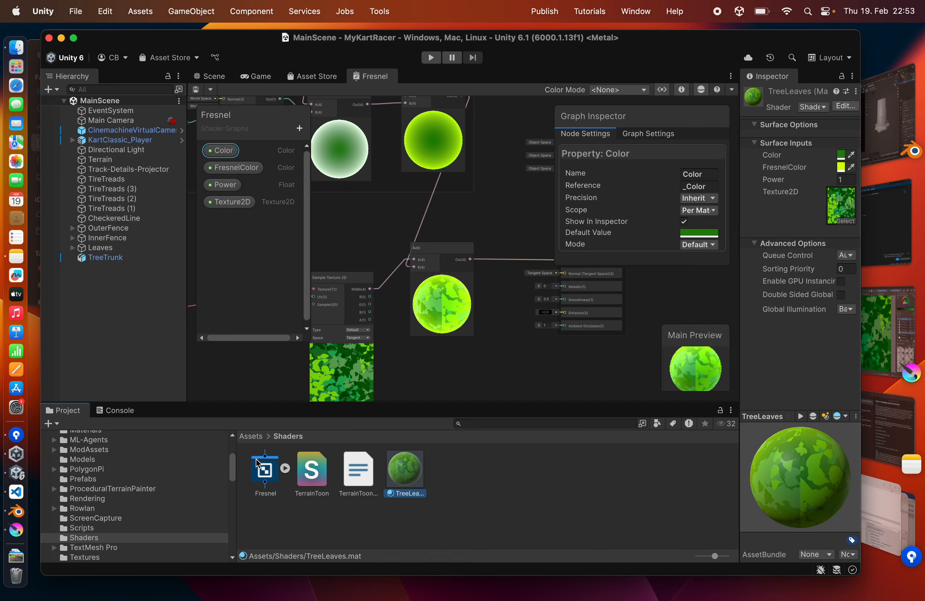
Move the TreeLeaves material from the Shaders folder into the Materials folder.
{"action": "scroll", "coordinate": [96, 490], "scroll_direction": "up", "scroll_amount": 2}
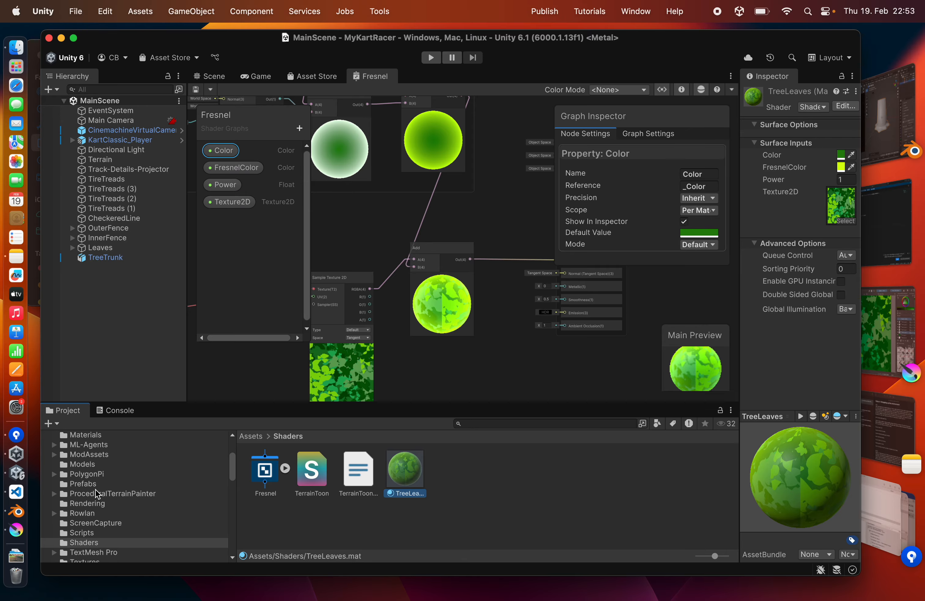
{"action": "left_click", "coordinate": [94, 445]}
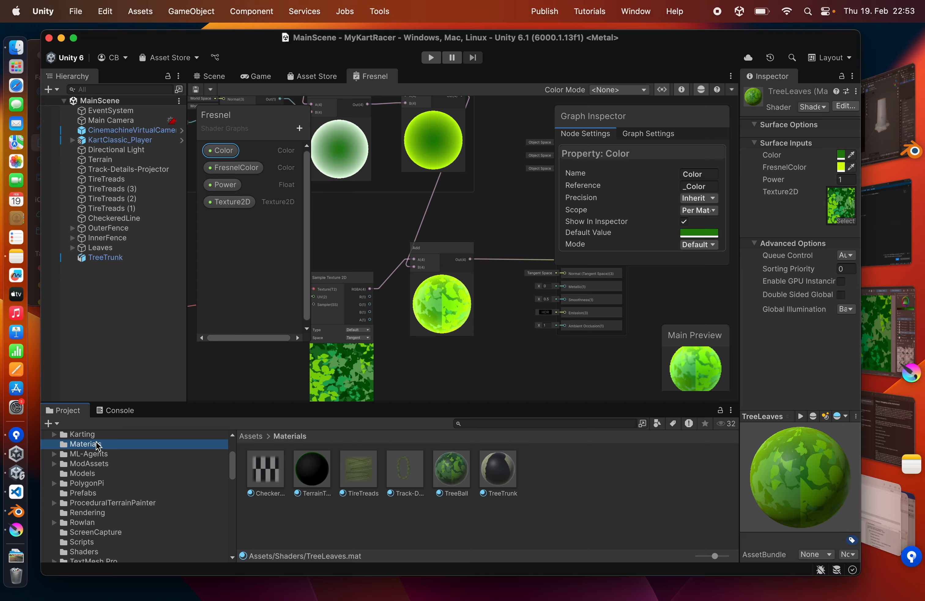
{"action": "left_click", "coordinate": [85, 550]}
{"action": "left_click_drag", "start_coordinate": [397, 478], "coordinate": [82, 447]}
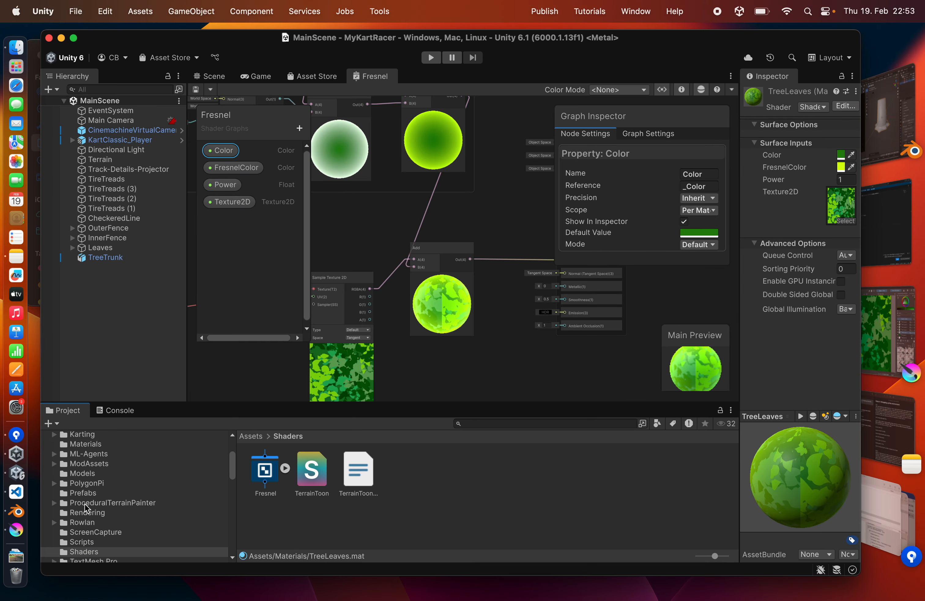
Open the LeafBall prefab, apply the TreeLeaves material to its sphere, and return to the main scene.
{"action": "left_click", "coordinate": [84, 493]}
{"action": "double_click", "coordinate": [258, 470]}
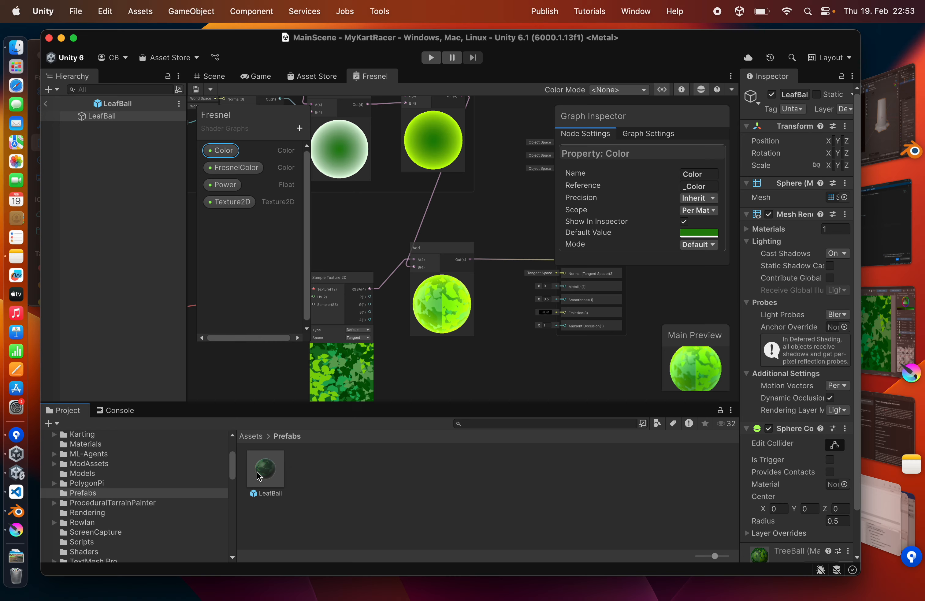
{"action": "left_click", "coordinate": [209, 75]}
{"action": "left_click", "coordinate": [93, 445]}
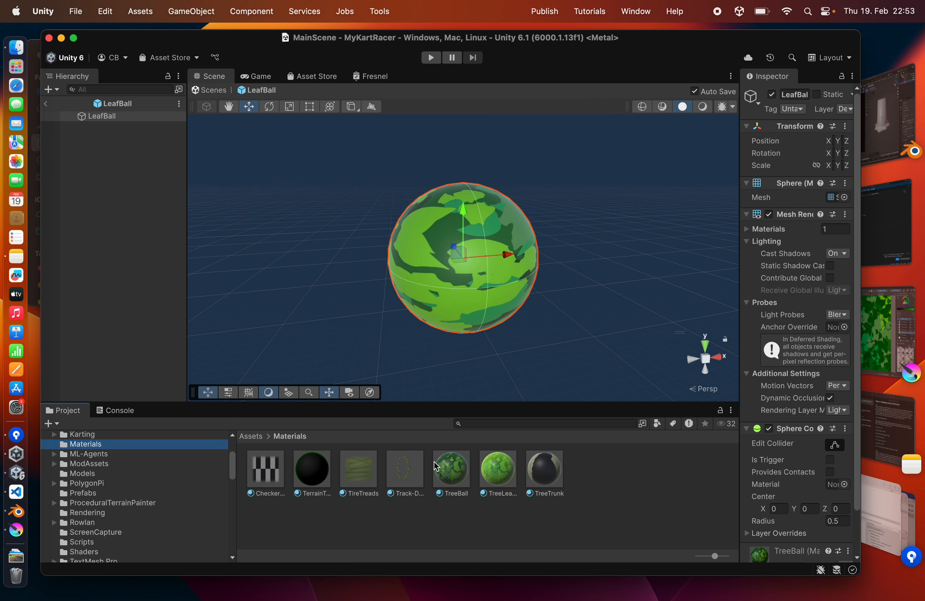
{"action": "left_click_drag", "start_coordinate": [491, 471], "coordinate": [464, 288]}
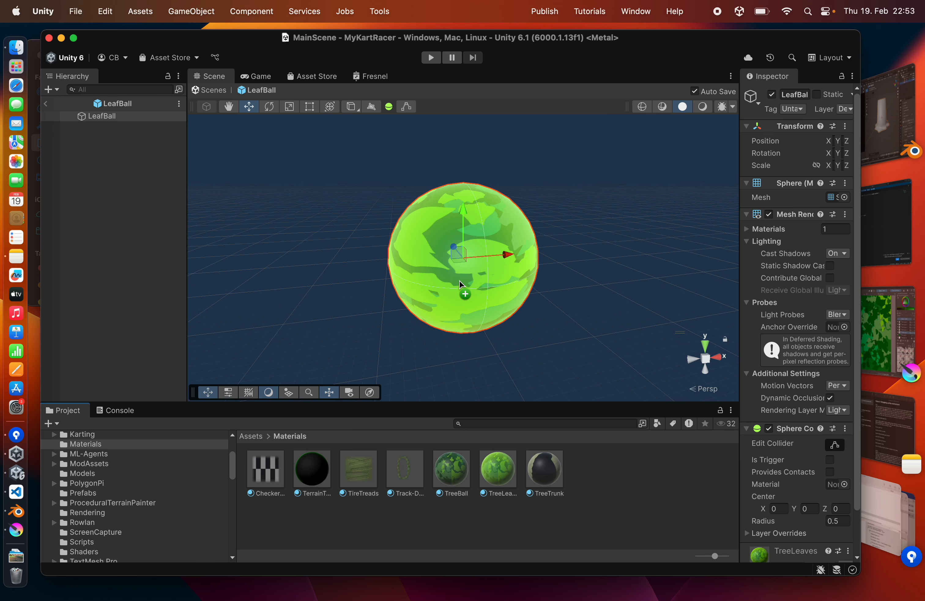
{"action": "mouse_move", "coordinate": [344, 238]}
{"action": "left_mouse_down", "text": "alt"}
{"action": "mouse_move", "coordinate": [361, 227]}
{"action": "mouse_move", "coordinate": [367, 322]}
{"action": "mouse_move", "coordinate": [285, 203]}
{"action": "left_mouse_up", "text": "alt"}
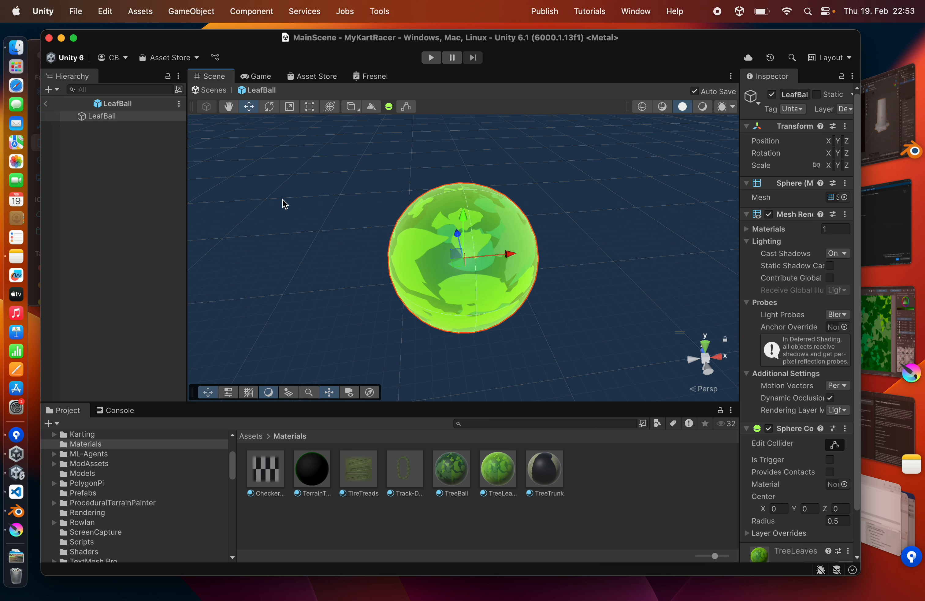
{"action": "left_click", "coordinate": [45, 104]}
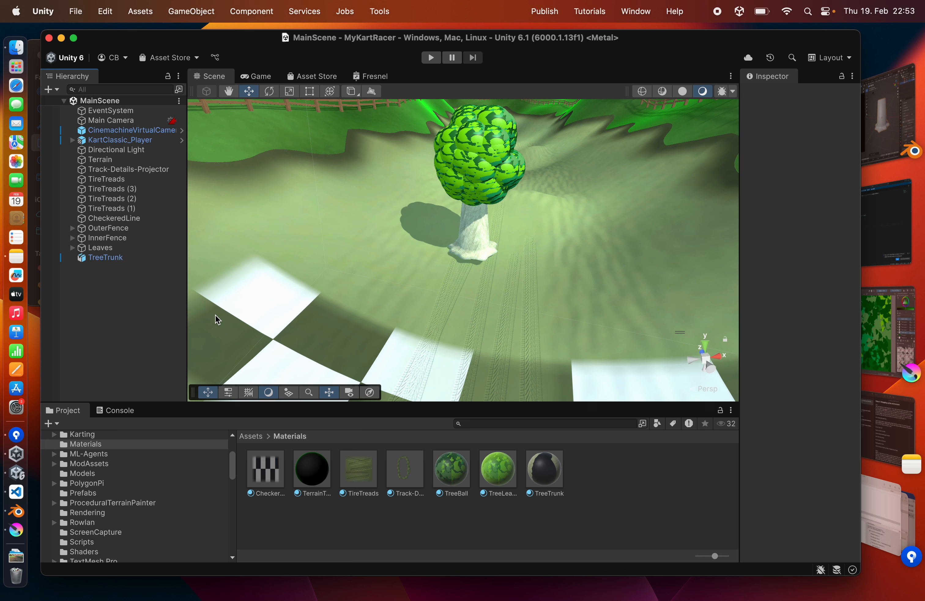
Delete all existing LeafBall children of the Leaves object.
{"action": "left_click", "coordinate": [73, 248]}
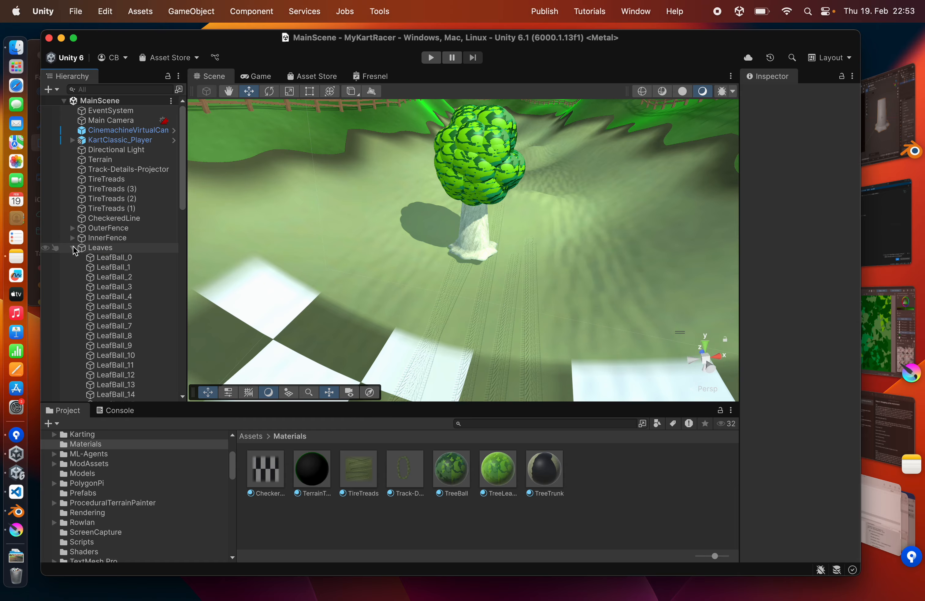
{"action": "left_click", "coordinate": [113, 258]}
{"action": "scroll", "coordinate": [128, 332], "scroll_direction": "down", "scroll_amount": 15}
{"action": "left_click", "coordinate": [117, 384], "text": "shift"}
{"action": "key", "text": "super+BackSpace"}
Spawn a new set of 75 leaf balls with the Tree Crown Spawner on Leaves and save the scene.
{"action": "left_click", "coordinate": [98, 247]}
{"action": "left_click", "coordinate": [804, 309]}
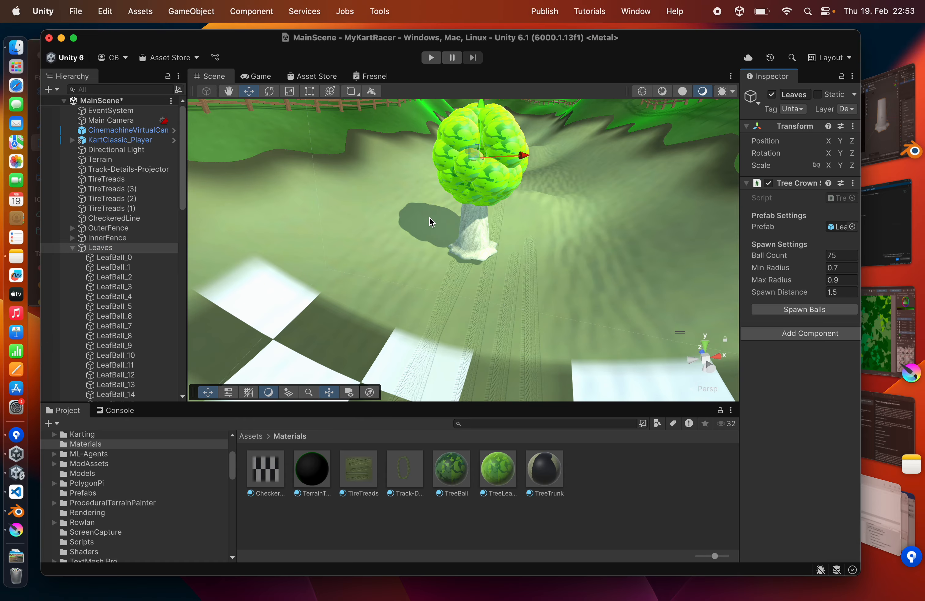
{"action": "left_click_drag", "start_coordinate": [506, 226], "coordinate": [495, 248], "text": "alt"}
{"action": "scroll", "coordinate": [481, 213], "scroll_direction": "up", "scroll_amount": 5}
{"action": "key", "text": "super+s"}
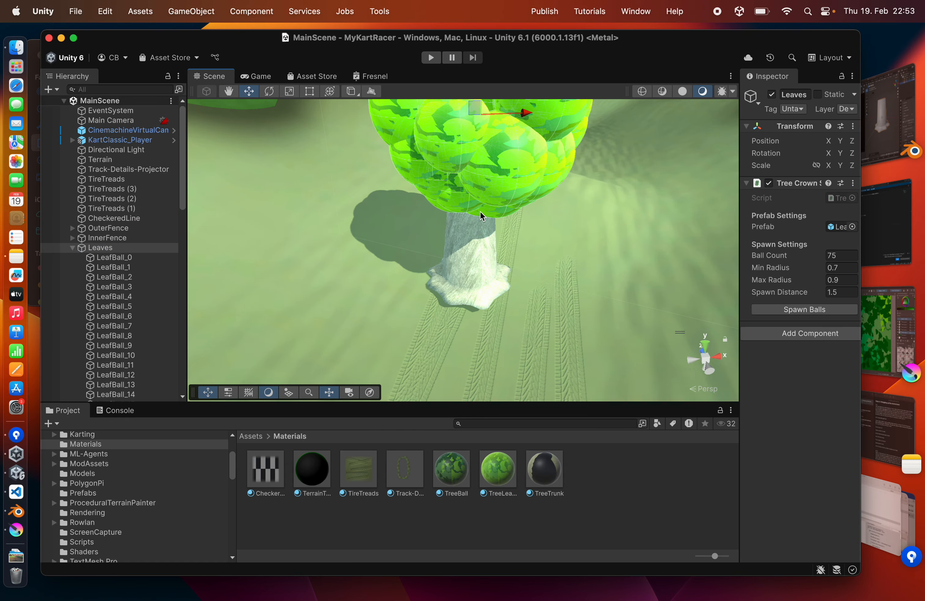
{"action": "scroll", "coordinate": [442, 270], "scroll_direction": "down", "scroll_amount": 6}
{"action": "left_click_drag", "start_coordinate": [442, 269], "coordinate": [420, 233], "text": "alt"}
{"action": "left_click", "coordinate": [72, 248]}
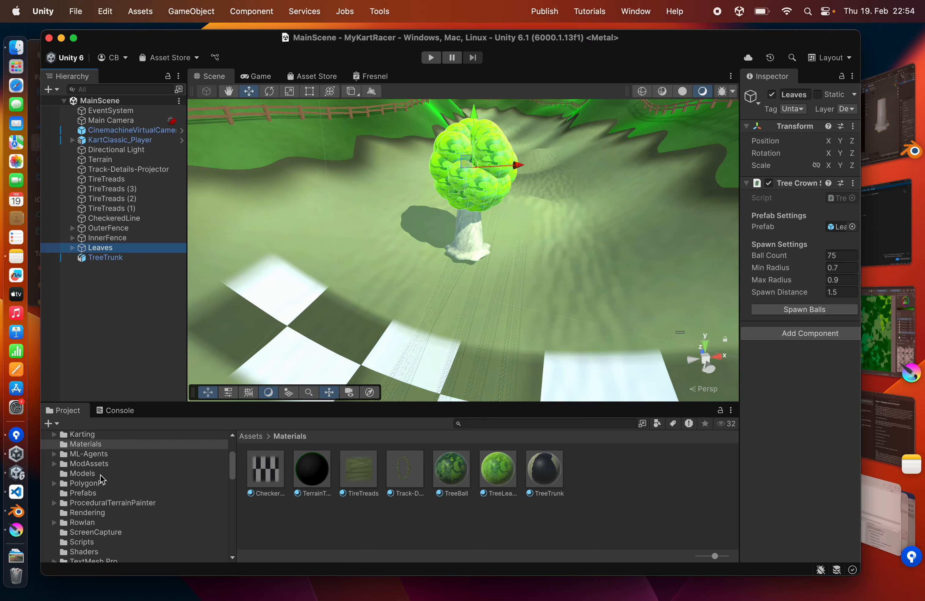
Duplicate the TreeLeaves material and delete the old TreeTrunk material from the Materials folder.
{"action": "scroll", "coordinate": [82, 450], "scroll_direction": "up", "scroll_amount": 1}
{"action": "scroll", "coordinate": [80, 447], "scroll_direction": "up", "scroll_amount": 1}
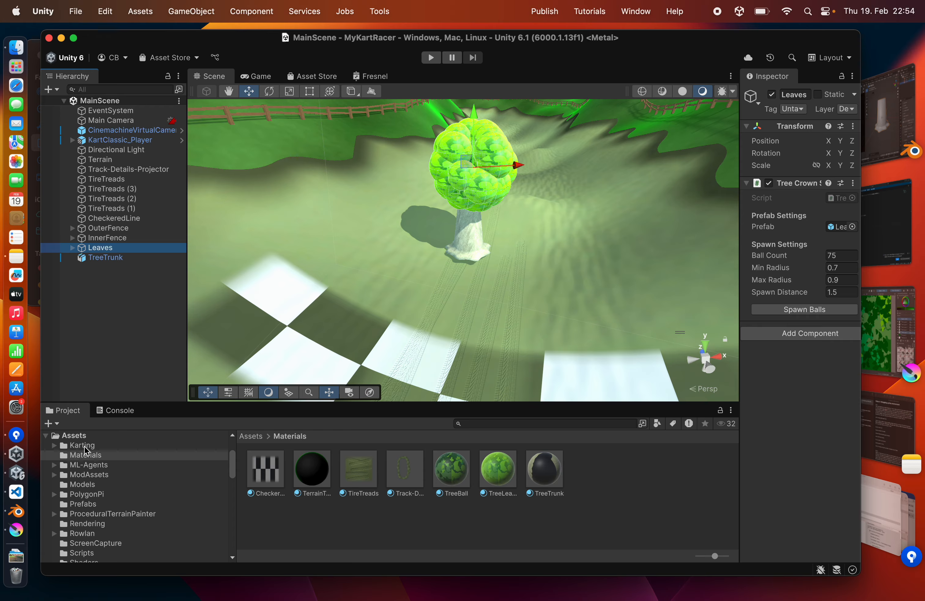
{"action": "left_click", "coordinate": [490, 472]}
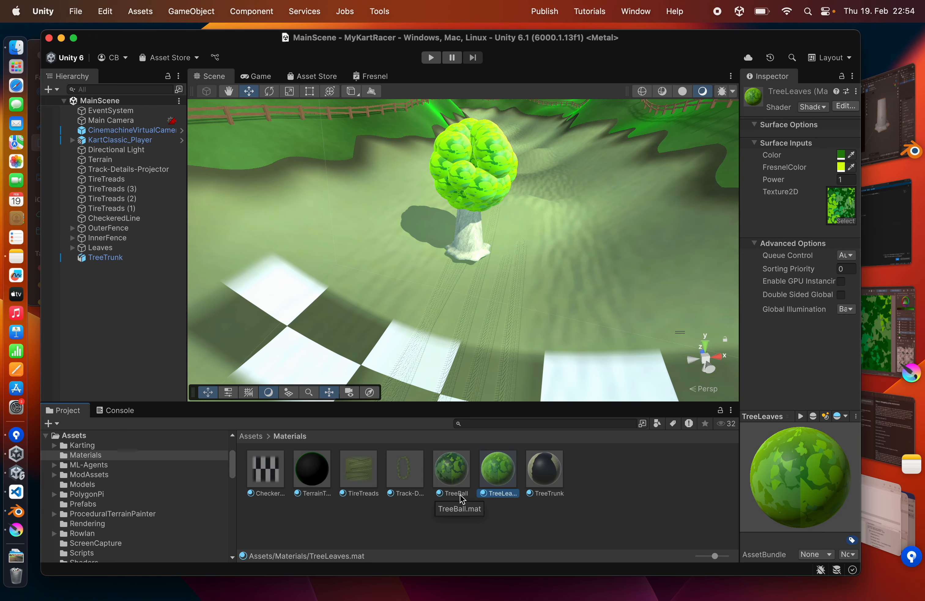
{"action": "key", "text": "super+d"}
{"action": "left_click", "coordinate": [587, 473]}
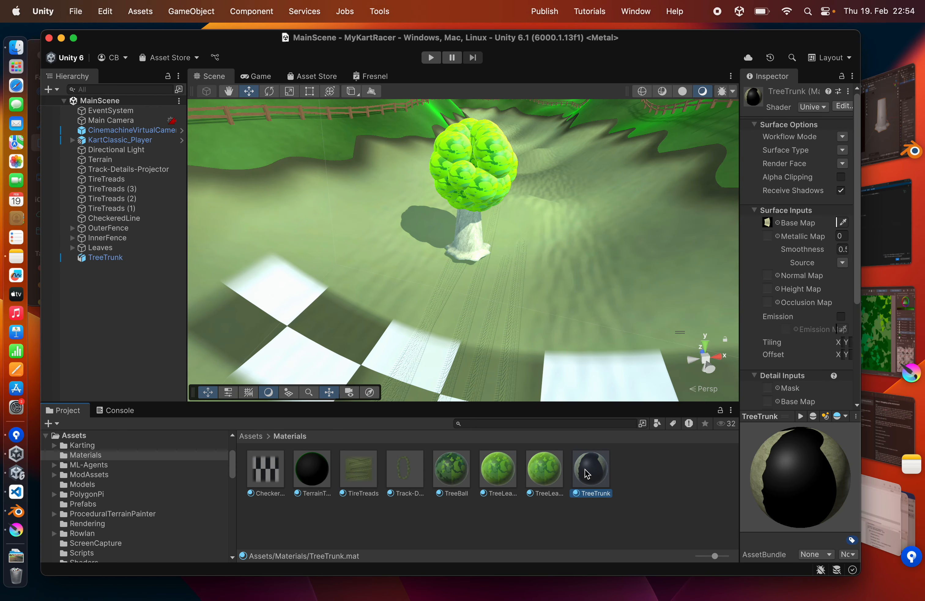
{"action": "key", "text": "super+BackSpace"}
{"action": "key", "text": "Return"}
Rename the duplicated TreeLeaves material as TreeTrunk.
{"action": "left_click", "coordinate": [546, 472]}
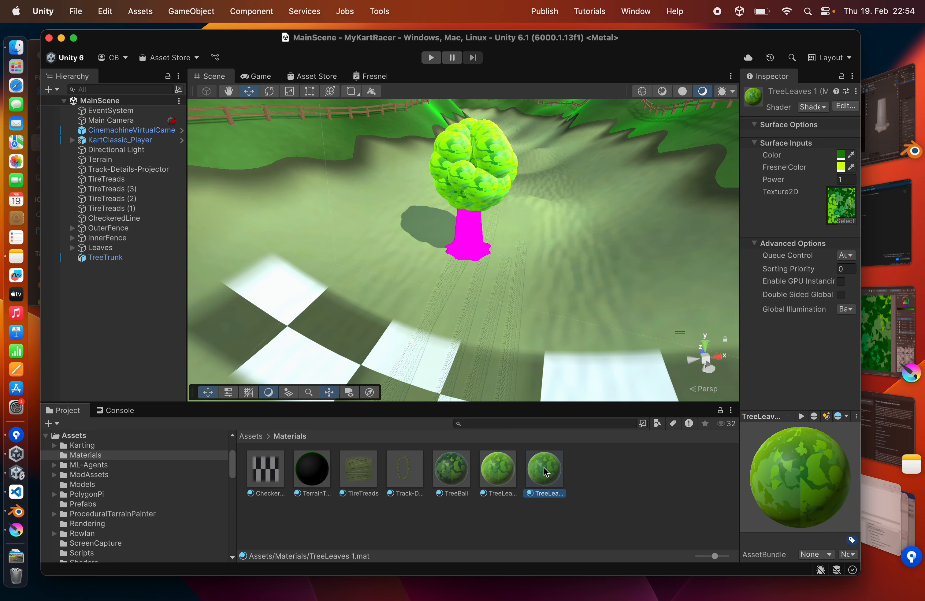
{"action": "key", "text": "Return"}
{"action": "type", "text": "TreeTrunk"}
{"action": "key", "text": "Return"}
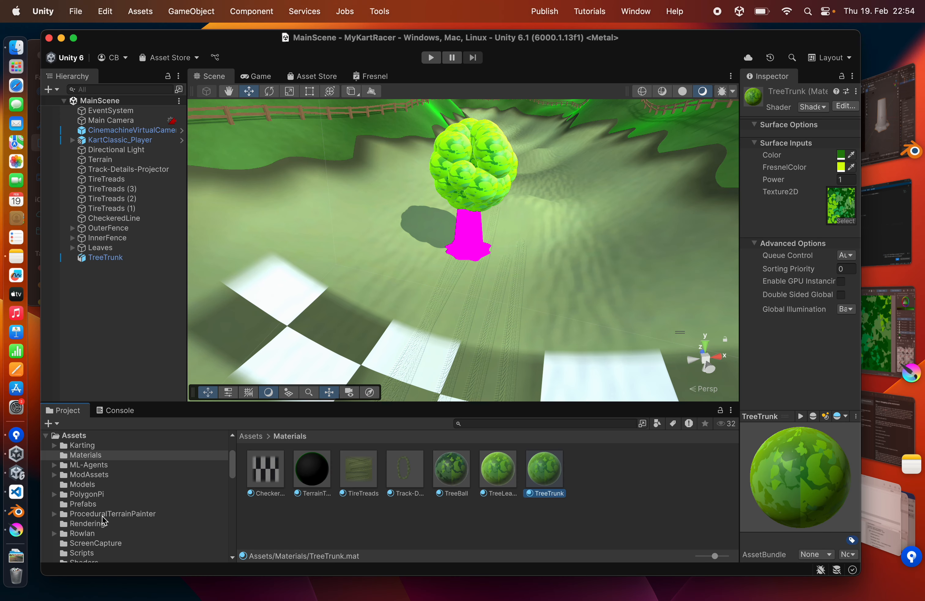
Assign the TreeTrunk texture from the Textures folder to the TreeTrunk material's Texture2D slot.
{"action": "scroll", "coordinate": [102, 516], "scroll_direction": "down", "scroll_amount": 2}
{"action": "left_click", "coordinate": [85, 547]}
{"action": "left_click_drag", "start_coordinate": [684, 470], "coordinate": [841, 205]}
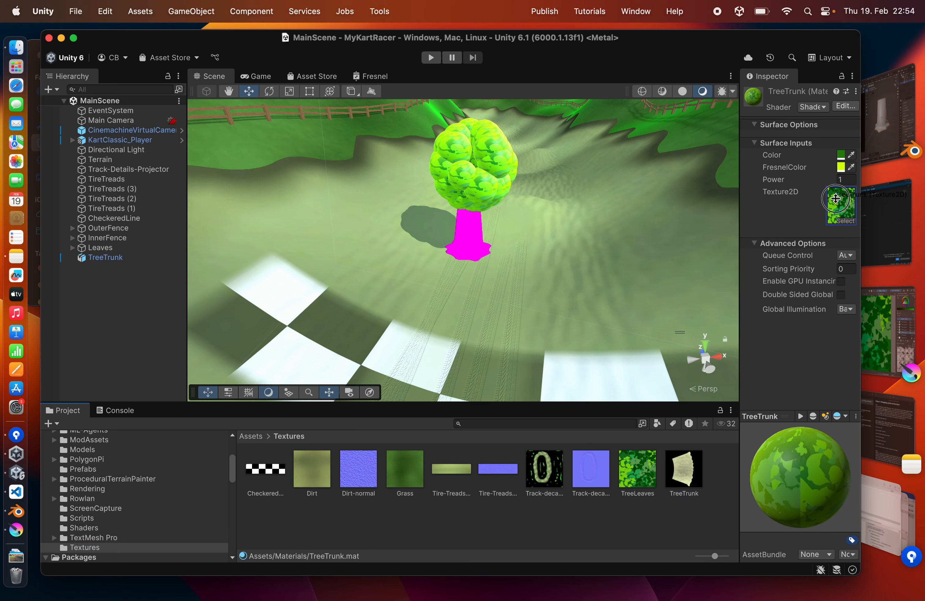
Set the TreeTrunk material's Color to a very dark brown.
{"action": "left_click", "coordinate": [841, 155]}
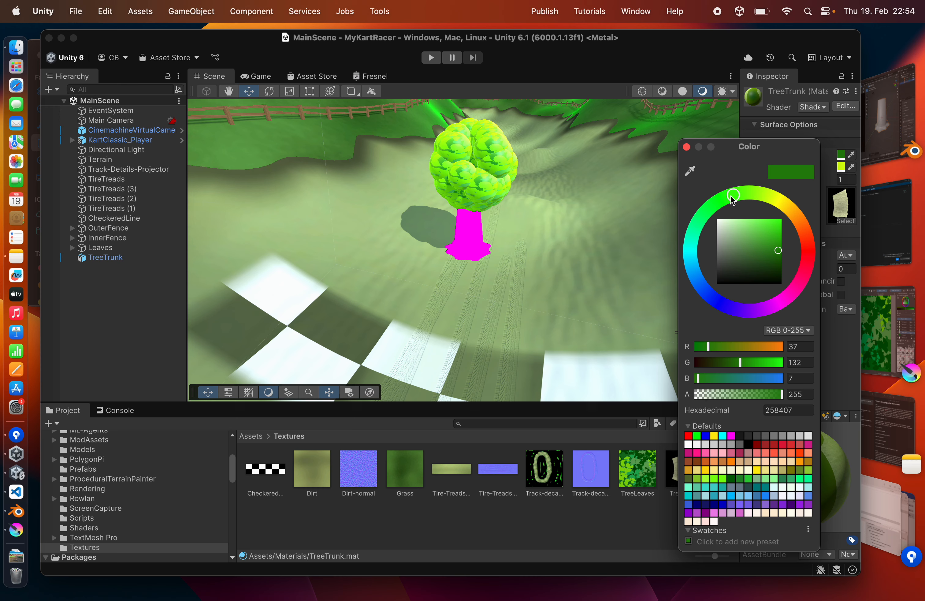
{"action": "left_click_drag", "start_coordinate": [734, 199], "coordinate": [775, 198]}
{"action": "left_click", "coordinate": [782, 274]}
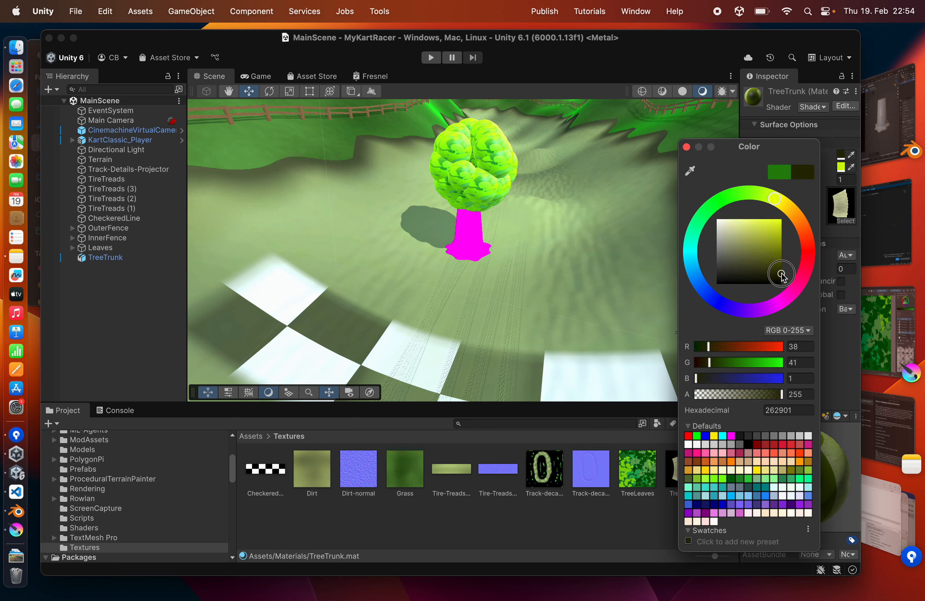
{"action": "left_click_drag", "start_coordinate": [781, 273], "coordinate": [782, 283]}
{"action": "left_click", "coordinate": [783, 204]}
{"action": "left_click", "coordinate": [774, 268]}
{"action": "left_click", "coordinate": [686, 147]}
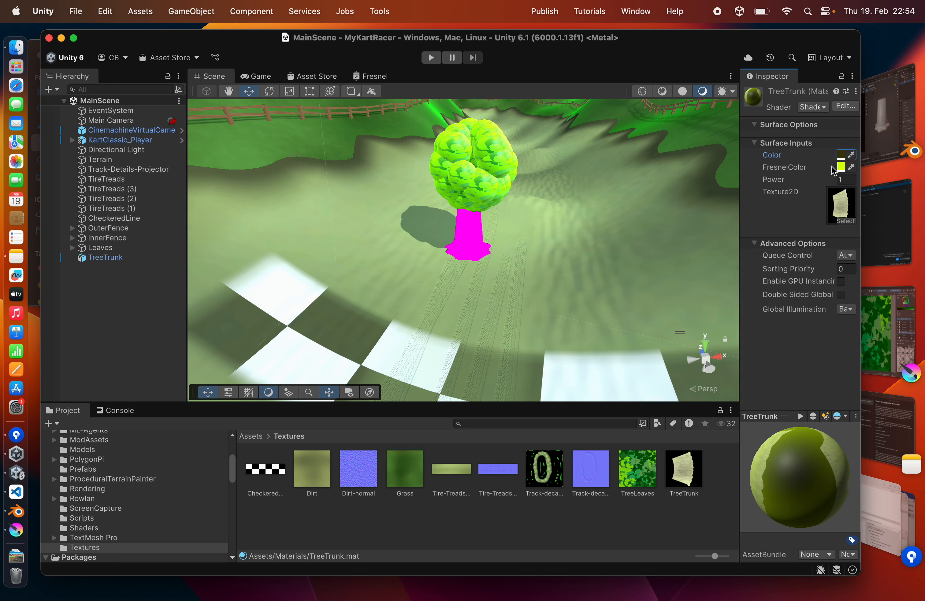
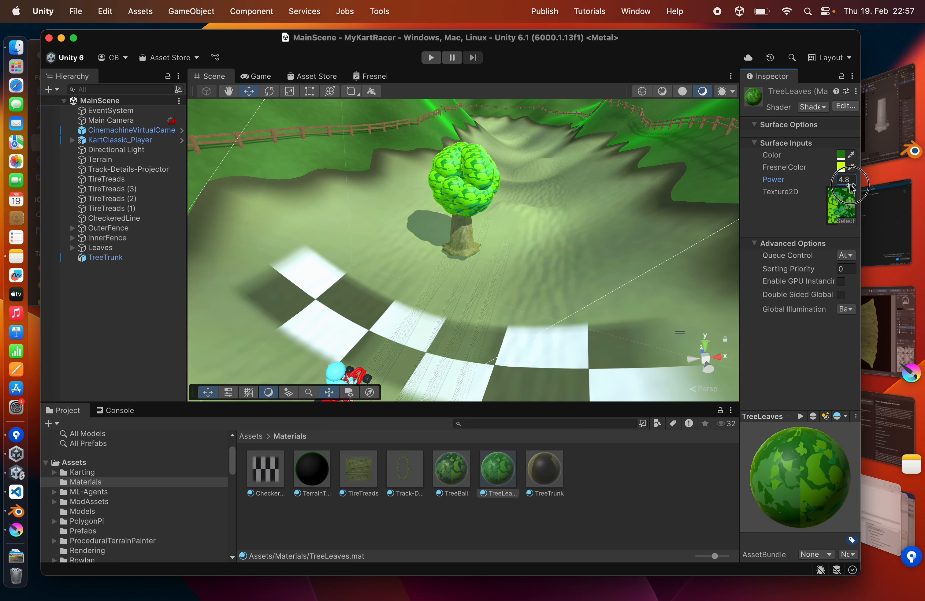
Create an empty object in the scene and name it Tree.
{"action": "left_click_drag", "start_coordinate": [572, 178], "coordinate": [506, 176], "text": "alt"}
{"action": "right_click", "coordinate": [95, 280]}
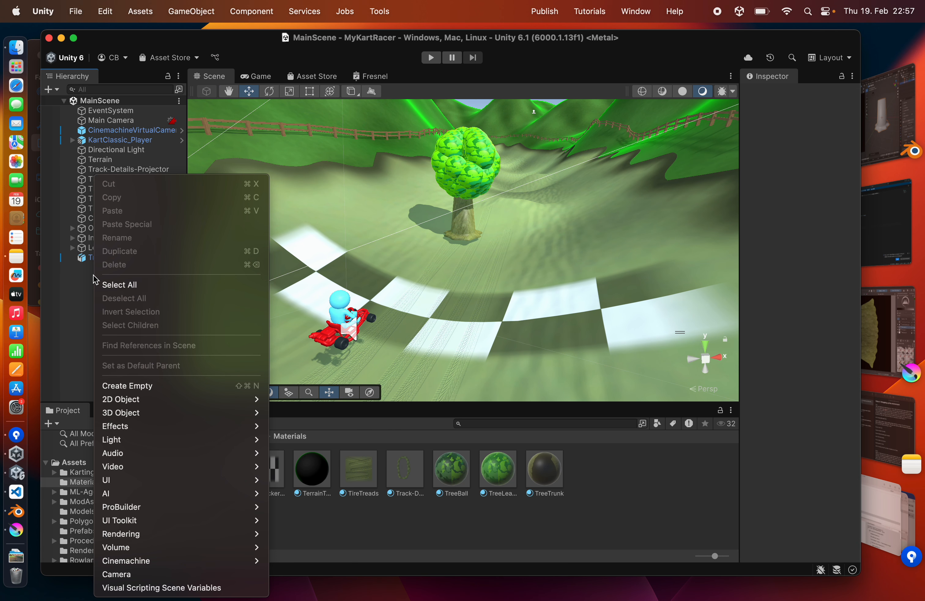
{"action": "left_click", "coordinate": [124, 385]}
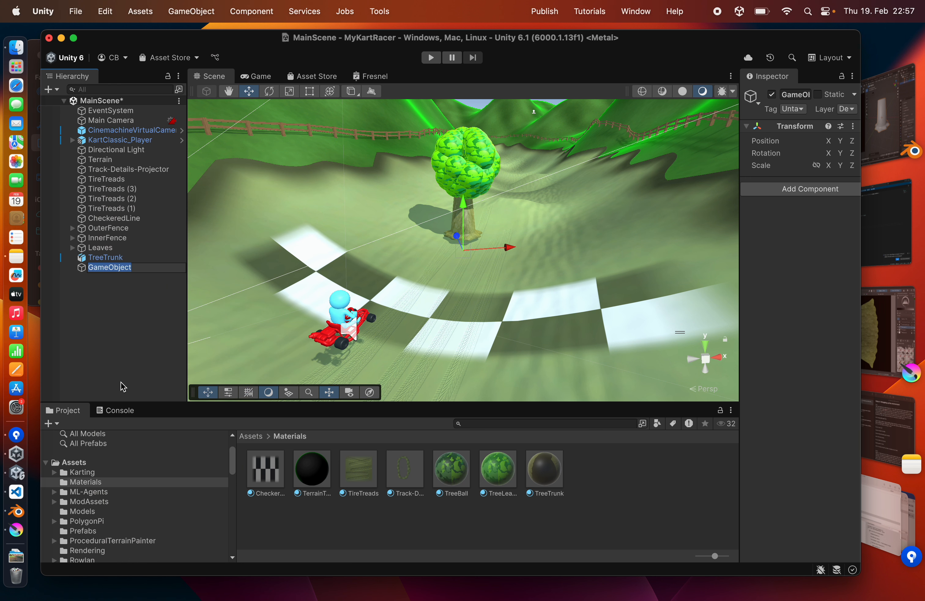
{"action": "type", "text": "Tree"}
{"action": "key", "text": "Return"}
Parent Leaves and TreeTrunk under the Tree object and save it as a prefab in the Prefabs folder.
{"action": "key", "text": "Up"}
{"action": "key", "text": "shift+Up"}
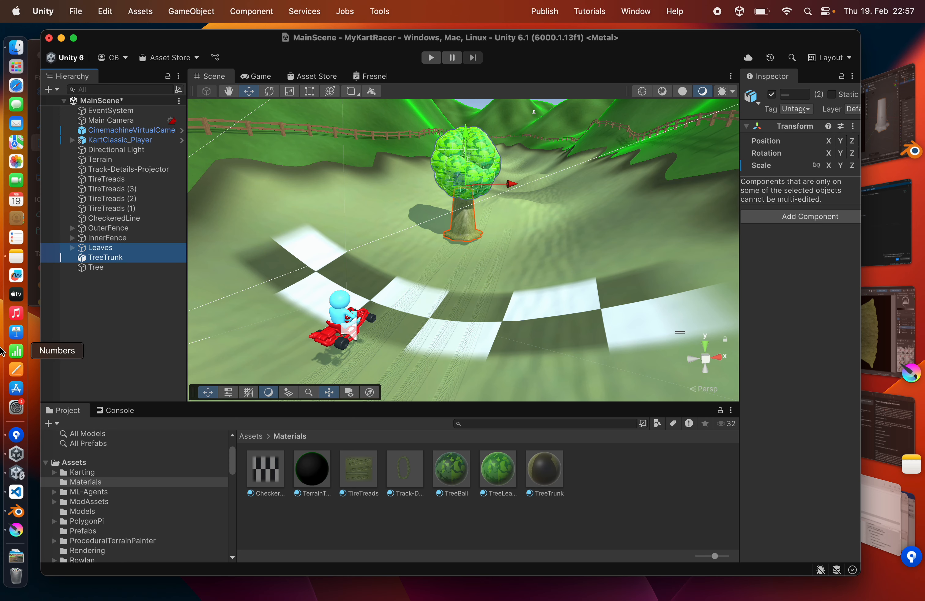
{"action": "left_click_drag", "start_coordinate": [100, 256], "coordinate": [98, 268]}
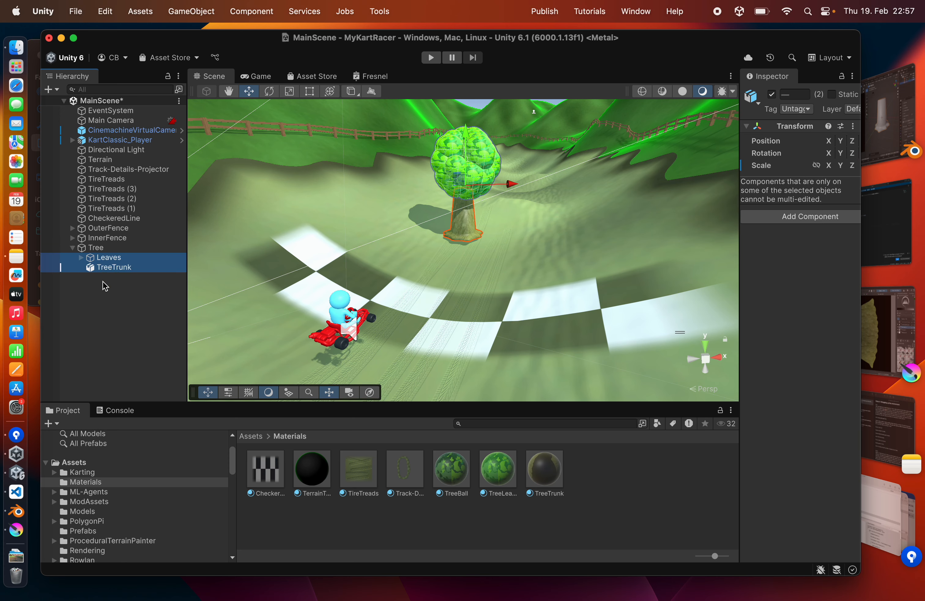
{"action": "left_click", "coordinate": [83, 532]}
{"action": "left_click_drag", "start_coordinate": [96, 248], "coordinate": [273, 472]}
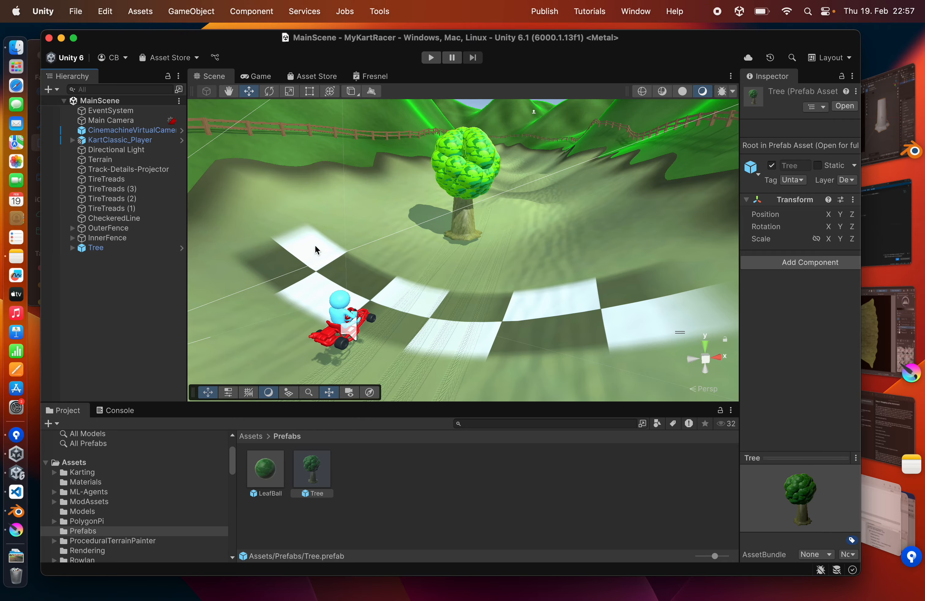
Move the Tree from the start line to the grass outside the outer fence at the track's bend.
{"action": "left_click", "coordinate": [129, 249]}
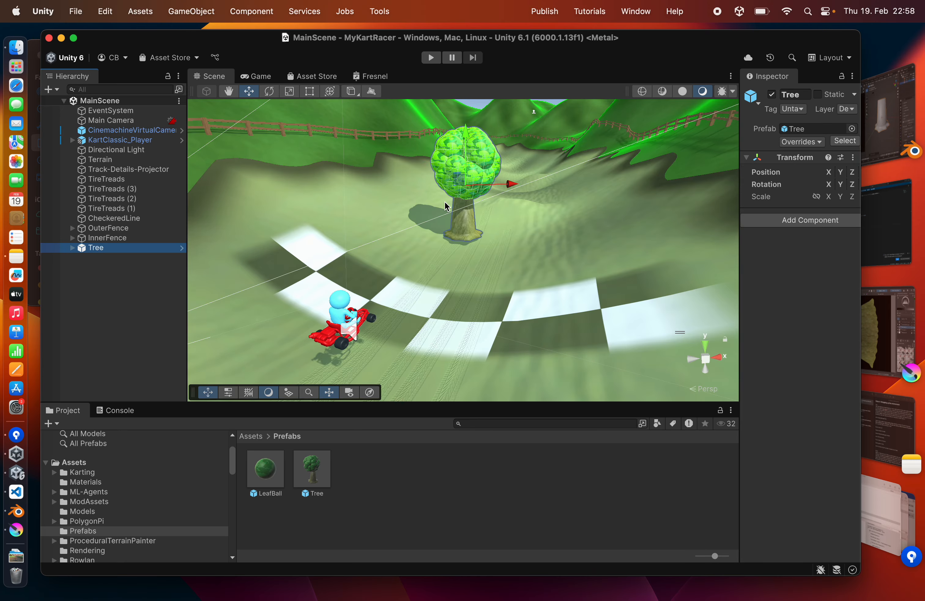
{"action": "scroll", "coordinate": [445, 201], "scroll_direction": "down", "scroll_amount": 5}
{"action": "left_click_drag", "start_coordinate": [390, 200], "coordinate": [450, 283], "text": "alt"}
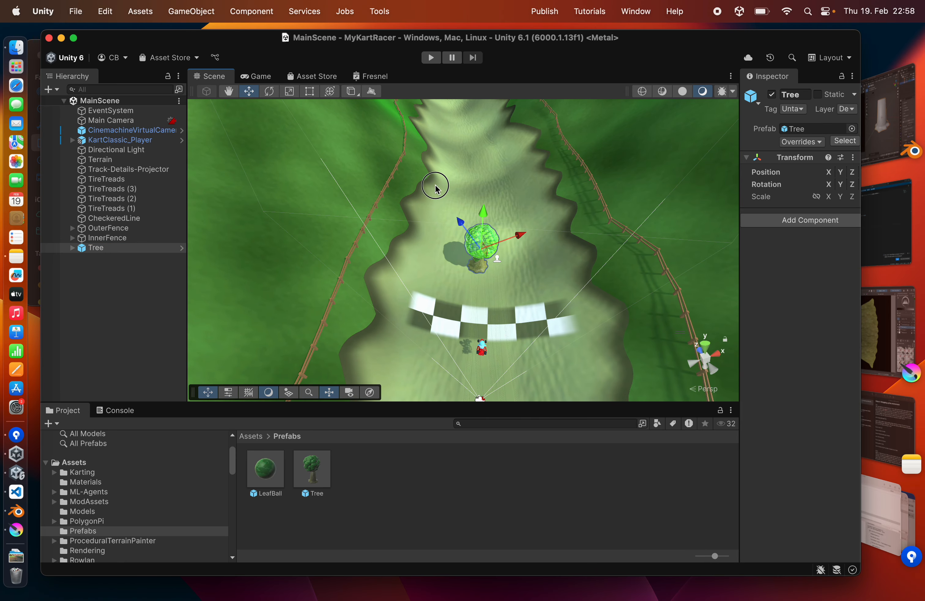
{"action": "left_click_drag", "start_coordinate": [436, 189], "coordinate": [316, 229], "text": "alt"}
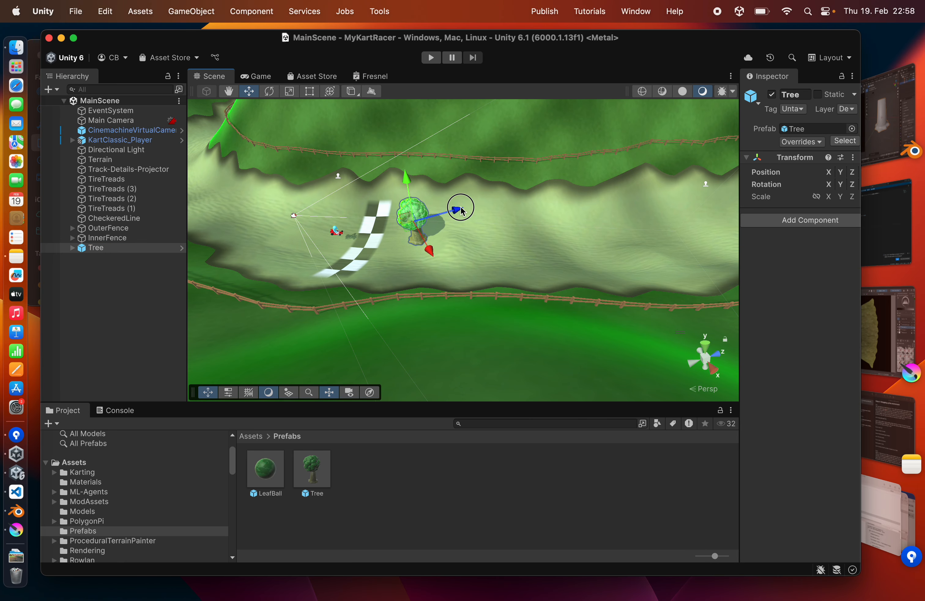
{"action": "left_click_drag", "start_coordinate": [457, 209], "coordinate": [733, 172]}
{"action": "middle_click_drag", "start_coordinate": [558, 201], "coordinate": [454, 218]}
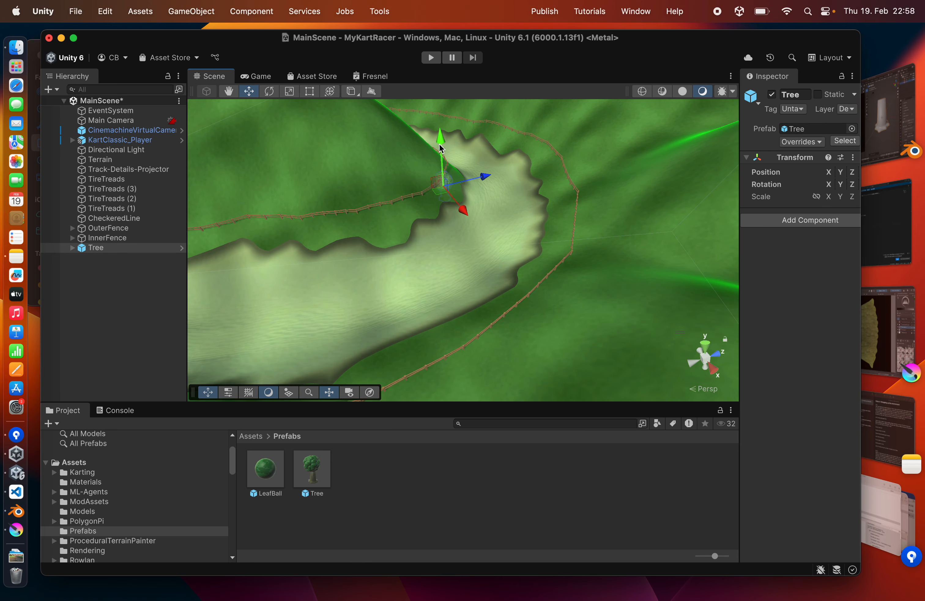
{"action": "left_click_drag", "start_coordinate": [440, 149], "coordinate": [441, 104]}
{"action": "left_click_drag", "start_coordinate": [295, 256], "coordinate": [410, 262], "text": "alt"}
{"action": "left_click_drag", "start_coordinate": [403, 169], "coordinate": [559, 217]}
{"action": "left_click_drag", "start_coordinate": [516, 275], "coordinate": [320, 268], "text": "alt"}
Examine the Tree's child objects, including the LeafBall list inside Leaves.
{"action": "left_click", "coordinate": [72, 249]}
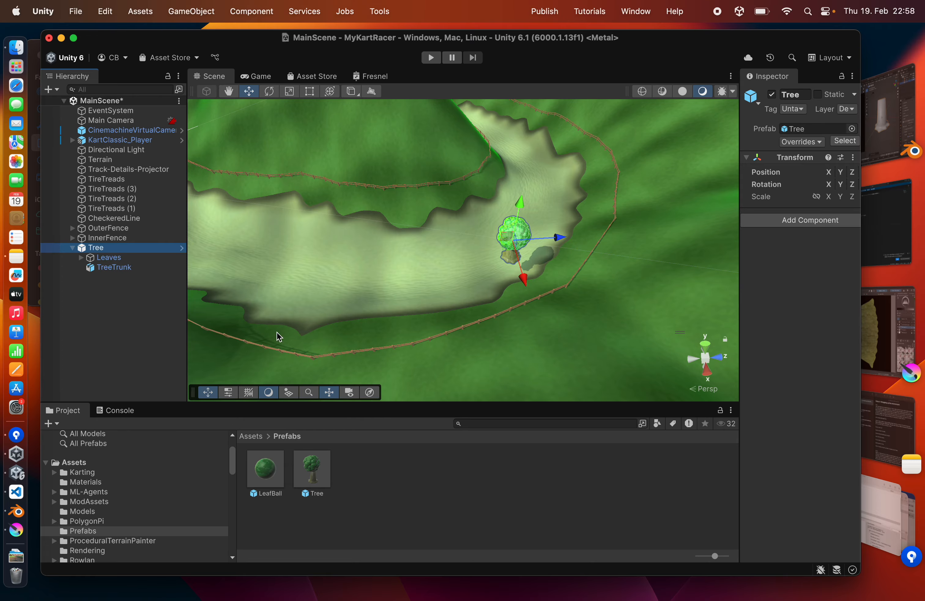
{"action": "left_click_drag", "start_coordinate": [279, 336], "coordinate": [429, 316], "text": "alt"}
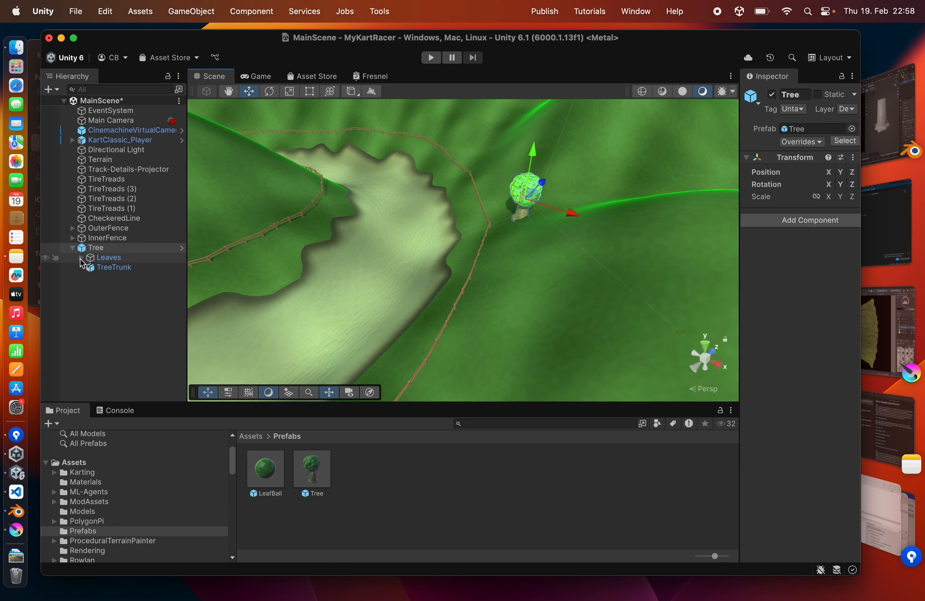
{"action": "left_click", "coordinate": [81, 257]}
{"action": "scroll", "coordinate": [113, 328], "scroll_direction": "down", "scroll_amount": 12}
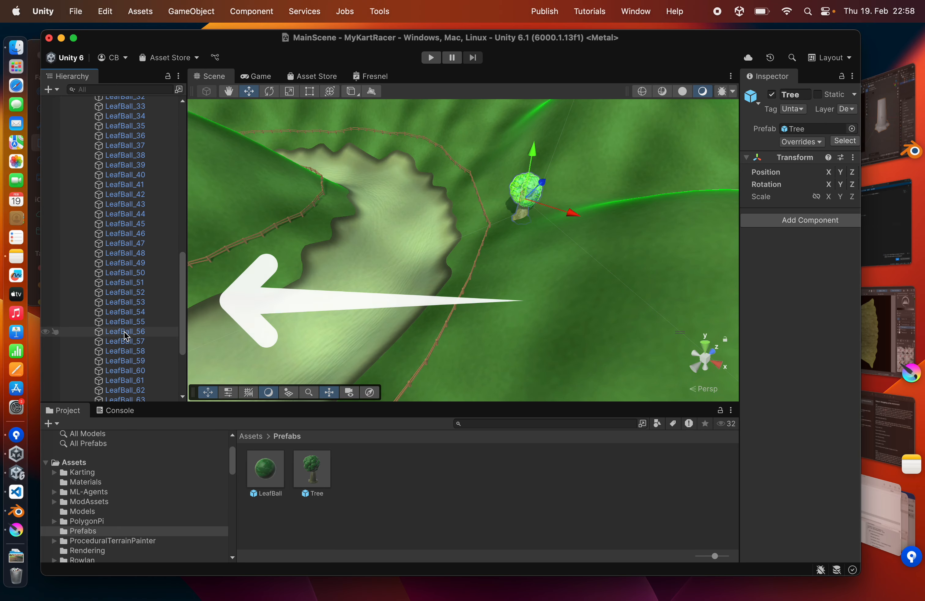
{"action": "scroll", "coordinate": [117, 320], "scroll_direction": "up", "scroll_amount": 15}
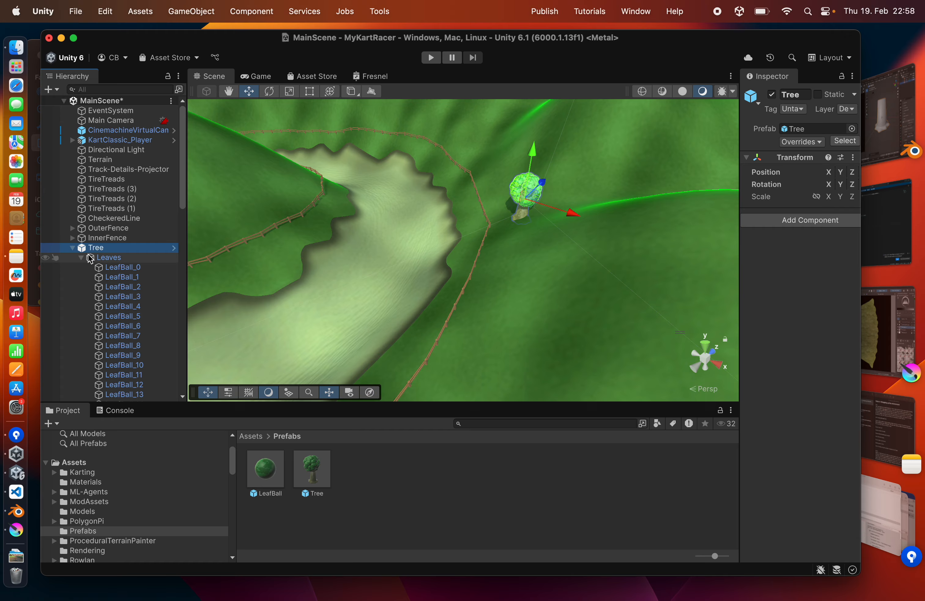
{"action": "left_click", "coordinate": [73, 248]}
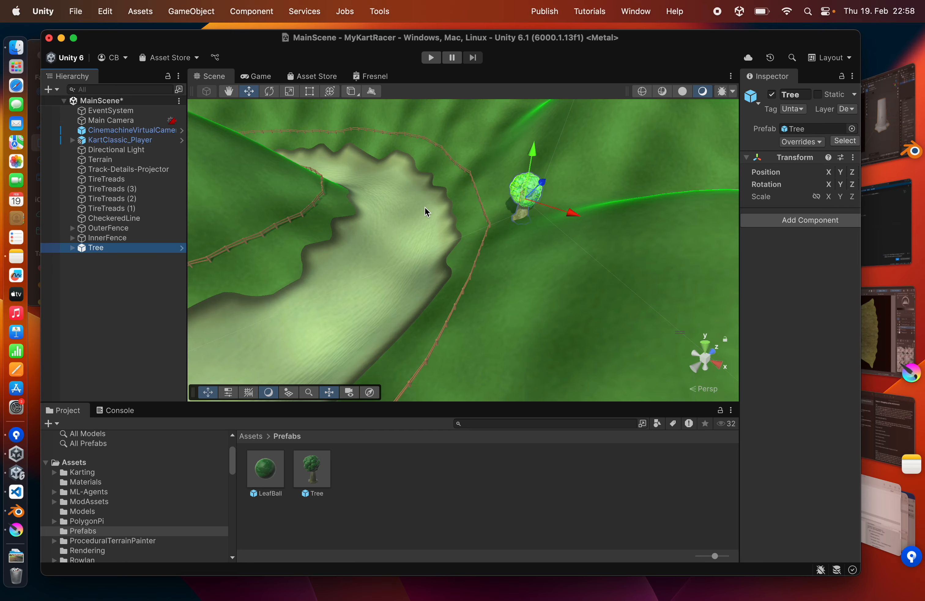
Move the Tree farther from the outer fence into the hills and raise it out of the terrain.
{"action": "middle_click_drag", "start_coordinate": [437, 207], "coordinate": [420, 231]}
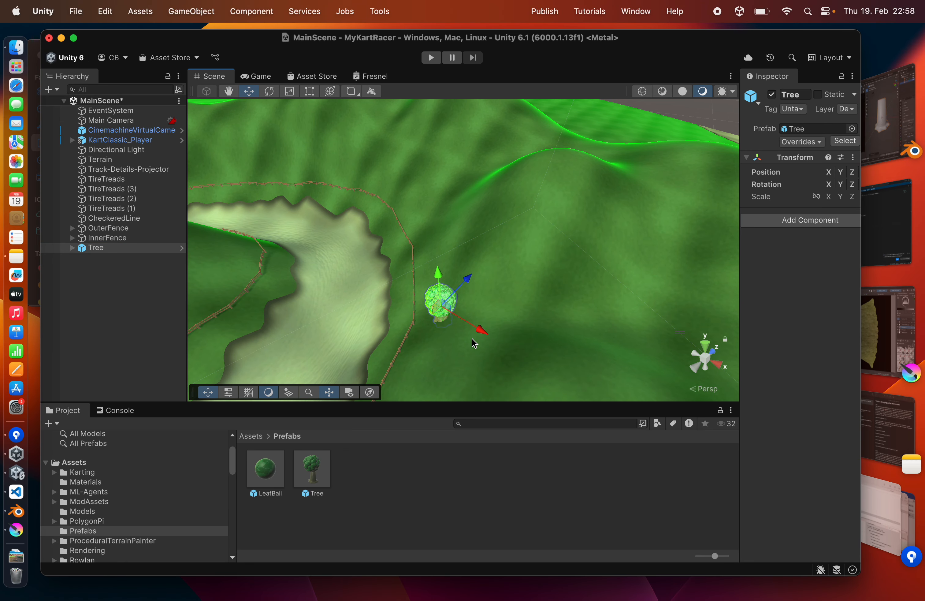
{"action": "left_click_drag", "start_coordinate": [480, 329], "coordinate": [510, 332]}
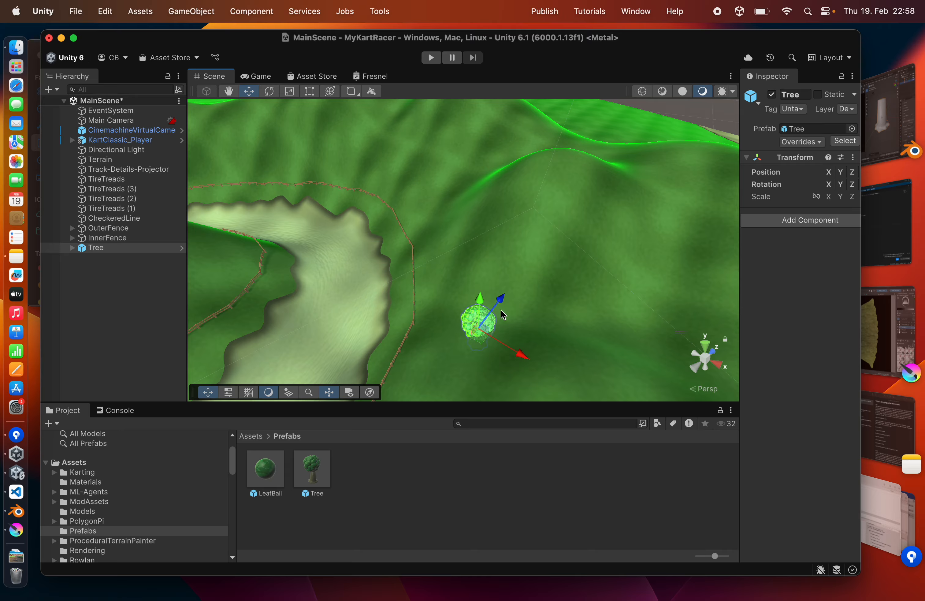
{"action": "left_click_drag", "start_coordinate": [573, 356], "coordinate": [506, 275], "text": "alt"}
{"action": "left_click_drag", "start_coordinate": [479, 322], "coordinate": [493, 363]}
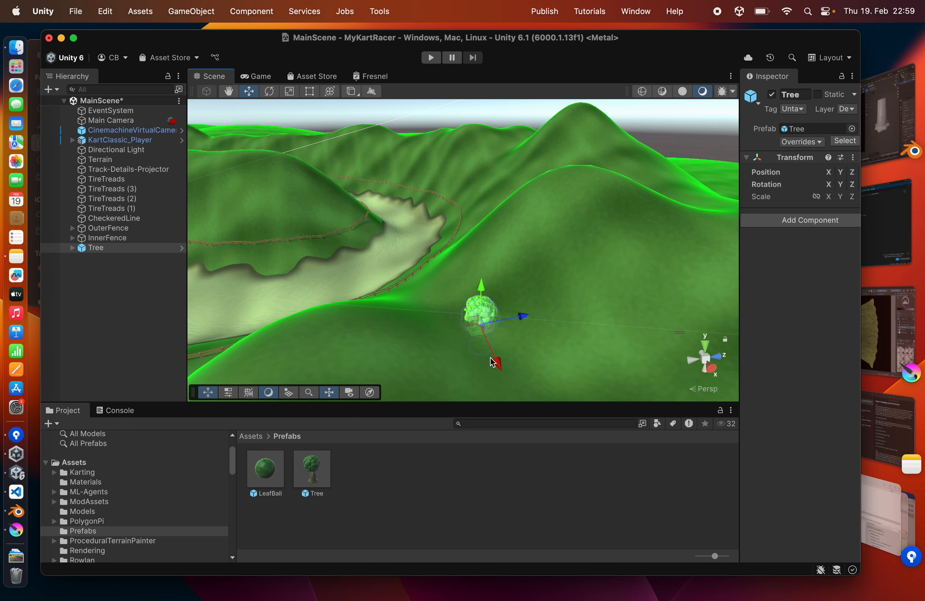
{"action": "left_click_drag", "start_coordinate": [483, 300], "coordinate": [476, 253]}
Frame the Tree and fine-tune its position and height so the trunk's base sits in the grass.
{"action": "key", "text": "f"}
{"action": "left_click_drag", "start_coordinate": [365, 307], "coordinate": [463, 318], "text": "alt"}
{"action": "left_click_drag", "start_coordinate": [437, 239], "coordinate": [467, 254]}
{"action": "left_click_drag", "start_coordinate": [443, 375], "coordinate": [400, 359], "text": "alt"}
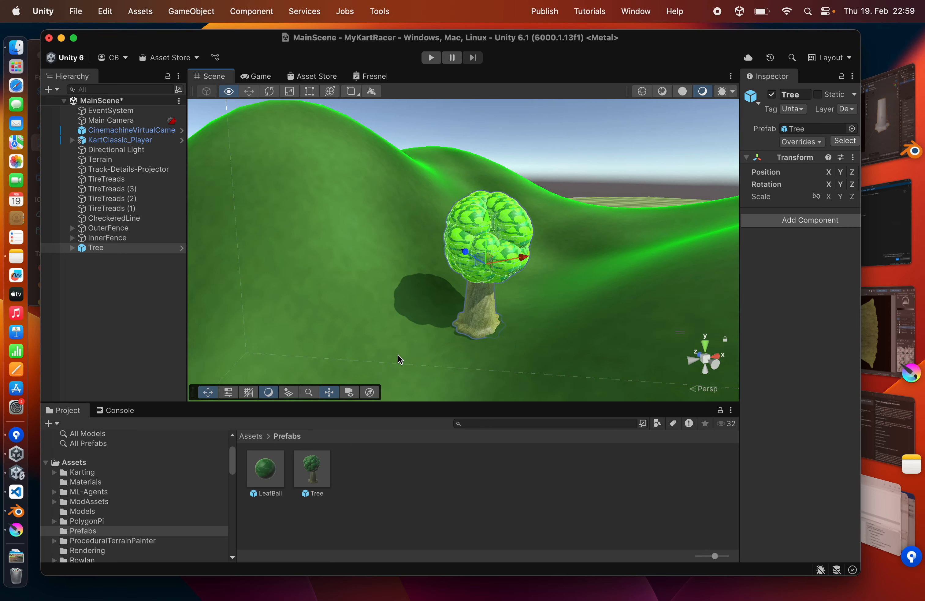
{"action": "left_click_drag", "start_coordinate": [488, 223], "coordinate": [488, 224]}
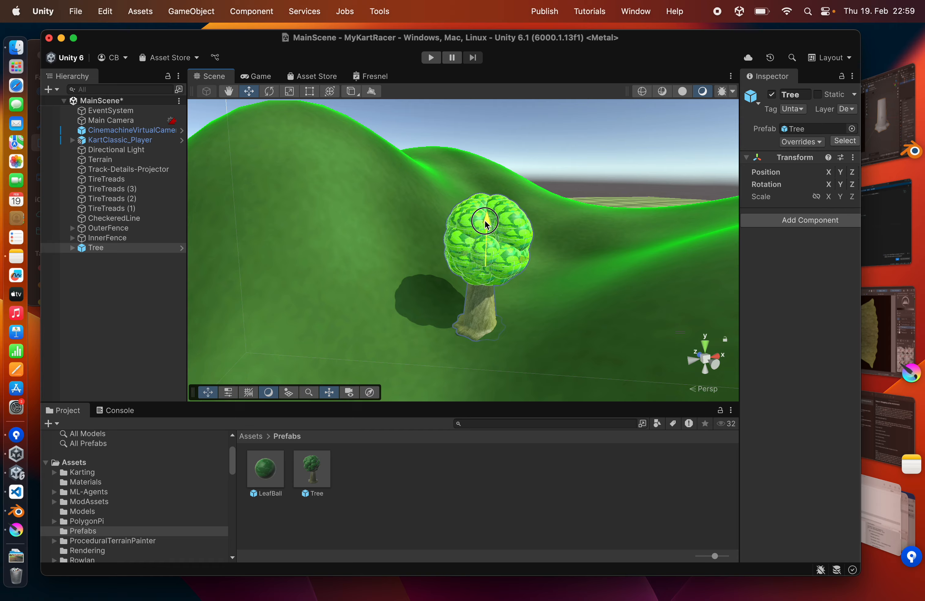
Save the scene and select the Tree object in the hierarchy.
{"action": "scroll", "coordinate": [470, 332], "scroll_direction": "down", "scroll_amount": 5}
{"action": "left_click_drag", "start_coordinate": [475, 314], "coordinate": [367, 330], "text": "alt"}
{"action": "left_click_drag", "start_coordinate": [334, 284], "coordinate": [384, 284], "text": "alt"}
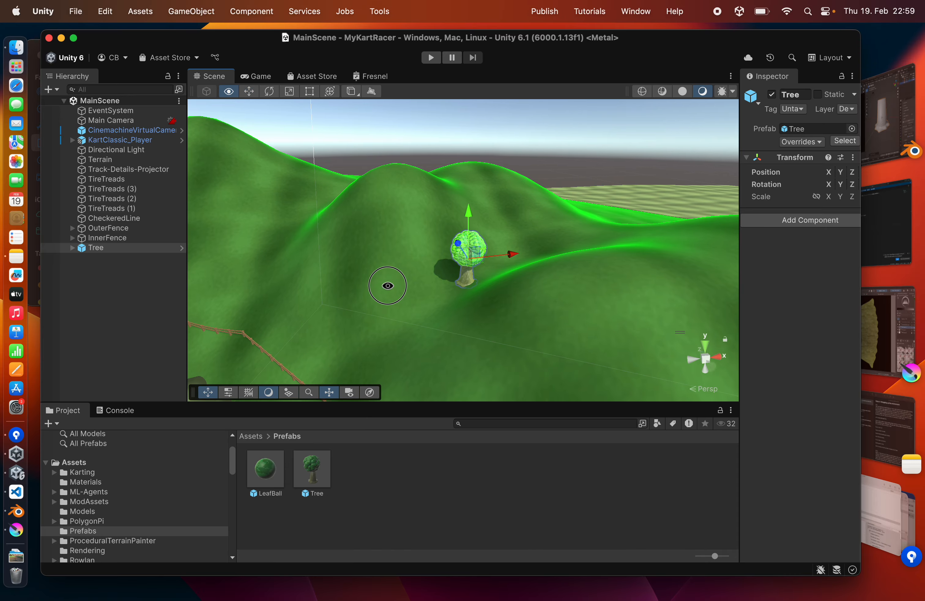
{"action": "left_click", "coordinate": [93, 247]}
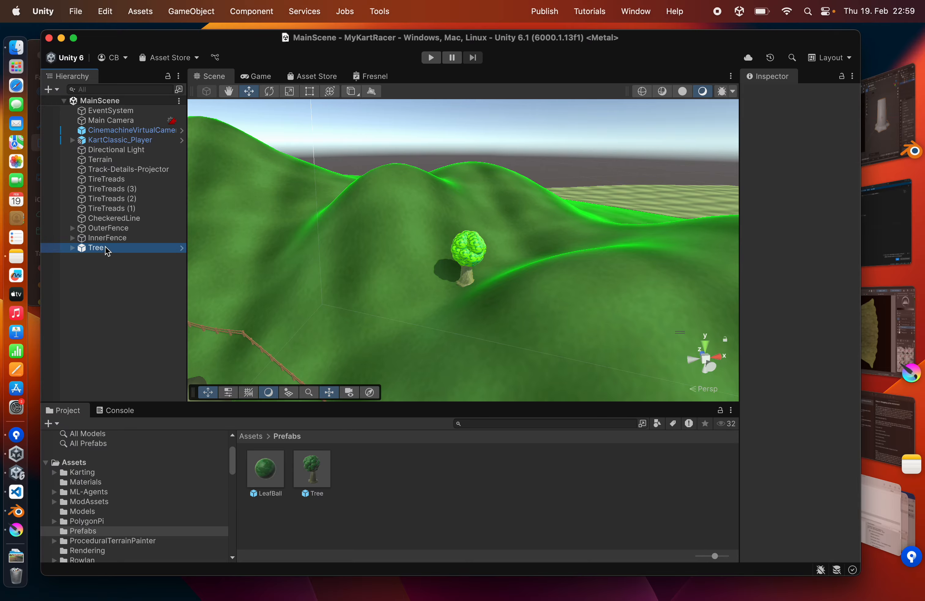
Duplicate the Tree and move the copy to another spot in the hills, seated on the terrain.
{"action": "key", "text": "super+d"}
{"action": "left_click_drag", "start_coordinate": [311, 292], "coordinate": [416, 335], "text": "alt"}
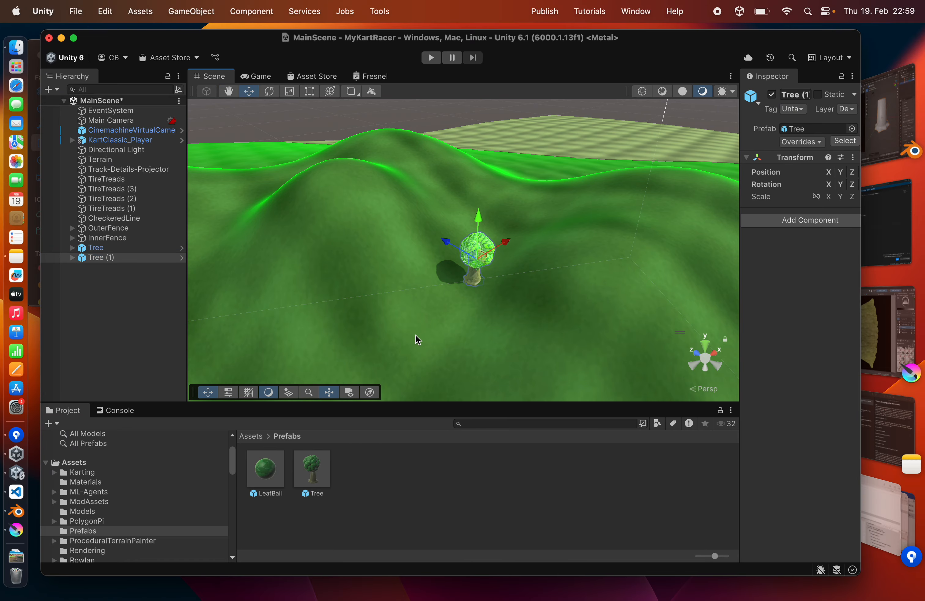
{"action": "scroll", "coordinate": [416, 334], "scroll_direction": "down", "scroll_amount": 3}
{"action": "left_click_drag", "start_coordinate": [498, 239], "coordinate": [270, 230]}
{"action": "key", "text": "f"}
{"action": "left_click_drag", "start_coordinate": [289, 299], "coordinate": [511, 113], "text": "alt"}
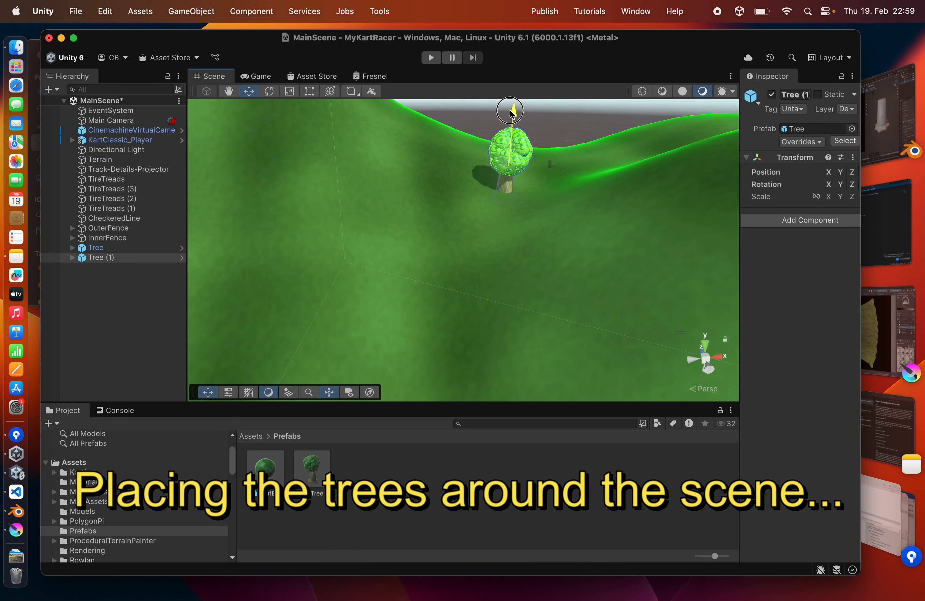
{"action": "middle_click_drag", "start_coordinate": [510, 113], "coordinate": [466, 288]}
Duplicate the tree again for a third spot in the hills around the track's bend and turn the copy.
{"action": "left_click", "coordinate": [460, 157]}
{"action": "key", "text": "super+d"}
{"action": "left_click_drag", "start_coordinate": [466, 288], "coordinate": [453, 339], "text": "alt"}
{"action": "key", "text": "e"}
Duplicate the original Tree, move the copy to a new place on the hills beside the track, and save the scene.
{"action": "left_click", "coordinate": [96, 248]}
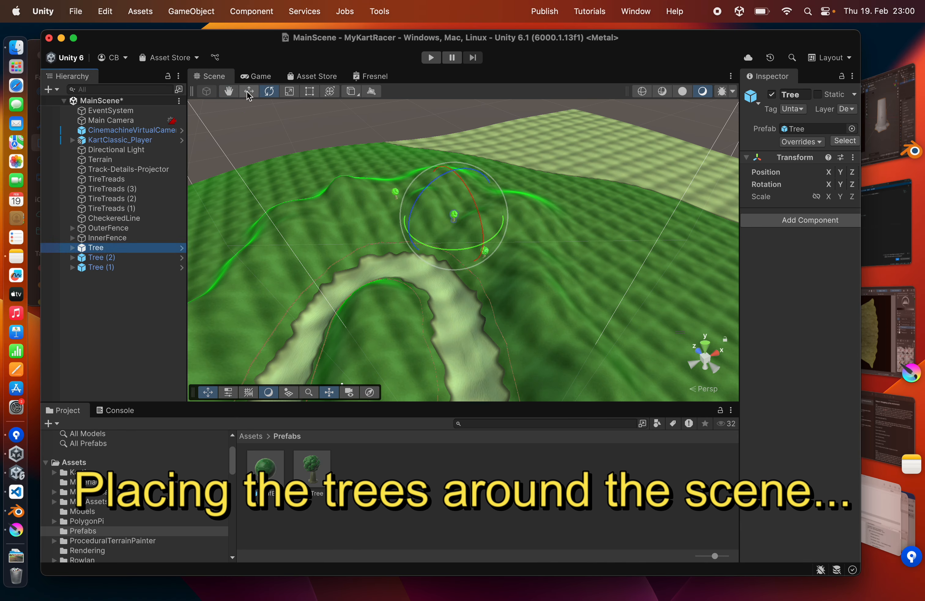
{"action": "left_click", "coordinate": [249, 91]}
{"action": "key", "text": "super+d"}
{"action": "left_click_drag", "start_coordinate": [381, 253], "coordinate": [521, 278], "text": "alt"}
{"action": "left_click_drag", "start_coordinate": [510, 266], "coordinate": [406, 273]}
{"action": "key", "text": "f"}
{"action": "key", "text": "e"}
{"action": "key", "text": "w"}
{"action": "left_click_drag", "start_coordinate": [511, 219], "coordinate": [593, 311]}
{"action": "key", "text": "super+s"}
Duplicate the new tree twice more, spread and turn the copies around the hills, and save the scene.
{"action": "key", "text": "super+d"}
{"action": "key", "text": "e"}
{"action": "key", "text": "w"}
{"action": "key", "text": "super+d"}
{"action": "key", "text": "f"}
{"action": "left_click_drag", "start_coordinate": [275, 316], "coordinate": [351, 296], "text": "alt"}
{"action": "scroll", "coordinate": [471, 225], "scroll_direction": "down", "scroll_amount": 5}
{"action": "key", "text": "super+s"}
Duplicate Tree (3) and set the copy into the grass at another place on the hills beside the track.
{"action": "left_click", "coordinate": [102, 257]}
{"action": "left_click_drag", "start_coordinate": [332, 258], "coordinate": [450, 285], "text": "alt"}
{"action": "key", "text": "super+d"}
{"action": "left_click_drag", "start_coordinate": [450, 285], "coordinate": [429, 364]}
{"action": "key", "text": "f"}
{"action": "left_click_drag", "start_coordinate": [450, 310], "coordinate": [441, 327]}
{"action": "scroll", "coordinate": [441, 327], "scroll_direction": "down", "scroll_amount": 3}
{"action": "left_click_drag", "start_coordinate": [441, 328], "coordinate": [359, 66], "text": "alt"}
{"action": "key", "text": "e"}
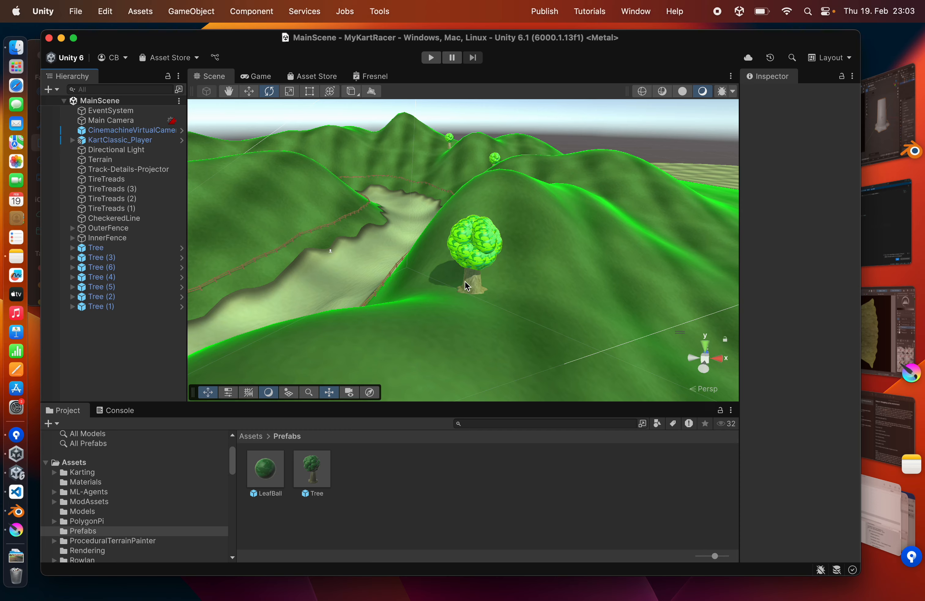
Switch to Krita and create a new 512 by 512 pixel document.
{"action": "key", "text": "super+Tab"}
{"action": "key", "text": "super+Tab"}
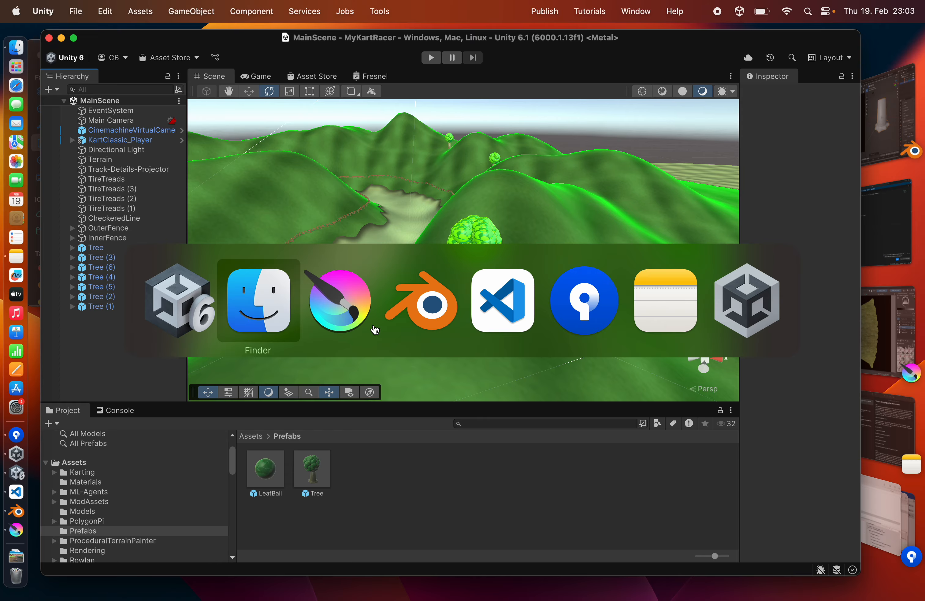
{"action": "left_click", "coordinate": [66, 11]}
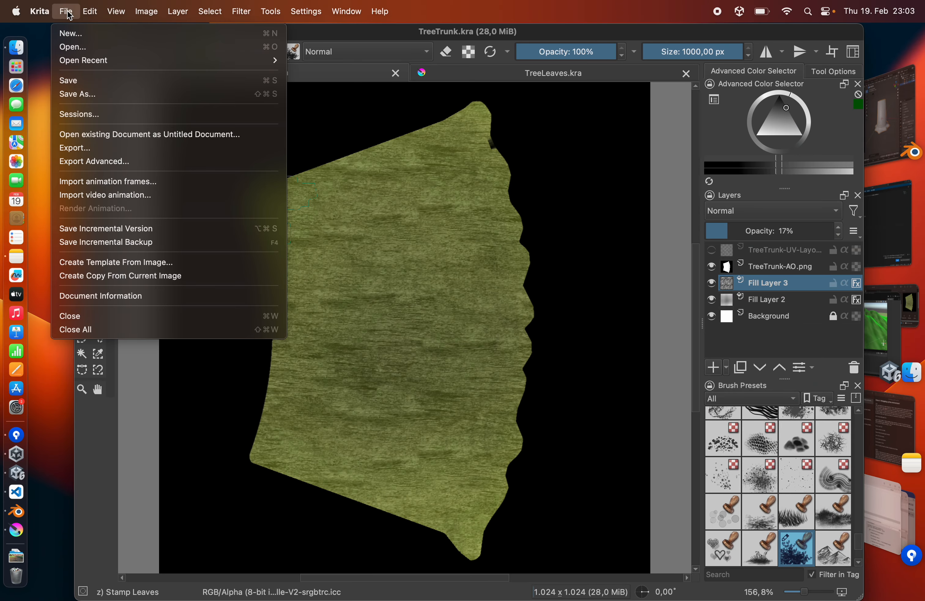
{"action": "left_click", "coordinate": [72, 31]}
{"action": "double_click", "coordinate": [487, 227]}
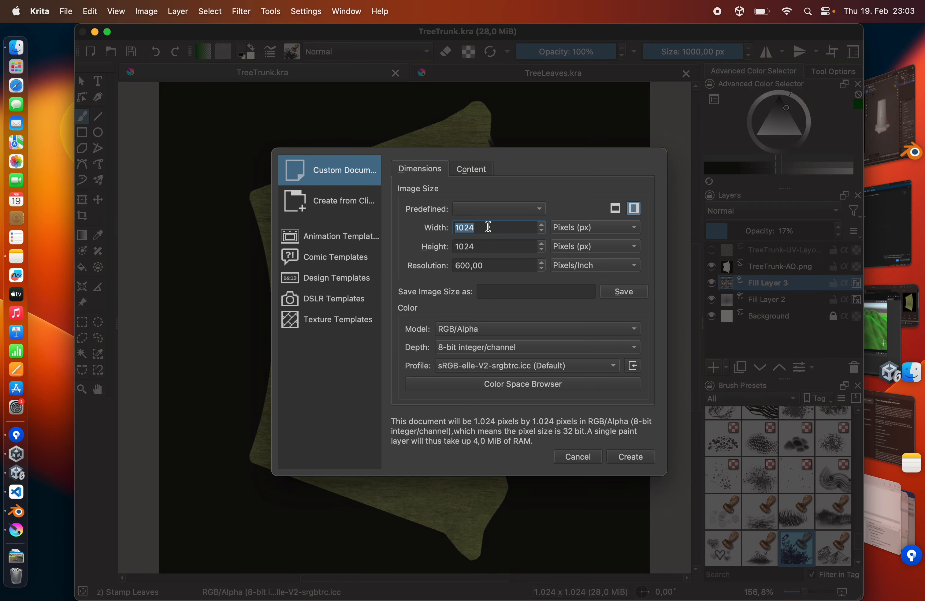
{"action": "type", "text": "512"}
{"action": "key", "text": "Tab"}
{"action": "type", "text": "512"}
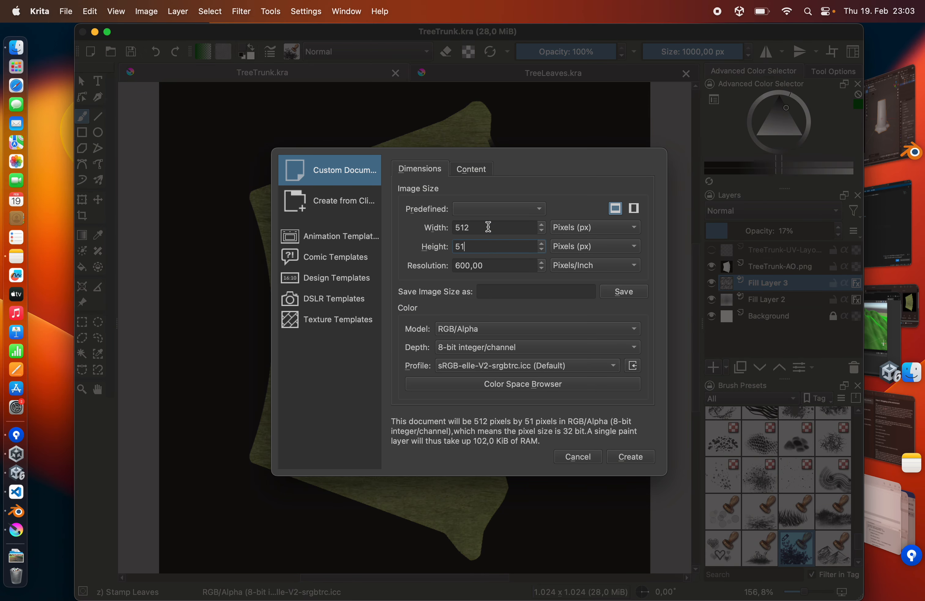
{"action": "left_click", "coordinate": [630, 455]}
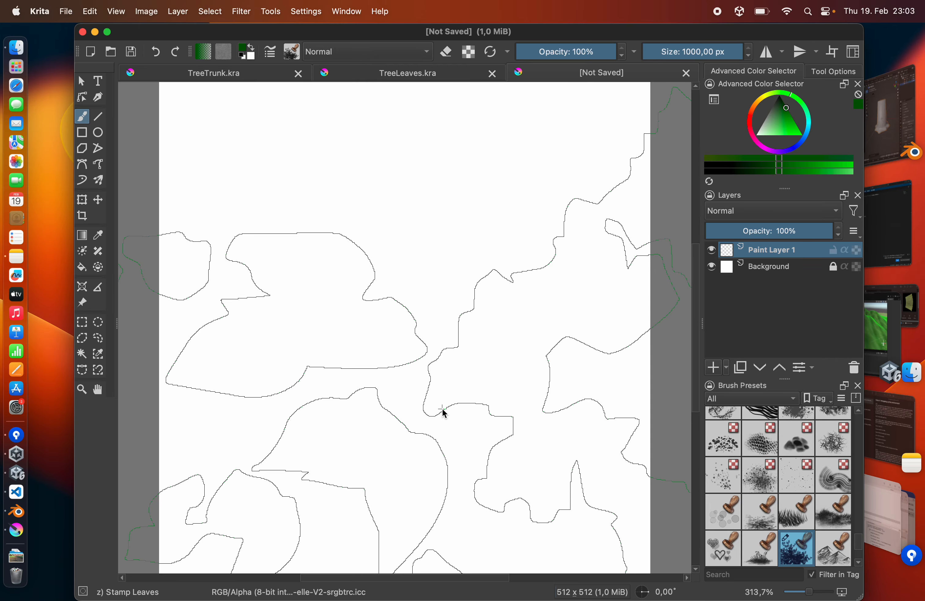
Paint dark green grass blades across the lower part of the canvas with the Stamp Grass brush at about 409 px.
{"action": "left_click", "coordinate": [289, 57]}
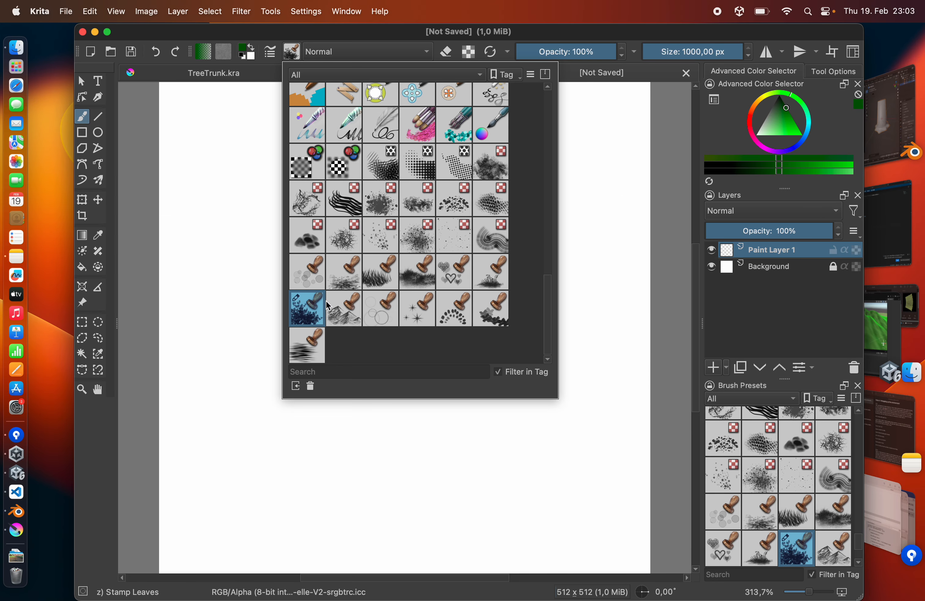
{"action": "left_click", "coordinate": [375, 269]}
{"action": "left_click", "coordinate": [294, 59]}
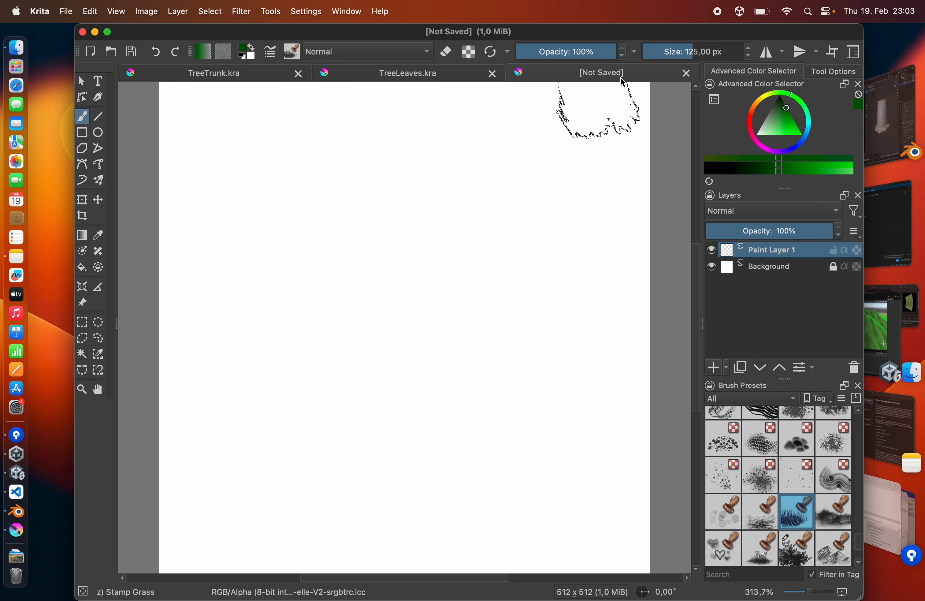
{"action": "left_click_drag", "start_coordinate": [678, 53], "coordinate": [702, 54]}
{"action": "key", "text": "minus"}
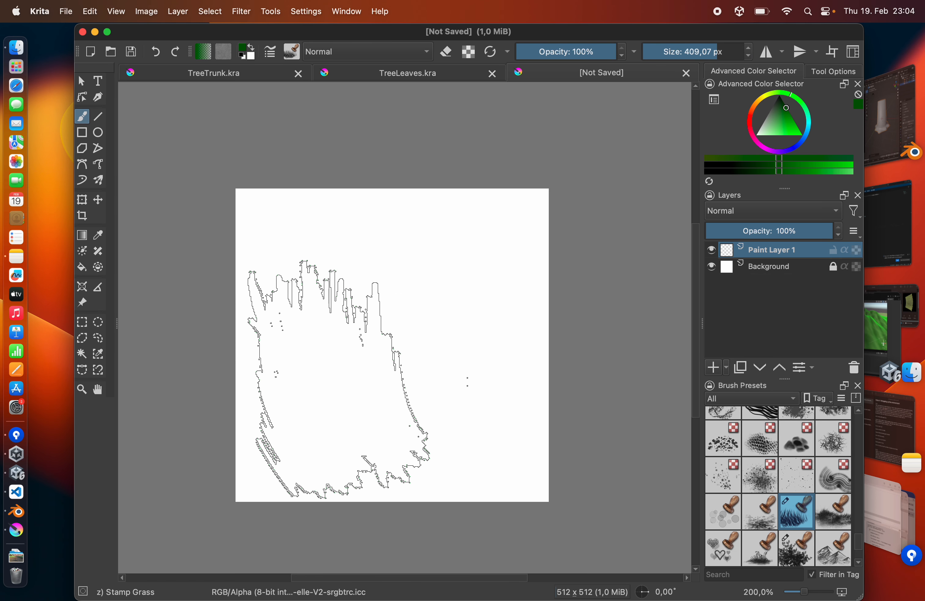
{"action": "mouse_move", "coordinate": [351, 382]}
{"action": "left_mouse_down"}
{"action": "mouse_move", "coordinate": [363, 390]}
{"action": "mouse_move", "coordinate": [457, 377]}
{"action": "mouse_move", "coordinate": [331, 378]}
{"action": "mouse_move", "coordinate": [423, 381]}
{"action": "mouse_move", "coordinate": [341, 383]}
{"action": "mouse_move", "coordinate": [380, 431]}
{"action": "left_mouse_up"}
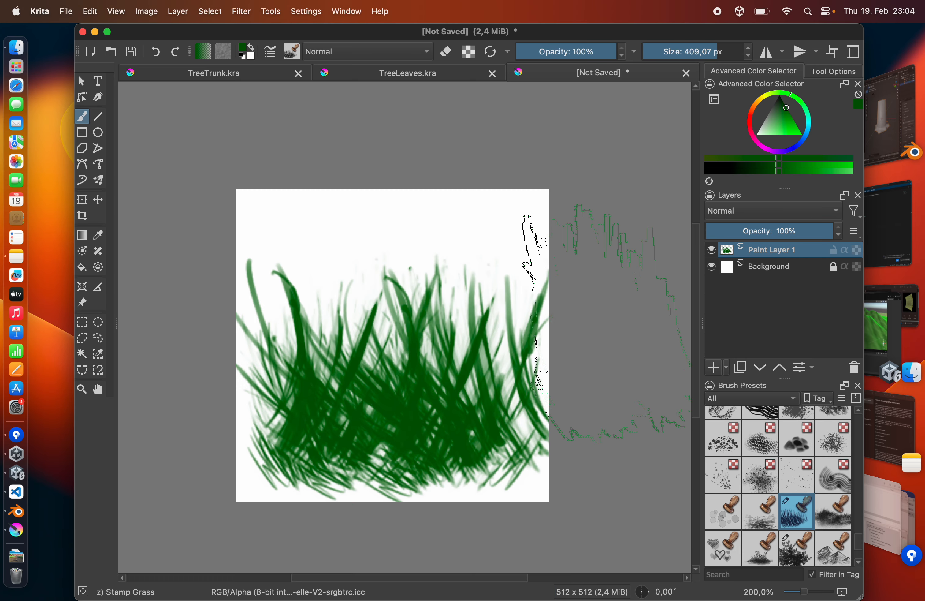
Add a Gradient Overlay layer style to Paint Layer 1 using the yellow-green to dark green gradient.
{"action": "right_click", "coordinate": [769, 255]}
{"action": "left_click", "coordinate": [775, 271]}
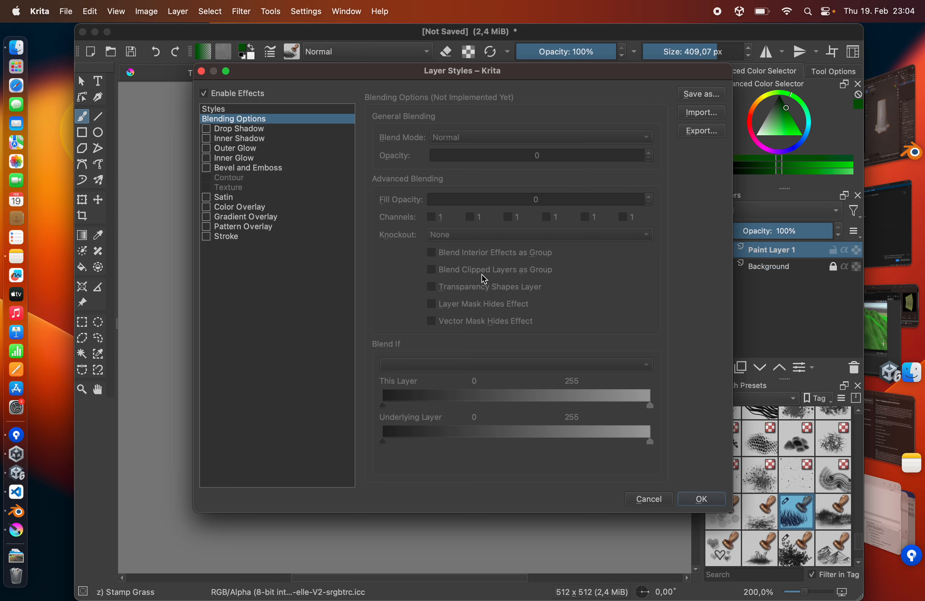
{"action": "left_click", "coordinate": [217, 221]}
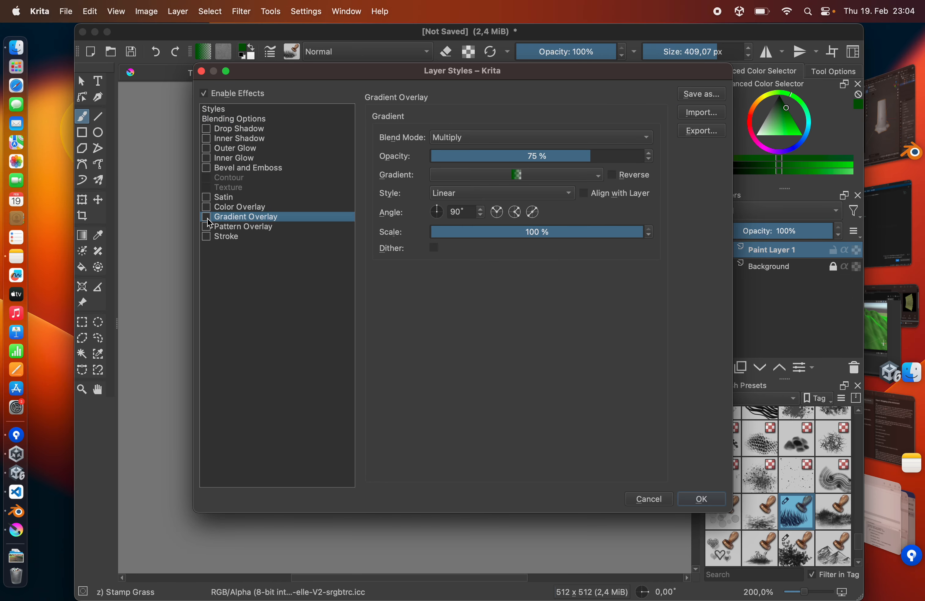
{"action": "left_click", "coordinate": [462, 176]}
{"action": "scroll", "coordinate": [480, 261], "scroll_direction": "down", "scroll_amount": 5}
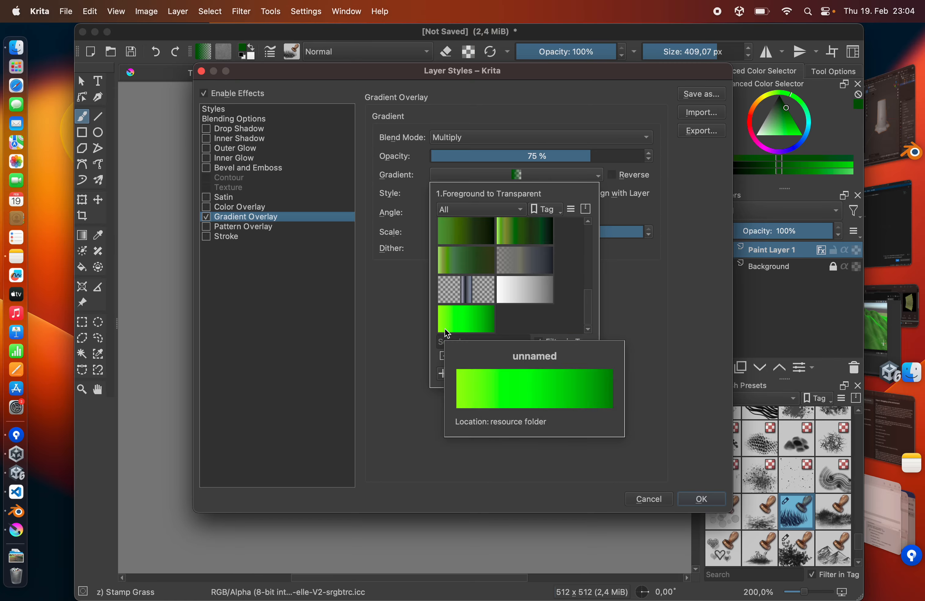
{"action": "left_click", "coordinate": [465, 320]}
Set the gradient overlay's blend mode to Normal, angle to -90° and scale to 49%, and apply the layer style.
{"action": "left_click_drag", "start_coordinate": [443, 76], "coordinate": [689, 111]}
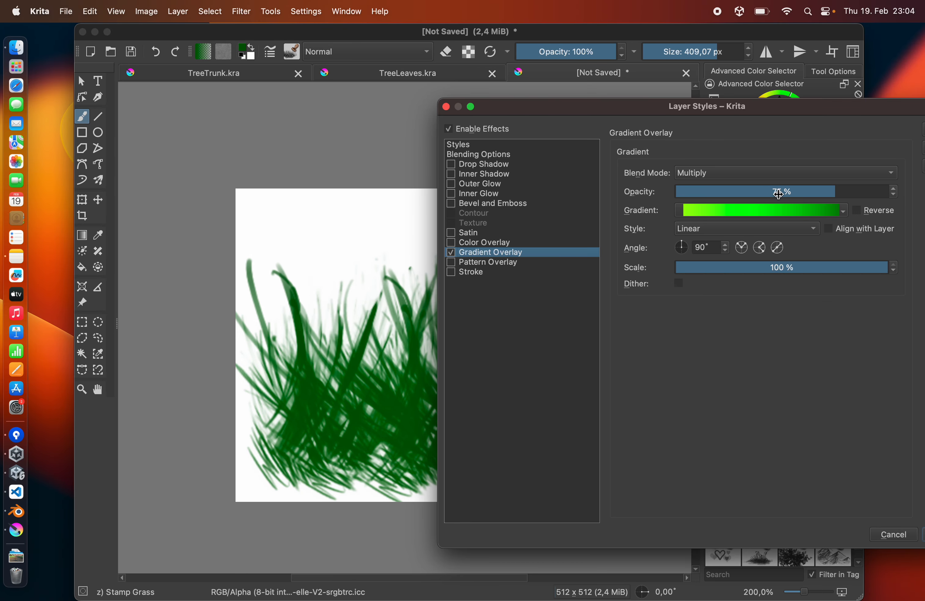
{"action": "left_click", "coordinate": [788, 173]}
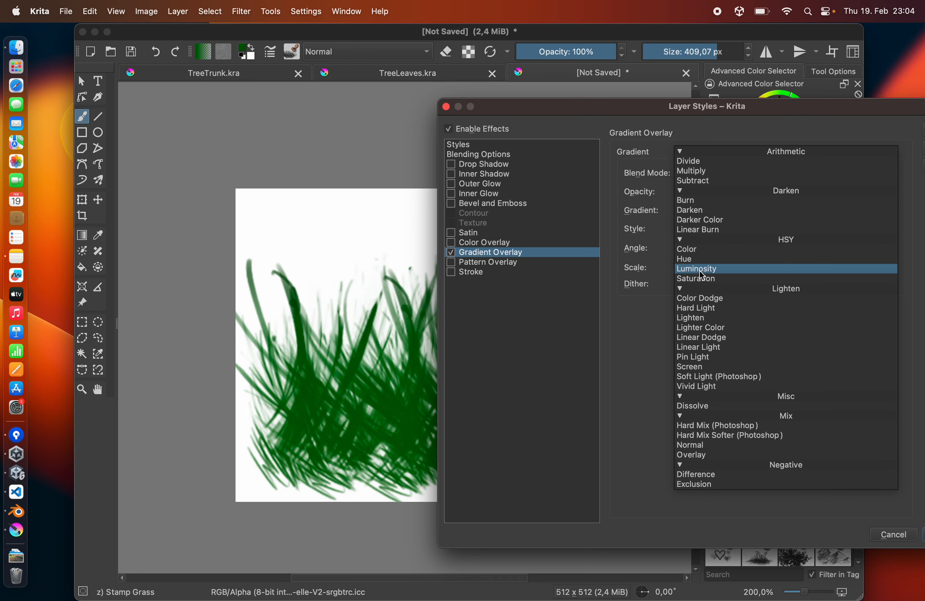
{"action": "left_click", "coordinate": [712, 445]}
{"action": "left_click_drag", "start_coordinate": [568, 106], "coordinate": [701, 101]}
{"action": "left_click", "coordinate": [750, 228]}
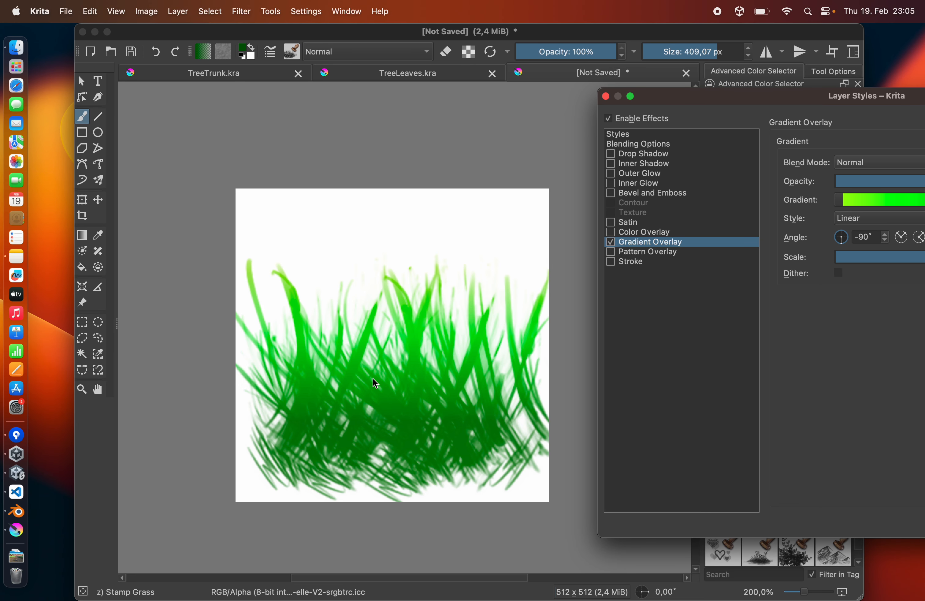
{"action": "left_click_drag", "start_coordinate": [692, 97], "coordinate": [483, 86]}
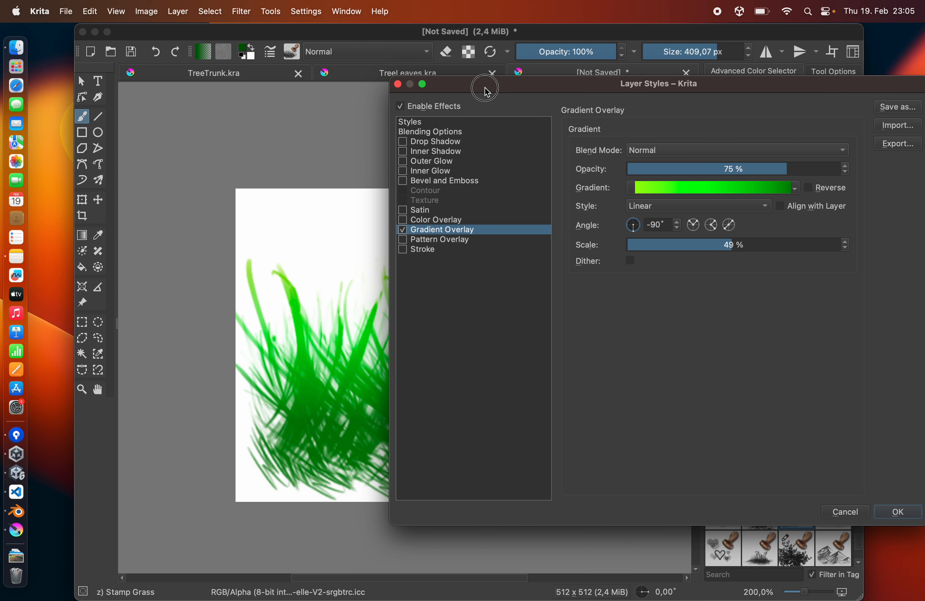
{"action": "left_click_drag", "start_coordinate": [571, 88], "coordinate": [427, 97]}
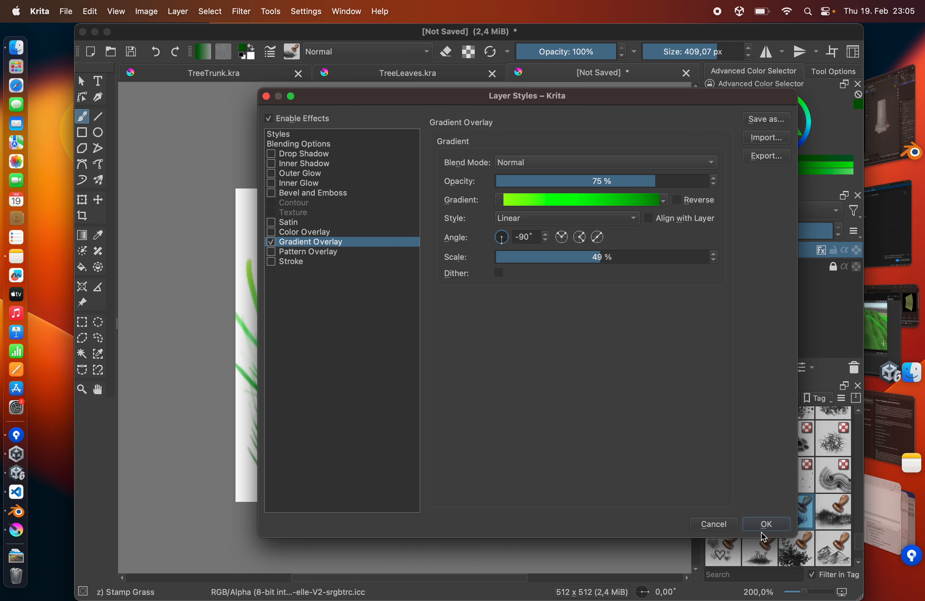
{"action": "left_click", "coordinate": [765, 519]}
Hide the Background layer and save the document as GrassStamp in the HowTo folder.
{"action": "left_click", "coordinate": [712, 268]}
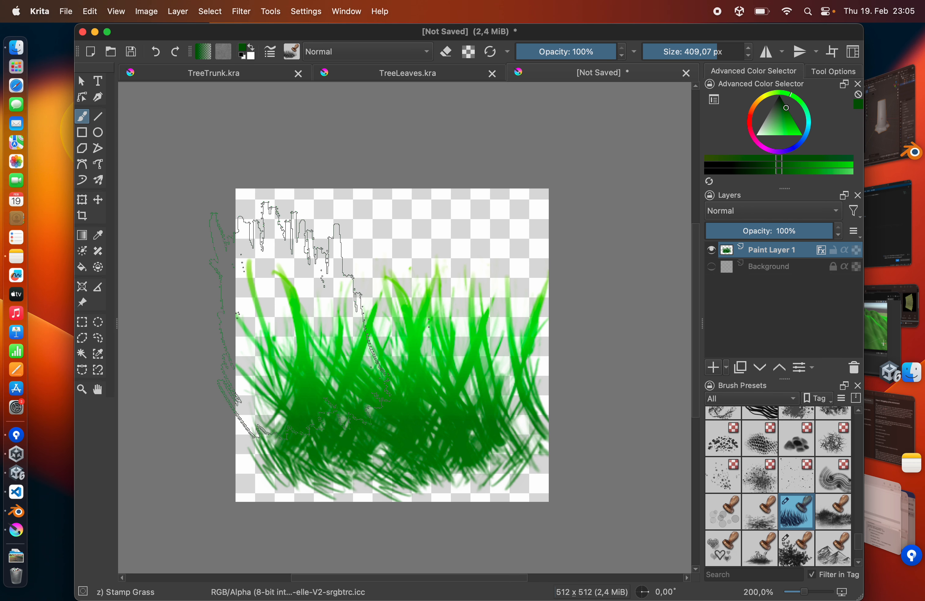
{"action": "key", "text": "super+shift+s"}
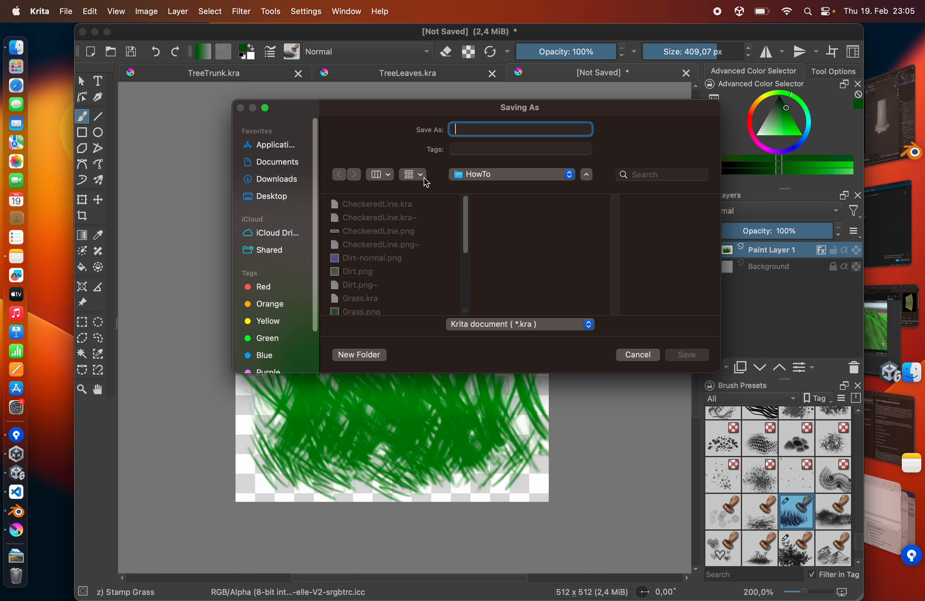
{"action": "type", "text": "GrassStamp"}
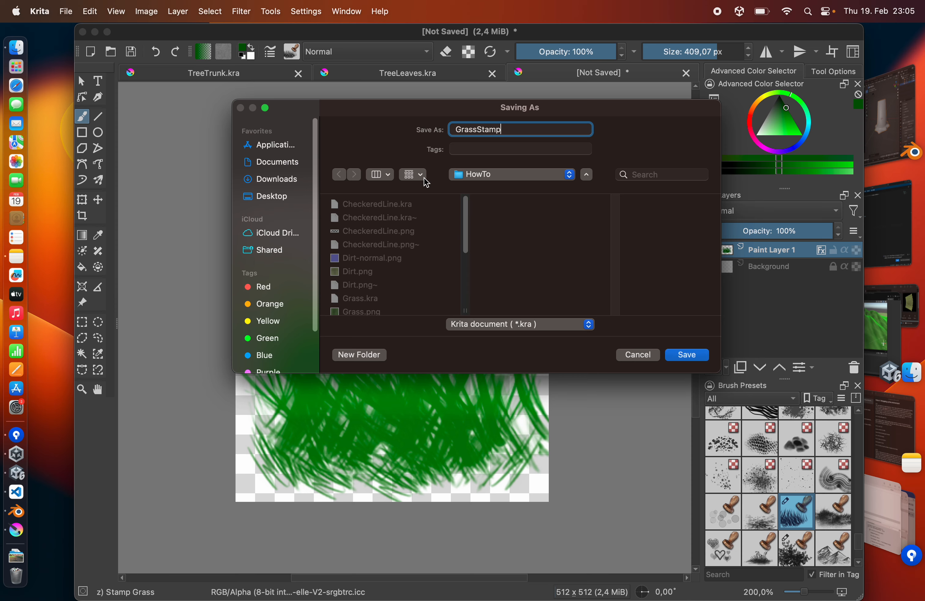
{"action": "key", "text": "Return"}
Export the grass image as GrassStamp.png with the alpha channel stored.
{"action": "left_click", "coordinate": [65, 11]}
{"action": "left_click", "coordinate": [102, 147]}
{"action": "key", "text": "Return"}
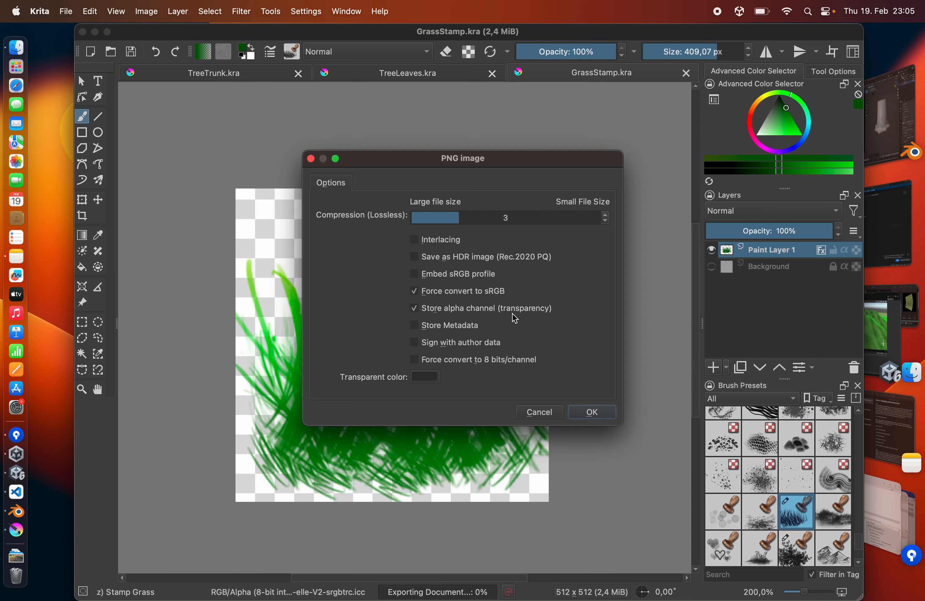
{"action": "left_click", "coordinate": [590, 412]}
Import GrassStamp.png from Finder into Unity's Textures folder and apply Alpha Is Transparency to it.
{"action": "key", "text": "super+Tab"}
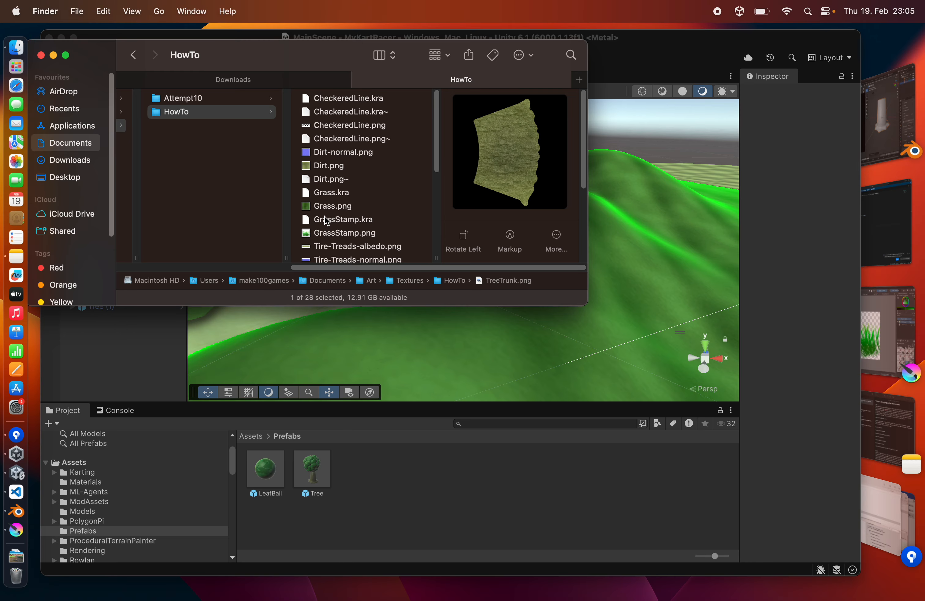
{"action": "left_click_drag", "start_coordinate": [324, 232], "coordinate": [471, 473]}
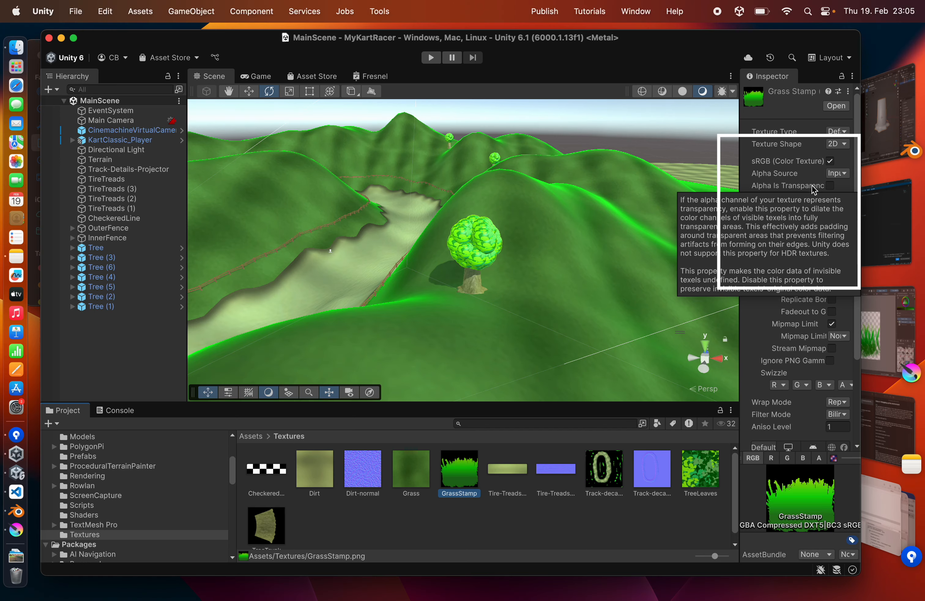
{"action": "left_click", "coordinate": [830, 186]}
{"action": "scroll", "coordinate": [811, 313], "scroll_direction": "down", "scroll_amount": 5}
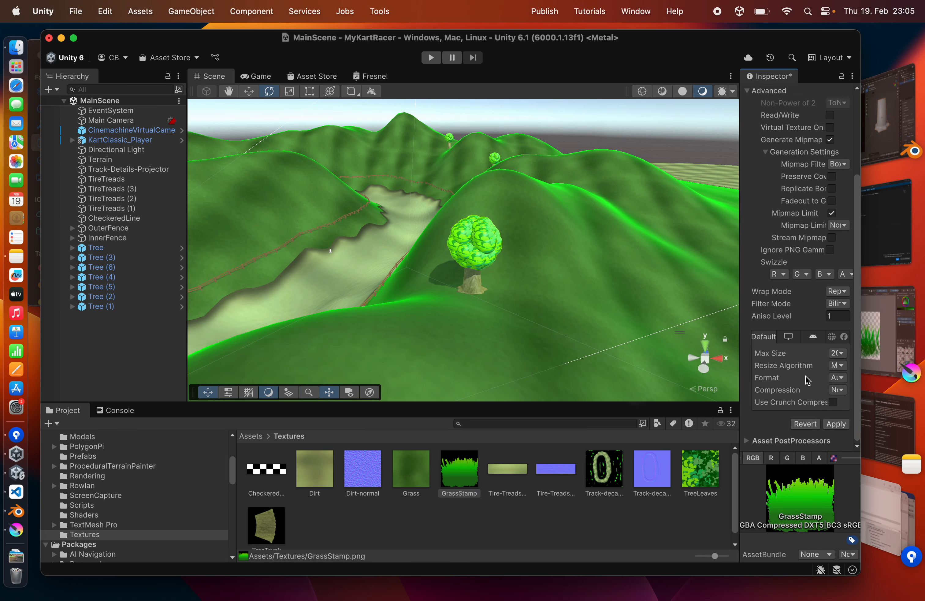
{"action": "left_click", "coordinate": [835, 424]}
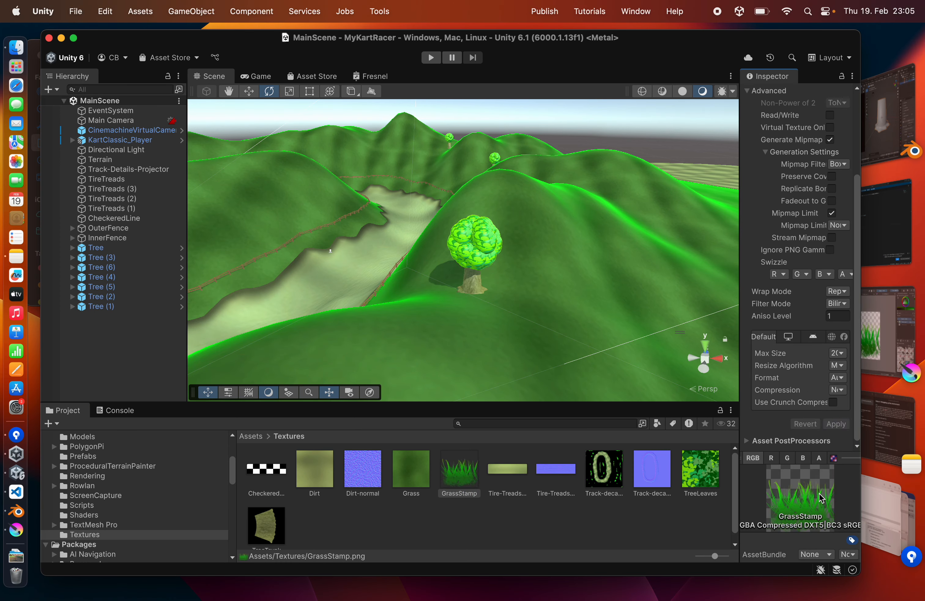
Select the Terrain, widen its inspector and activate the Paint Details mode.
{"action": "left_click", "coordinate": [98, 160]}
{"action": "left_click_drag", "start_coordinate": [702, 199], "coordinate": [656, 194]}
{"action": "scroll", "coordinate": [721, 140], "scroll_direction": "up", "scroll_amount": 2}
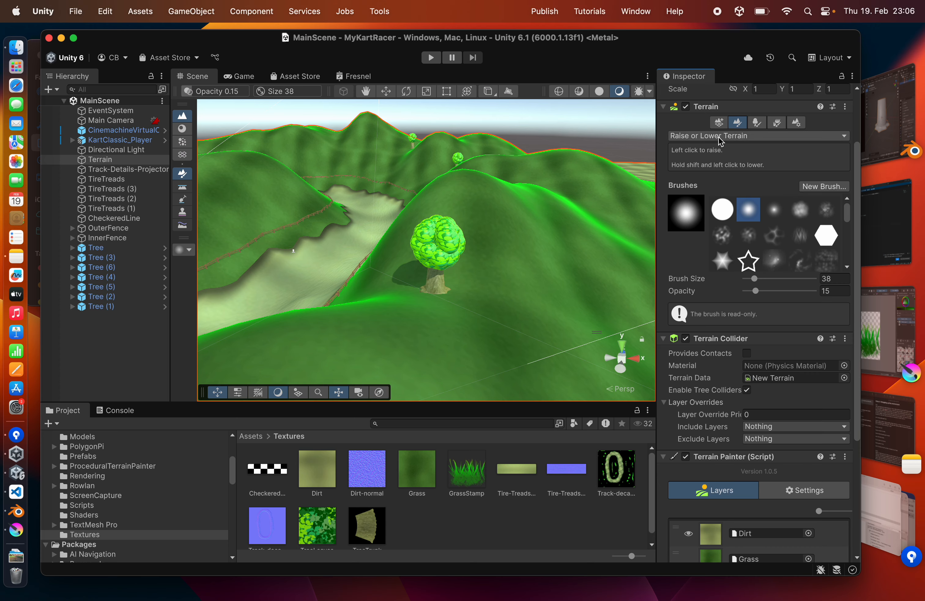
{"action": "left_click", "coordinate": [777, 124]}
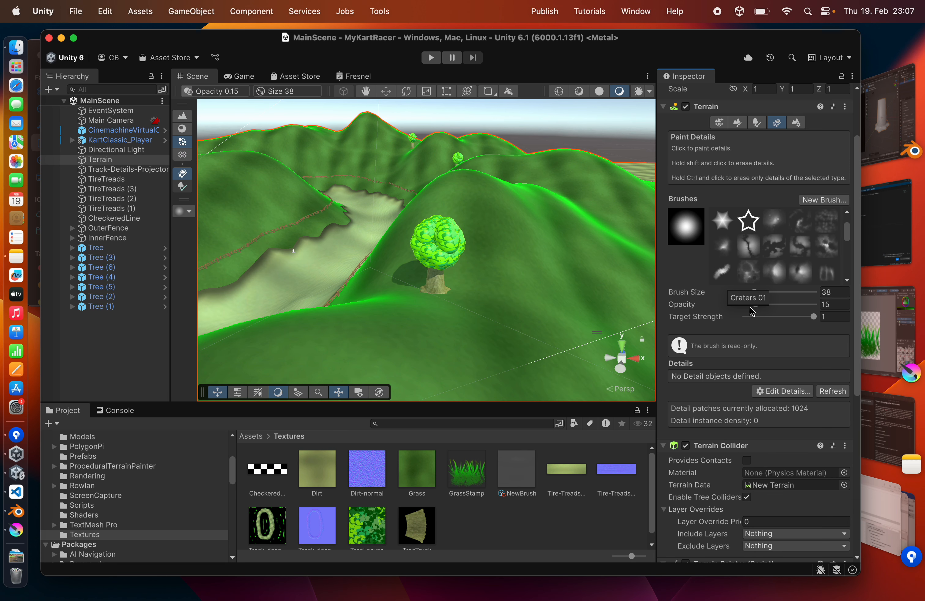
Add a grass texture to the terrain details with GrassStamp as the detail texture.
{"action": "left_click", "coordinate": [777, 391]}
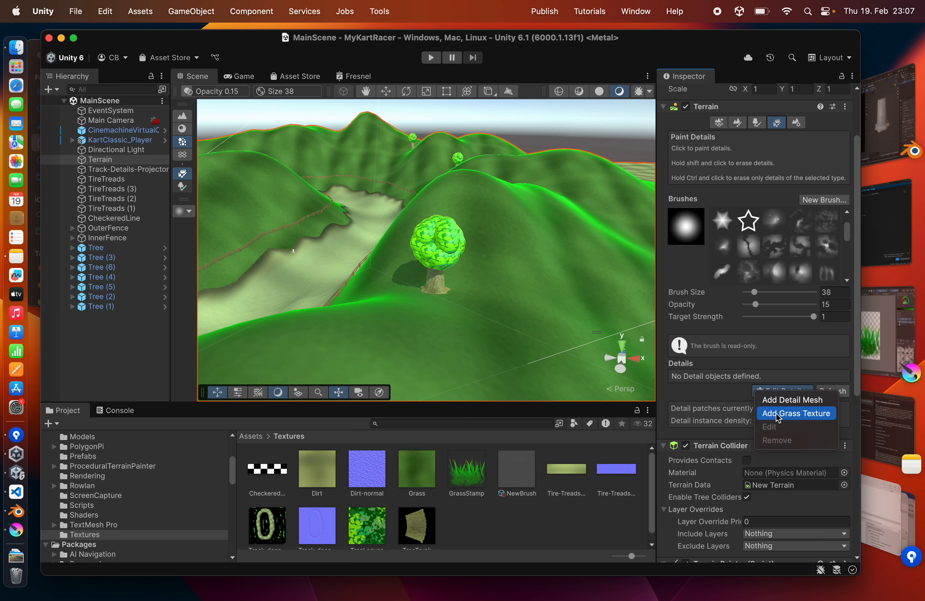
{"action": "left_click", "coordinate": [778, 414]}
{"action": "left_click_drag", "start_coordinate": [141, 37], "coordinate": [592, 116]}
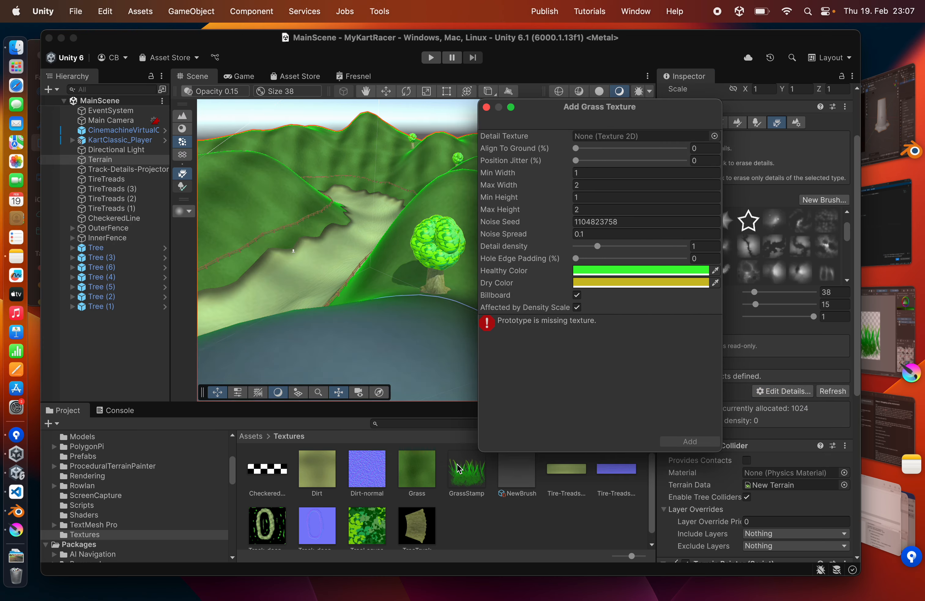
{"action": "left_click_drag", "start_coordinate": [460, 457], "coordinate": [578, 148]}
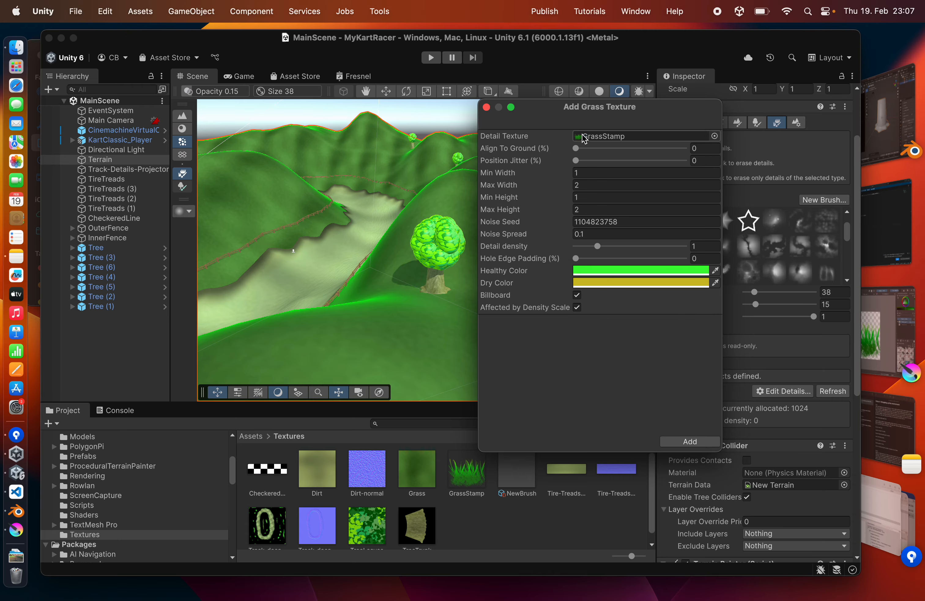
{"action": "left_click", "coordinate": [688, 441]}
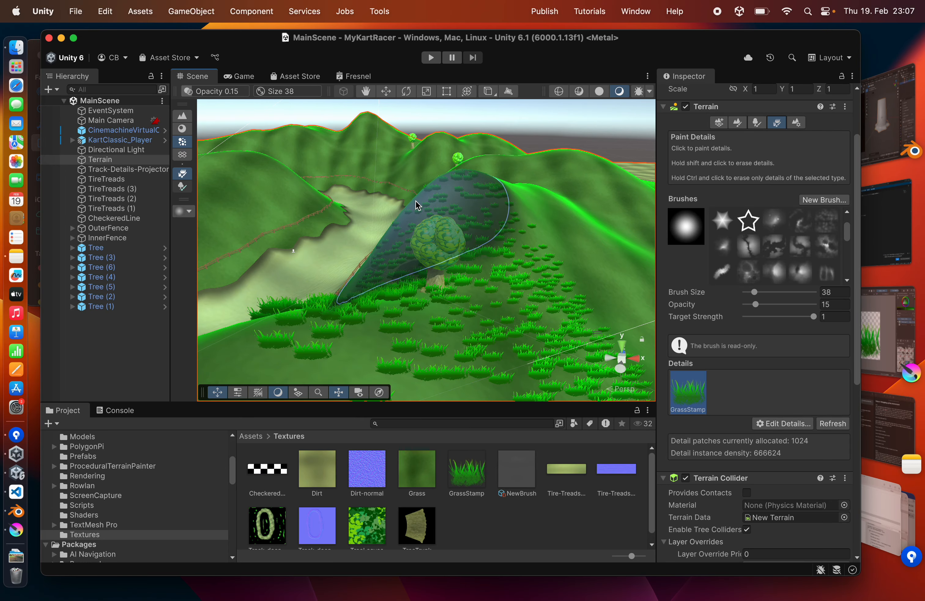
Set the terrain detail brush to size 17 and opacity 100, and paint grass around the base of the hillside tree.
{"action": "left_click_drag", "start_coordinate": [355, 269], "coordinate": [452, 301], "text": "alt"}
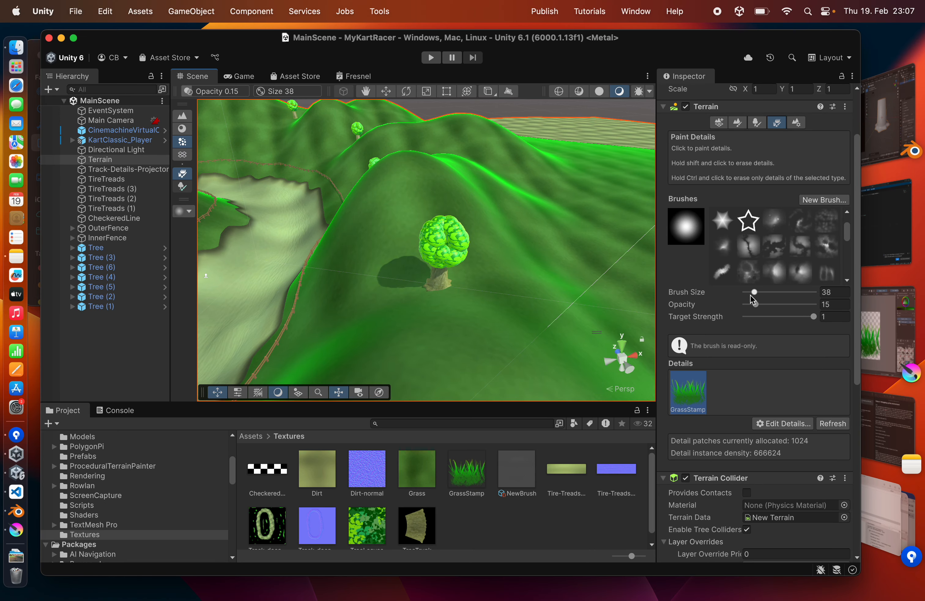
{"action": "left_click", "coordinate": [751, 292]}
{"action": "left_click", "coordinate": [433, 296]}
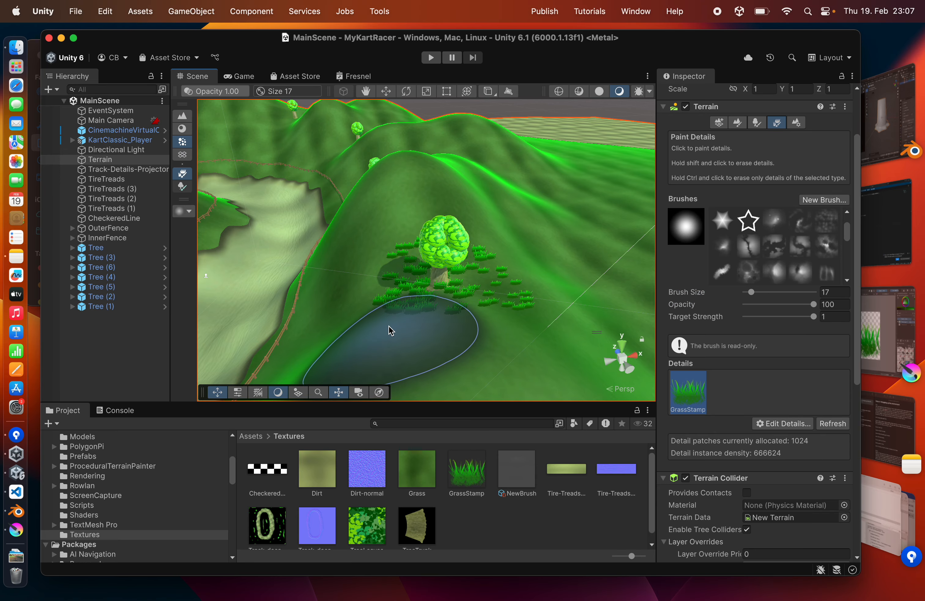
Paint grass patches around the trees on the other hills along the track, and reduce the brush size to 10.
{"action": "mouse_move", "coordinate": [389, 328]}
{"action": "left_mouse_down", "text": "alt"}
{"action": "mouse_move", "coordinate": [529, 318]}
{"action": "mouse_move", "coordinate": [598, 266]}
{"action": "mouse_move", "coordinate": [605, 285]}
{"action": "mouse_move", "coordinate": [426, 304]}
{"action": "mouse_move", "coordinate": [673, 276]}
{"action": "left_mouse_up", "text": "alt"}
{"action": "scroll", "coordinate": [438, 308], "scroll_direction": "down", "scroll_amount": 2}
{"action": "mouse_move", "coordinate": [434, 292]}
{"action": "middle_mouse_down"}
{"action": "mouse_move", "coordinate": [459, 331]}
{"action": "mouse_move", "coordinate": [503, 300]}
{"action": "mouse_move", "coordinate": [488, 226]}
{"action": "middle_mouse_up"}
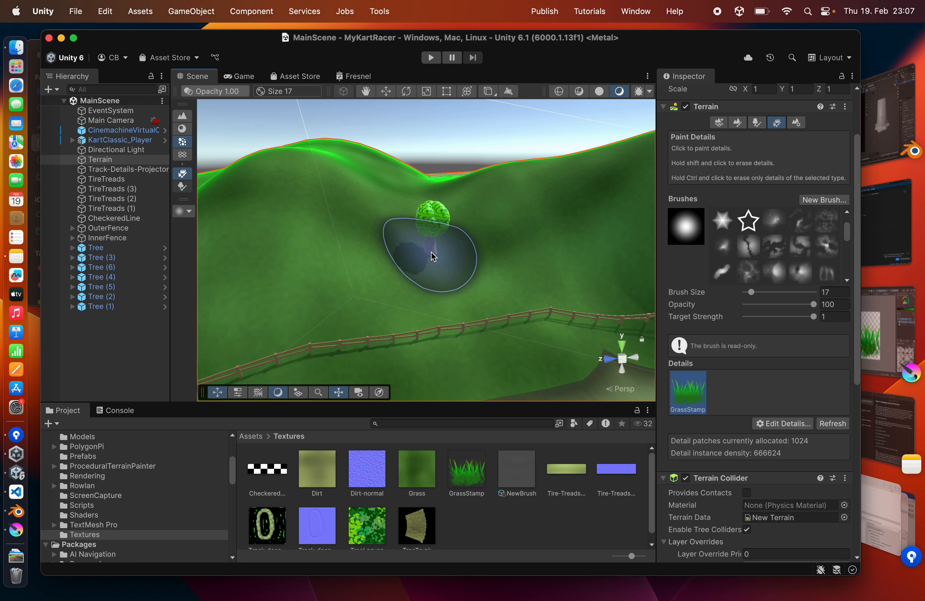
{"action": "left_click", "coordinate": [432, 256]}
{"action": "left_click_drag", "start_coordinate": [393, 299], "coordinate": [327, 264], "text": "alt"}
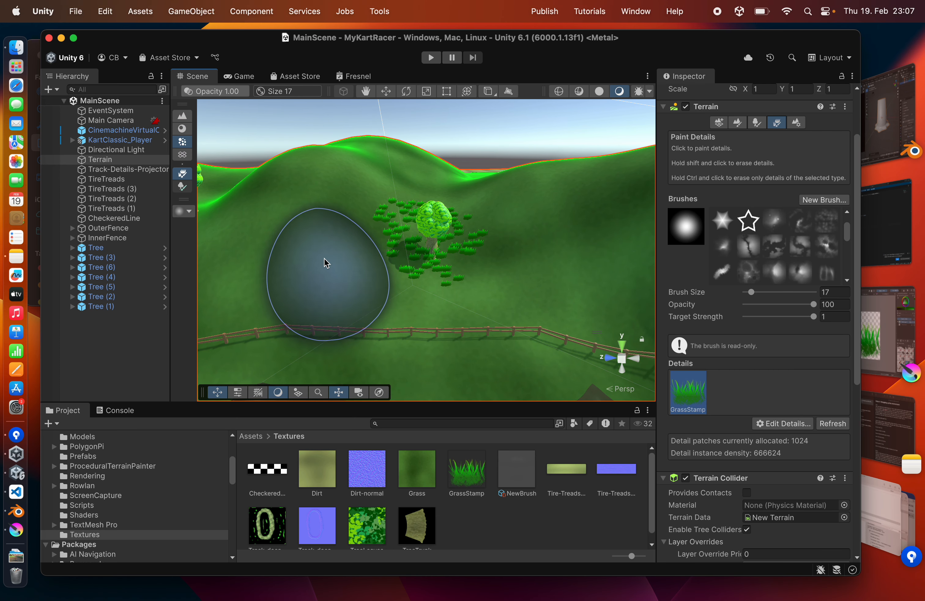
{"action": "mouse_move", "coordinate": [211, 252]}
{"action": "middle_mouse_down"}
{"action": "mouse_move", "coordinate": [350, 249]}
{"action": "mouse_move", "coordinate": [356, 257]}
{"action": "middle_mouse_up"}
{"action": "left_click_drag", "start_coordinate": [417, 293], "coordinate": [233, 299], "text": "alt"}
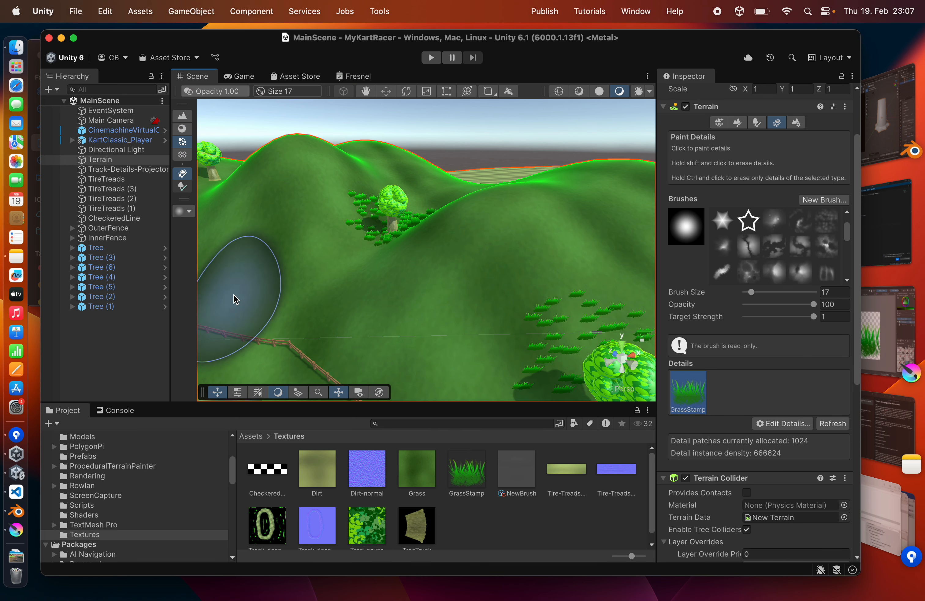
{"action": "middle_click_drag", "start_coordinate": [310, 258], "coordinate": [373, 279]}
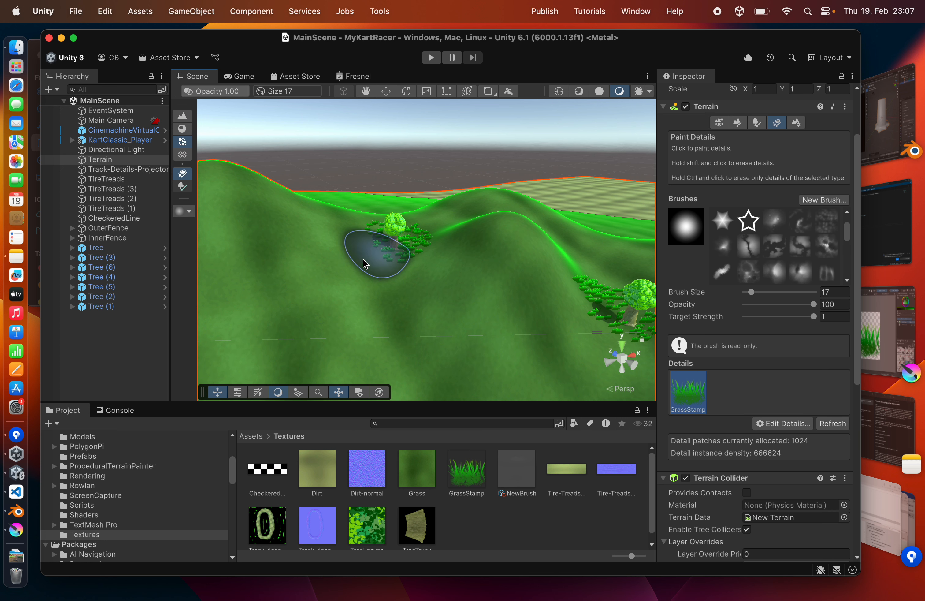
{"action": "scroll", "coordinate": [350, 313], "scroll_direction": "down", "scroll_amount": 5}
{"action": "middle_click_drag", "start_coordinate": [350, 308], "coordinate": [377, 285]}
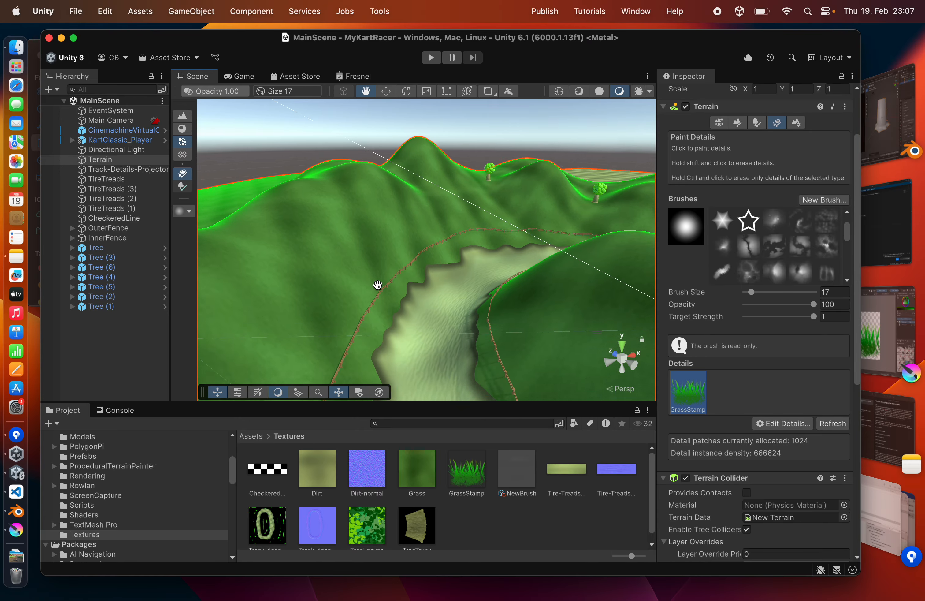
{"action": "left_click_drag", "start_coordinate": [751, 292], "coordinate": [749, 293]}
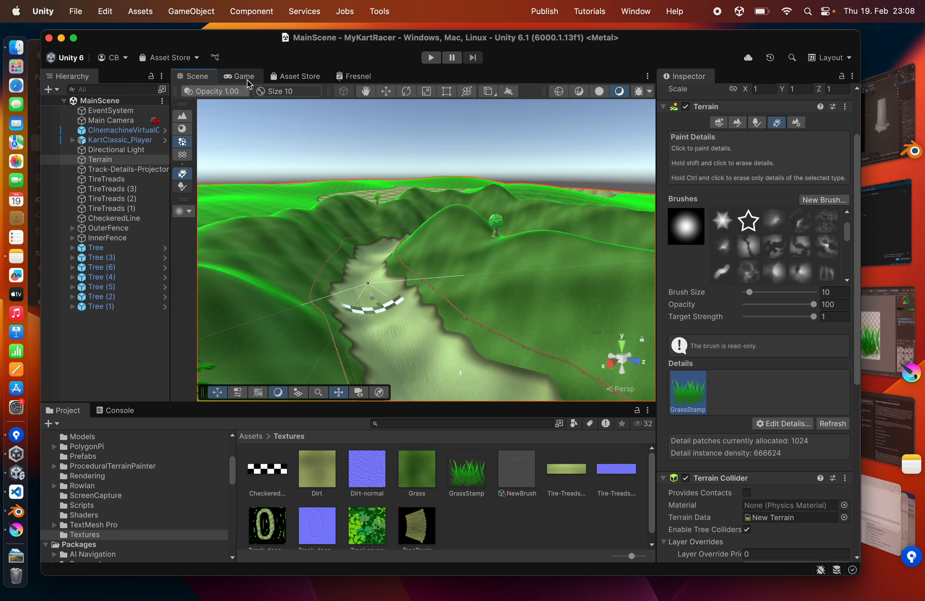
Play-test the kart along the track to check how the grass around the trees appears from a distance, and stop the game.
{"action": "left_click", "coordinate": [247, 80]}
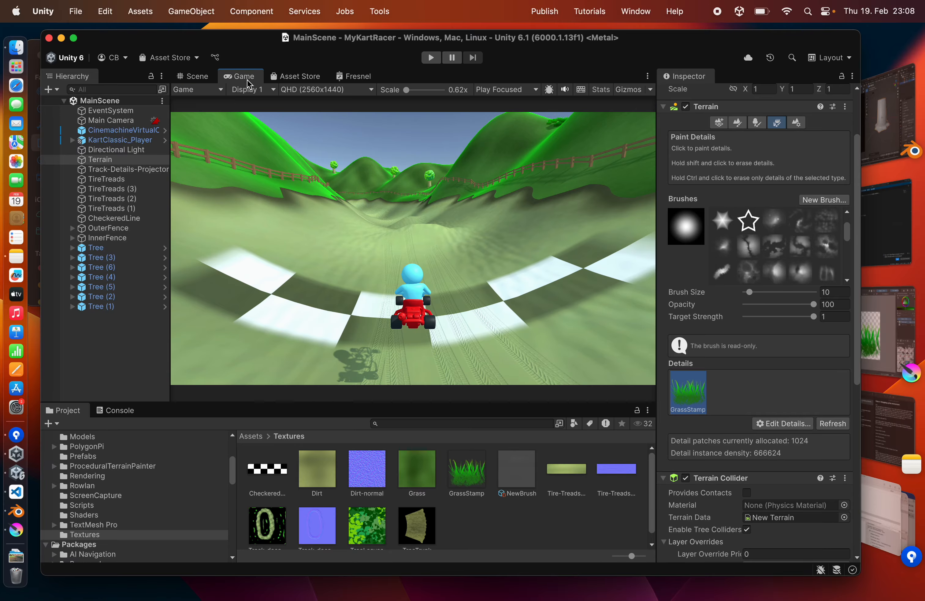
{"action": "left_click", "coordinate": [430, 57]}
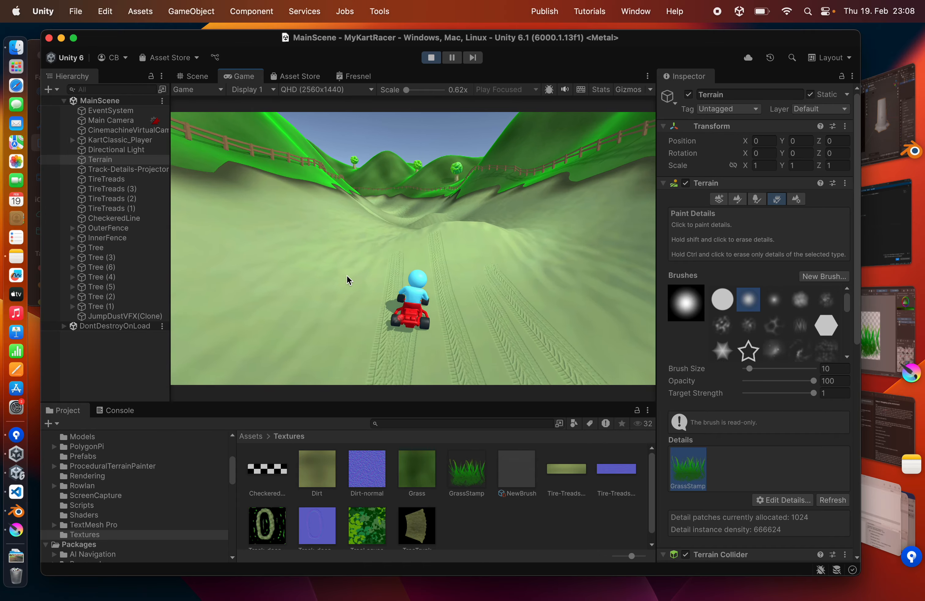
{"action": "key", "text": "w"}
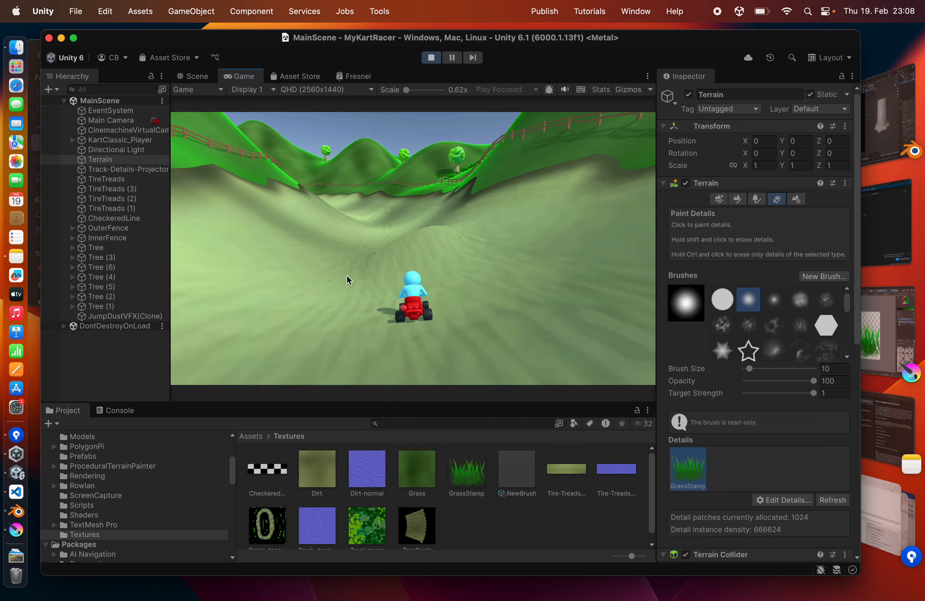
{"action": "key", "text": "d"}
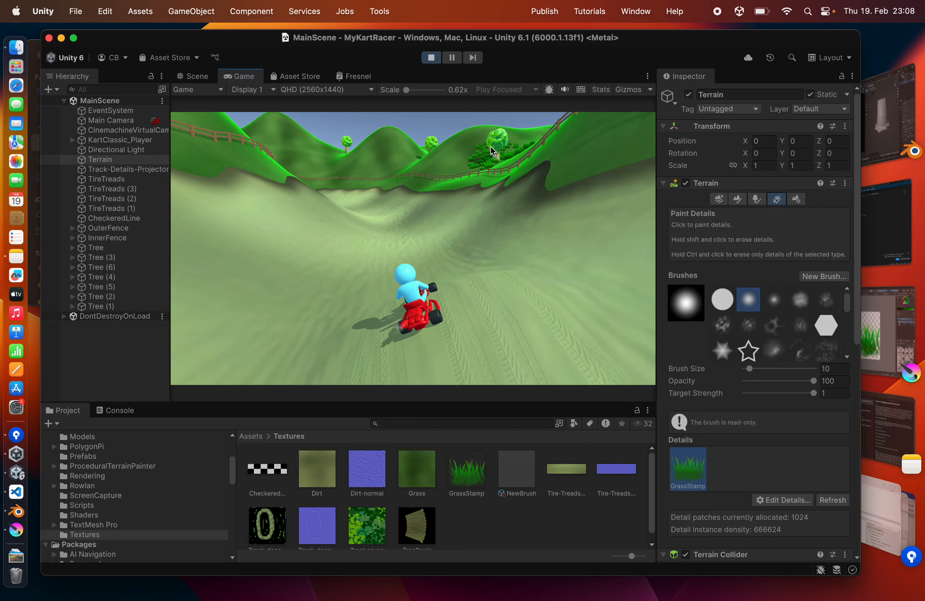
{"action": "key", "text": "w"}
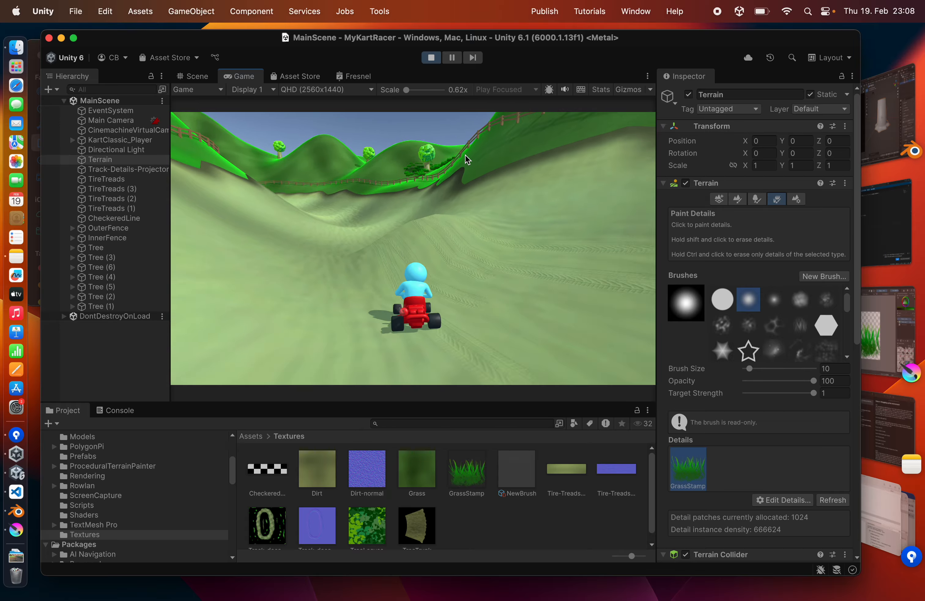
{"action": "key", "text": "super+p"}
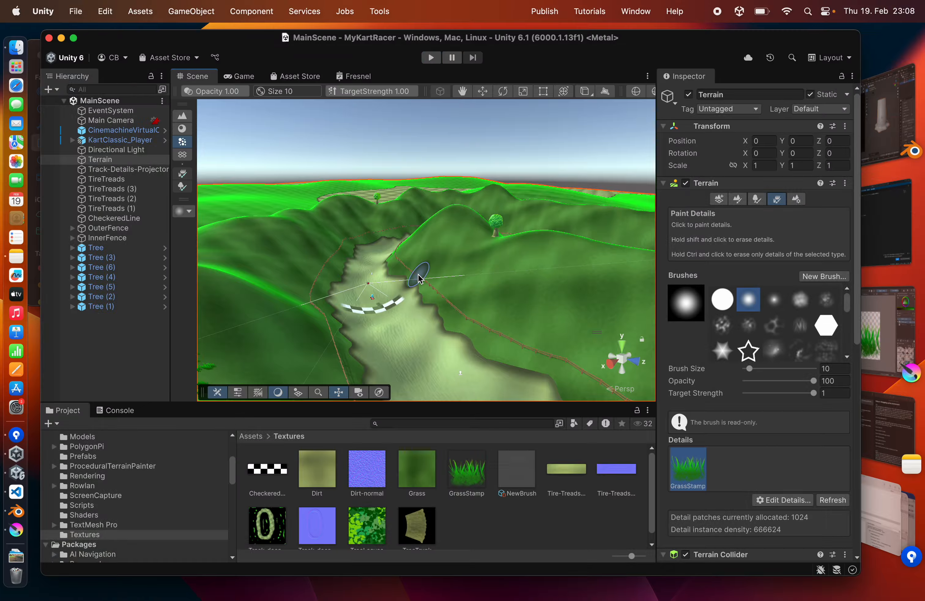
Set the Detail Distance in the Terrain settings to 197 and start the game to test it.
{"action": "mouse_move", "coordinate": [418, 278]}
{"action": "right_mouse_down"}
{"action": "mouse_move", "coordinate": [479, 316]}
{"action": "mouse_move", "coordinate": [372, 316]}
{"action": "mouse_move", "coordinate": [373, 300]}
{"action": "right_mouse_up"}
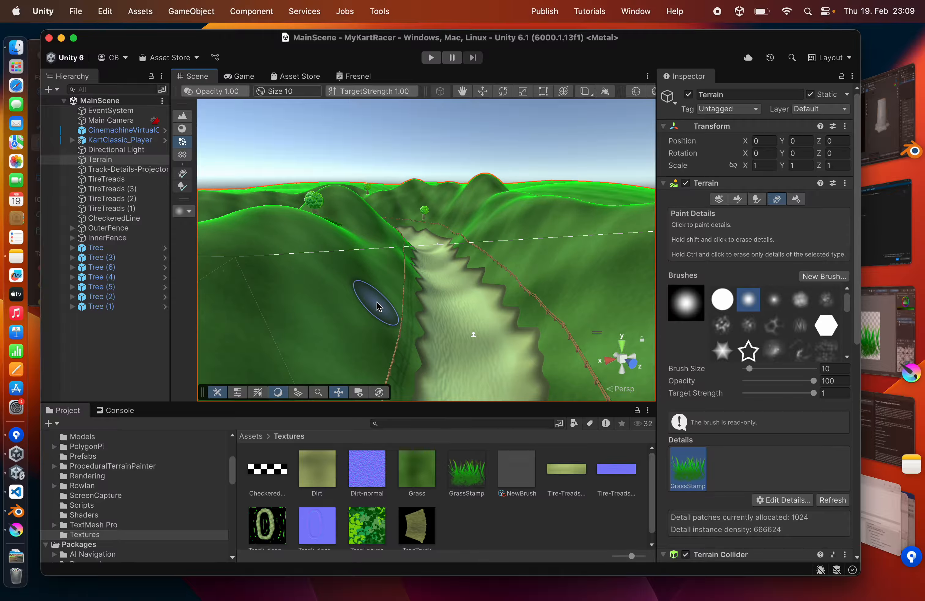
{"action": "scroll", "coordinate": [376, 307], "scroll_direction": "up", "scroll_amount": 3}
{"action": "scroll", "coordinate": [377, 307], "scroll_direction": "down", "scroll_amount": 3}
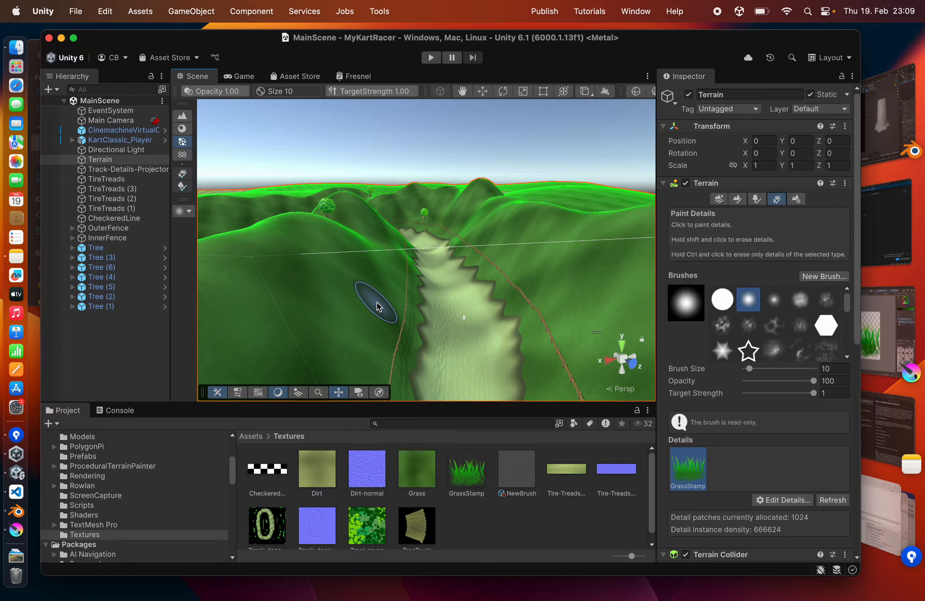
{"action": "scroll", "coordinate": [376, 306], "scroll_direction": "up", "scroll_amount": 2}
{"action": "scroll", "coordinate": [399, 292], "scroll_direction": "down", "scroll_amount": 4}
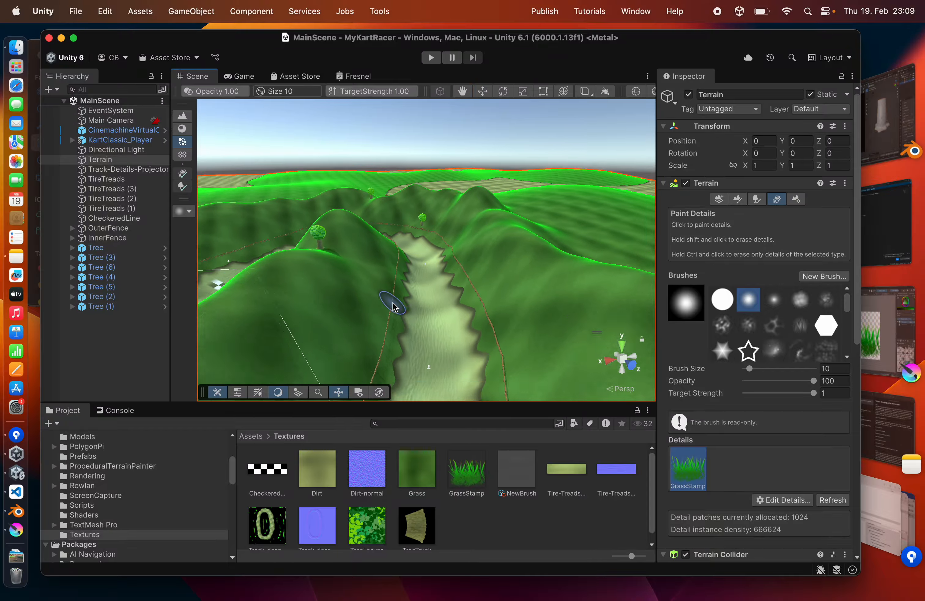
{"action": "scroll", "coordinate": [393, 307], "scroll_direction": "down", "scroll_amount": 2}
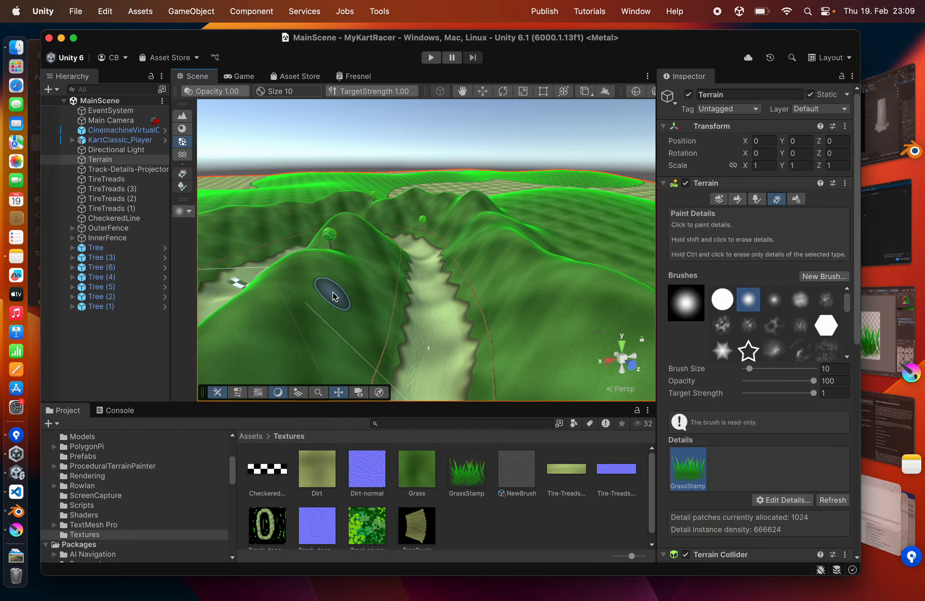
{"action": "left_click", "coordinate": [119, 150]}
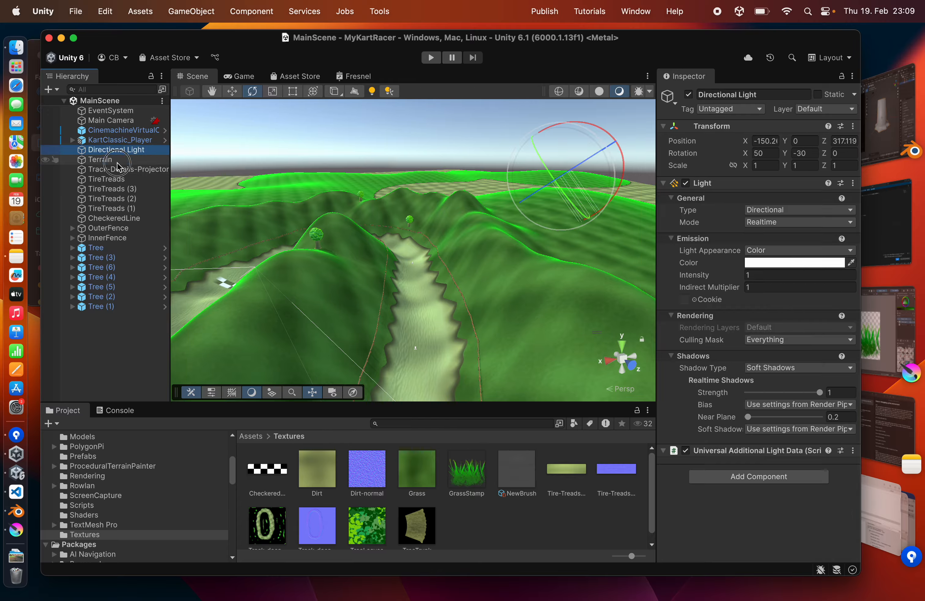
{"action": "left_click", "coordinate": [117, 160]}
{"action": "left_click", "coordinate": [797, 199]}
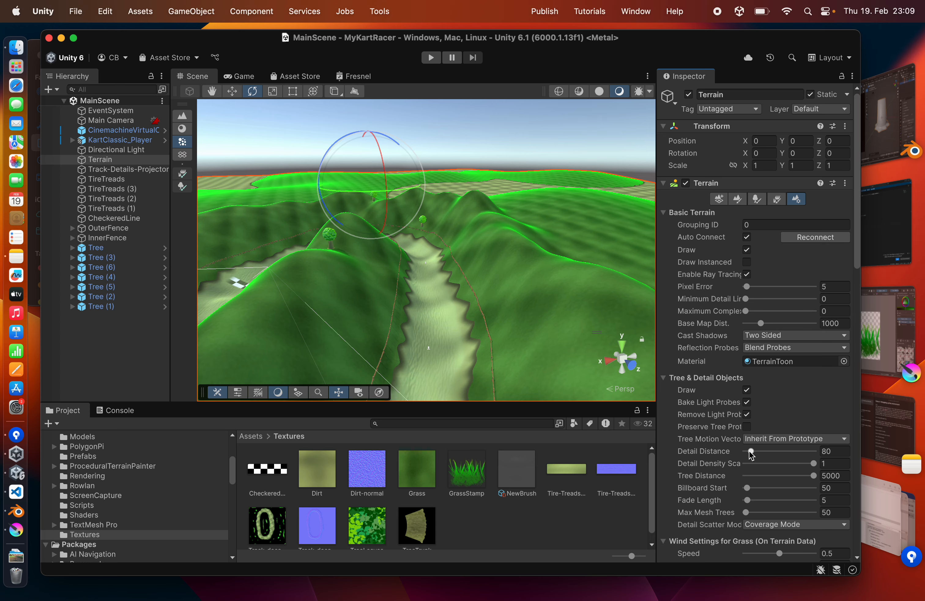
{"action": "left_click_drag", "start_coordinate": [757, 452], "coordinate": [815, 459]}
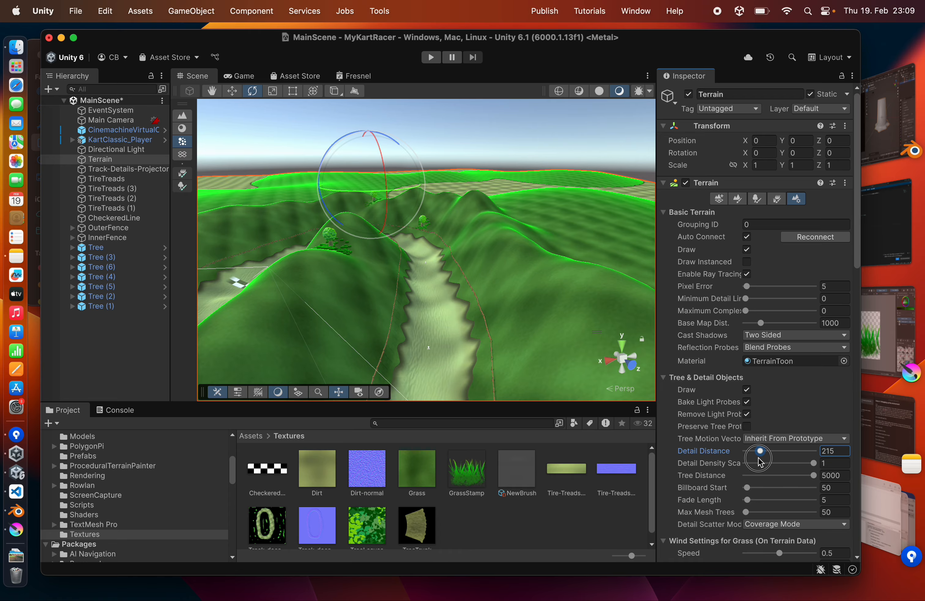
{"action": "left_click_drag", "start_coordinate": [767, 459], "coordinate": [756, 459]}
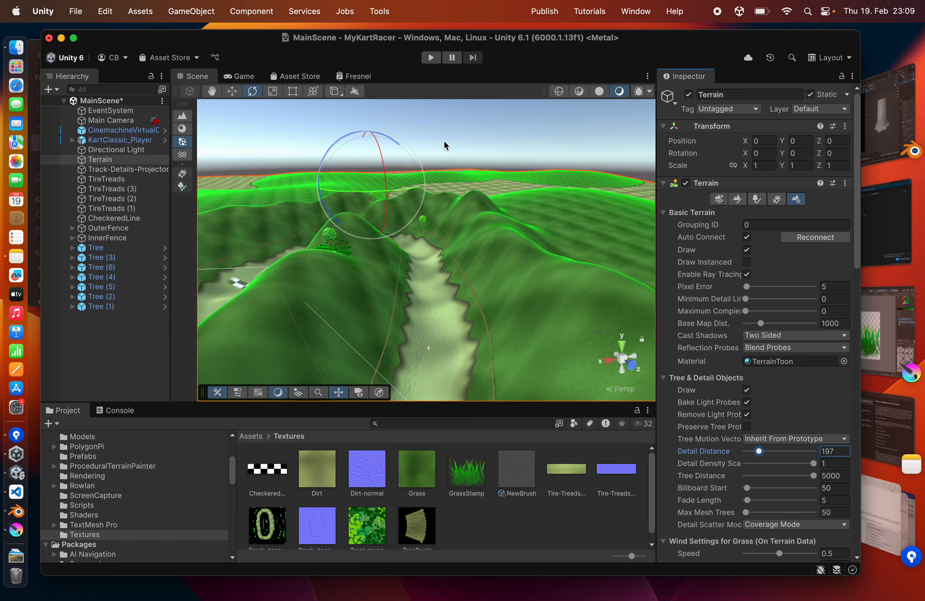
{"action": "left_click", "coordinate": [431, 59]}
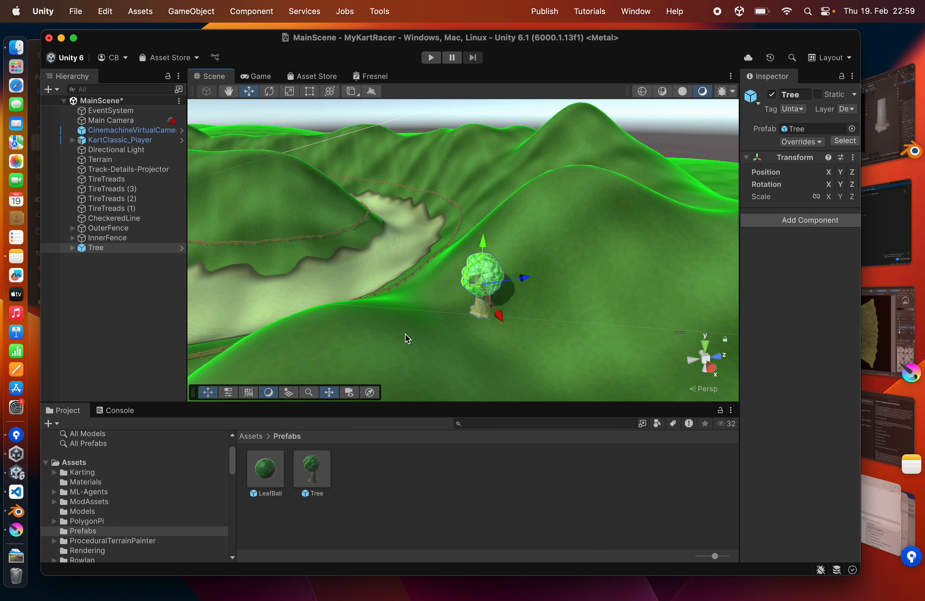
{"action": "scroll", "coordinate": [407, 337], "scroll_direction": "up", "scroll_amount": 5}
{"action": "left_click_drag", "start_coordinate": [388, 372], "coordinate": [512, 396], "text": "alt"}
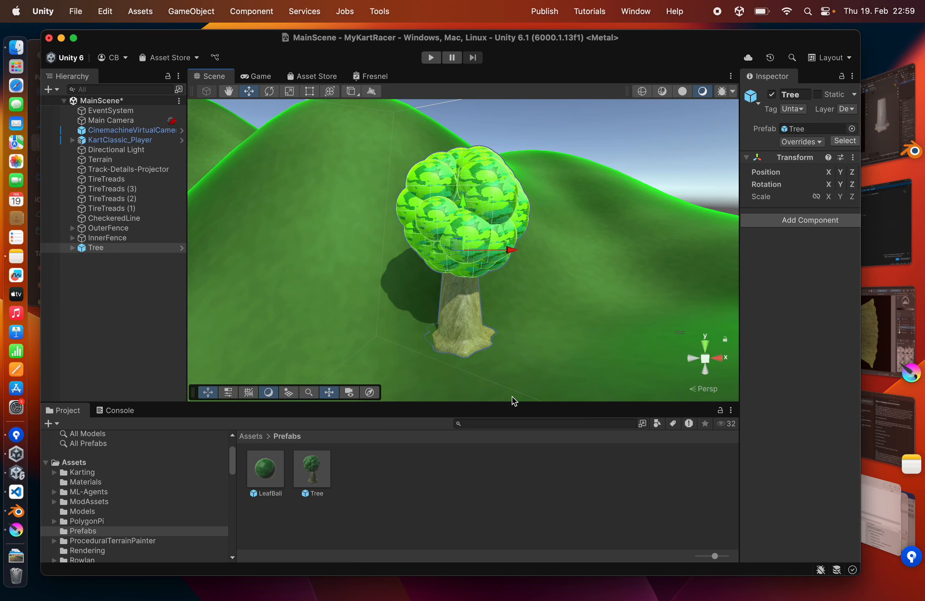
{"action": "scroll", "coordinate": [495, 390], "scroll_direction": "down", "scroll_amount": 3}
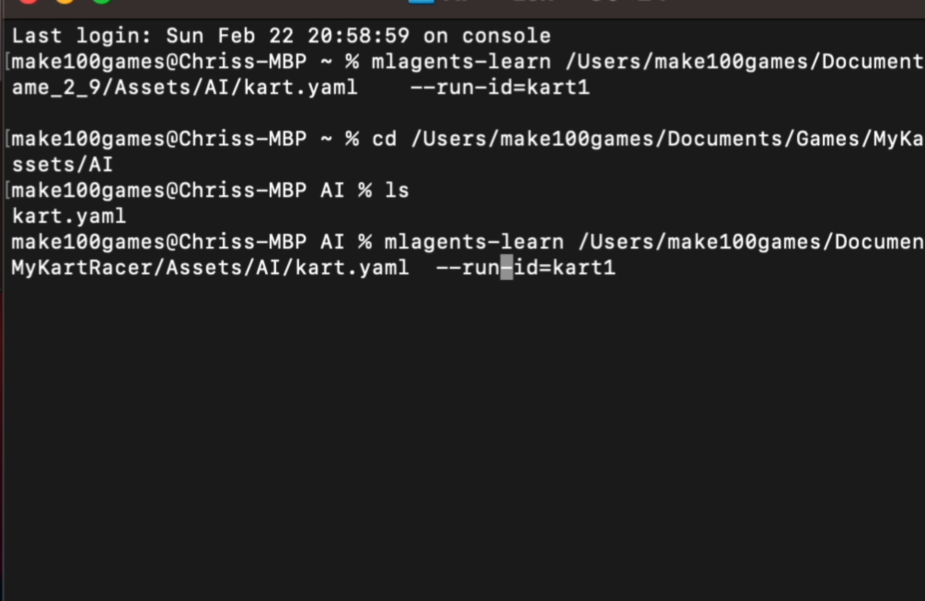
In Terminal, run mlagents-learn on MyKartRacer/Assets/AI/kart.yaml with the run ID kart1.
{"action": "key", "text": "Return"}
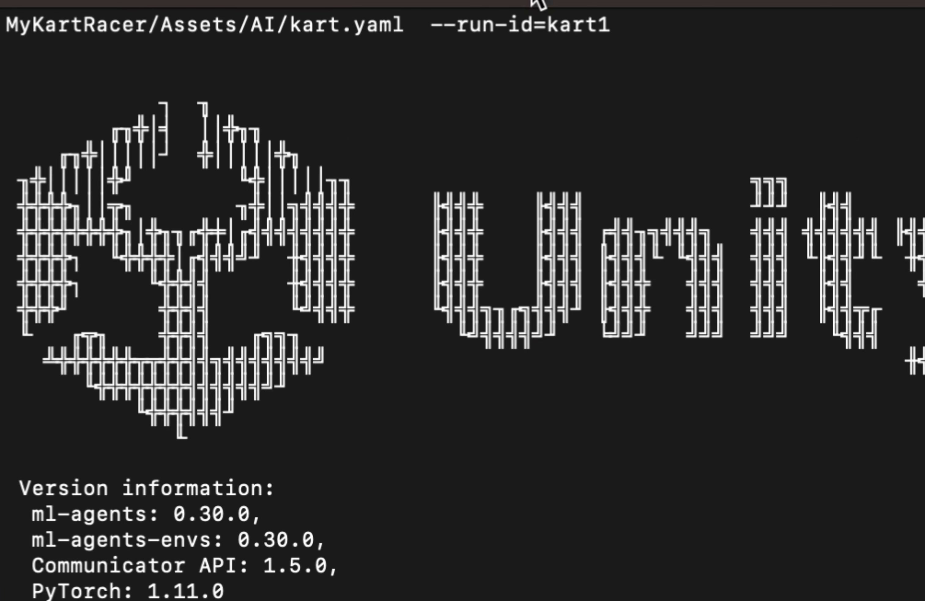